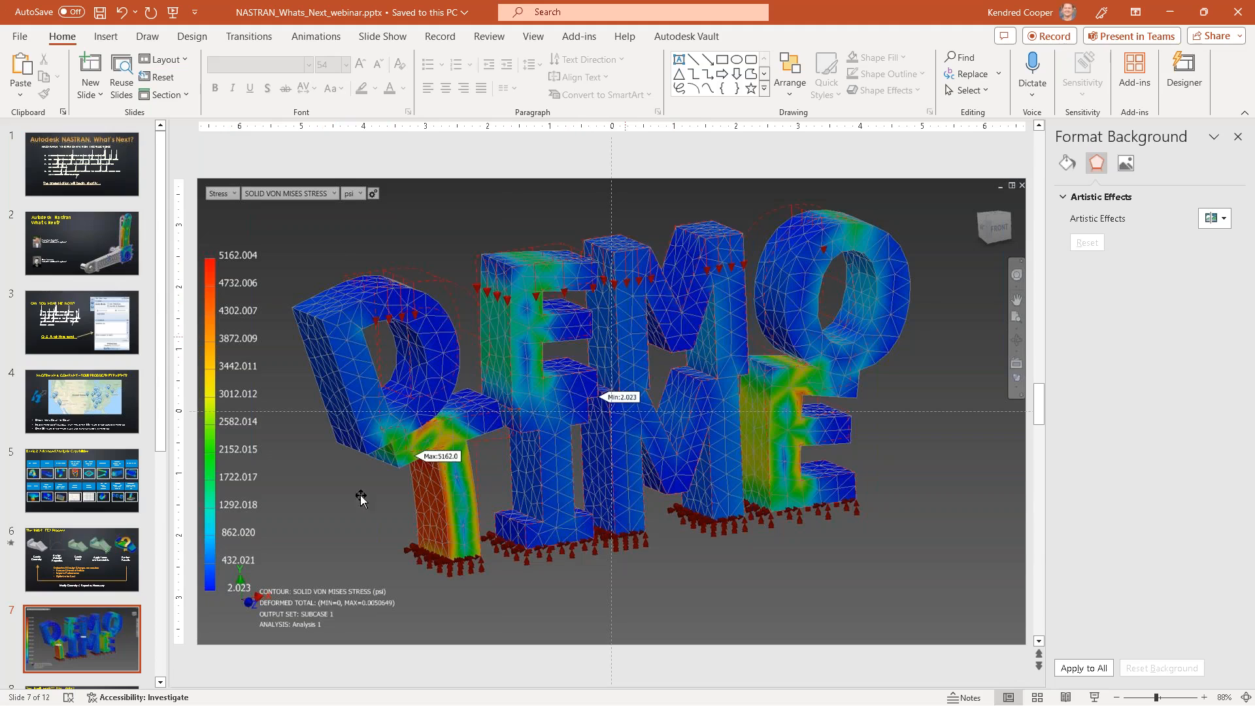
# Step: Switch to Autodesk Inventor and open the Cast Lever part in the Autodesk Inventor Nastran environment
pyautogui.hotkey('alt', 'Tab')
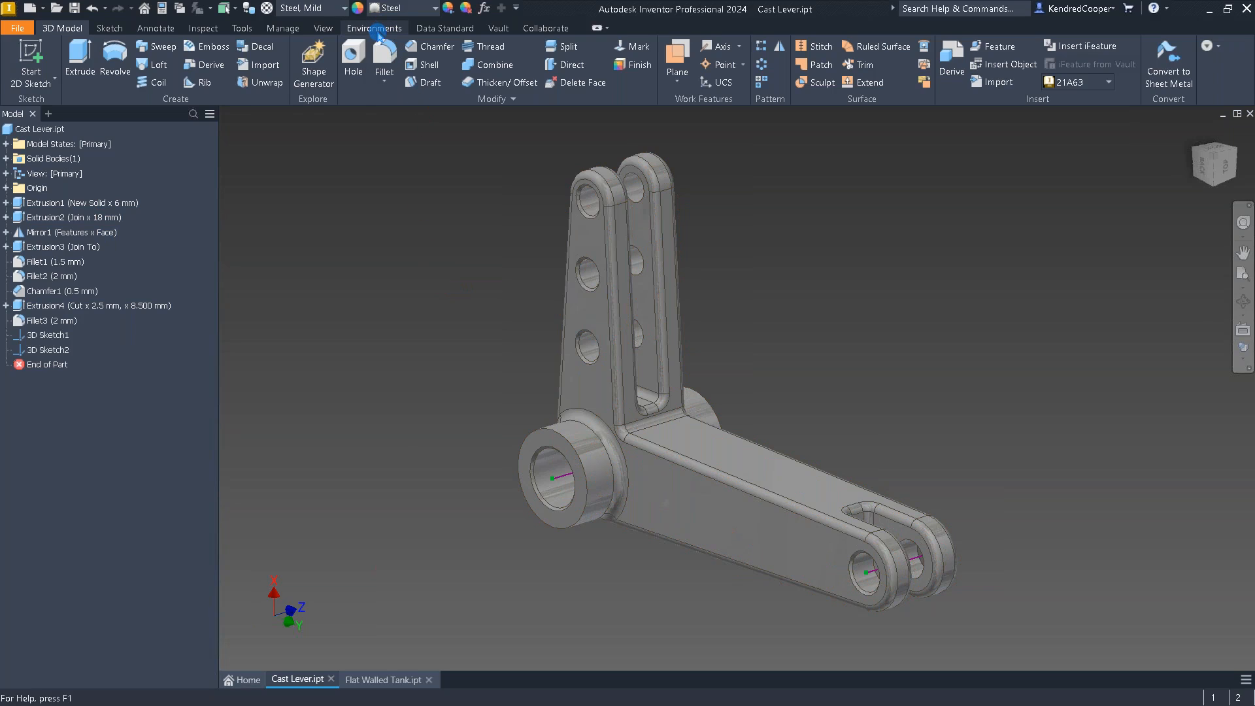
pyautogui.click(377, 30)
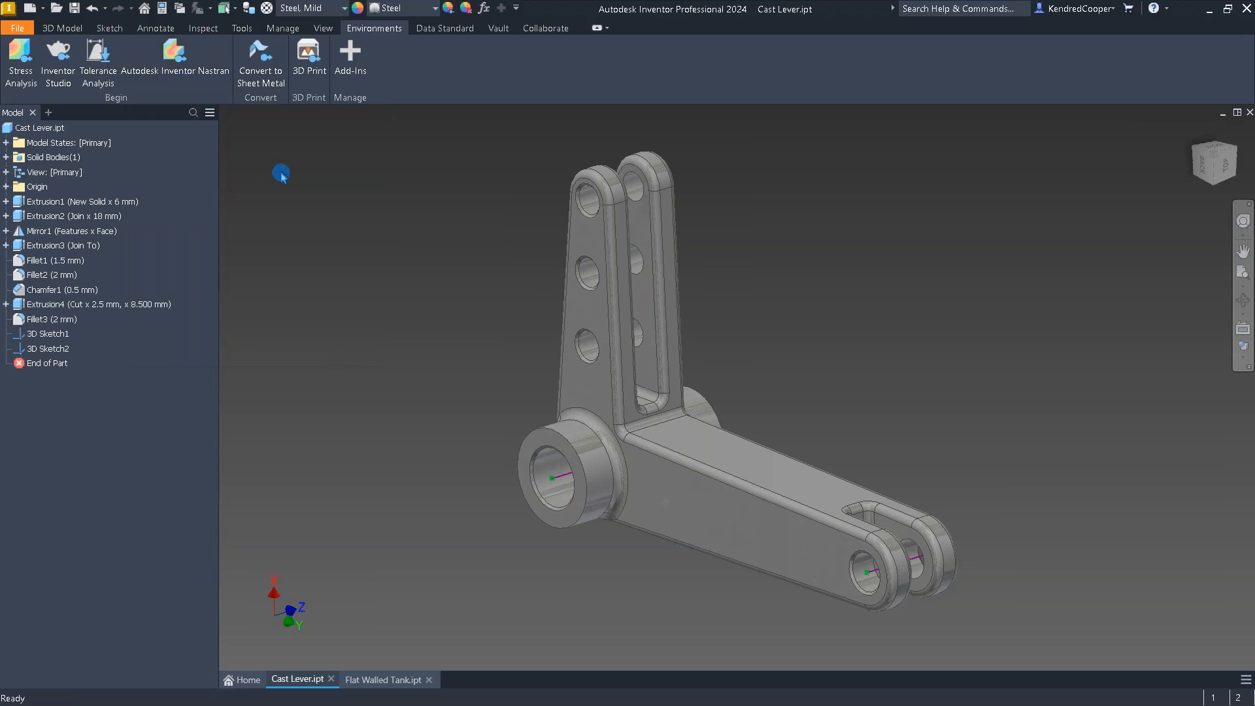
pyautogui.click(168, 65)
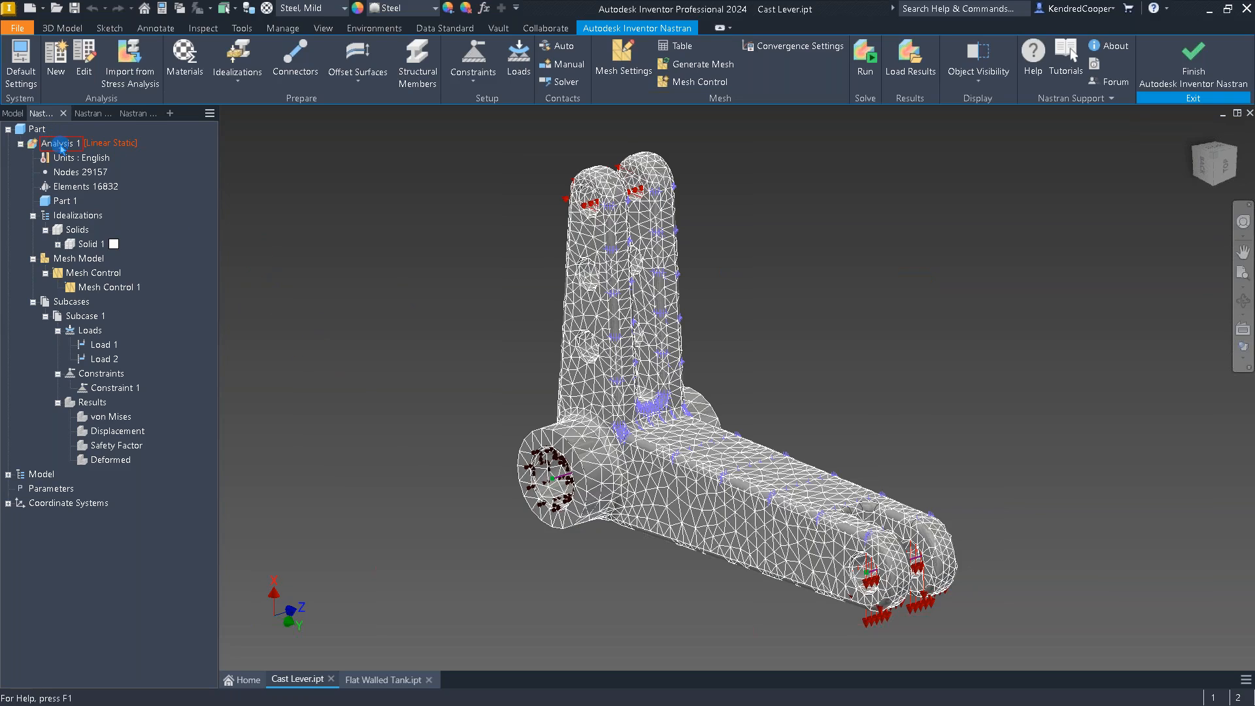
# Step: Create a new linear static analysis for the part using the English unit system
pyautogui.rightClick(60, 144)
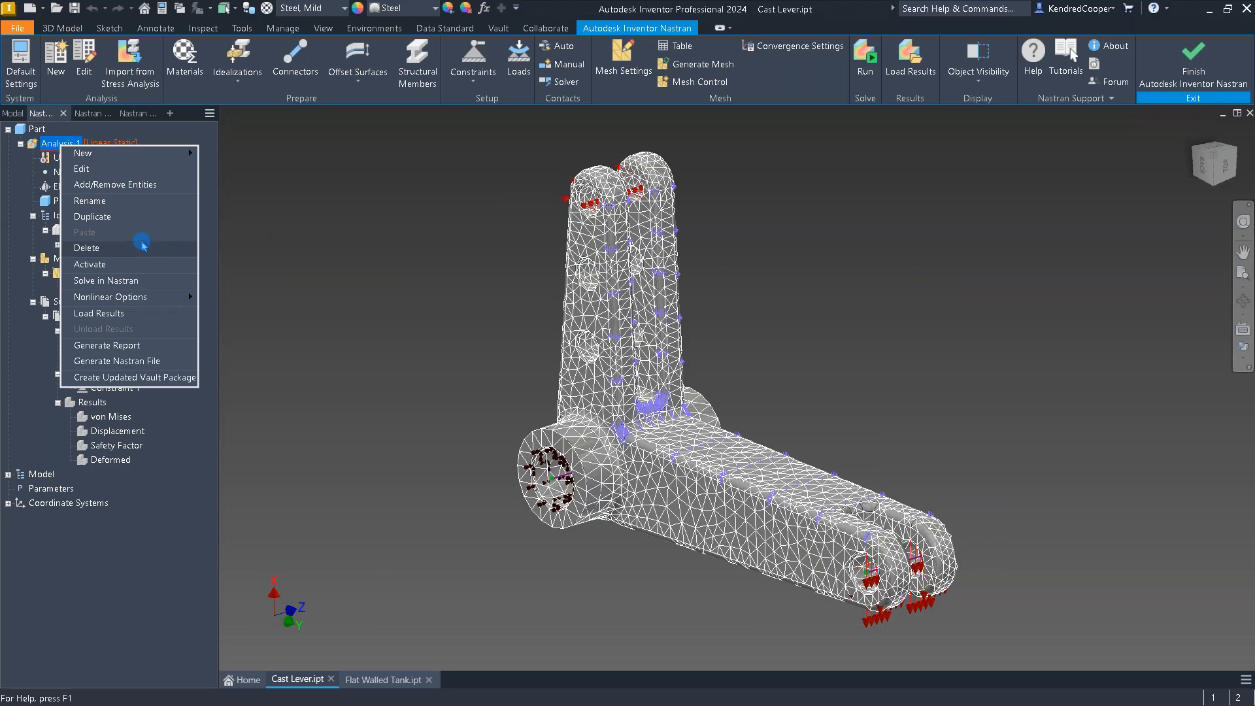
pyautogui.moveTo(145, 153)
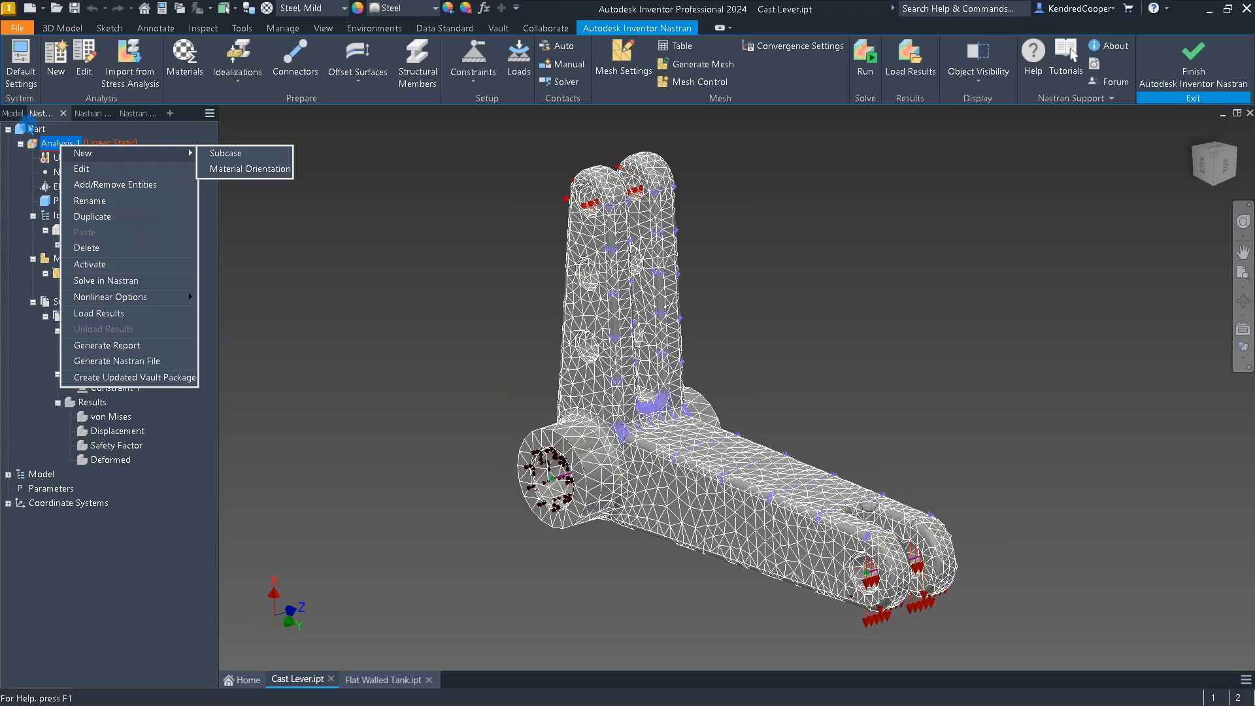
pyautogui.click(31, 128)
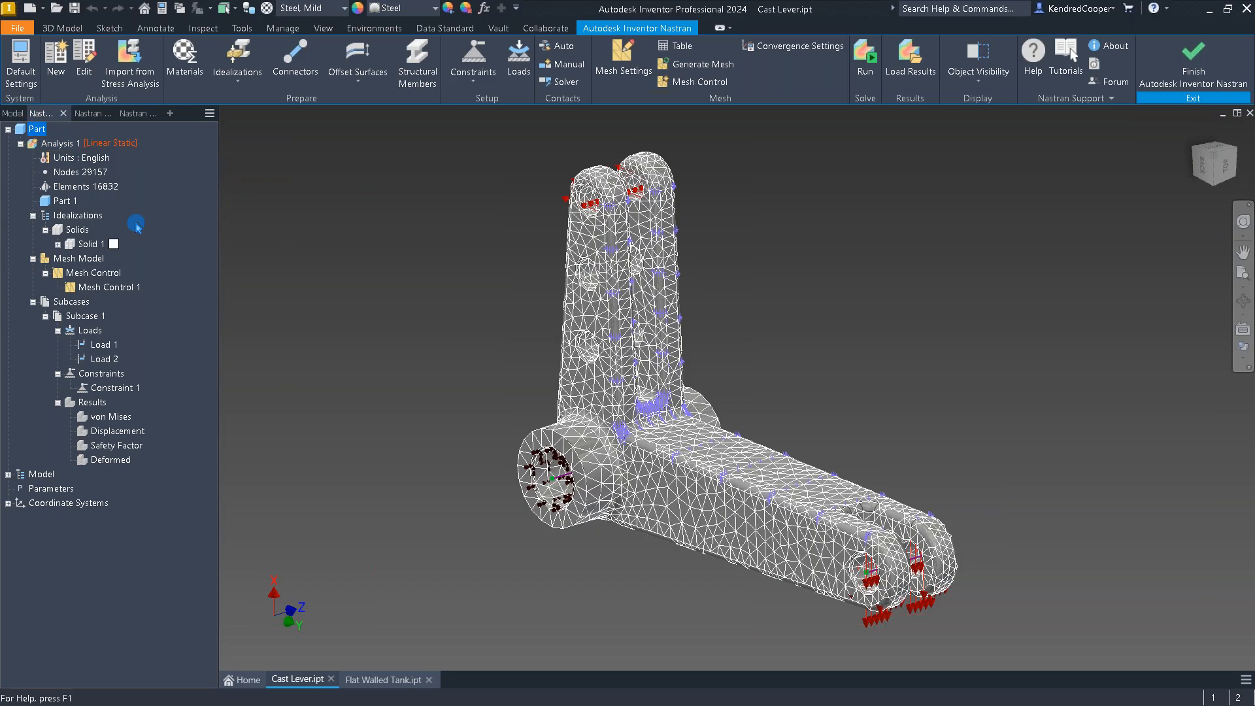
pyautogui.press('Escape')
pyautogui.click(521, 219)
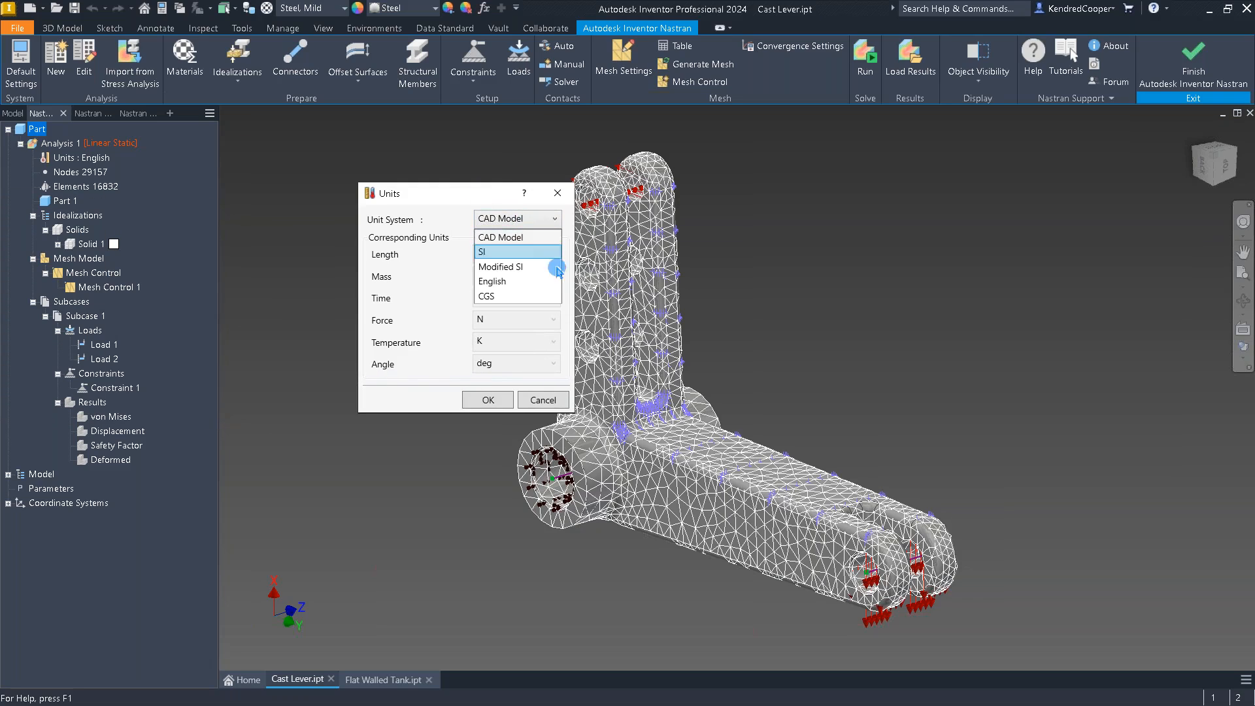
pyautogui.click(535, 275)
pyautogui.click(487, 399)
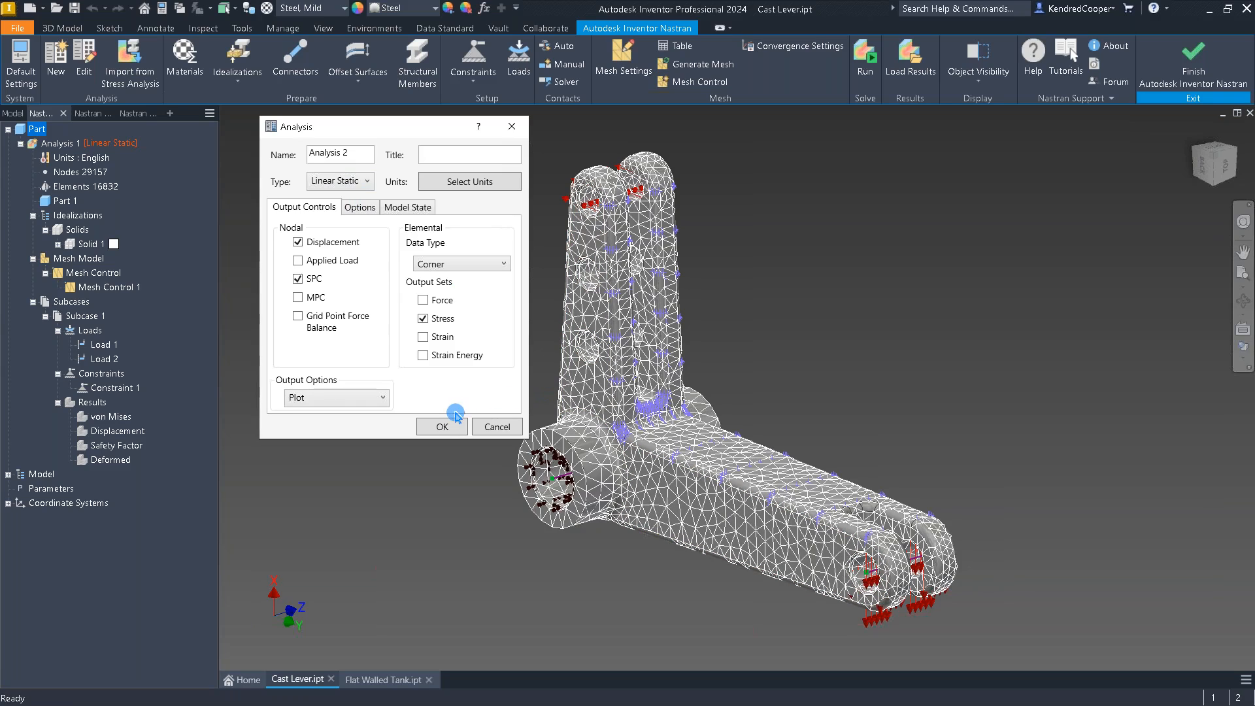
pyautogui.click(443, 428)
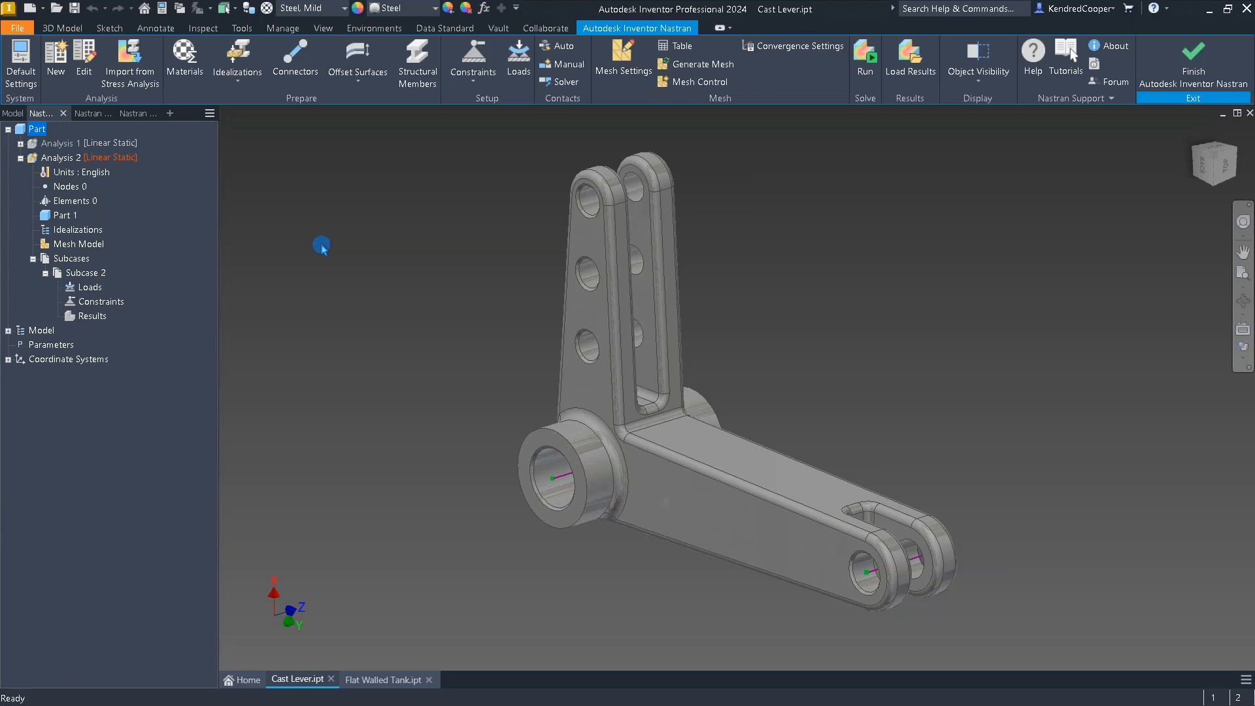
# Step: Start a new idealization, compare the Shell and Line Elements options, and set its type to Solid Elements
pyautogui.click(237, 56)
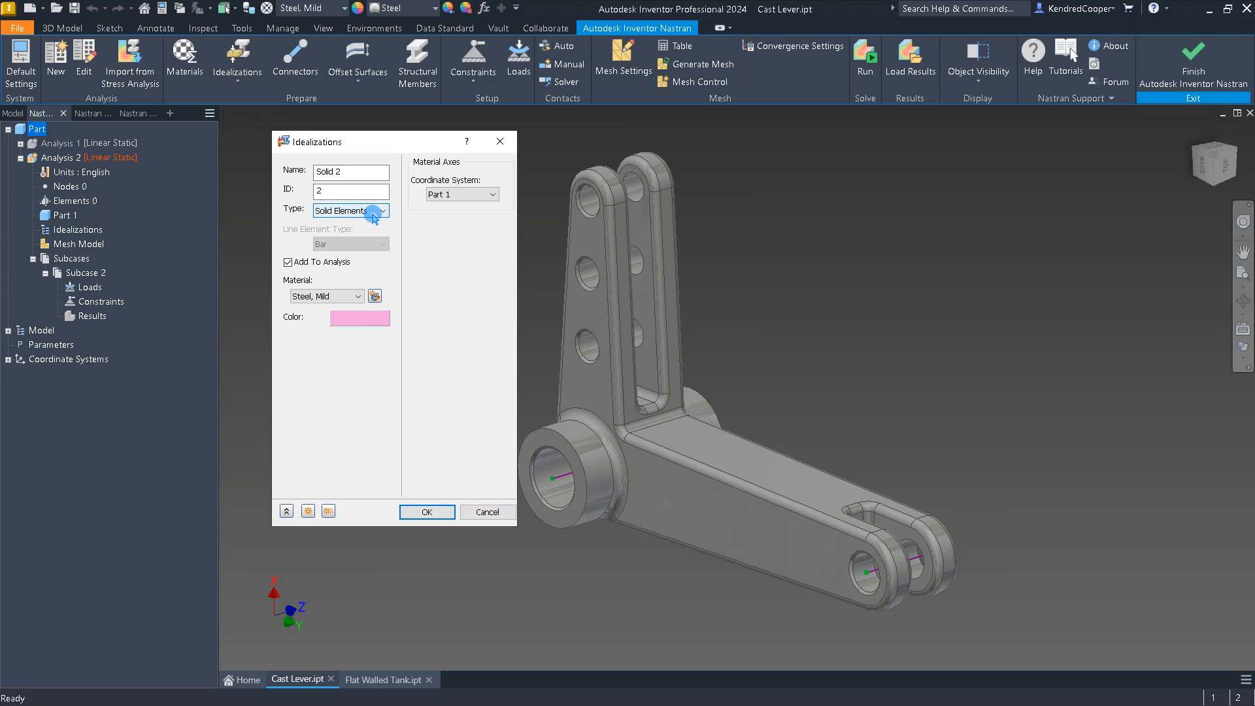
pyautogui.click(375, 211)
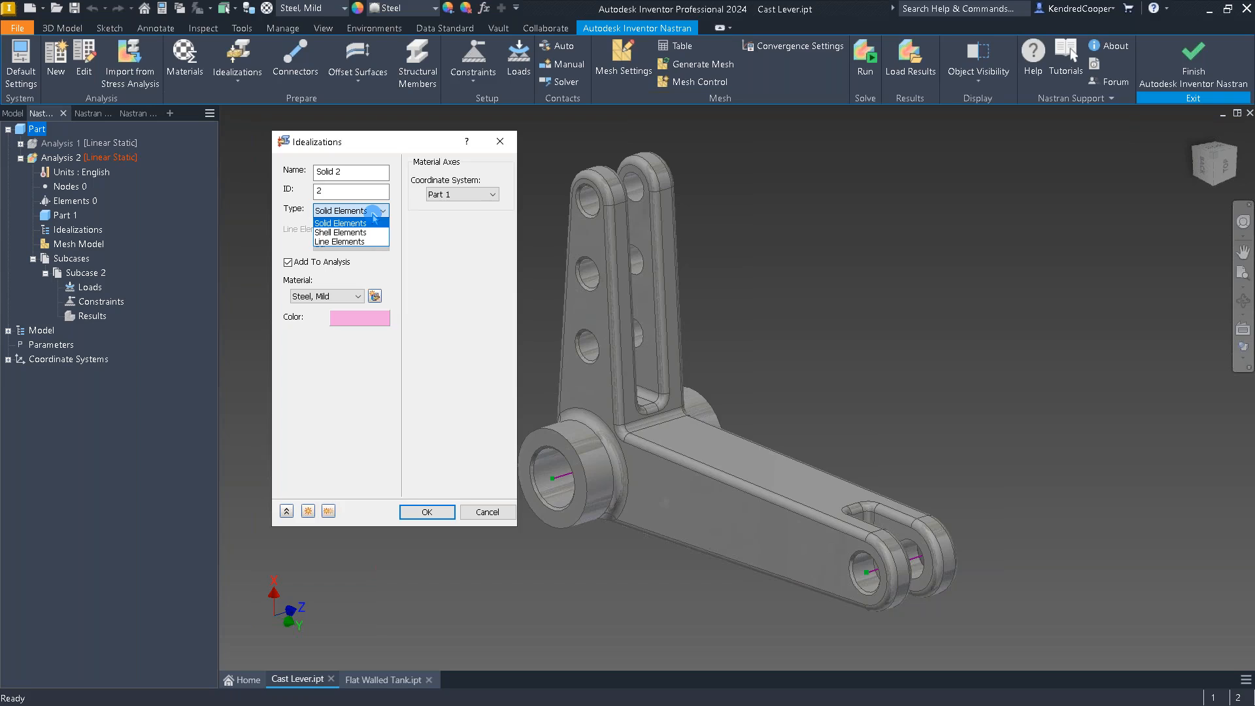
pyautogui.click(366, 233)
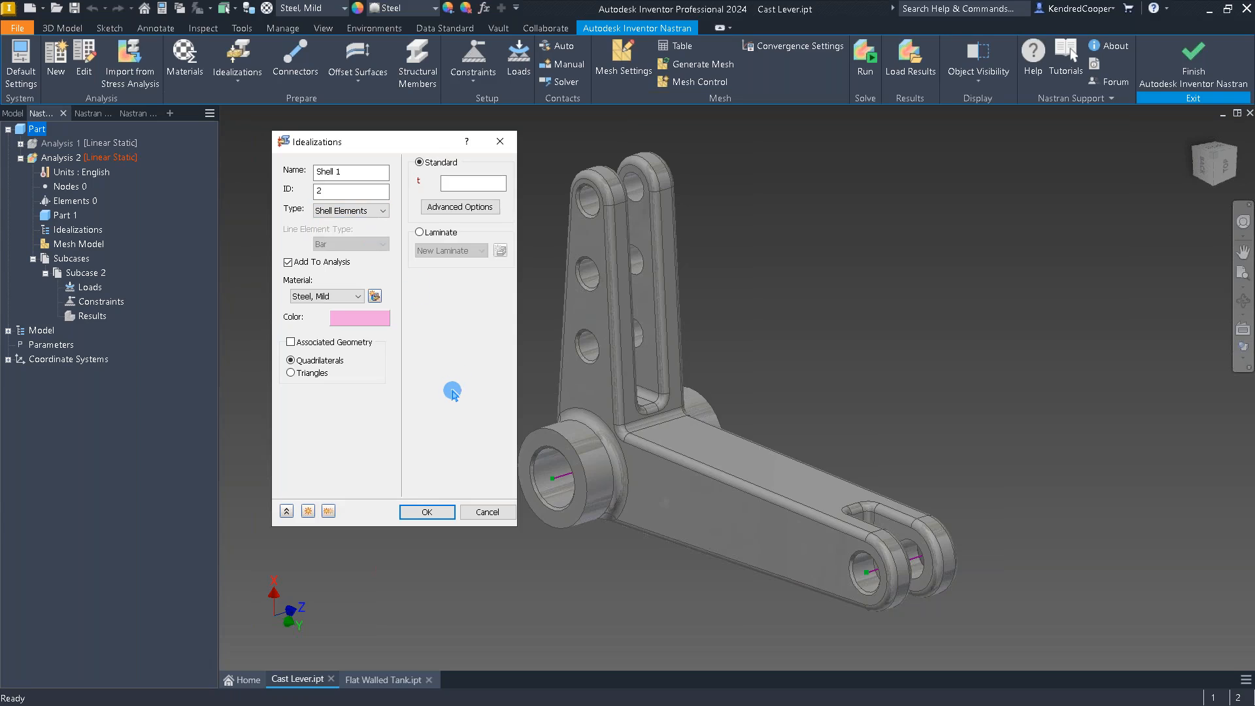
pyautogui.click(382, 211)
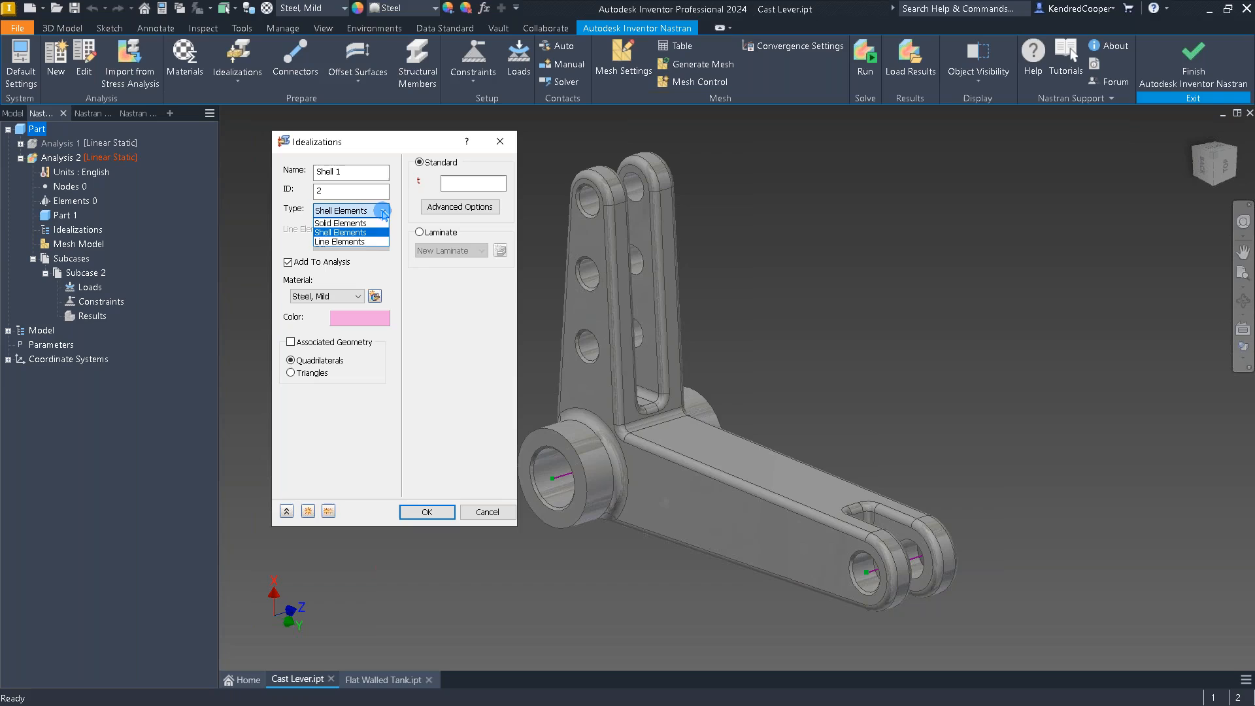
pyautogui.click(366, 242)
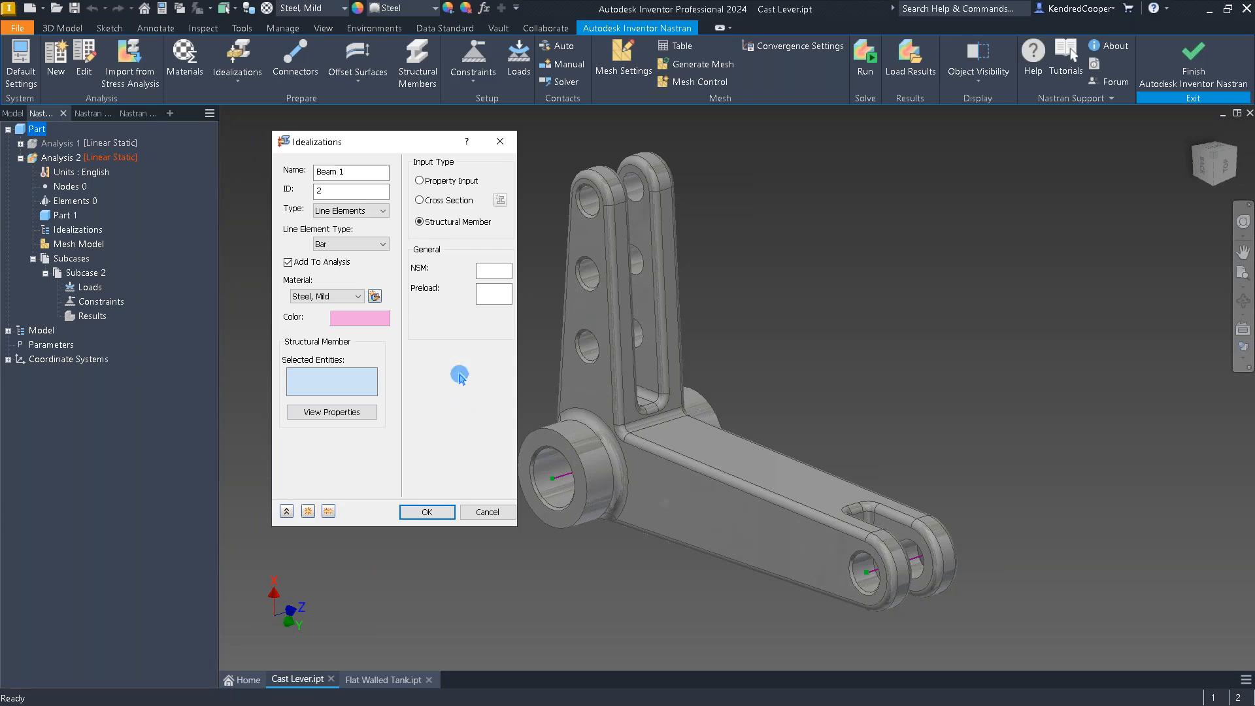
pyautogui.click(374, 210)
pyautogui.click(372, 224)
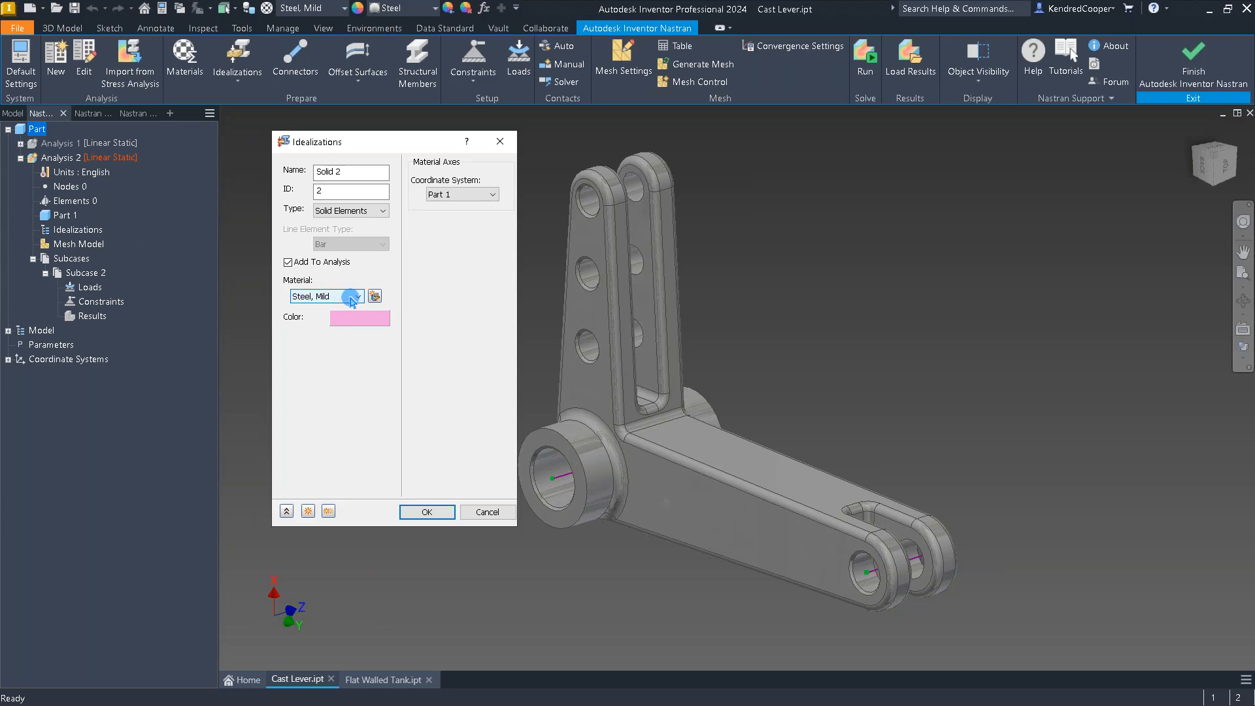
# Step: Examine the idealization's material properties and the Autodesk Material Library, leaving the material definition without saving changes
pyautogui.click(374, 296)
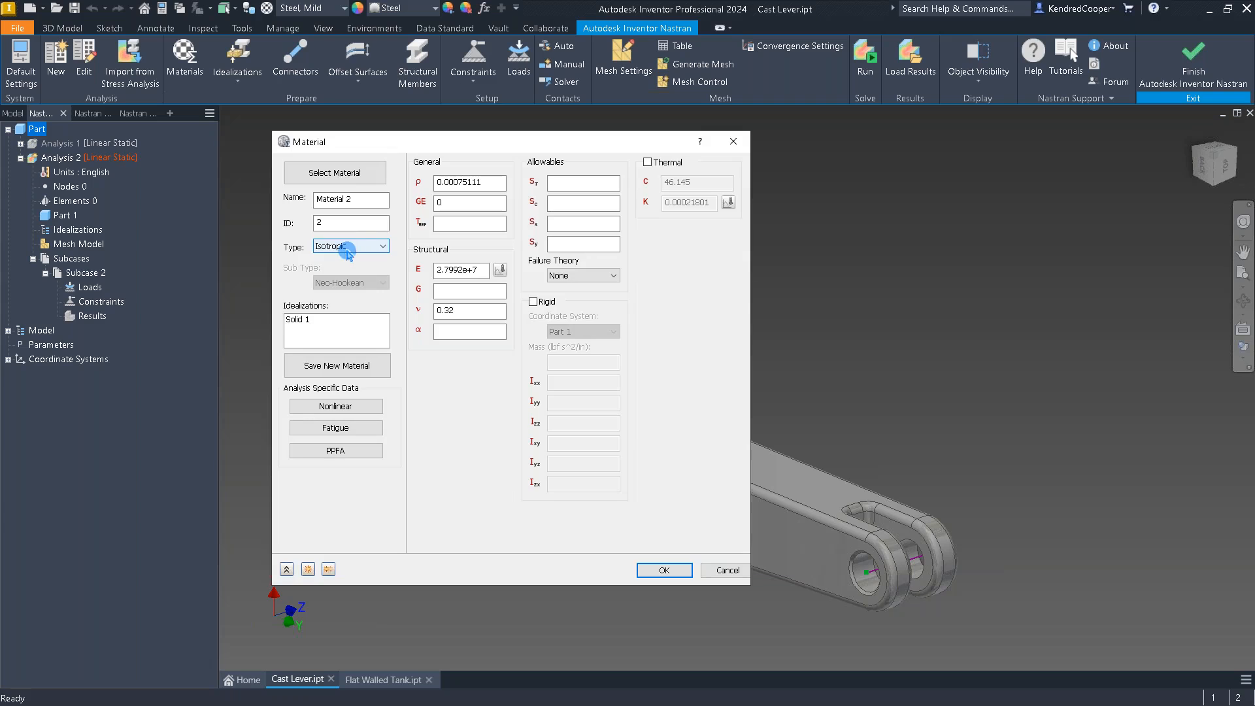
pyautogui.click(349, 174)
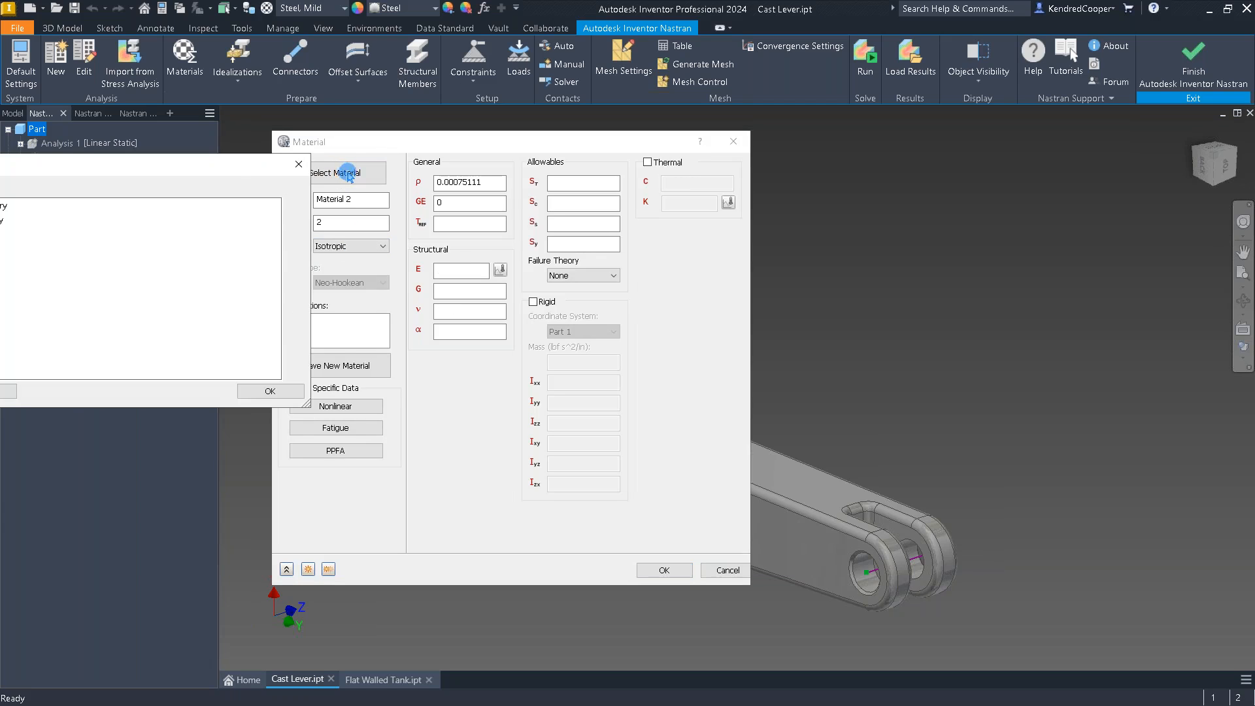
pyautogui.click(344, 200)
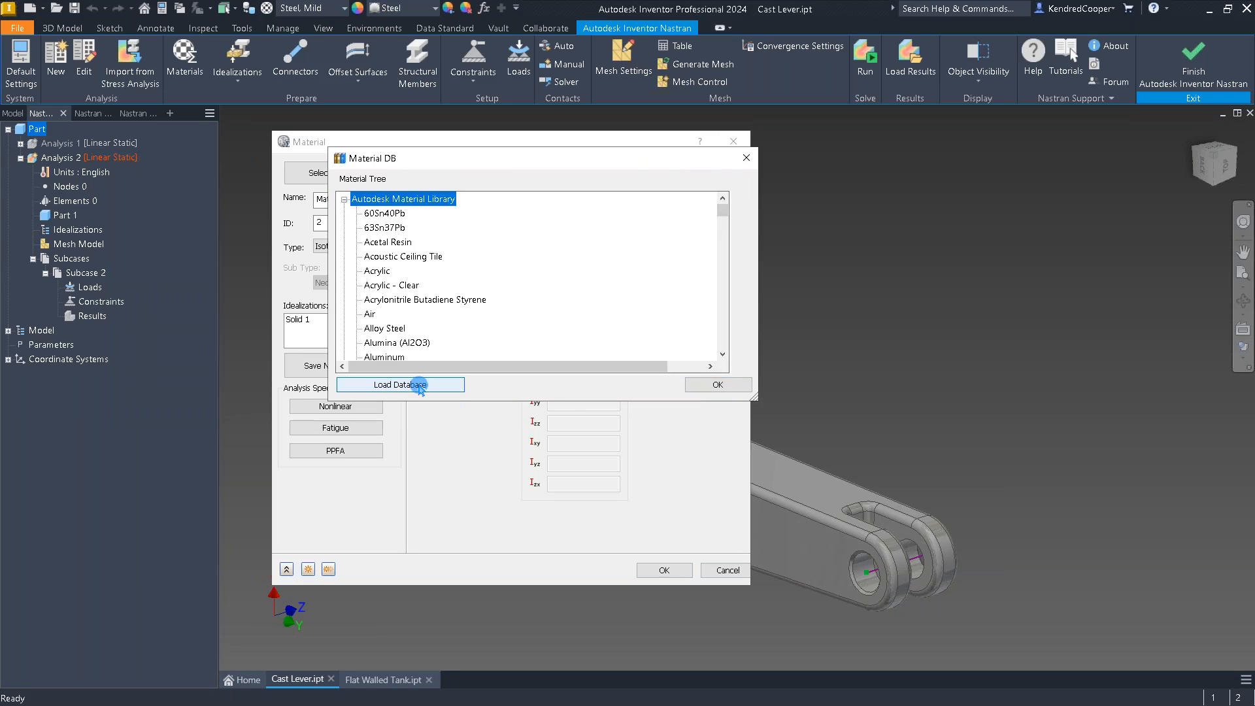
pyautogui.click(716, 383)
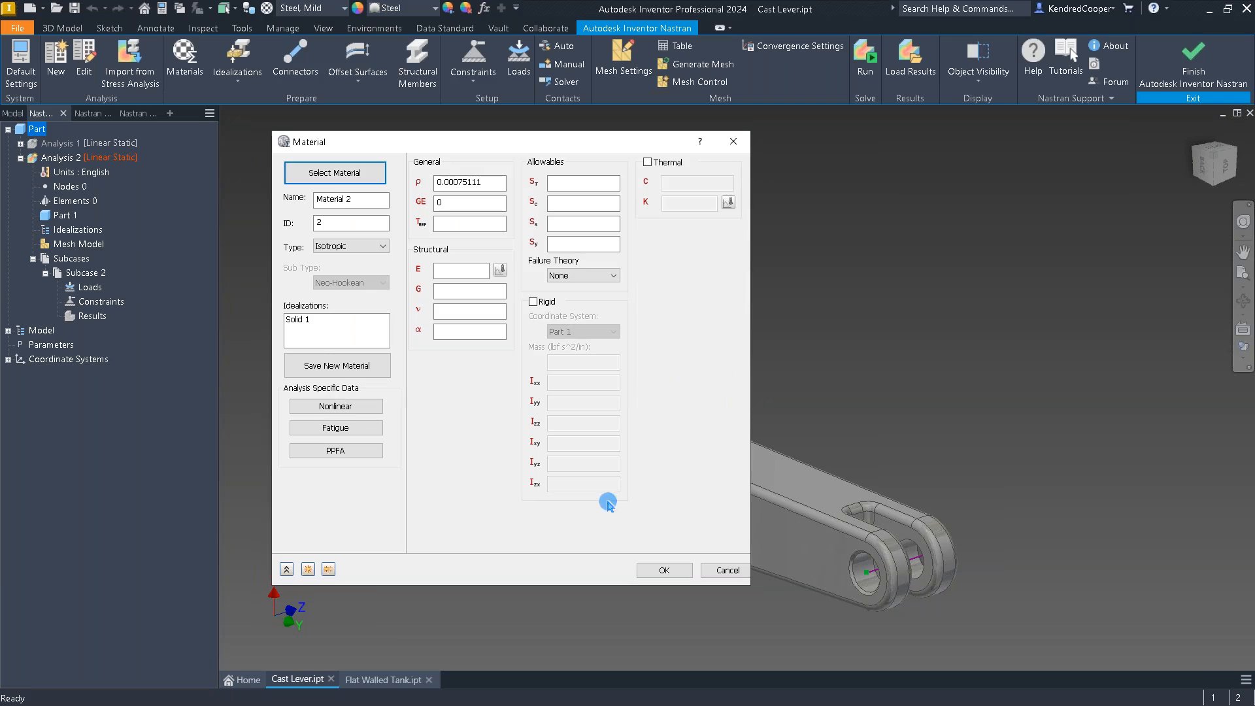
pyautogui.click(730, 568)
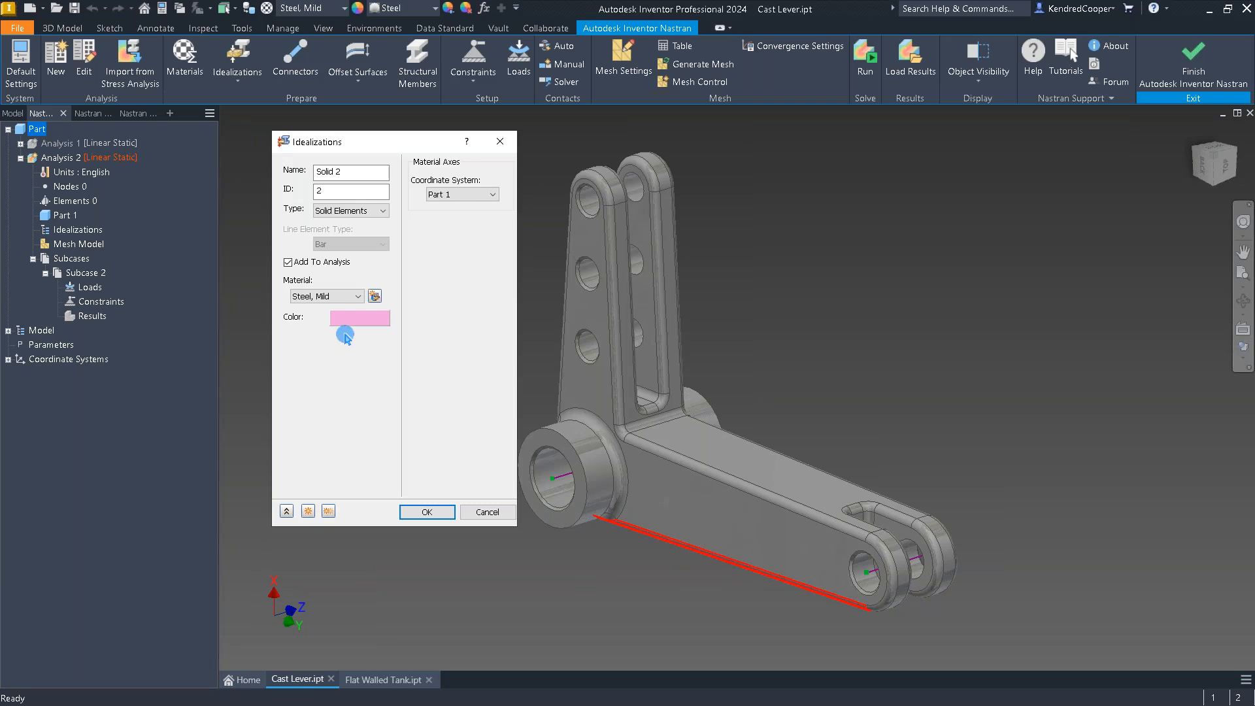
# Step: Set the idealization's color to white and create it as solid elements in Steel, Mild
pyautogui.click(344, 312)
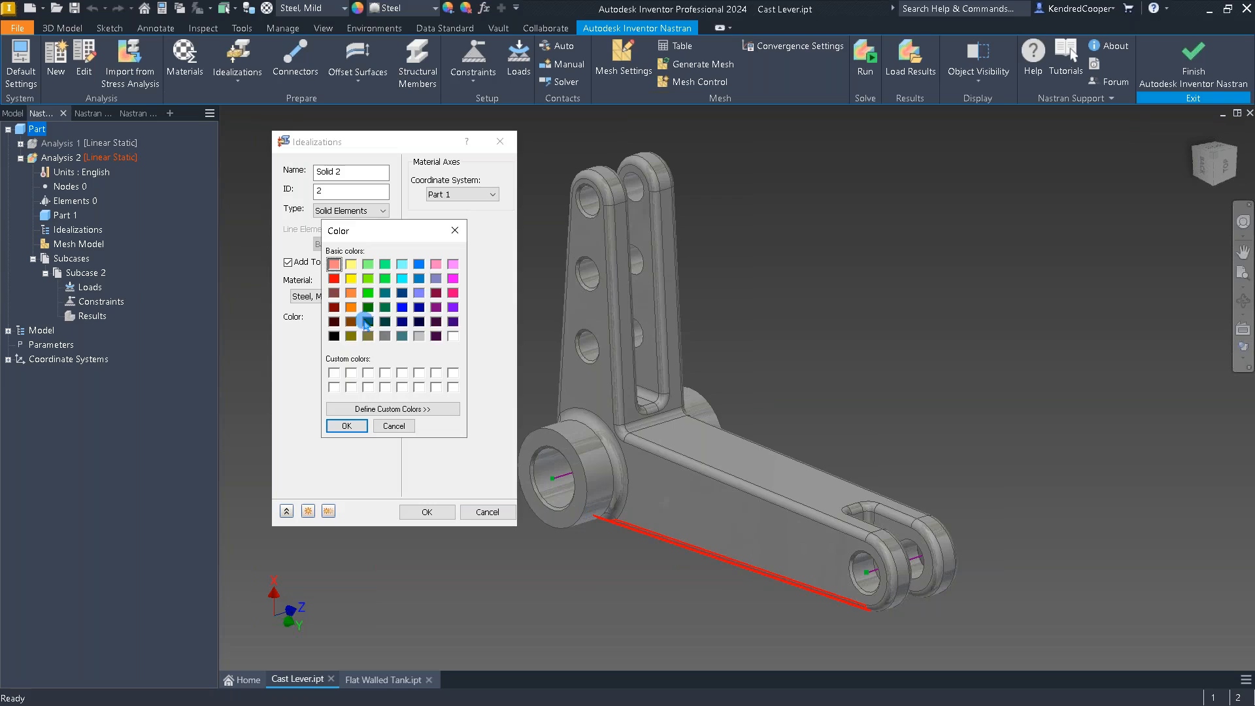
pyautogui.click(453, 336)
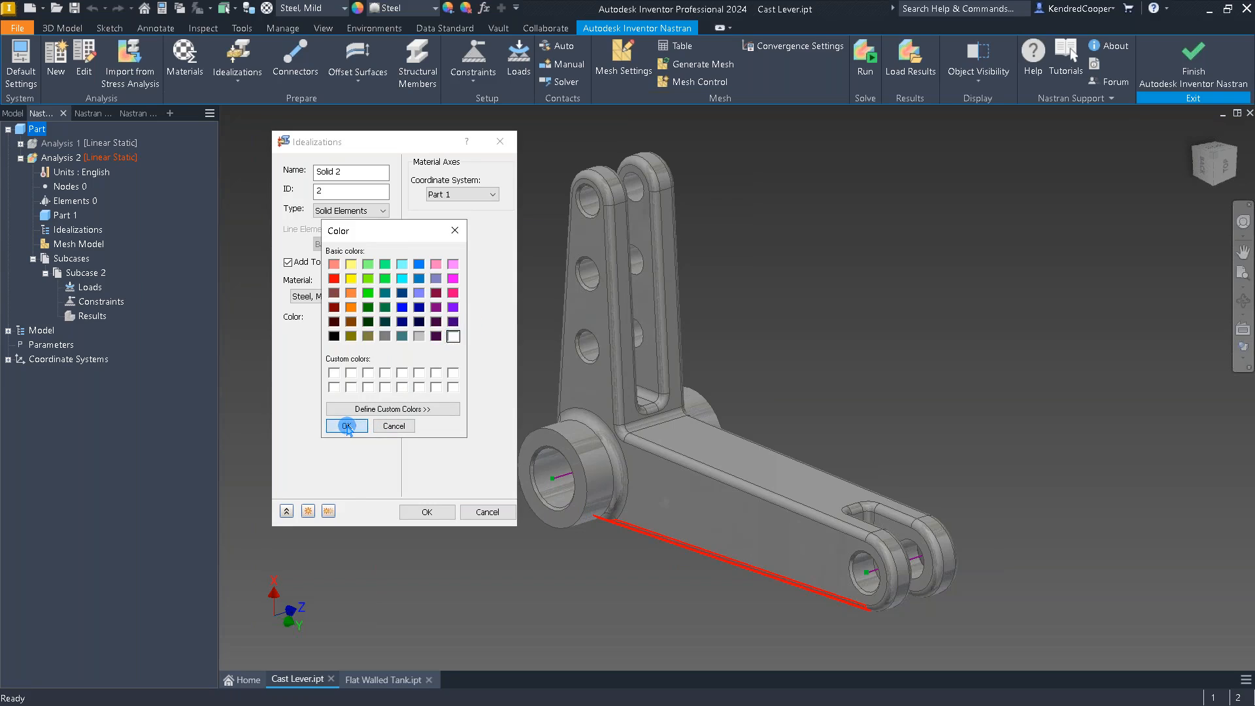
pyautogui.click(349, 426)
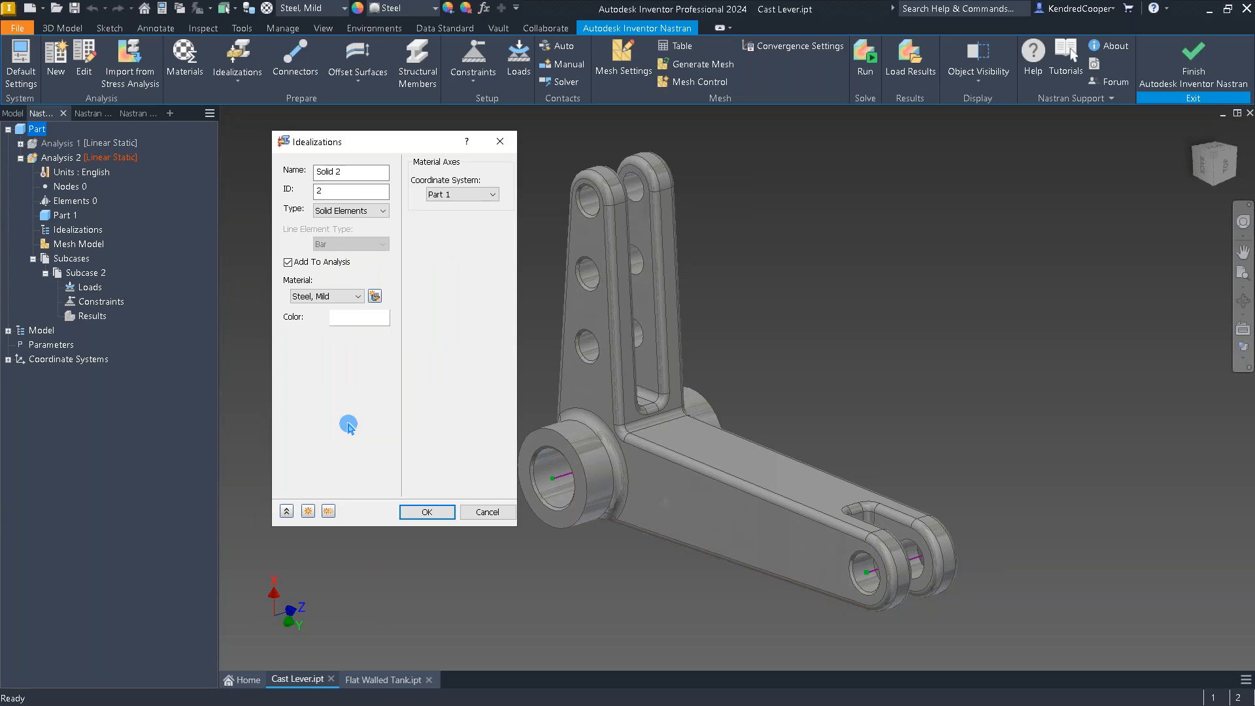
pyautogui.click(424, 512)
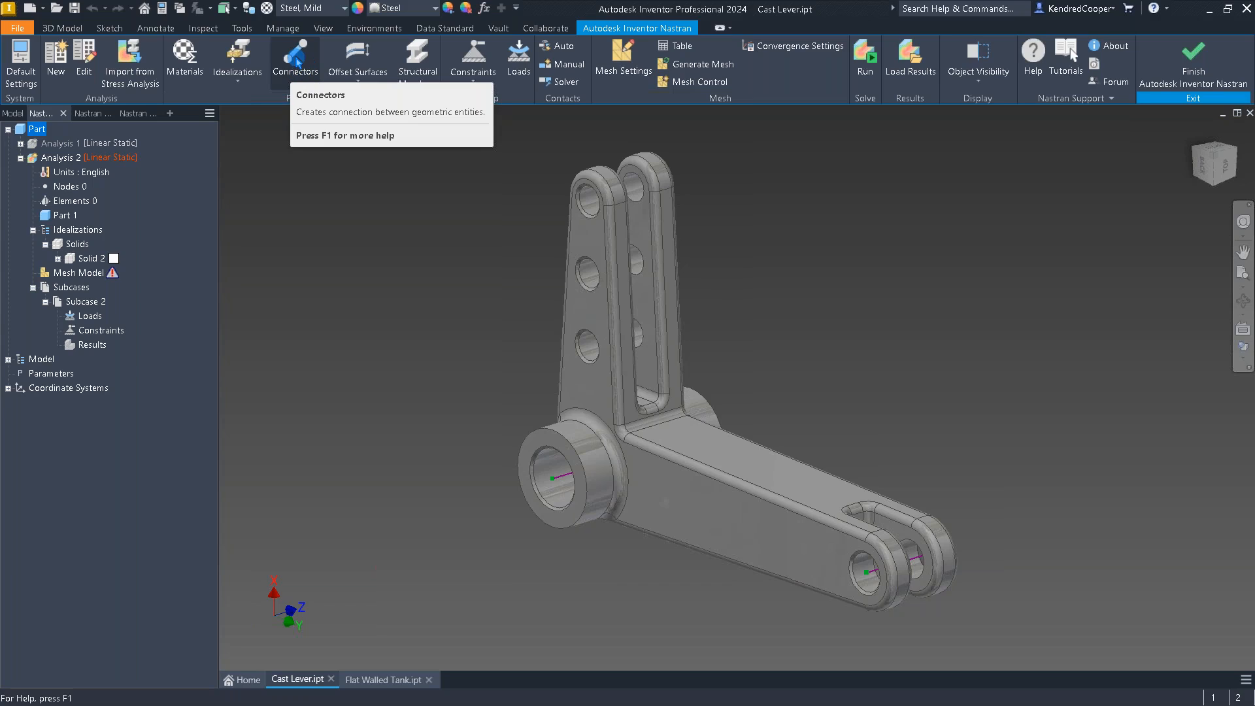
# Step: Define a fixed structural constraint on the inner cylindrical face of the large hub bore
pyautogui.click(370, 169)
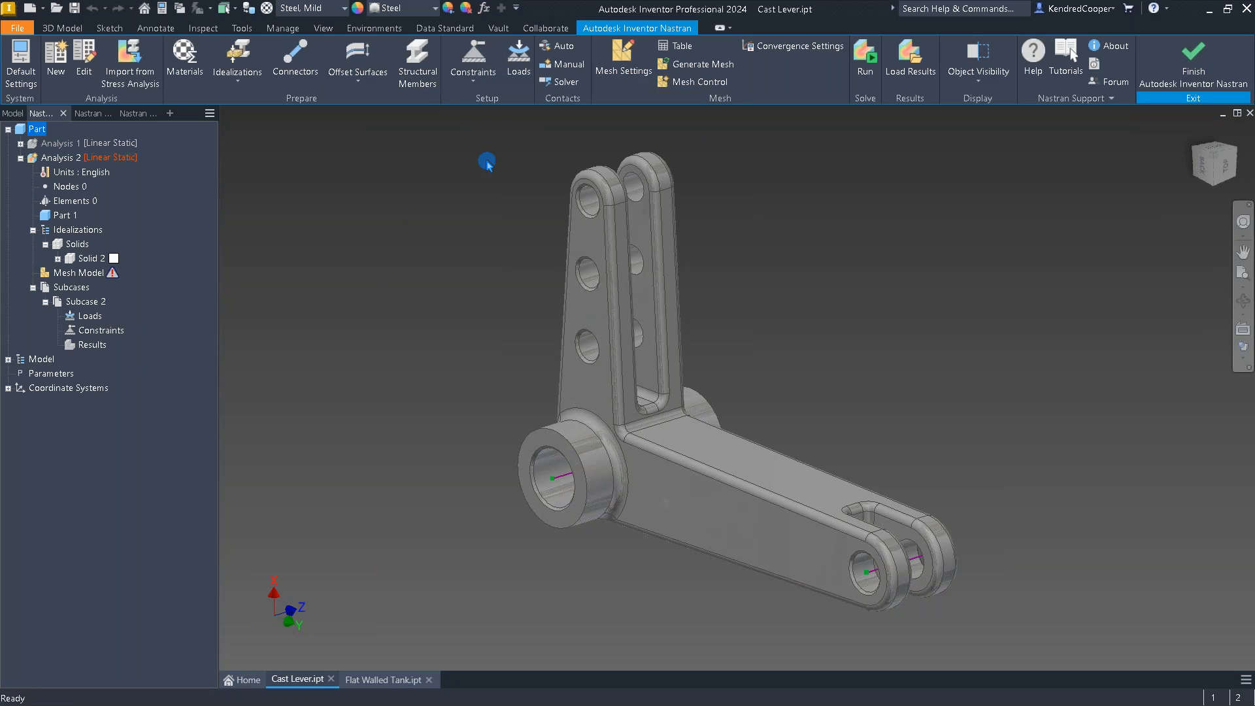
pyautogui.click(473, 60)
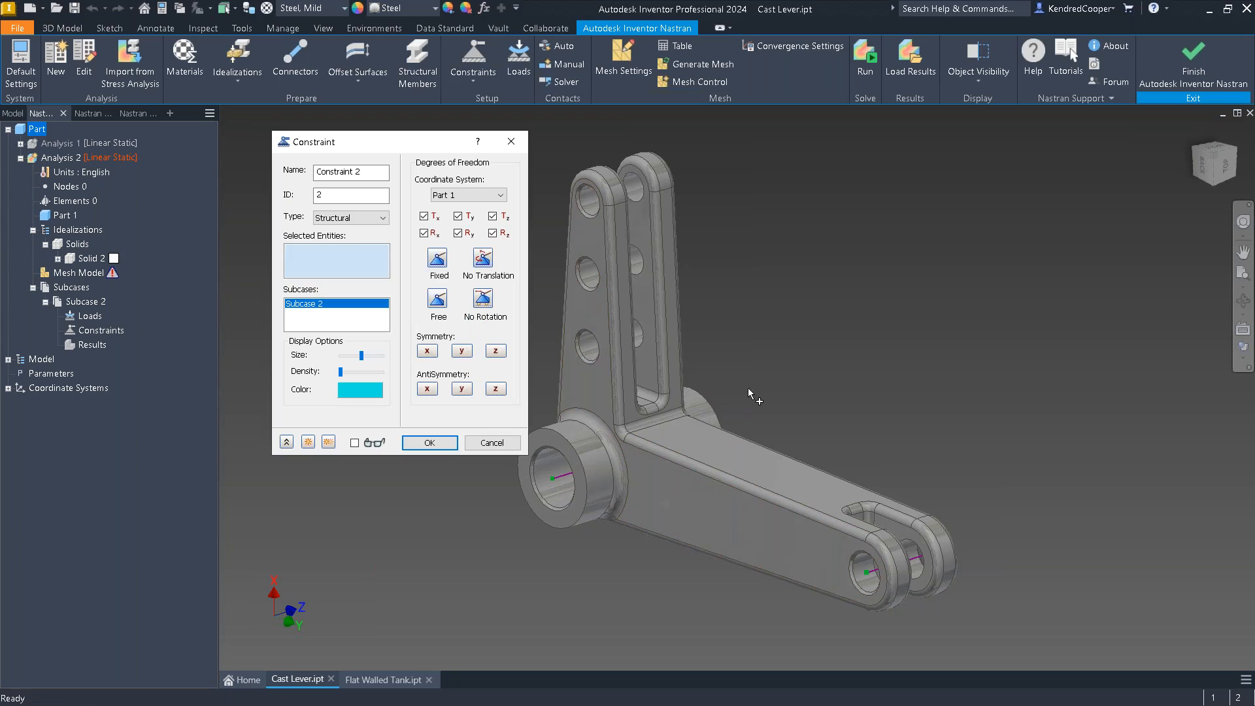
pyautogui.scroll(-5, 752, 528)
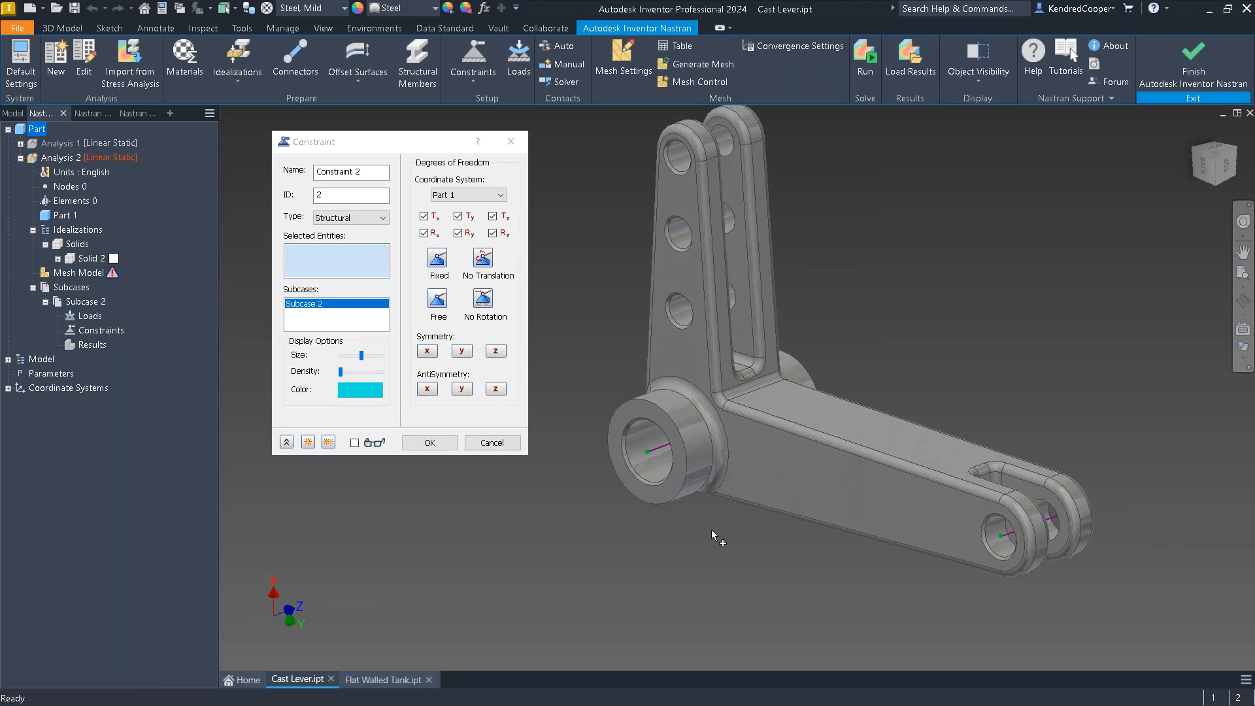
pyautogui.scroll(-3, 601, 572)
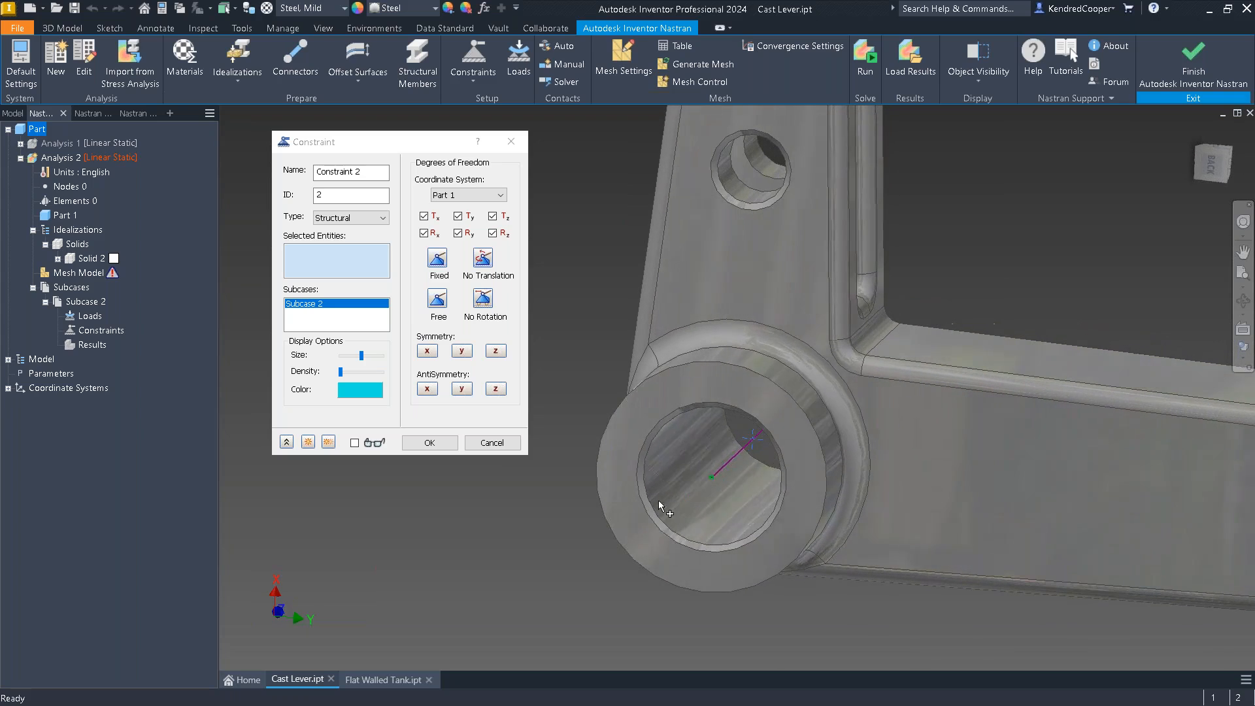
pyautogui.click(680, 489)
pyautogui.scroll(4, 528, 525)
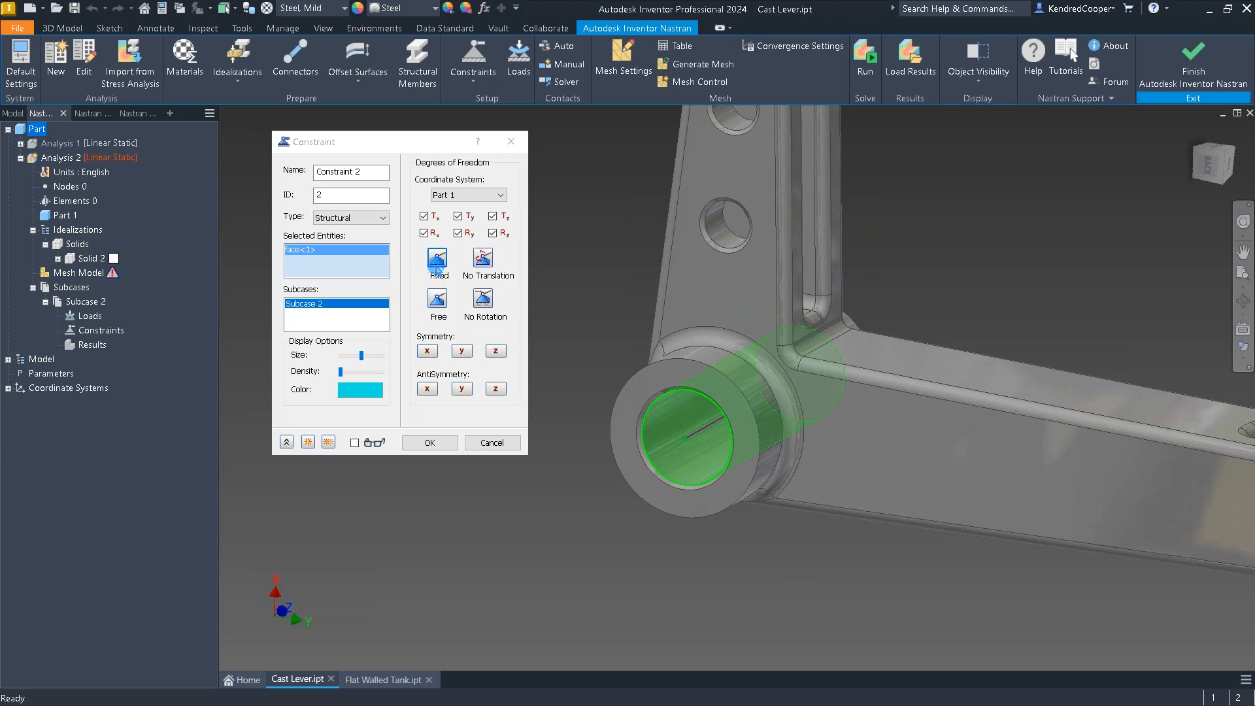
pyautogui.click(436, 267)
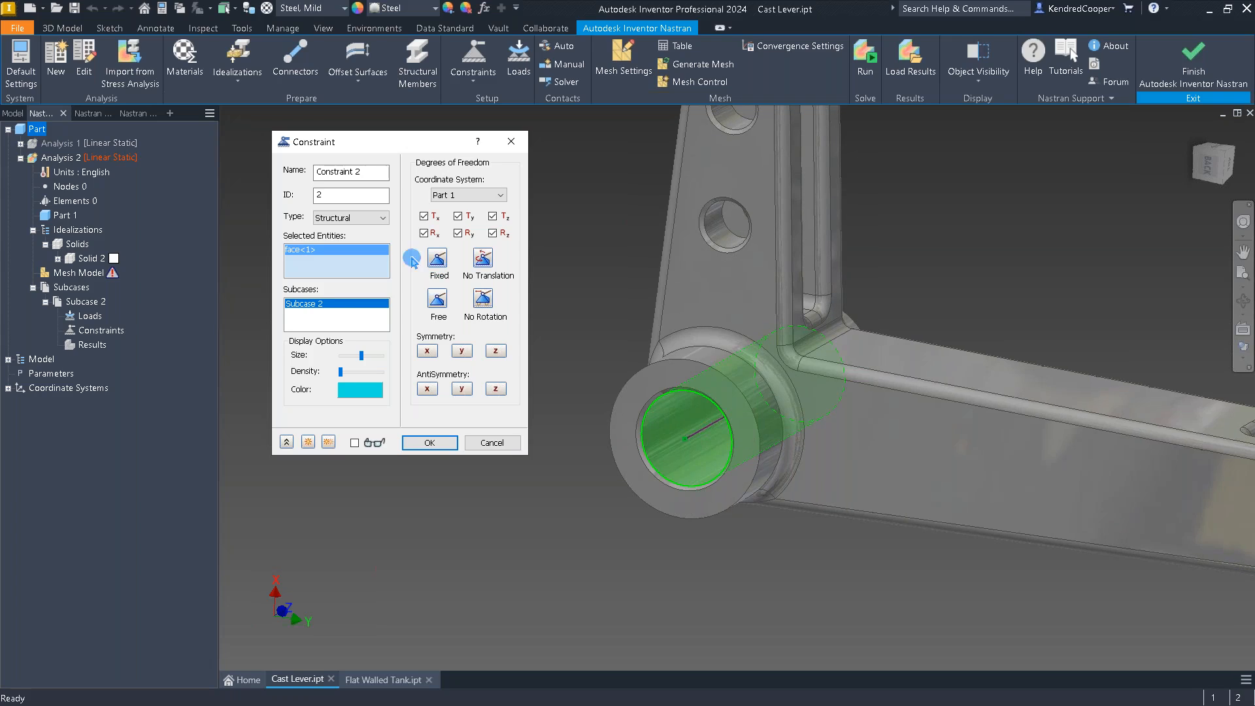
# Step: Set the constraint symbols to dark brown with higher density and smaller size, and turn on their preview
pyautogui.click(360, 389)
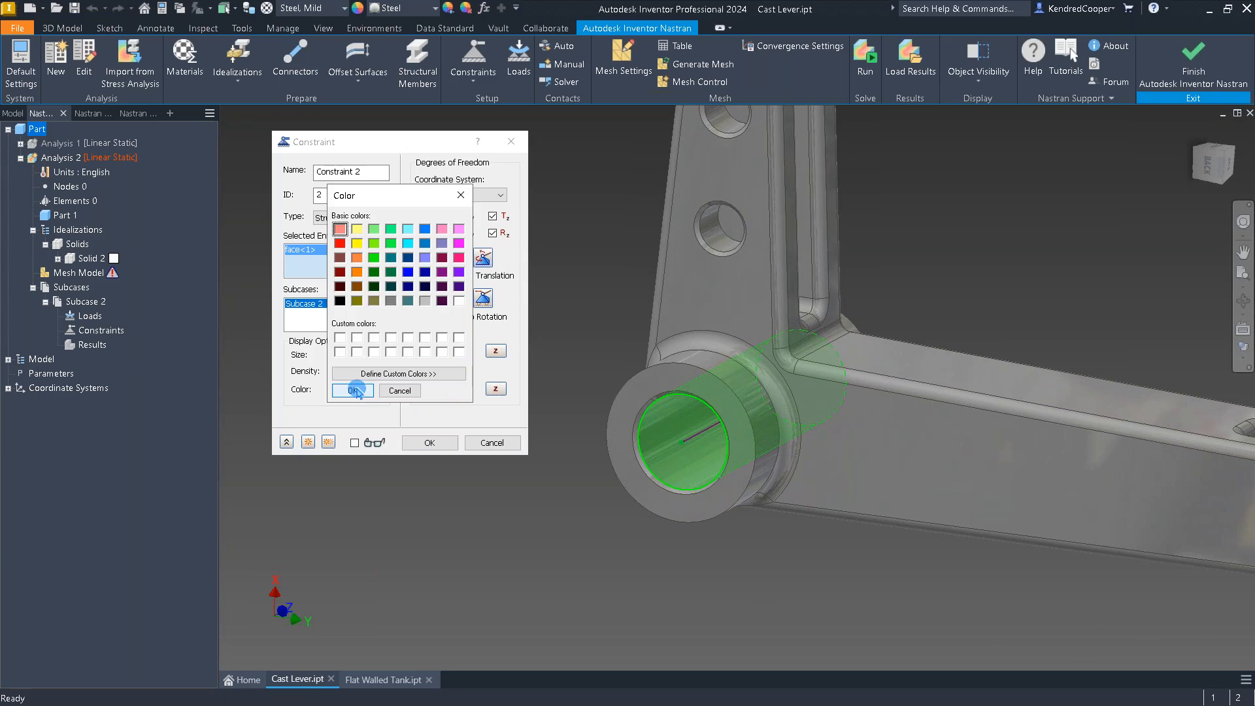
pyautogui.click(340, 285)
pyautogui.click(350, 390)
pyautogui.click(346, 369)
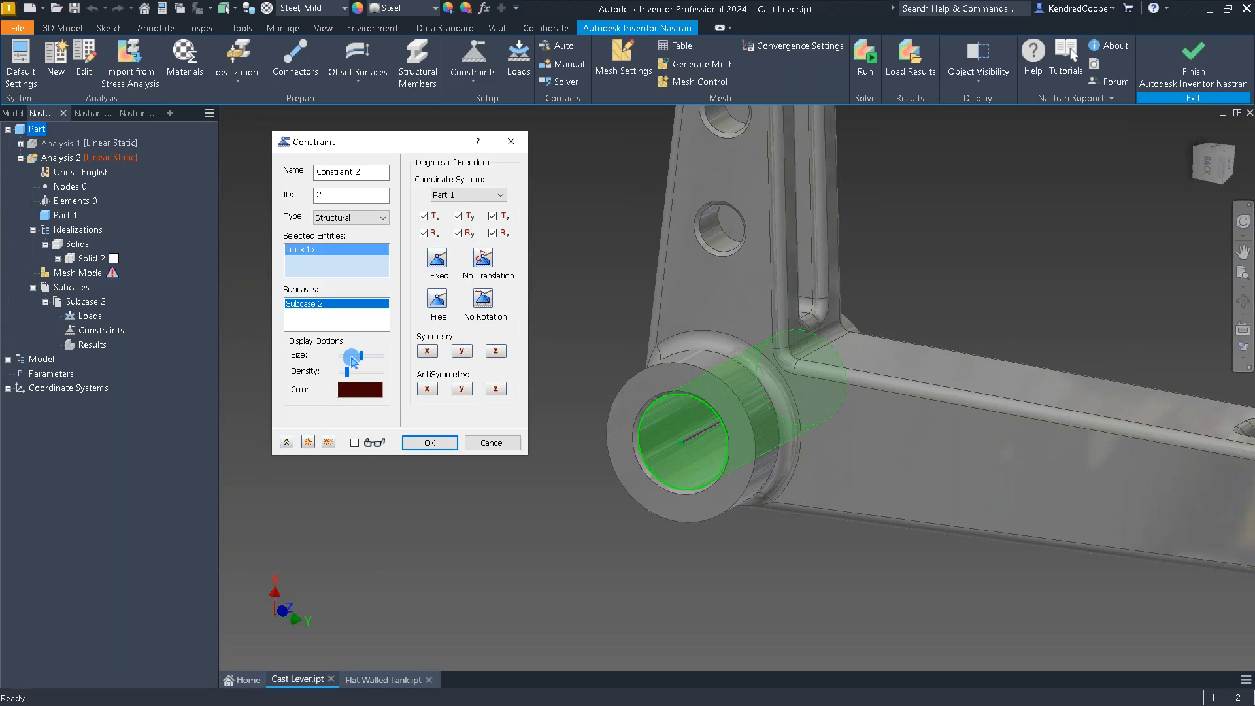
pyautogui.click(353, 356)
pyautogui.click(355, 442)
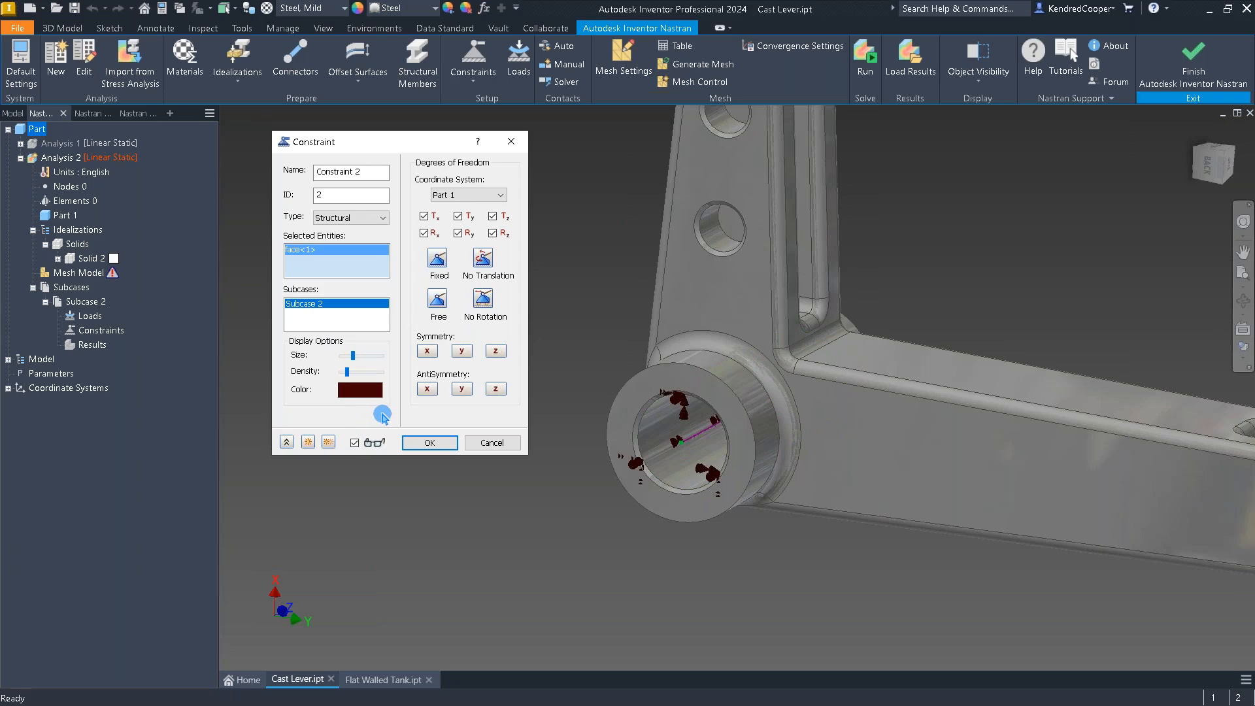
# Step: Reduce the constraint symbols' size further, raise their density again, and create the constraint
pyautogui.click(346, 355)
pyautogui.click(353, 371)
pyautogui.scroll(-3, 415, 514)
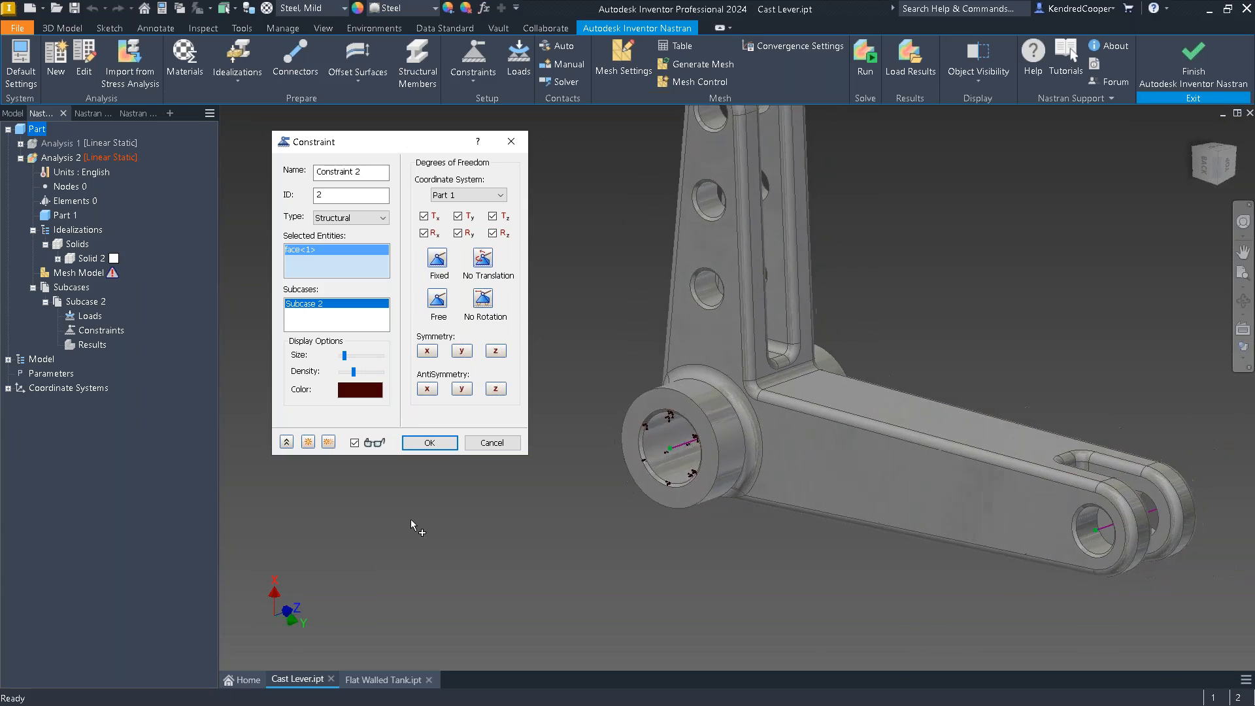
pyautogui.keyDown('shift'); pyautogui.moveTo(414, 524); pyautogui.dragTo(412, 521, button='middle'); pyautogui.keyUp('shift')
pyautogui.click(422, 441)
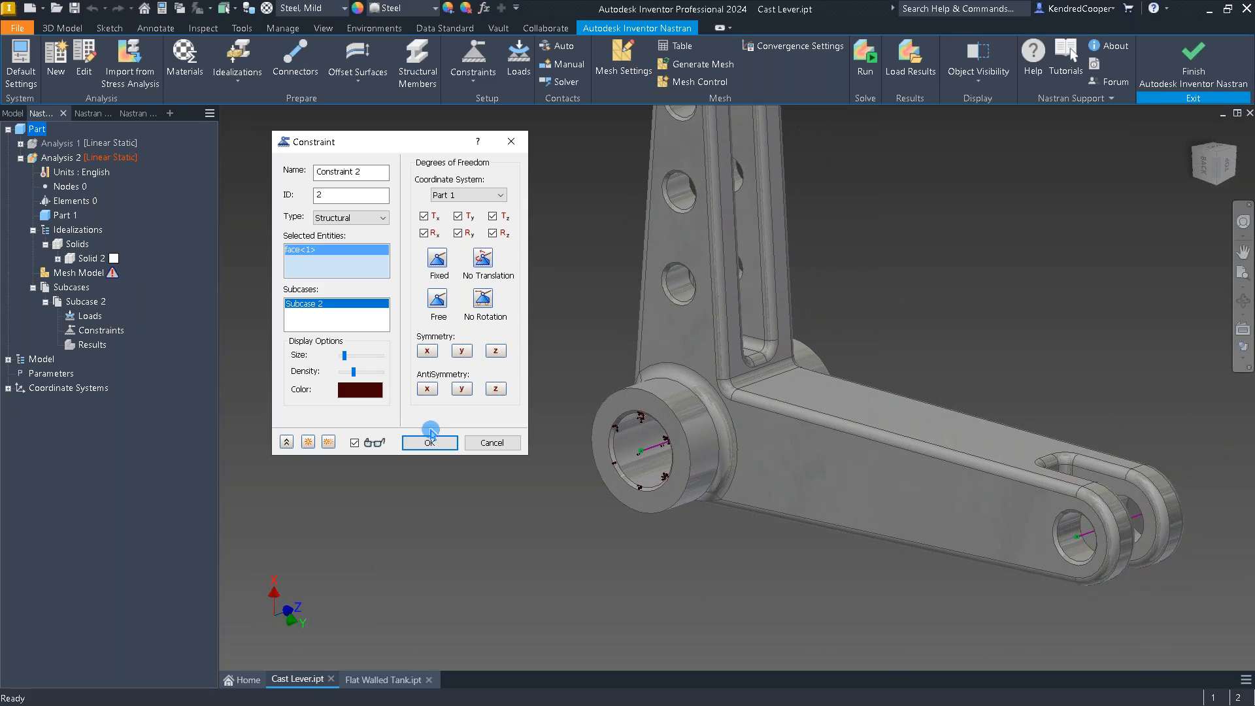
# Step: Define a force load on the two top holes of the upright fork with a total Fy of -200 lbf
pyautogui.scroll(-2, 451, 429)
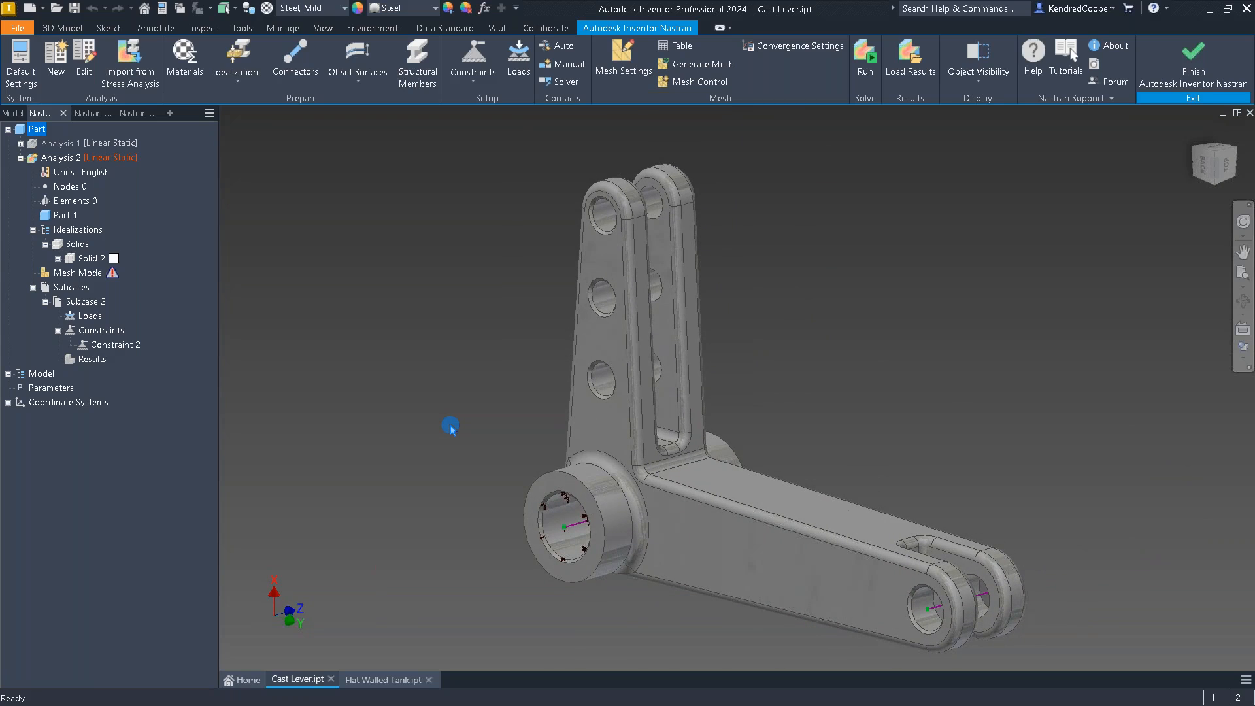
pyautogui.keyDown('shift'); pyautogui.moveTo(450, 426); pyautogui.dragTo(449, 426, button='middle'); pyautogui.keyUp('shift')
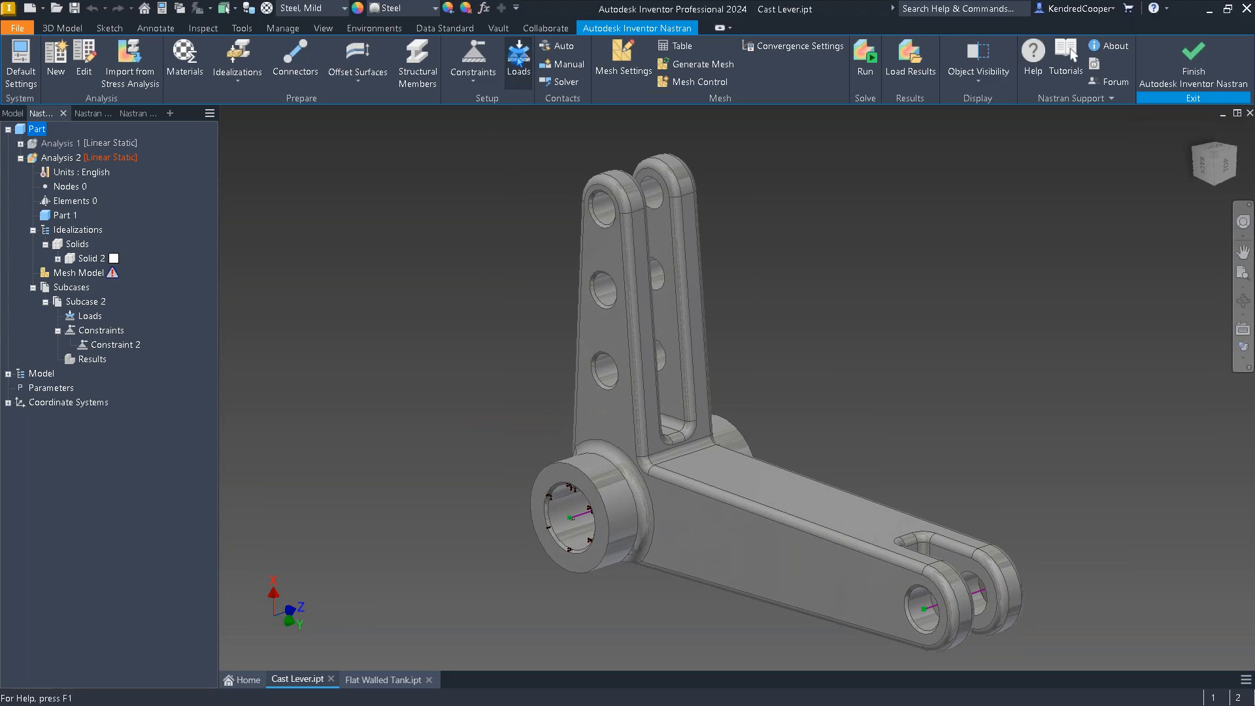
pyautogui.click(518, 58)
pyautogui.scroll(5, 634, 220)
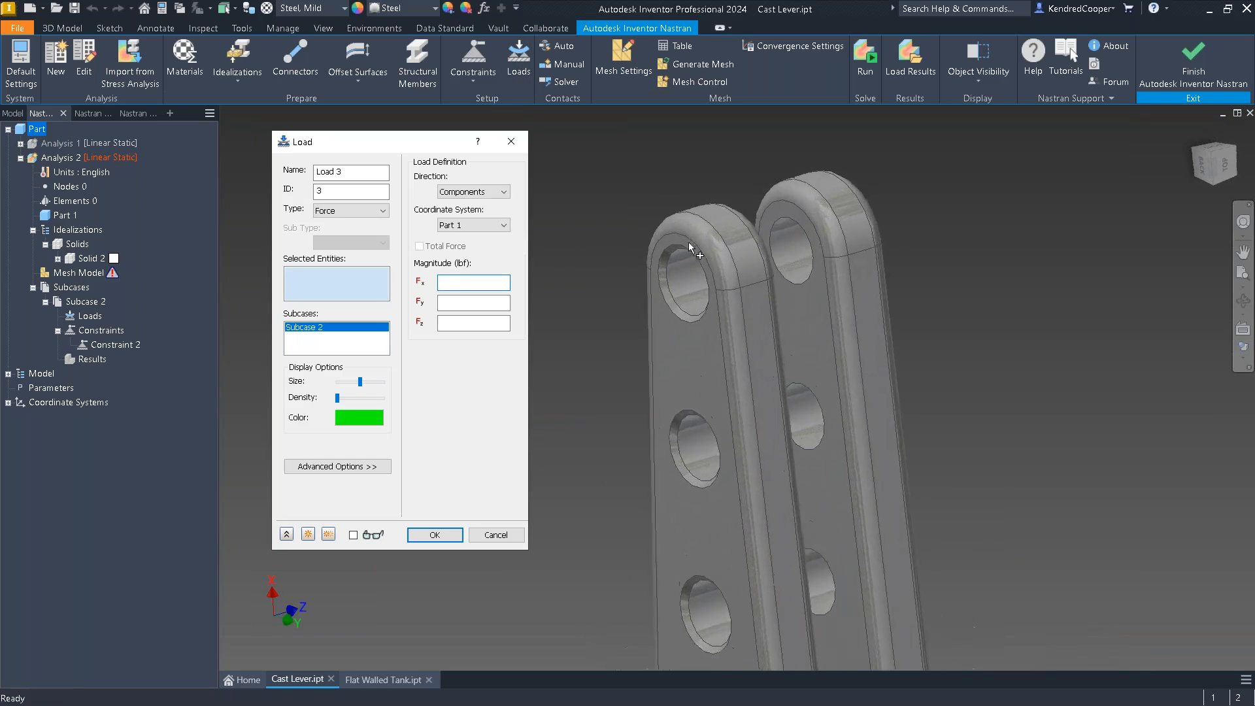
pyautogui.click(652, 305)
pyautogui.click(838, 245)
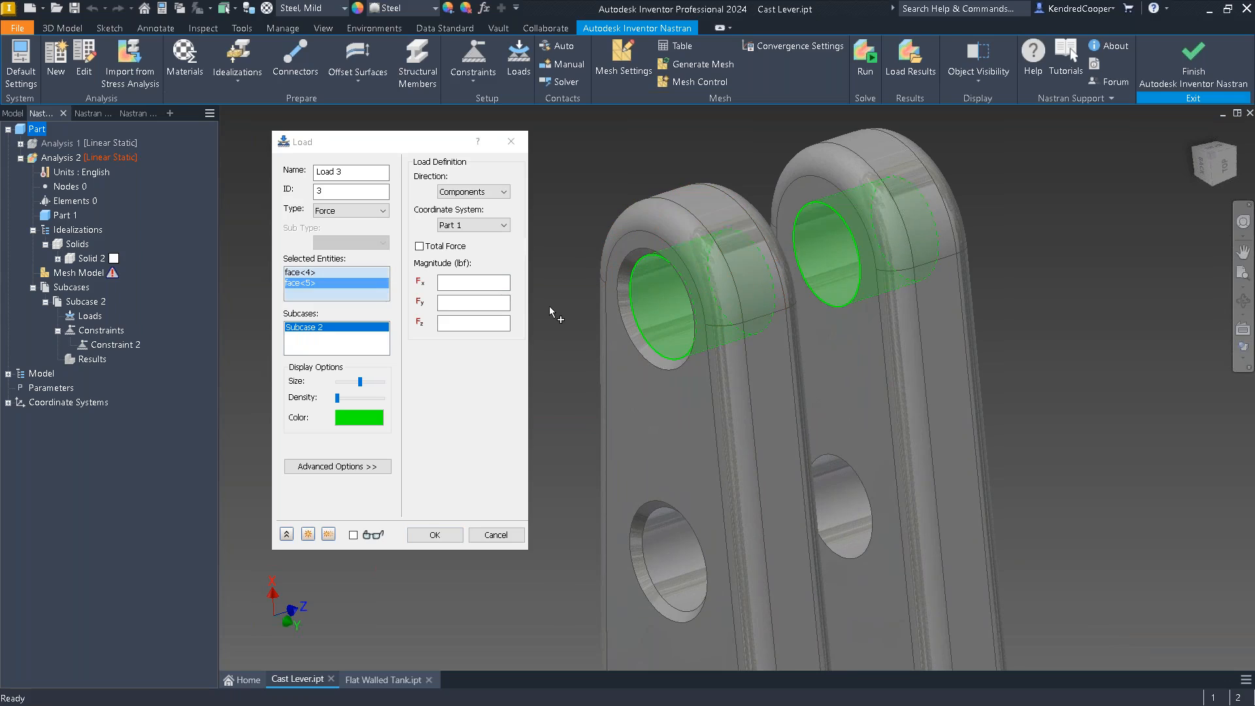
pyautogui.click(492, 298)
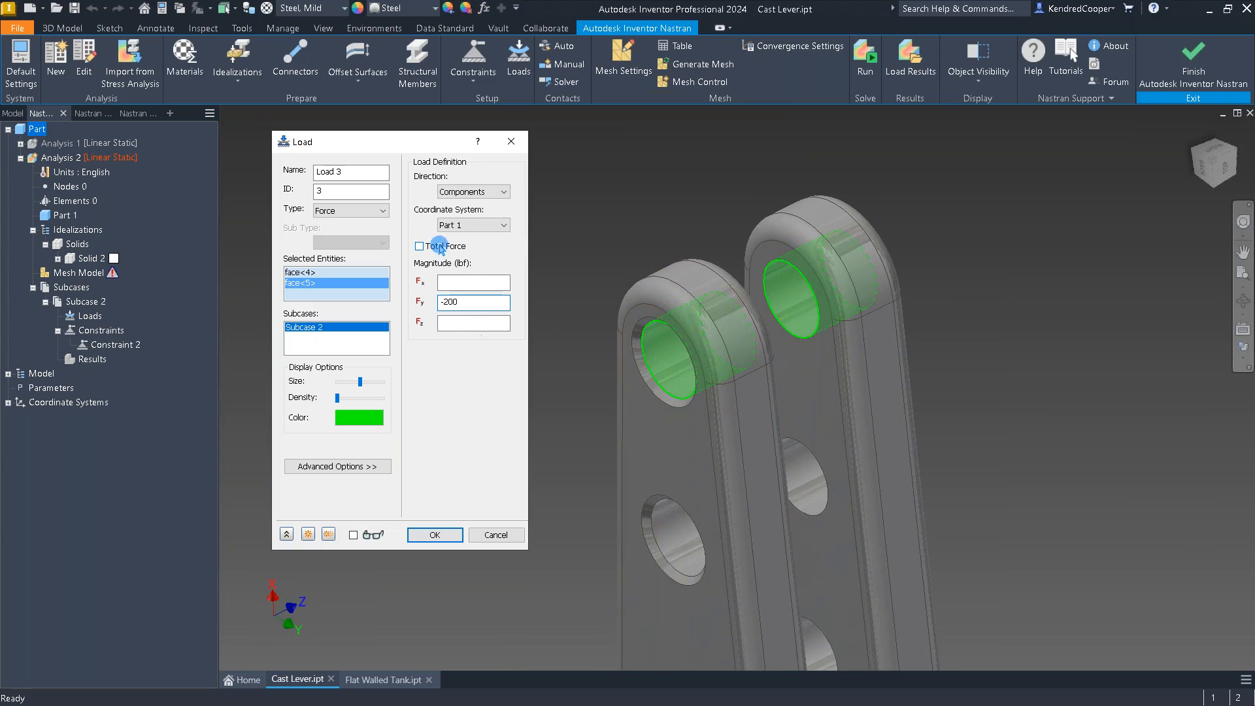
pyautogui.click(419, 246)
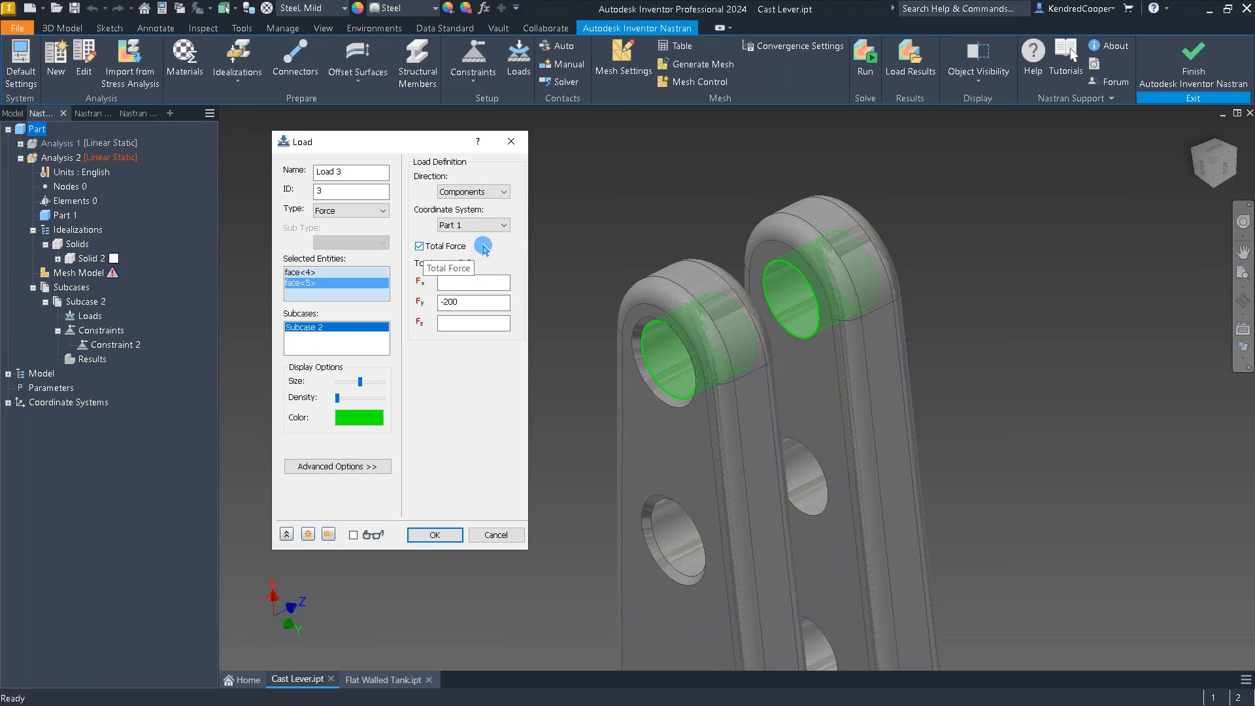
pyautogui.click(490, 305)
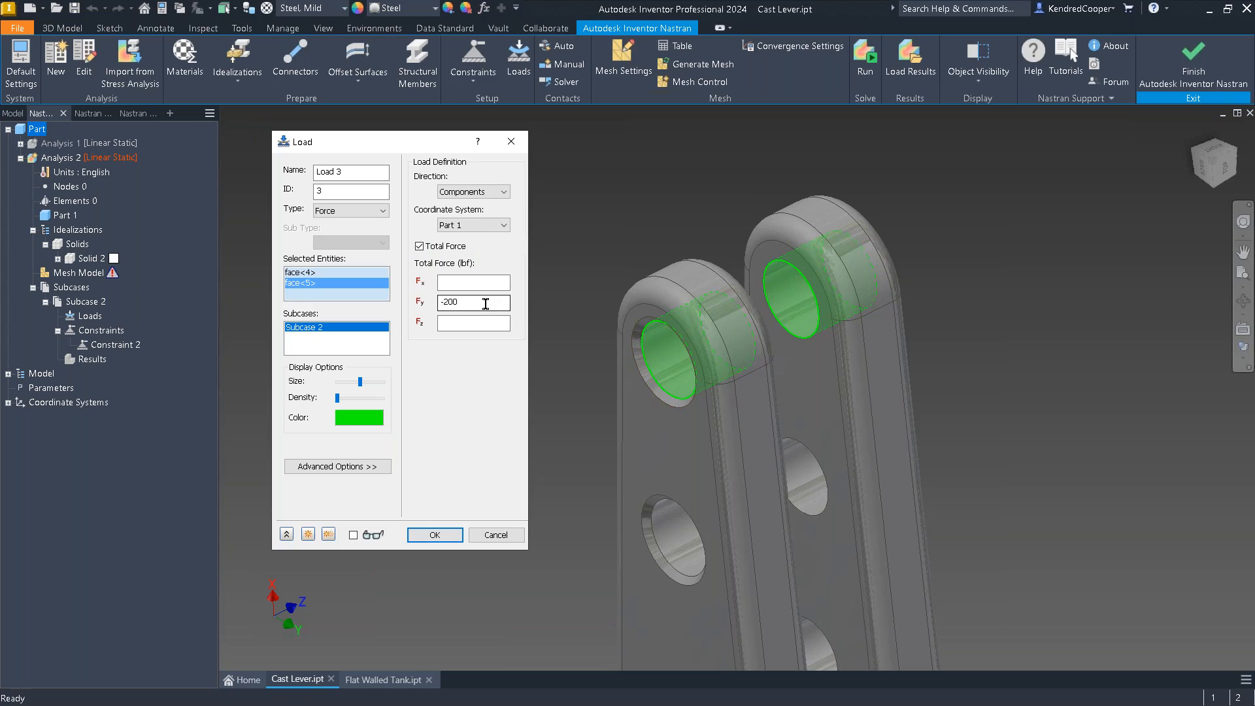
pyautogui.click(486, 304)
# Step: Set the load symbols to red with a slightly higher density and turn on their preview
pyautogui.click(351, 420)
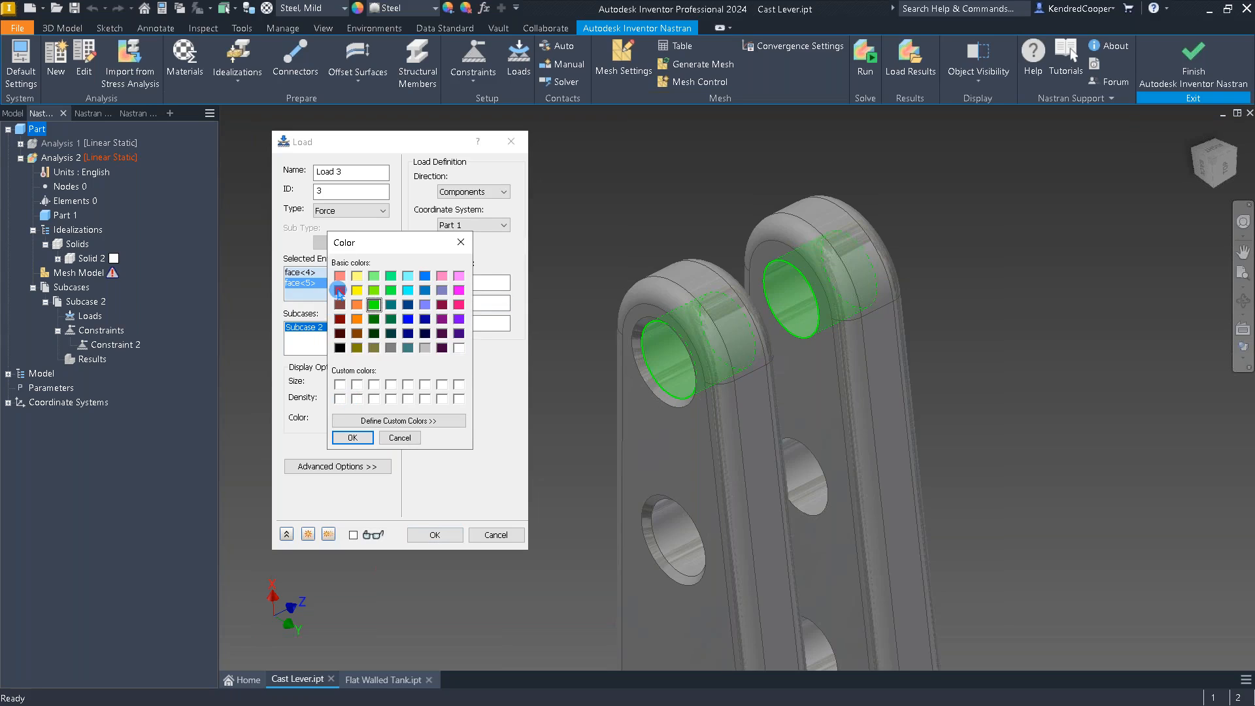
pyautogui.click(340, 290)
pyautogui.click(346, 437)
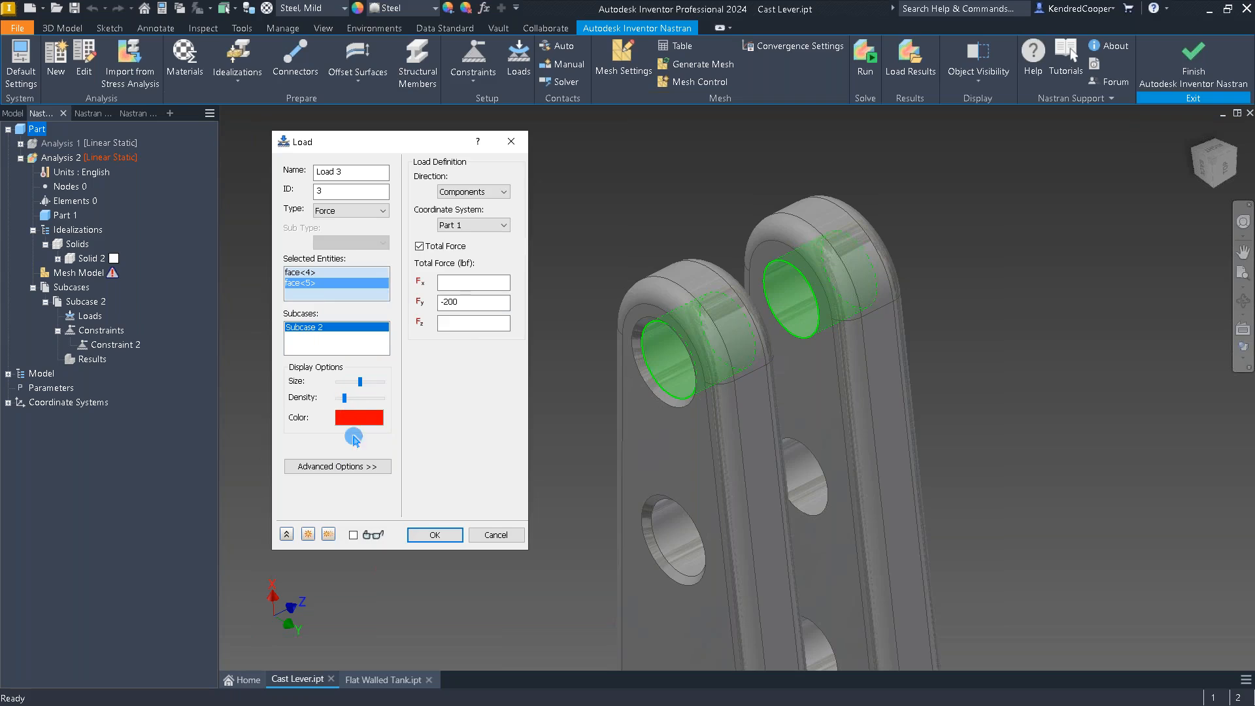
pyautogui.click(353, 534)
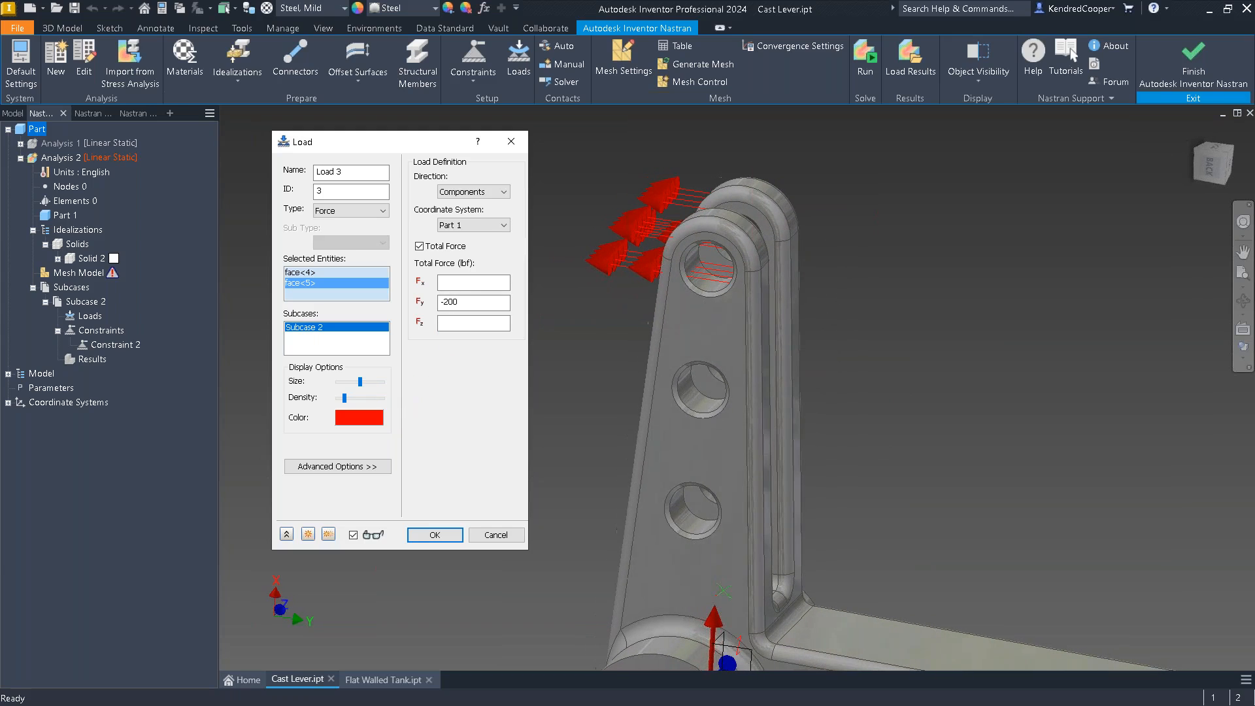
# Step: Try reversing the load by setting Fy to 200 lbf and refreshing the preview
pyautogui.moveTo(449, 300); pyautogui.dragTo(383, 311)
pyautogui.click(354, 534)
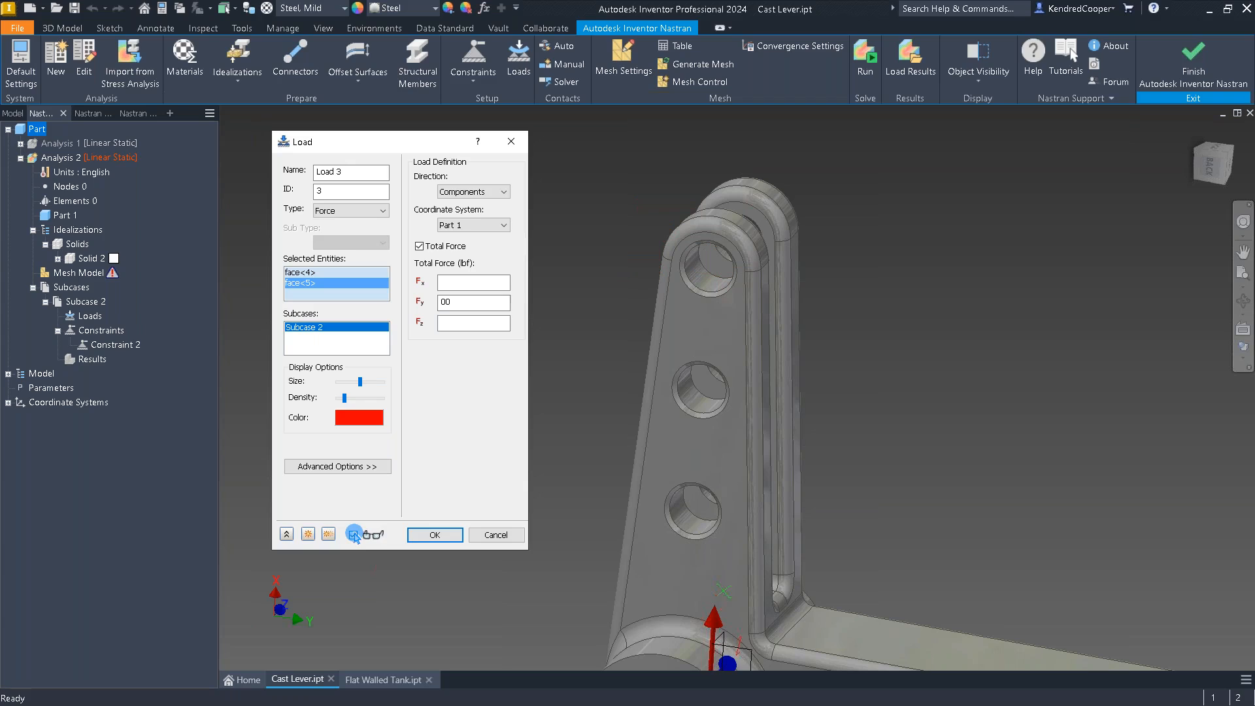
pyautogui.click(469, 300)
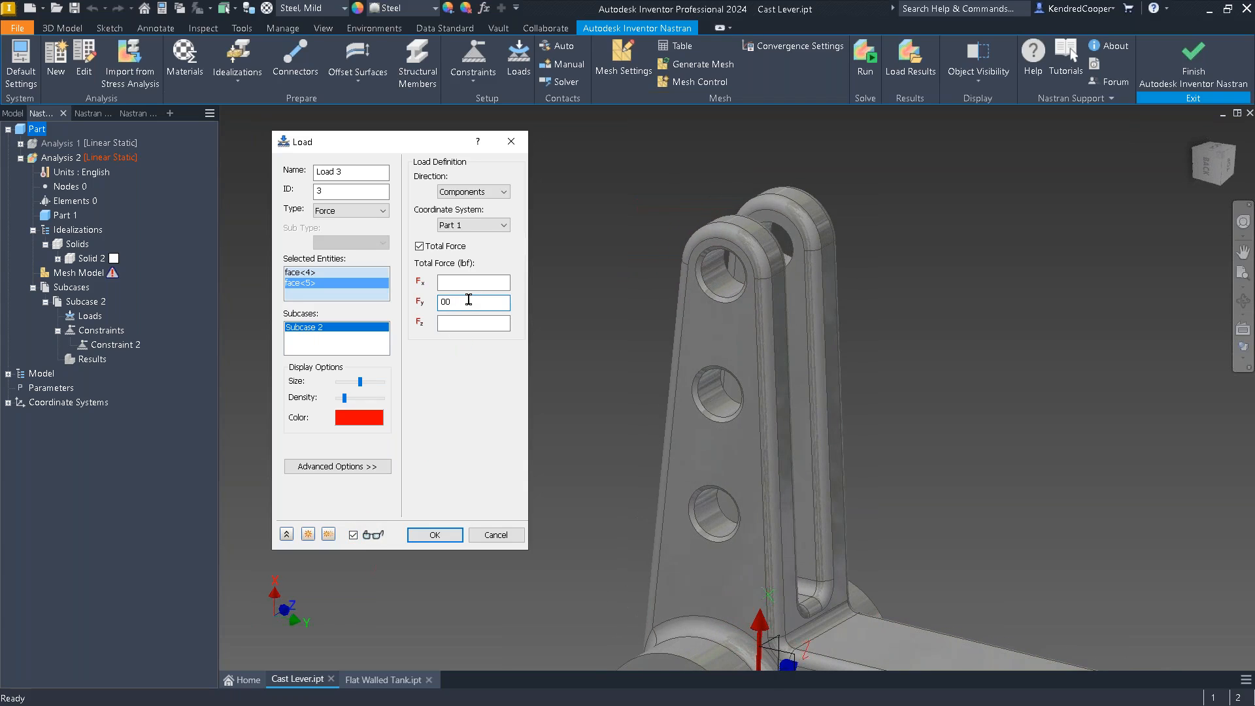
pyautogui.click(362, 535)
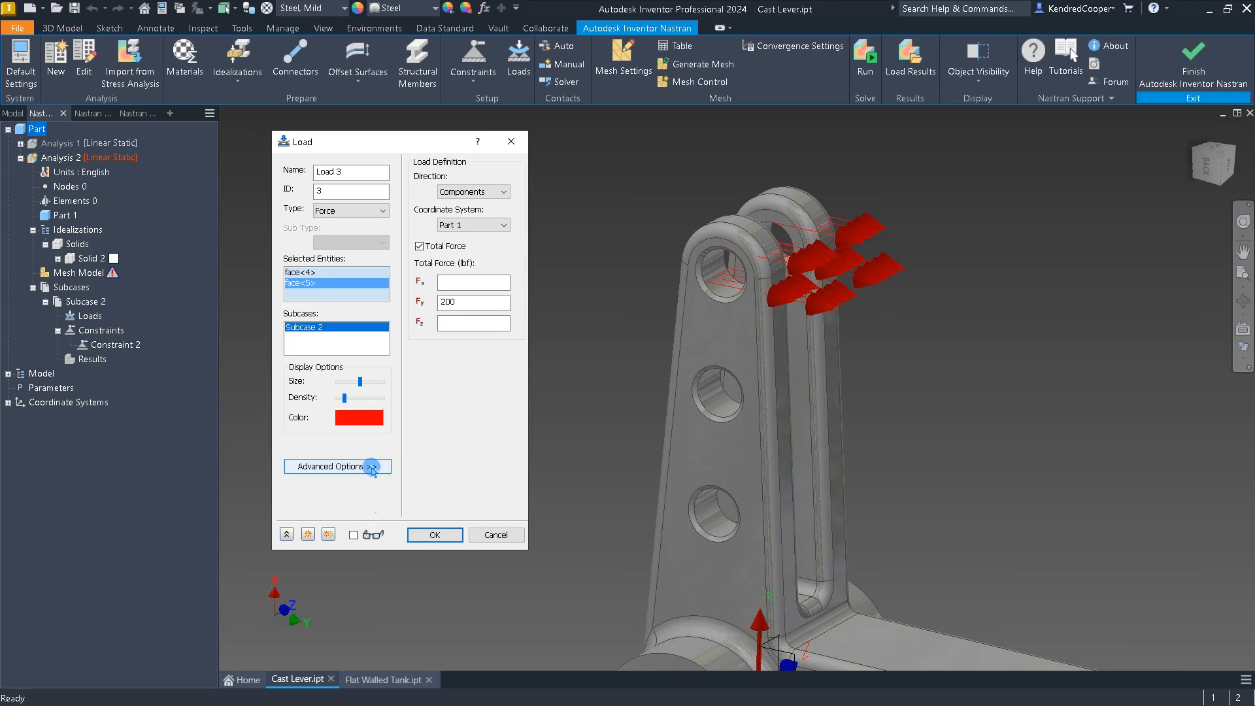
# Step: Set Fy to -200 lbf, preview the load again, and create it
pyautogui.click(442, 302)
pyautogui.write('-')
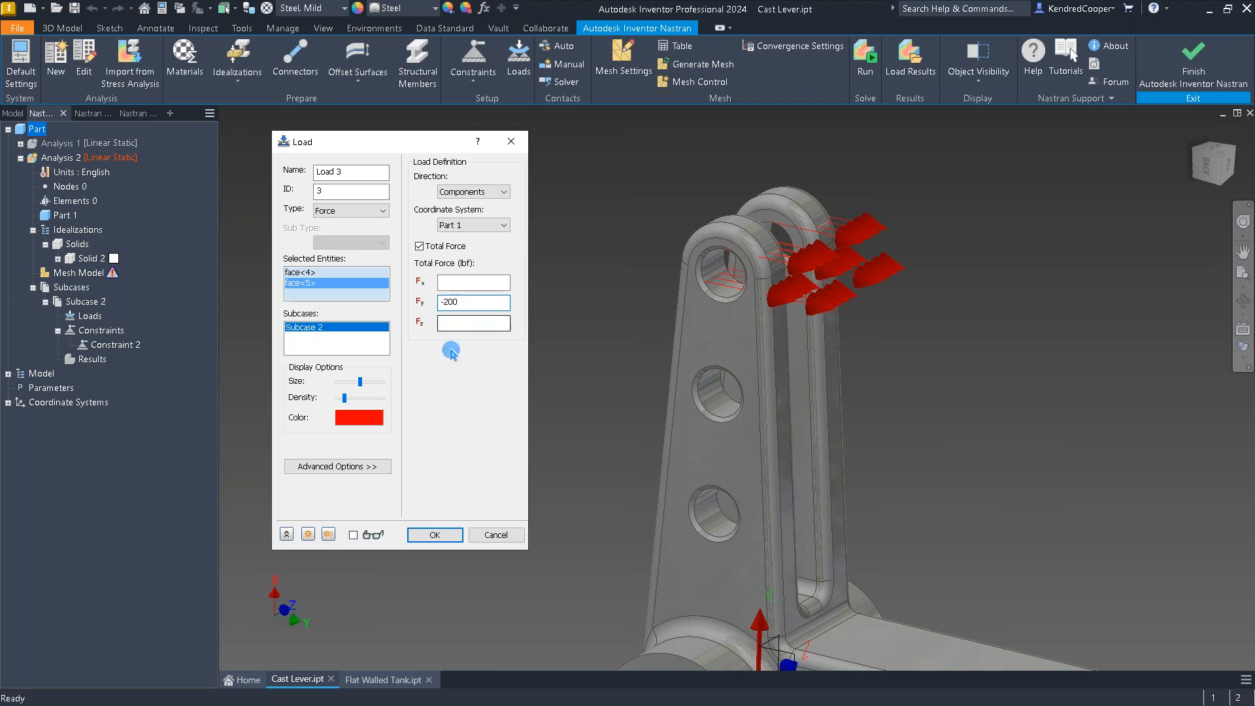
pyautogui.click(360, 535)
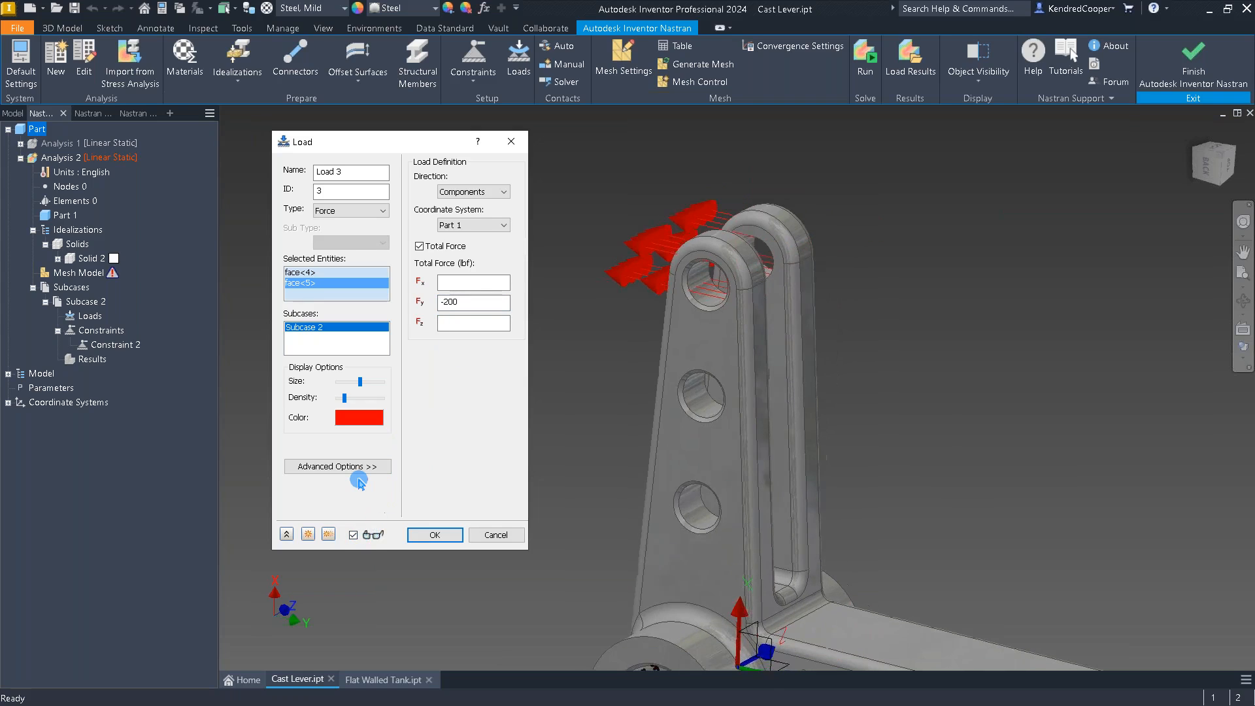
pyautogui.click(435, 535)
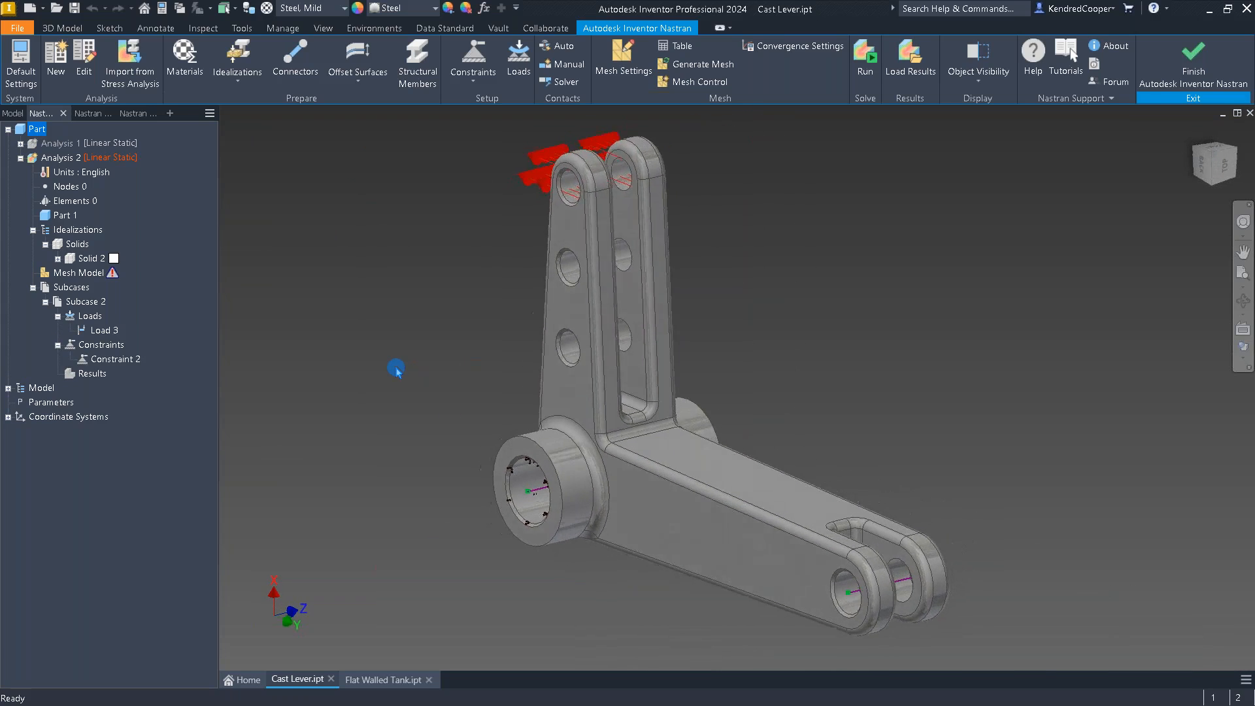
# Step: Define a second force load on both hole faces at the horizontal arm's forked end with a total Fx of -100 lbf
pyautogui.click(527, 51)
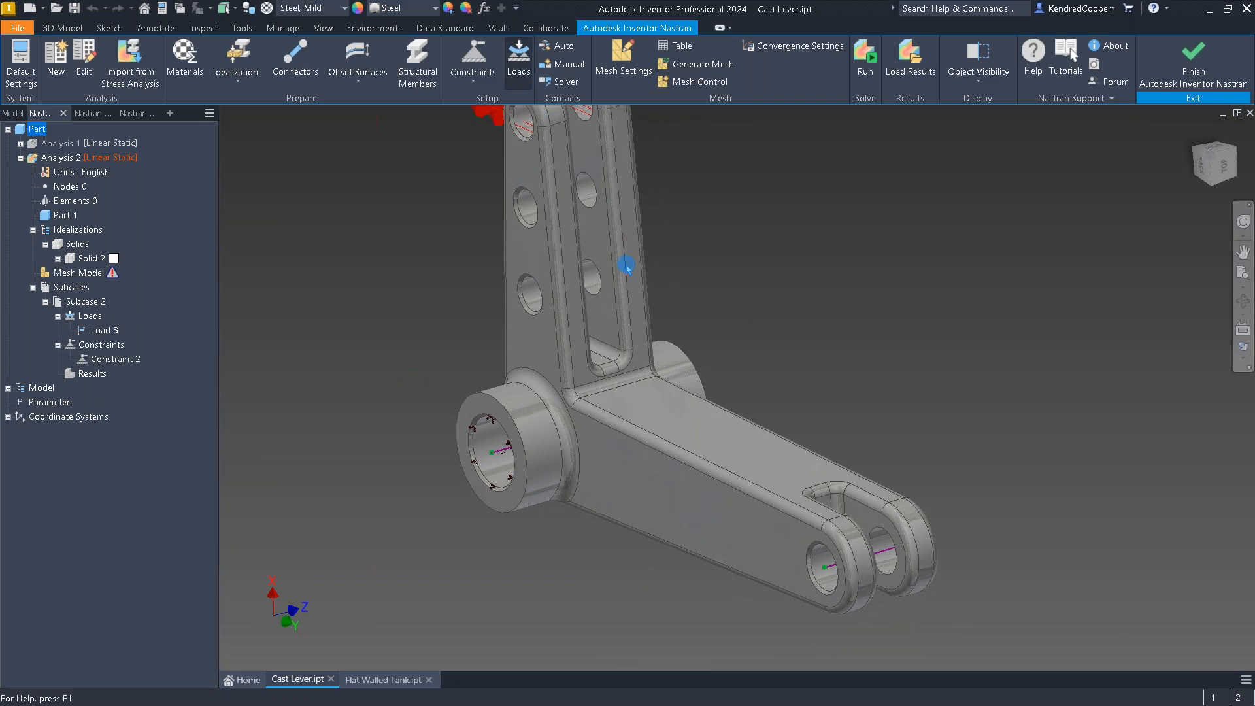
pyautogui.click(846, 414)
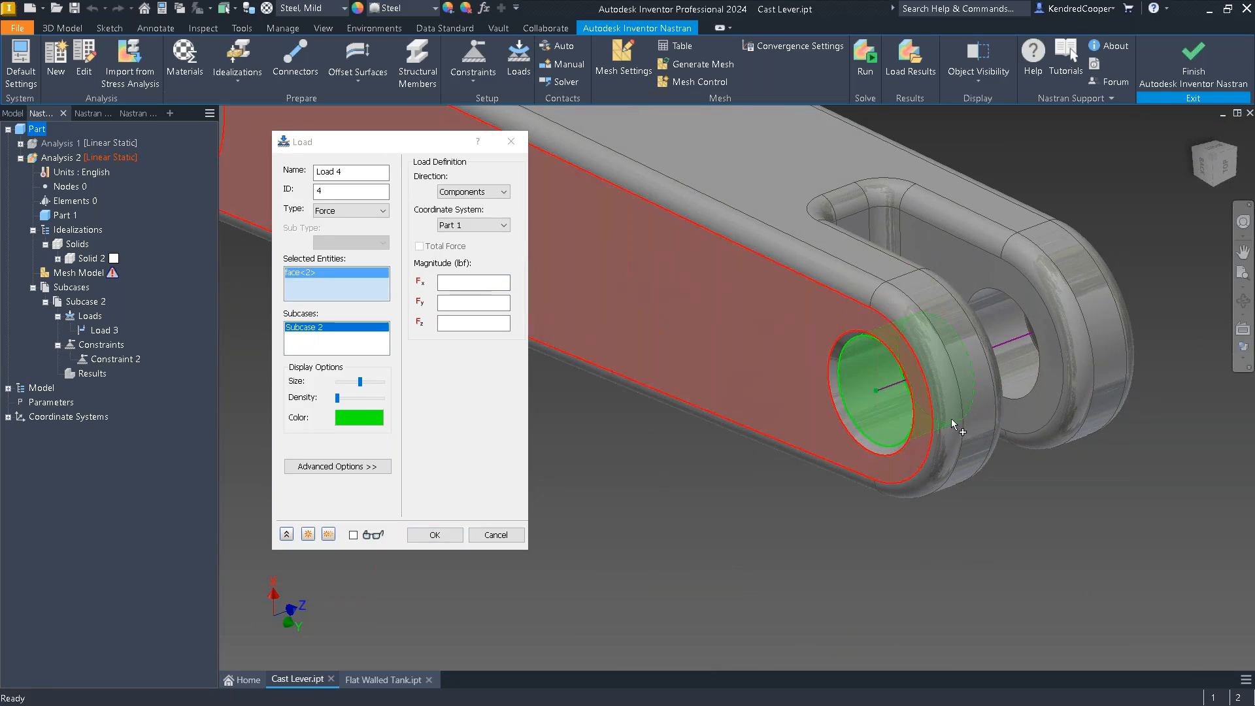
pyautogui.click(1020, 377)
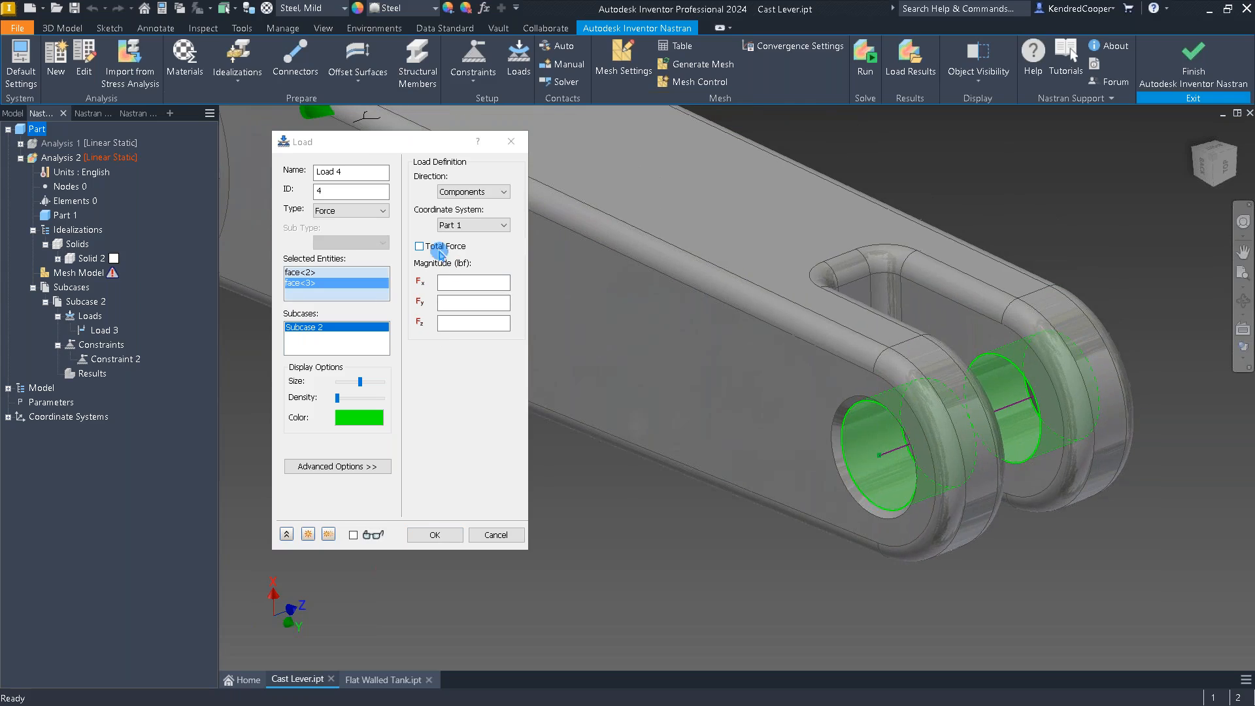
pyautogui.click(432, 246)
pyautogui.click(479, 282)
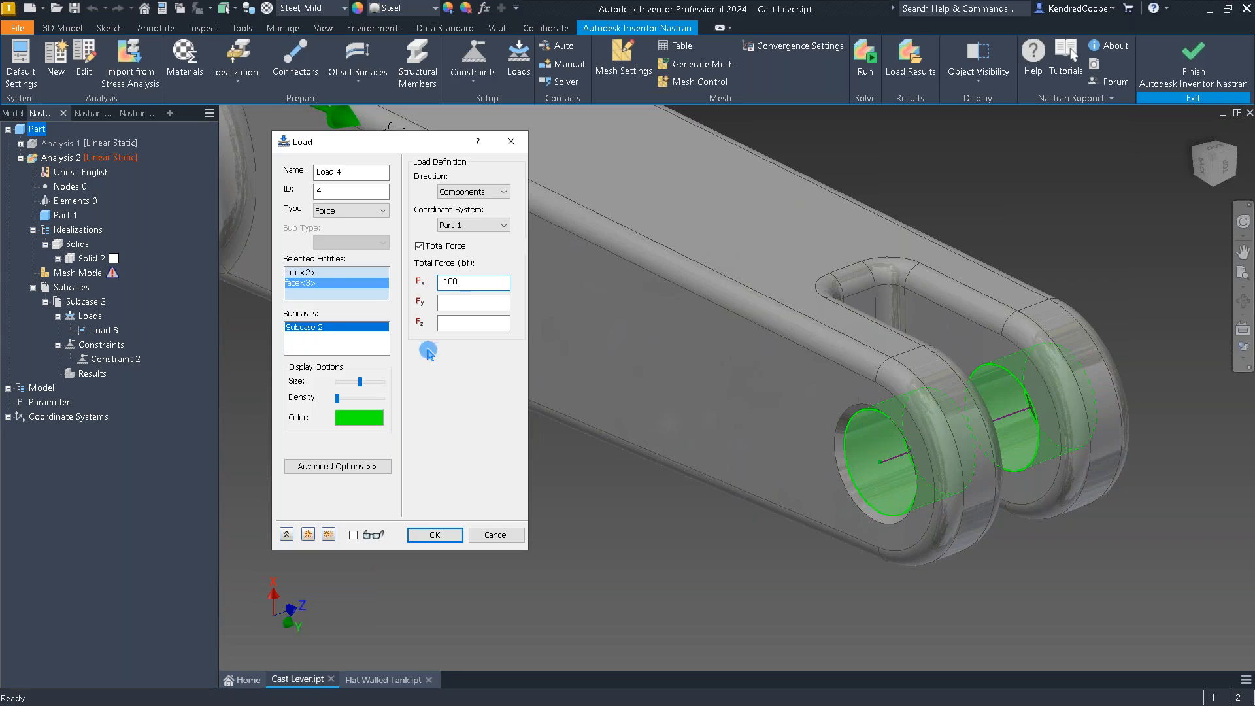
# Step: Set the second load's symbols to yellow, turn on their preview, and create the load
pyautogui.click(358, 417)
pyautogui.click(356, 289)
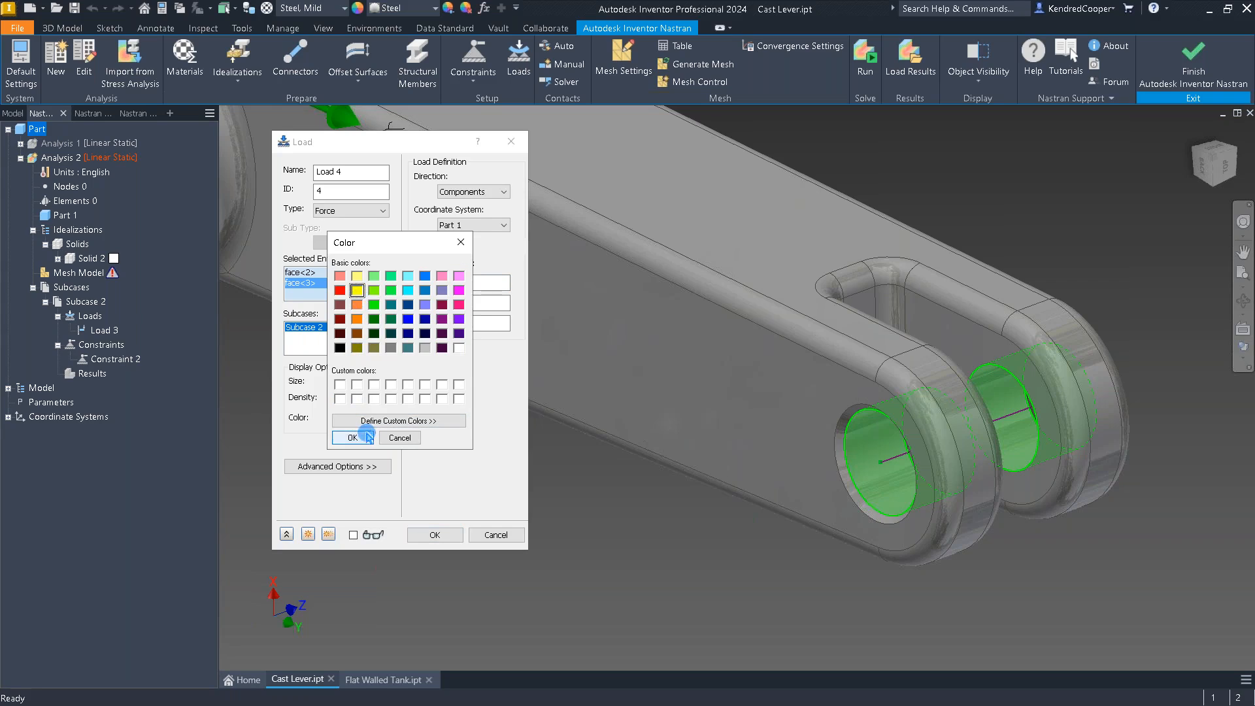
pyautogui.click(352, 437)
pyautogui.click(353, 534)
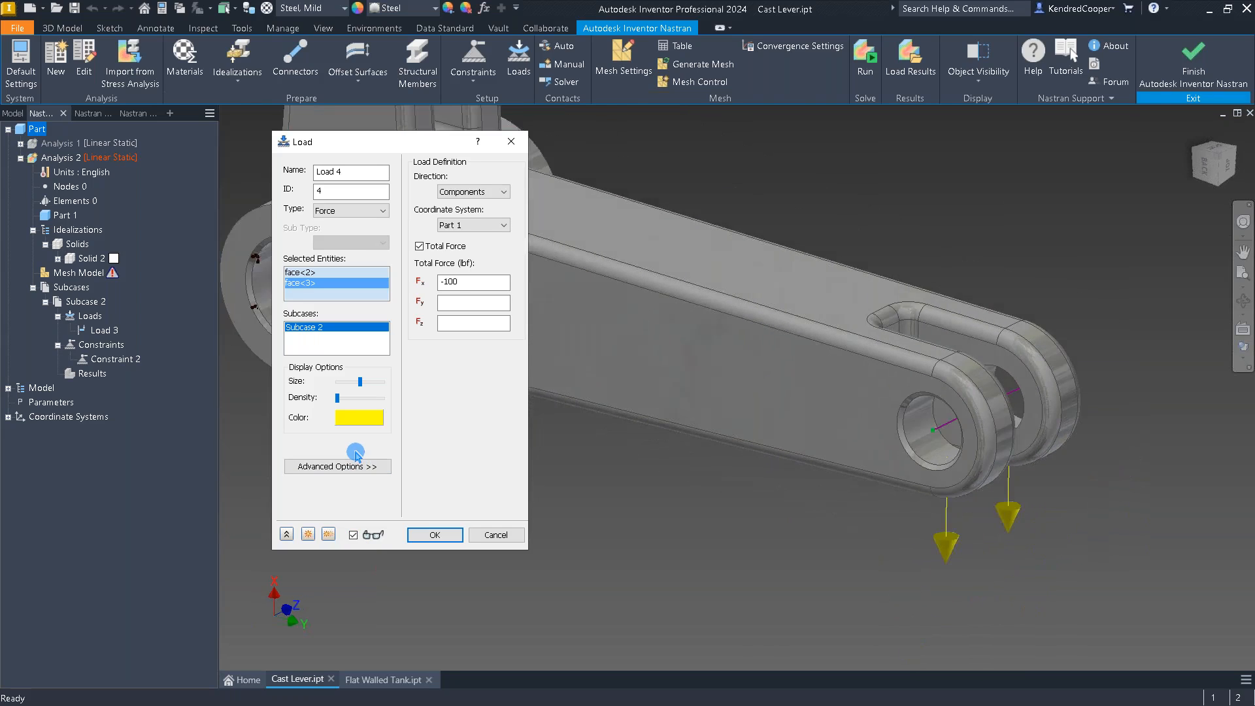
pyautogui.click(434, 534)
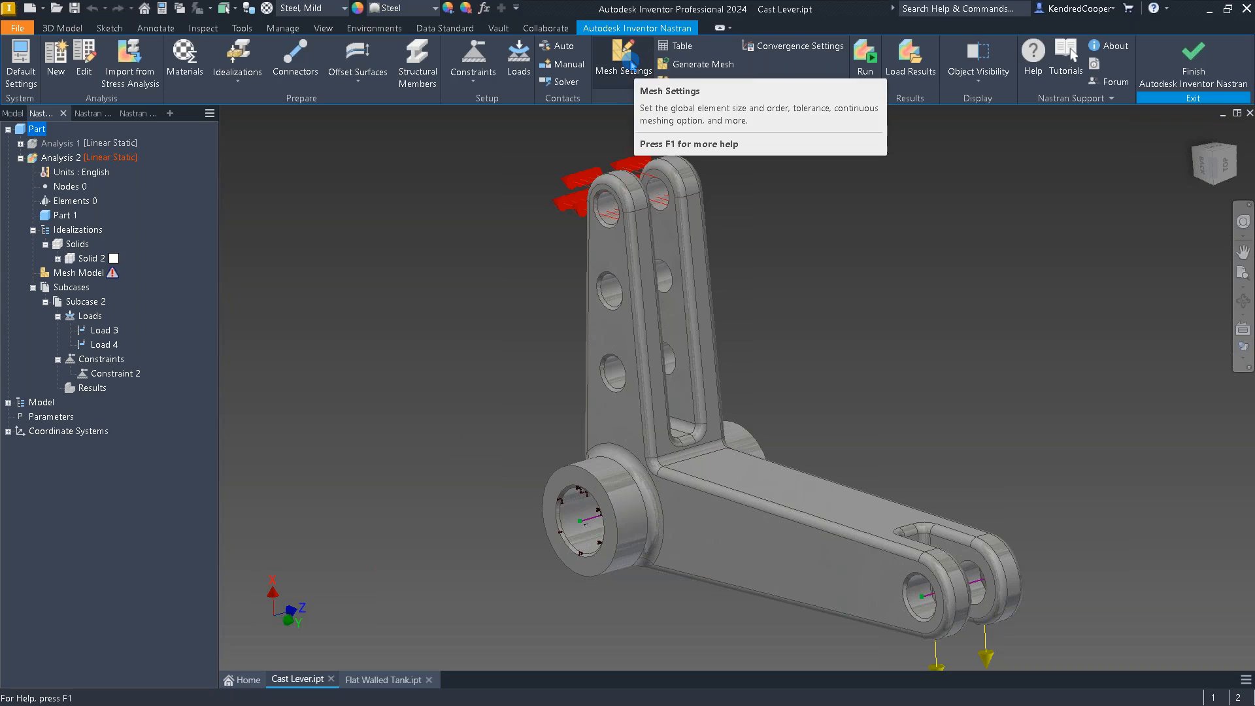
# Step: Set the mesh element size to 0.2 in, generate the mesh, and accept the mesh settings
pyautogui.click(629, 63)
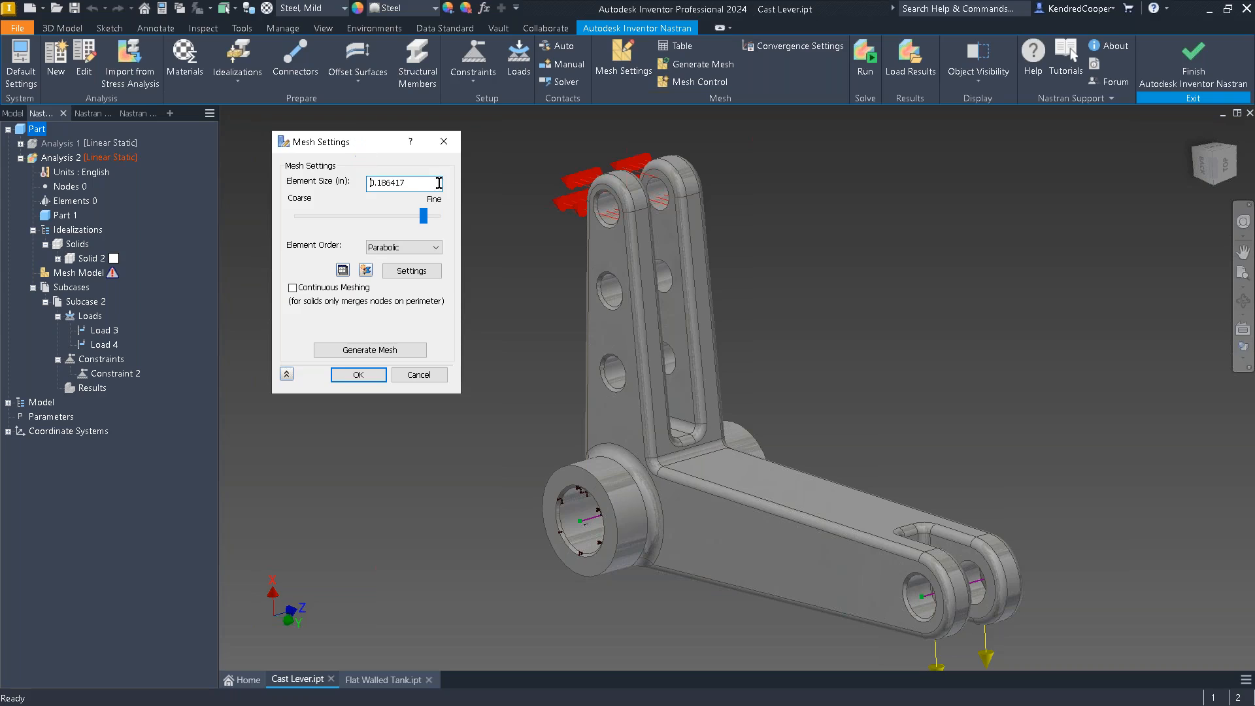
pyautogui.moveTo(439, 184); pyautogui.dragTo(354, 169)
pyautogui.click(430, 184)
pyautogui.moveTo(431, 184); pyautogui.dragTo(307, 141)
pyautogui.write('0.2')
pyautogui.click(378, 348)
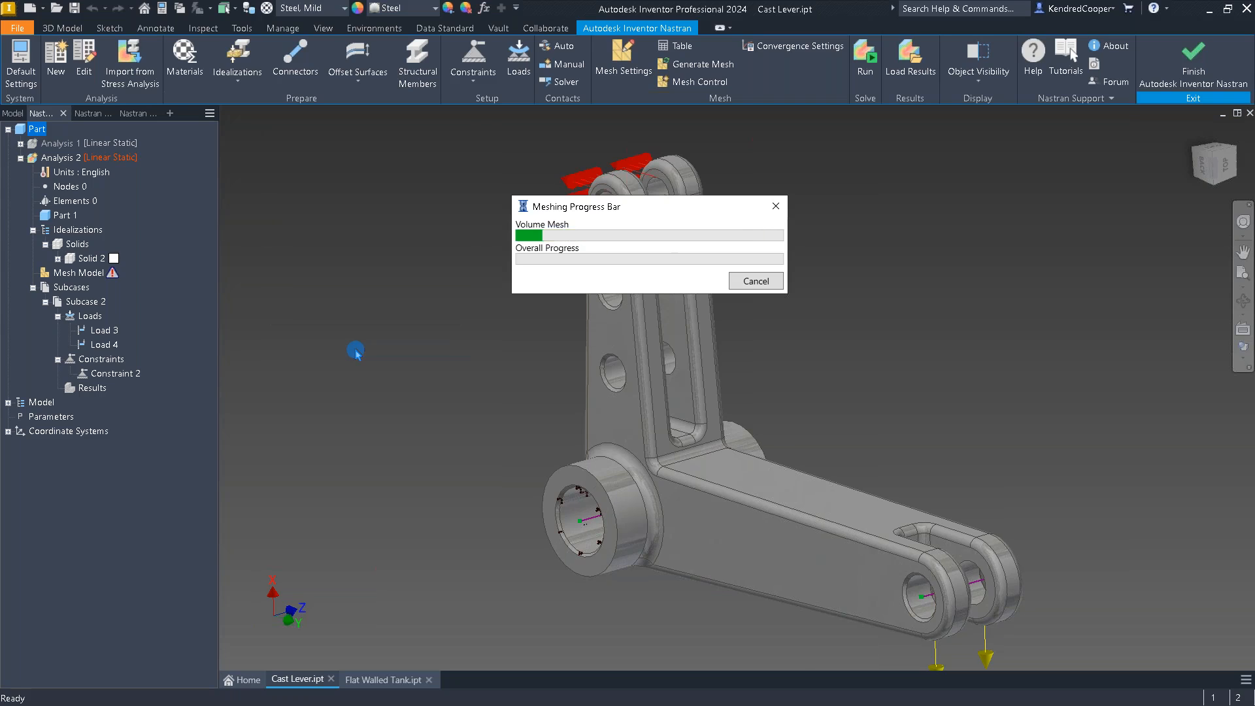
pyautogui.click(363, 372)
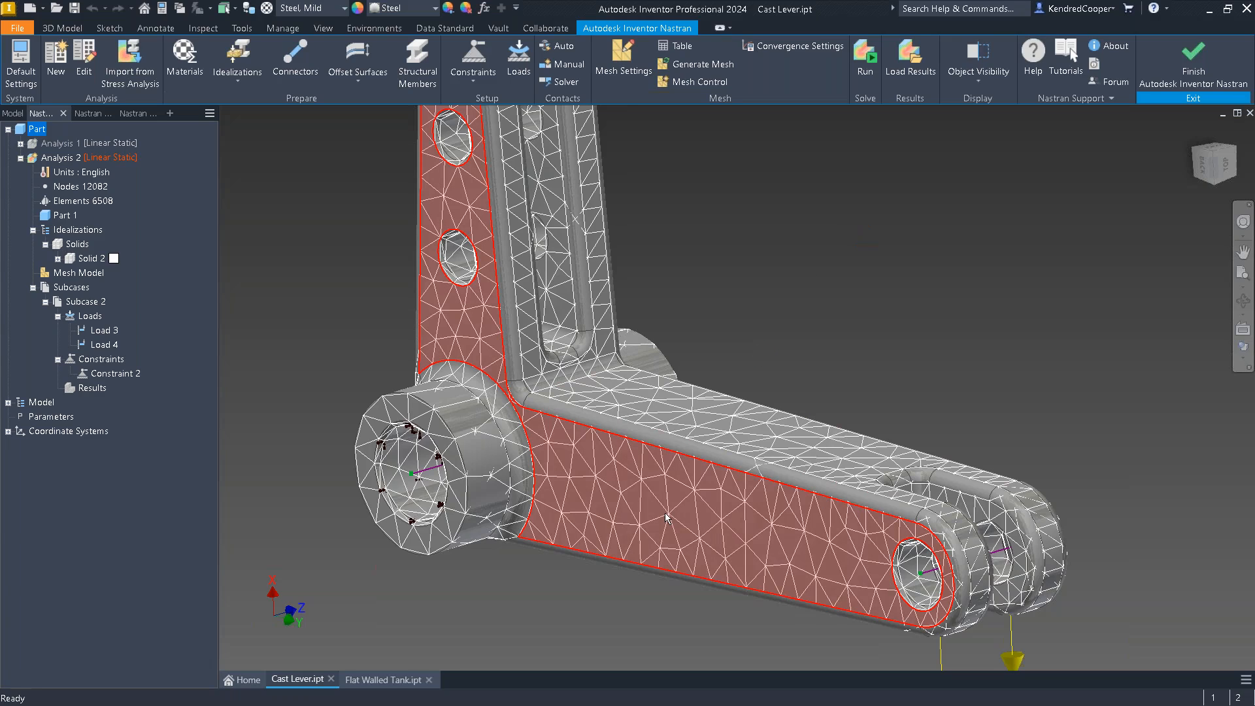
# Step: Run the Nastran analysis on the meshed lever and display the solid von Mises stress contour
pyautogui.moveTo(667, 517)
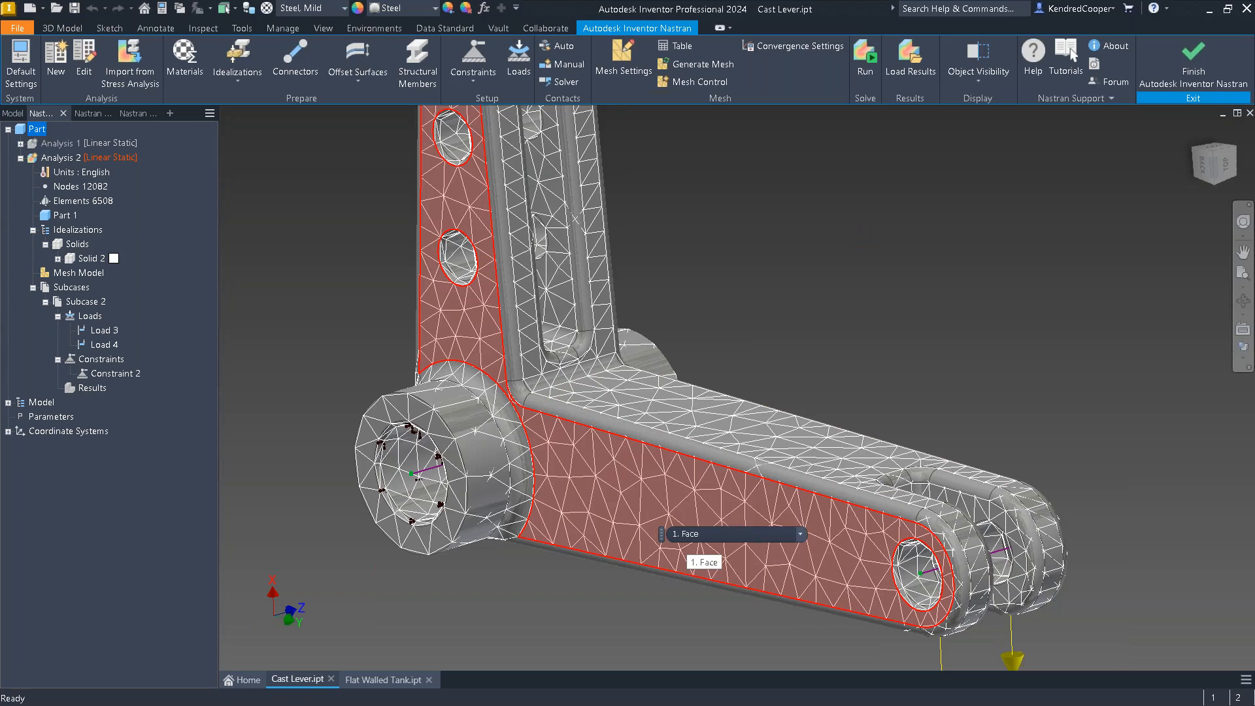
pyautogui.keyDown('shift'); pyautogui.moveTo(682, 543); pyautogui.dragTo(720, 636, button='middle'); pyautogui.keyUp('shift')
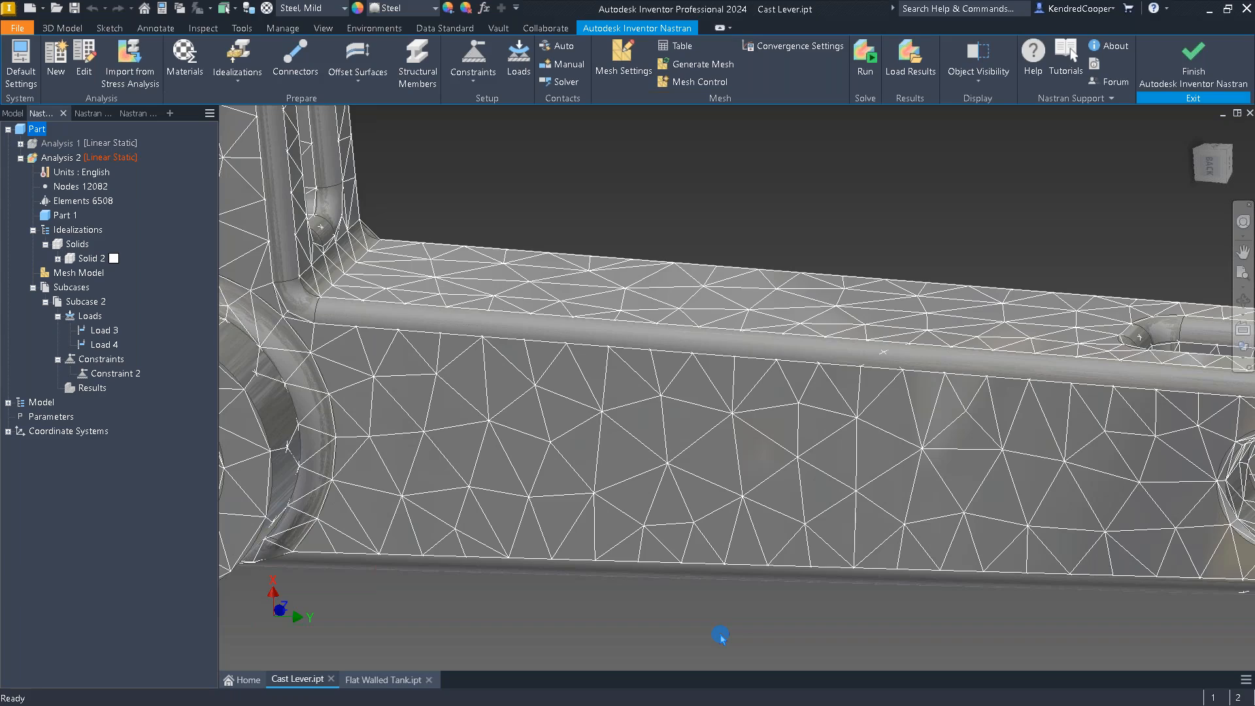
pyautogui.click(732, 467)
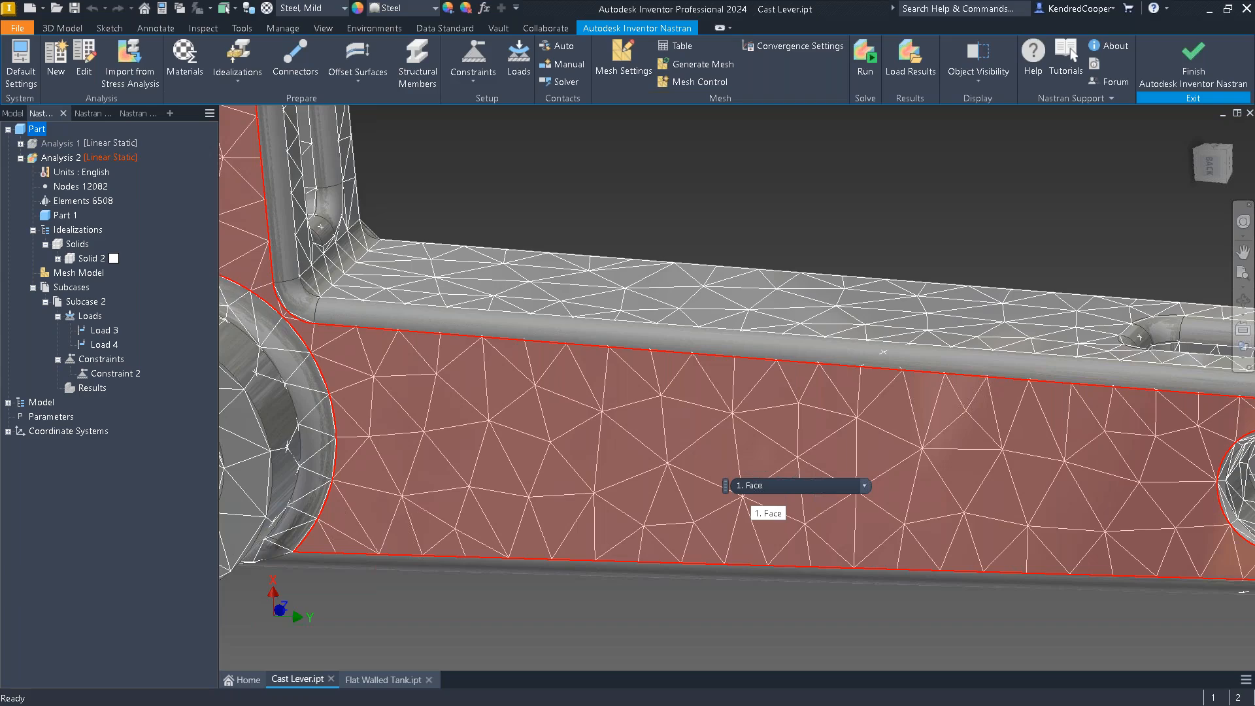
pyautogui.press('F6')
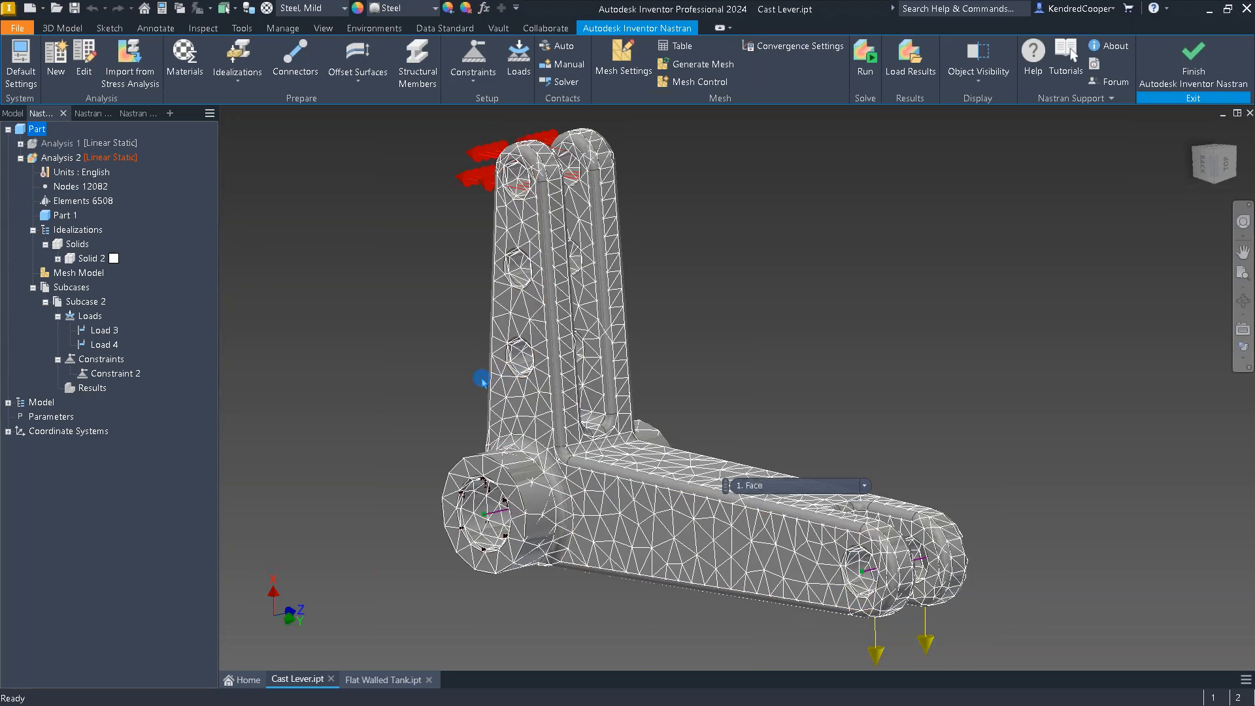
pyautogui.keyDown('shift'); pyautogui.moveTo(420, 369); pyautogui.dragTo(410, 369, button='middle'); pyautogui.keyUp('shift')
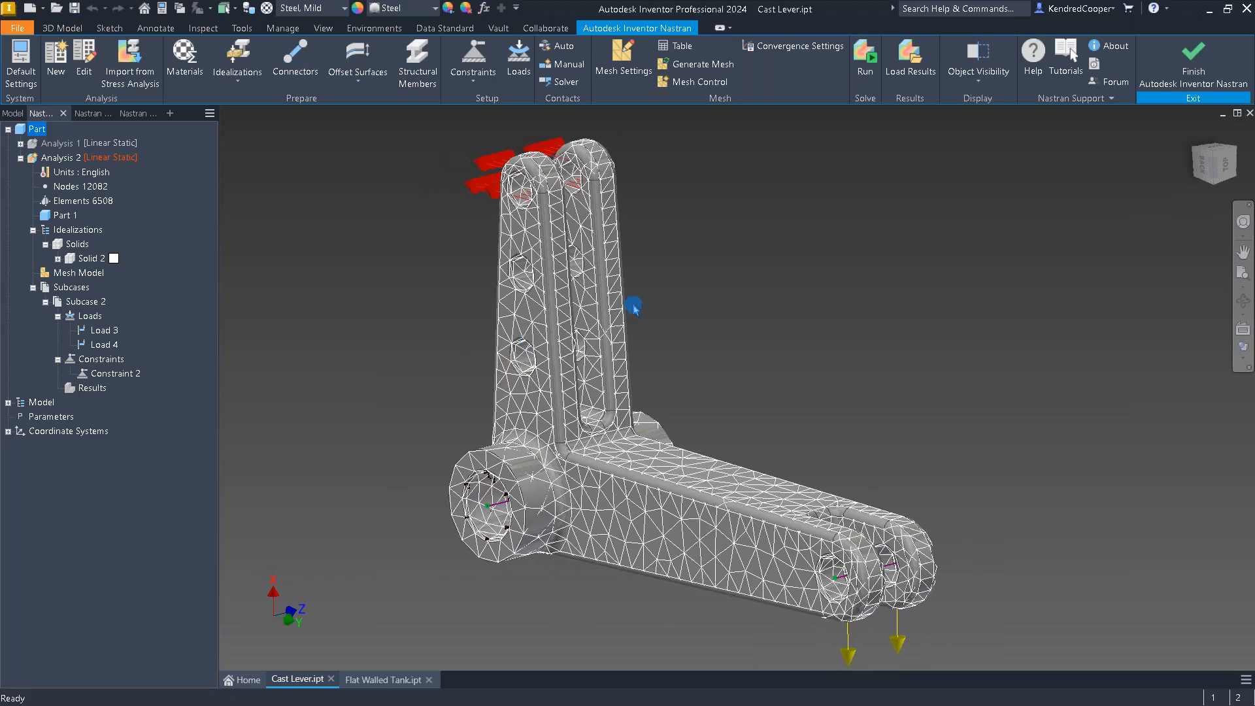
pyautogui.click(867, 60)
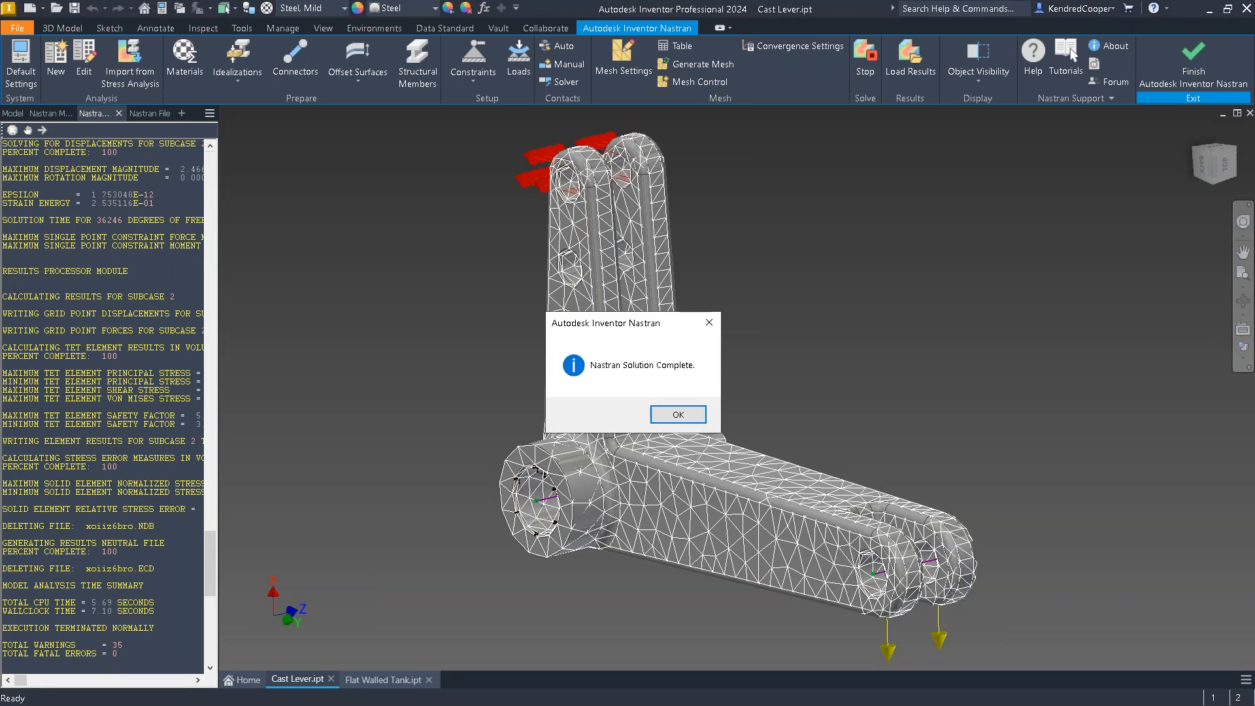
pyautogui.click(678, 415)
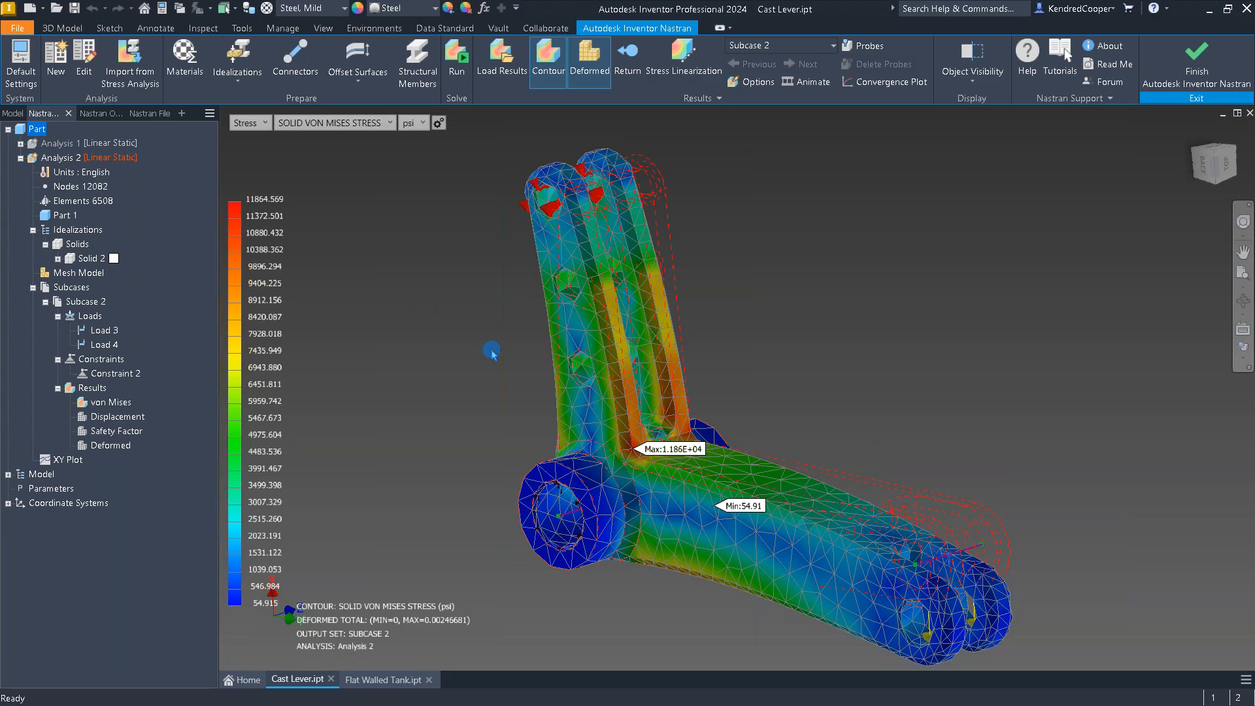
pyautogui.scroll(3, 493, 350)
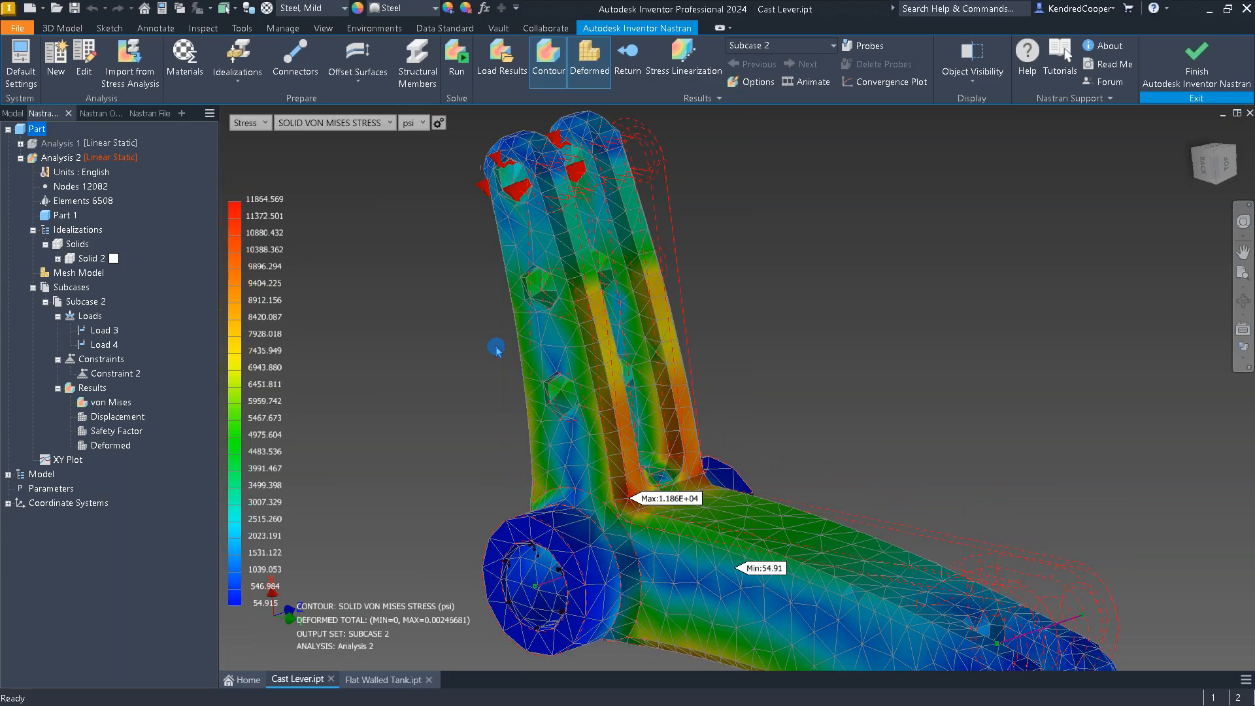
pyautogui.scroll(-3, 495, 350)
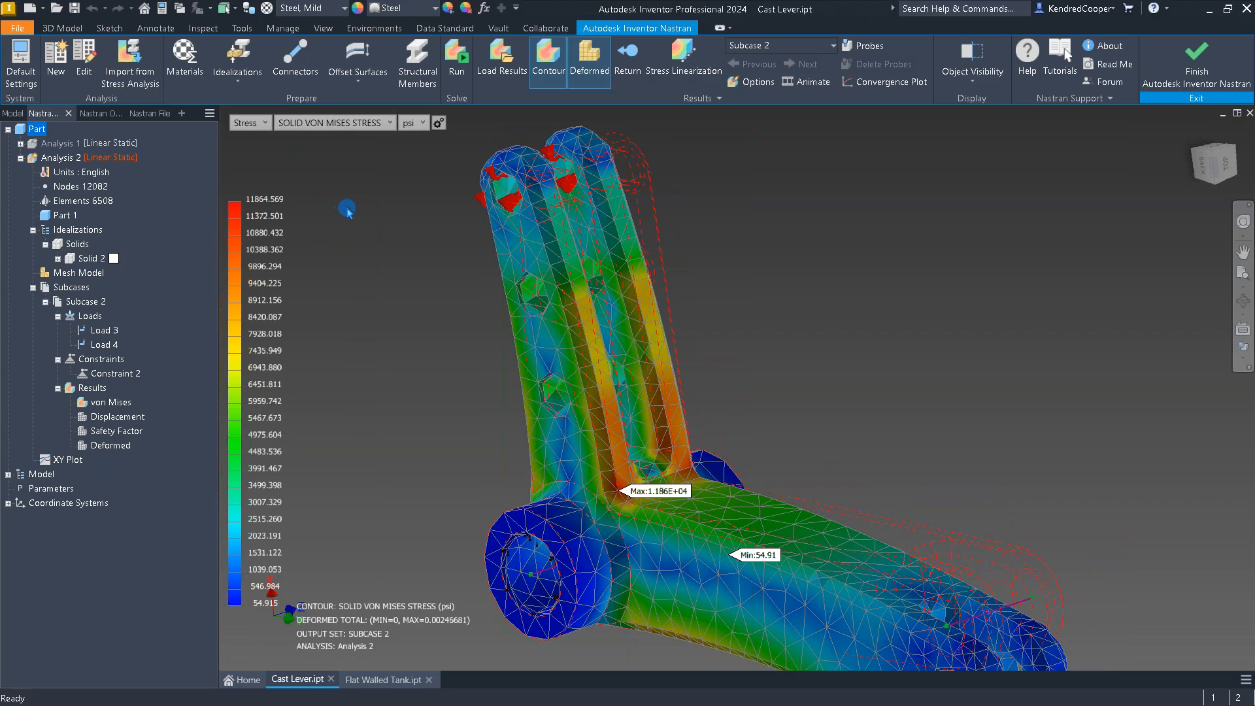
# Step: Set the stress contour legend's number labels to a Large font size and its color levels to 12
pyautogui.doubleClick(234, 219)
pyautogui.click(575, 433)
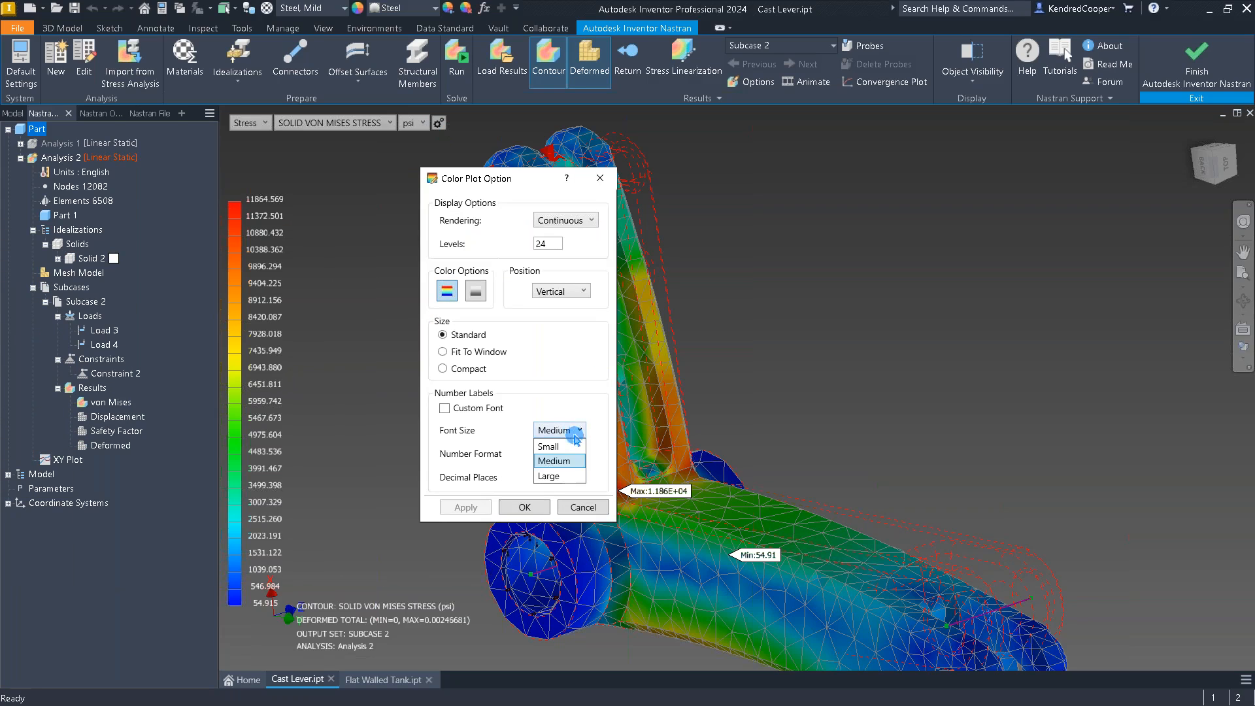
pyautogui.click(549, 475)
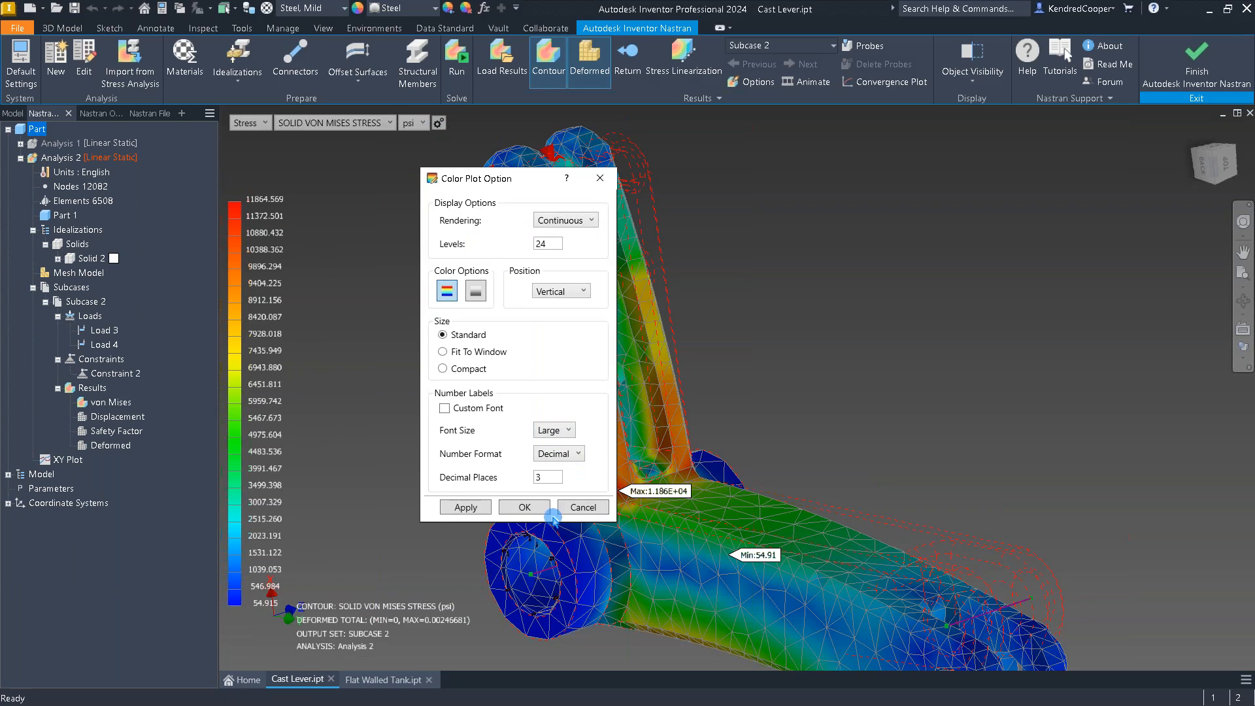
pyautogui.doubleClick(554, 247)
pyautogui.write('12')
pyautogui.click(524, 507)
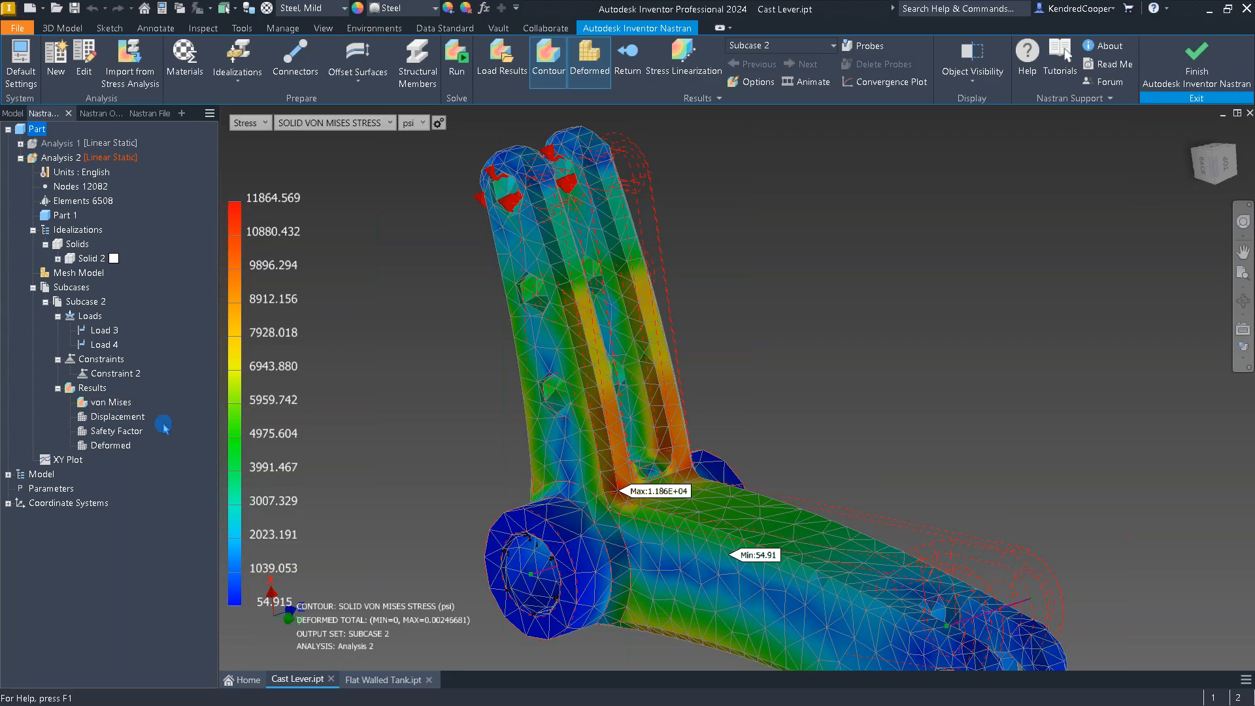
# Step: Review the displacement contour and the safety factor contour of the lever's Subcase 2 results
pyautogui.click(130, 419)
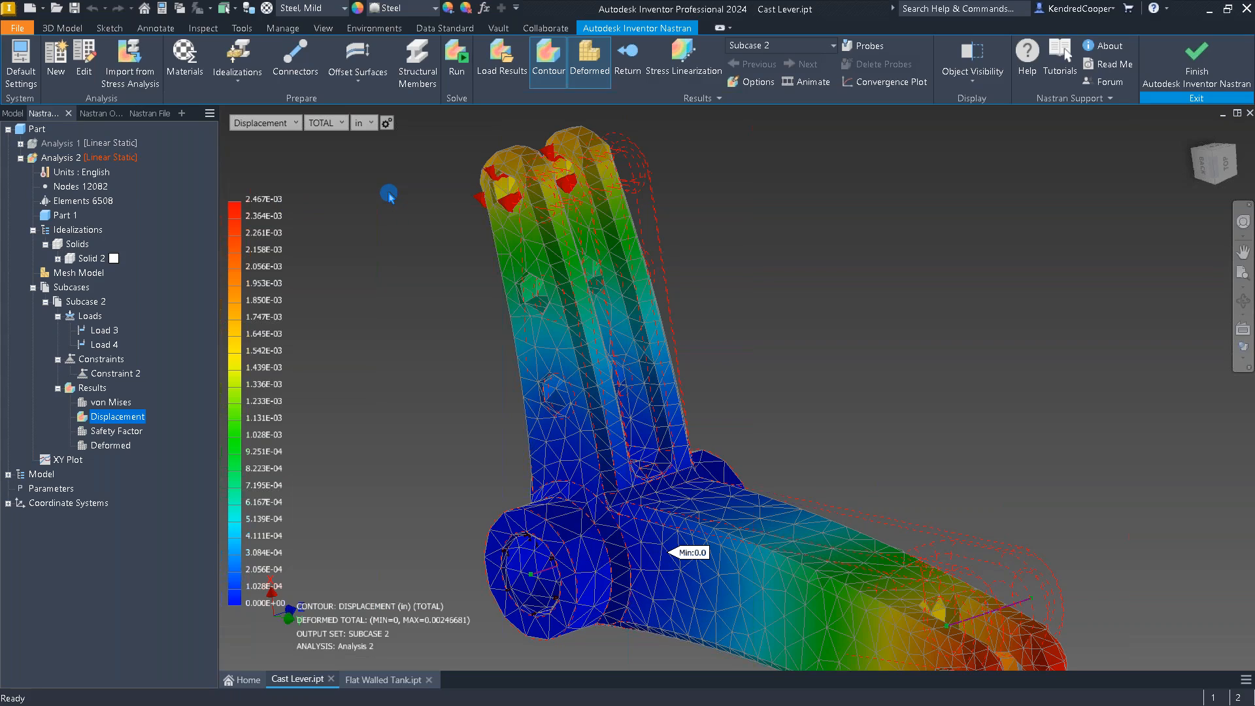
pyautogui.click(120, 435)
pyautogui.moveTo(399, 373); pyautogui.dragTo(406, 347, button='middle')
pyautogui.click(406, 346)
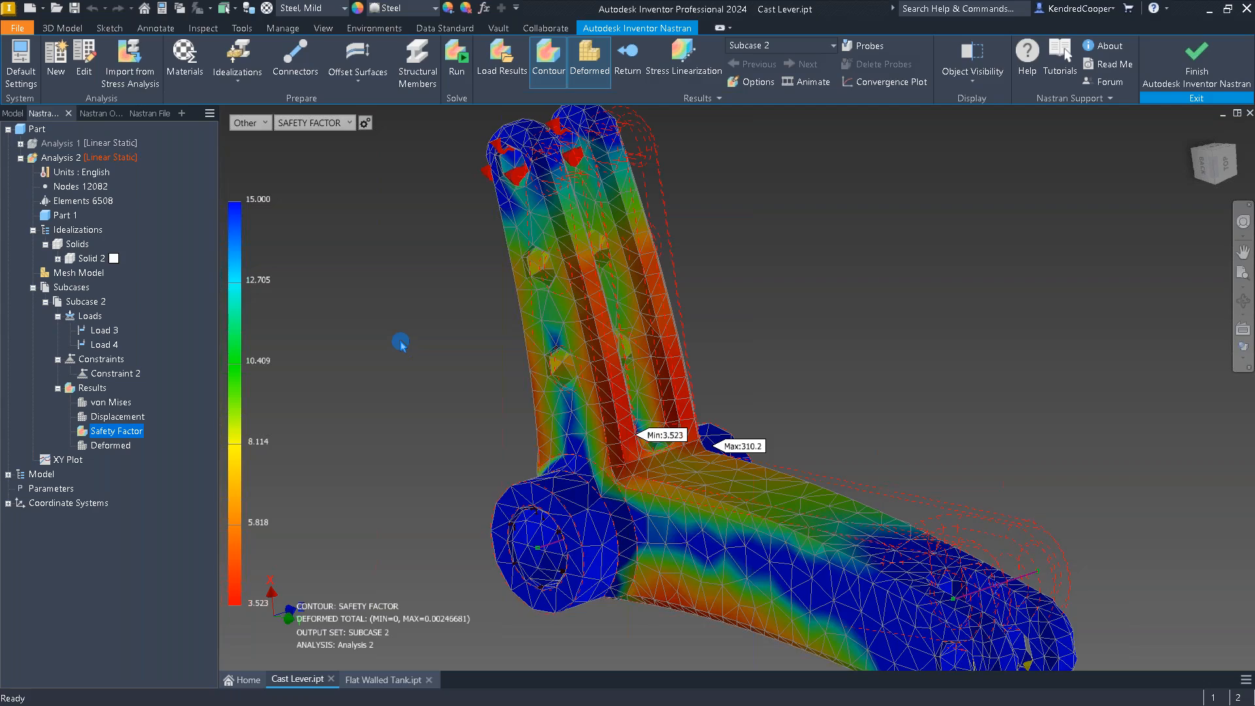
pyautogui.scroll(-2, 395, 339)
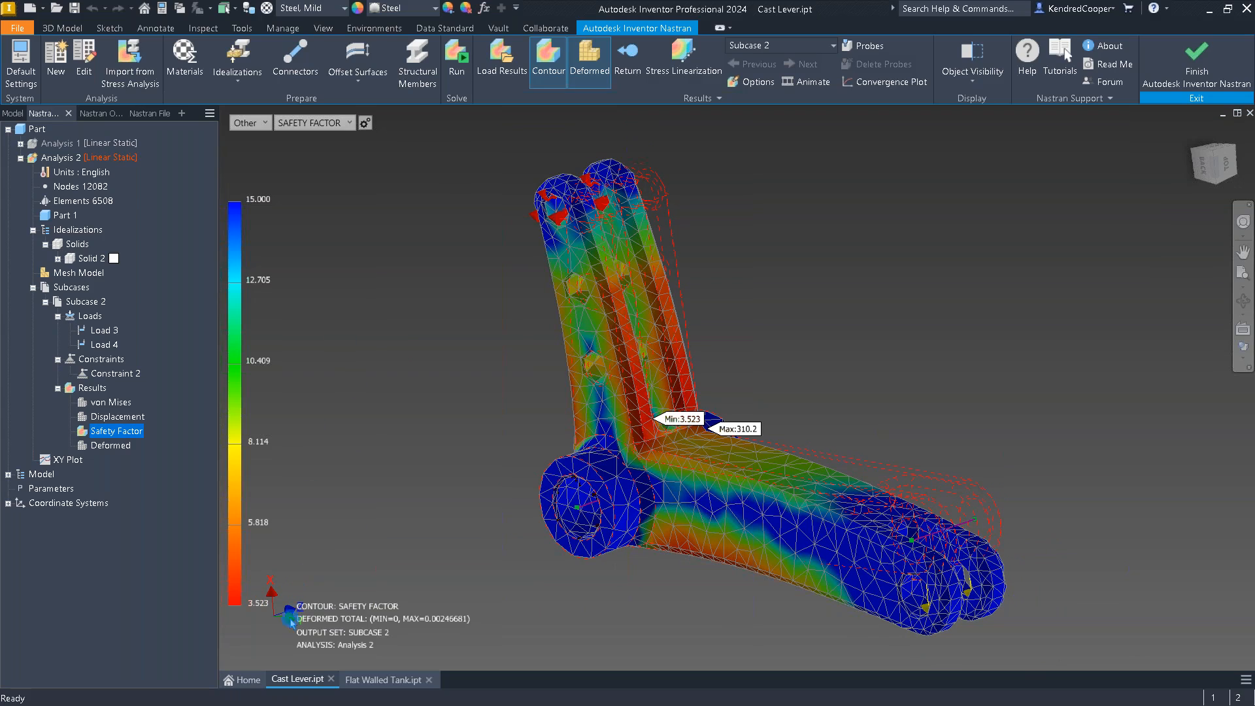
pyautogui.click(339, 582)
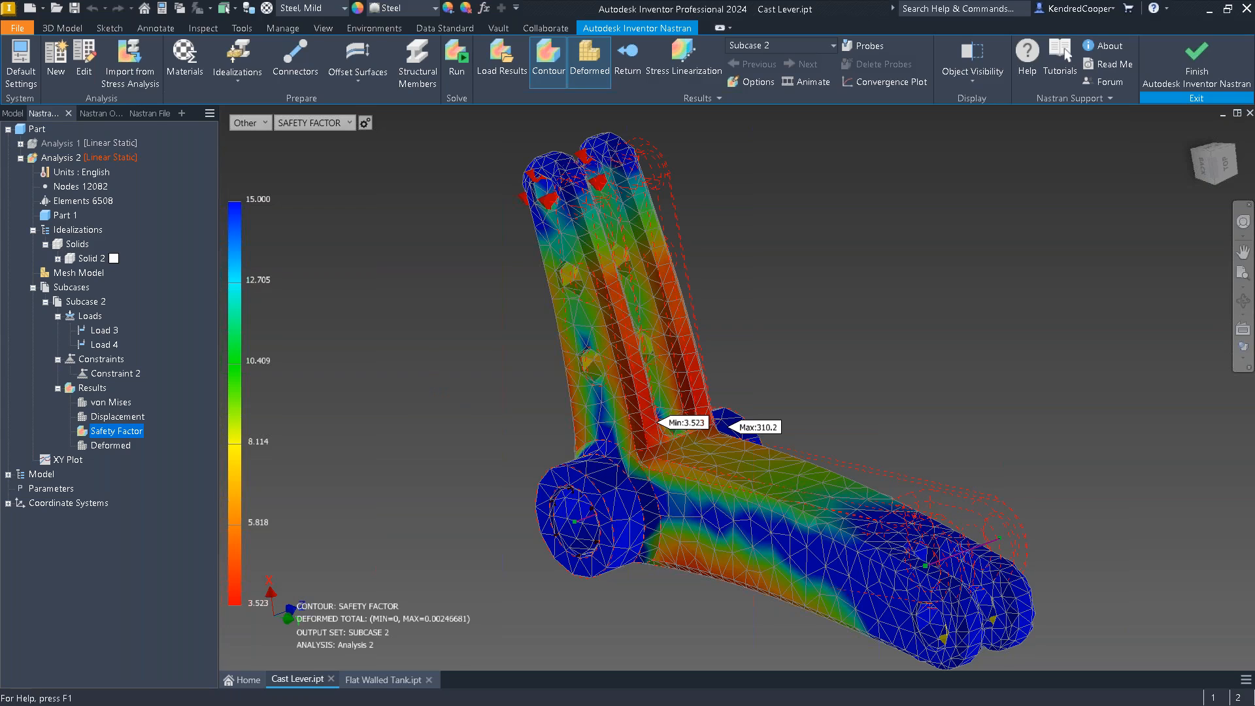
# Step: Switch to the PowerPoint presentation, start the slide show from slide 7, and advance through slide 8's first reveal
pyautogui.hotkey('alt', 'Tab')
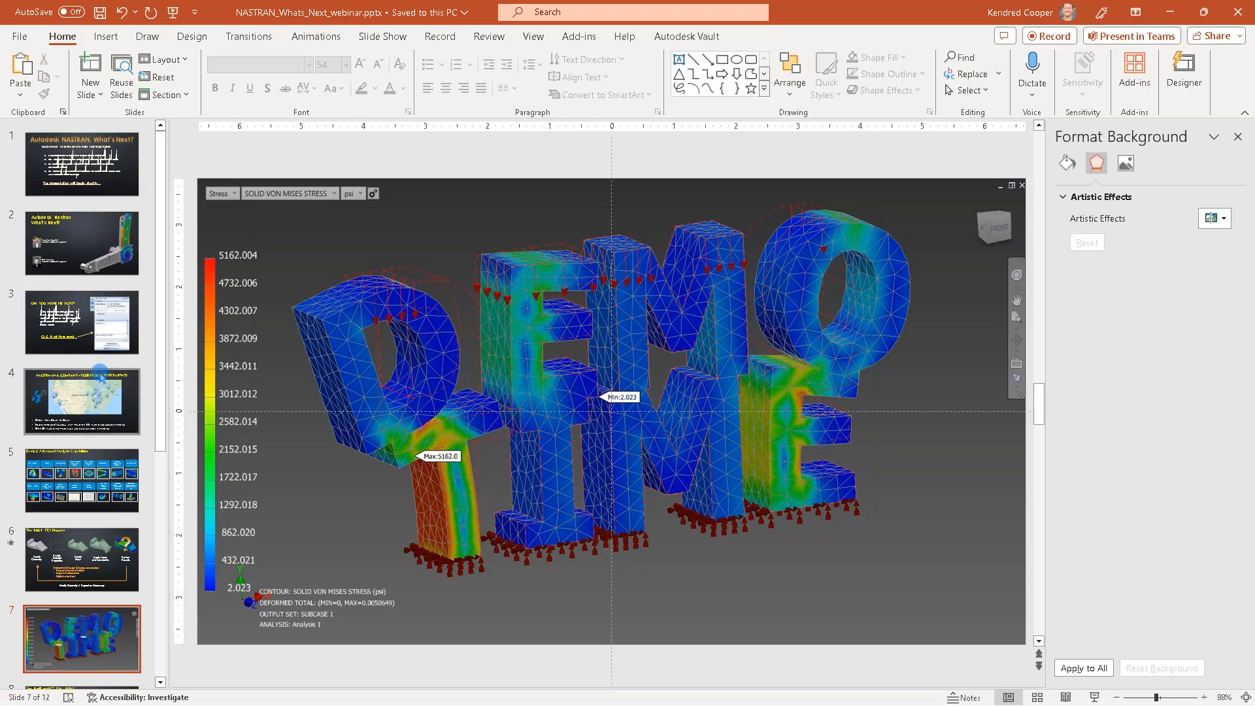
pyautogui.click(1093, 694)
pyautogui.press('Right')
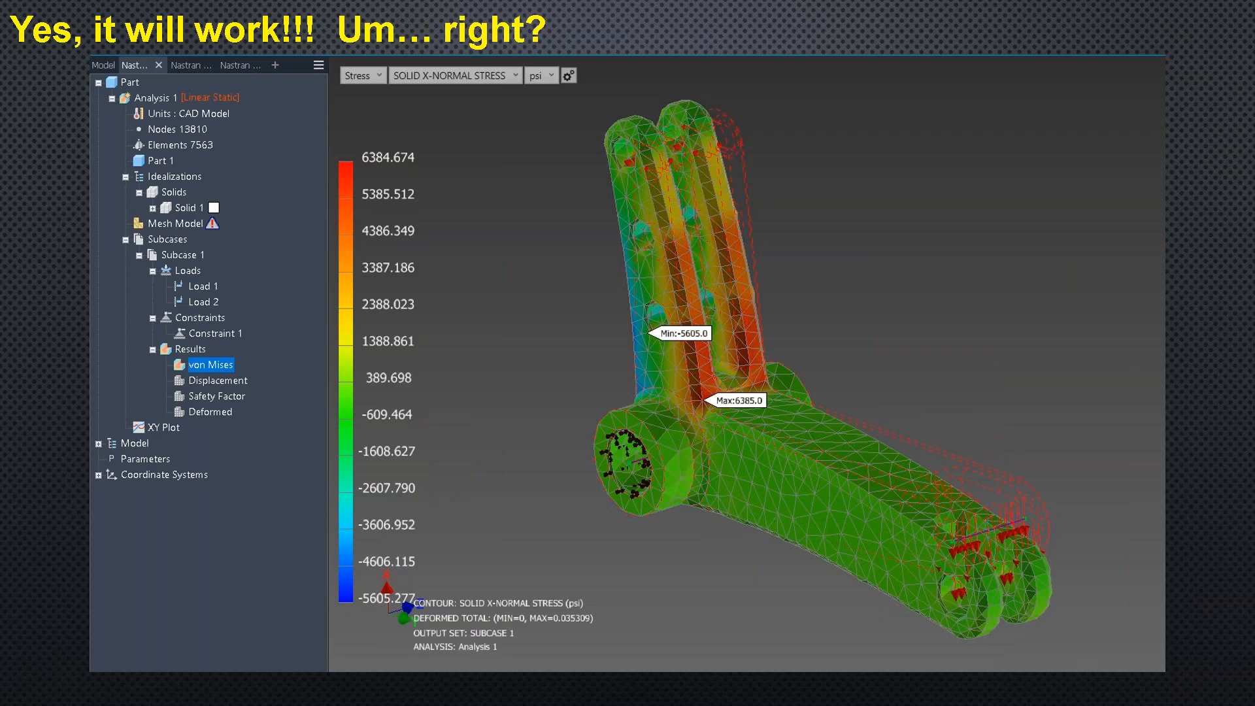
pyautogui.press('Right')
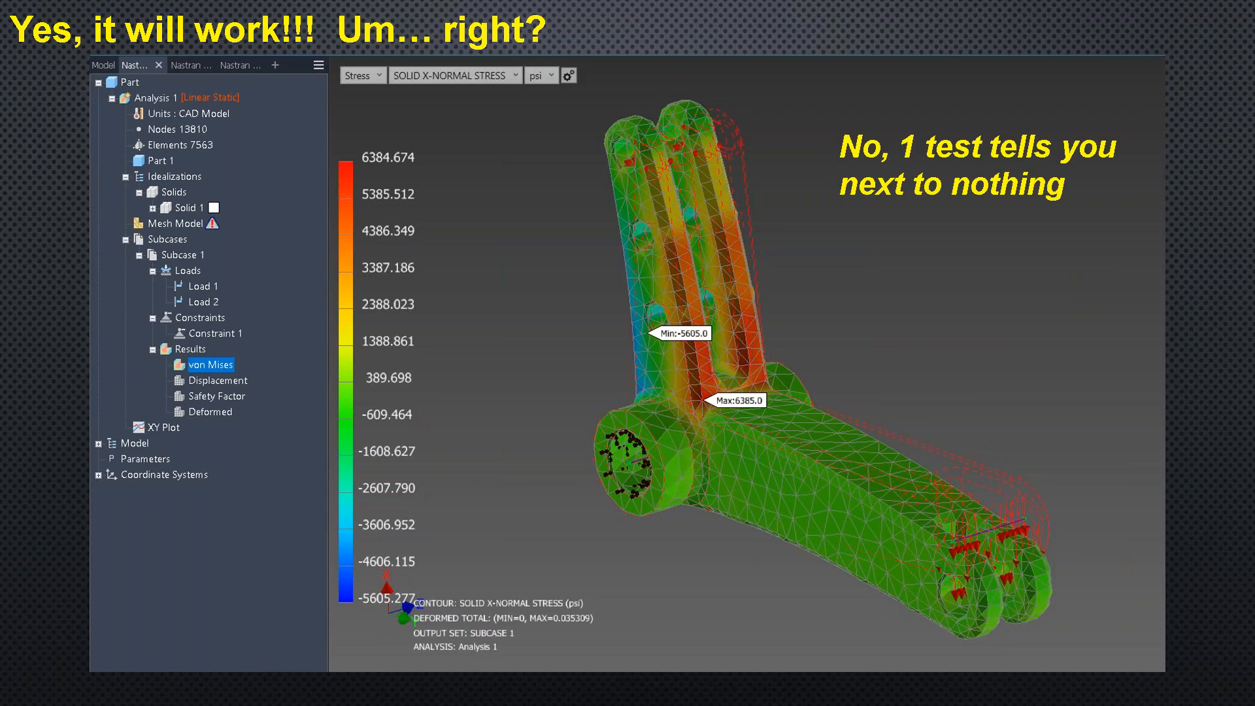
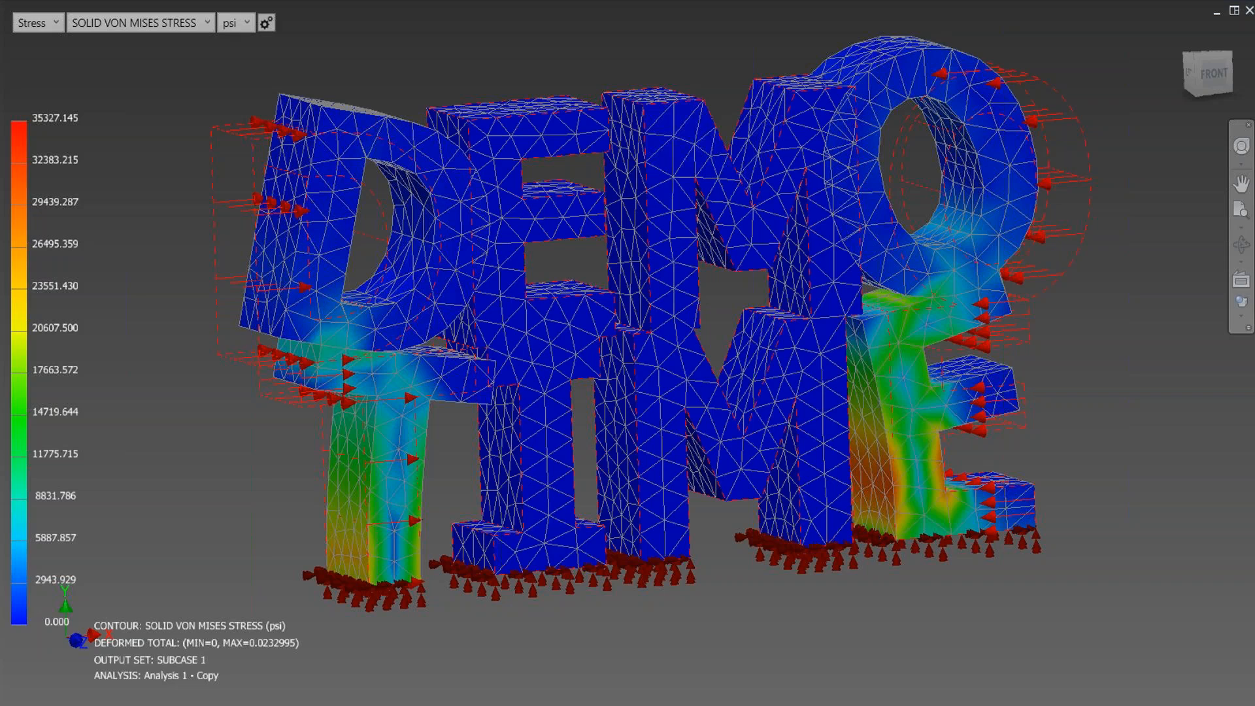
# Step: End the slide show, switch back to Inventor, and view the Flat Walled Tank part before returning to Cast Lever
pyautogui.press('Escape')
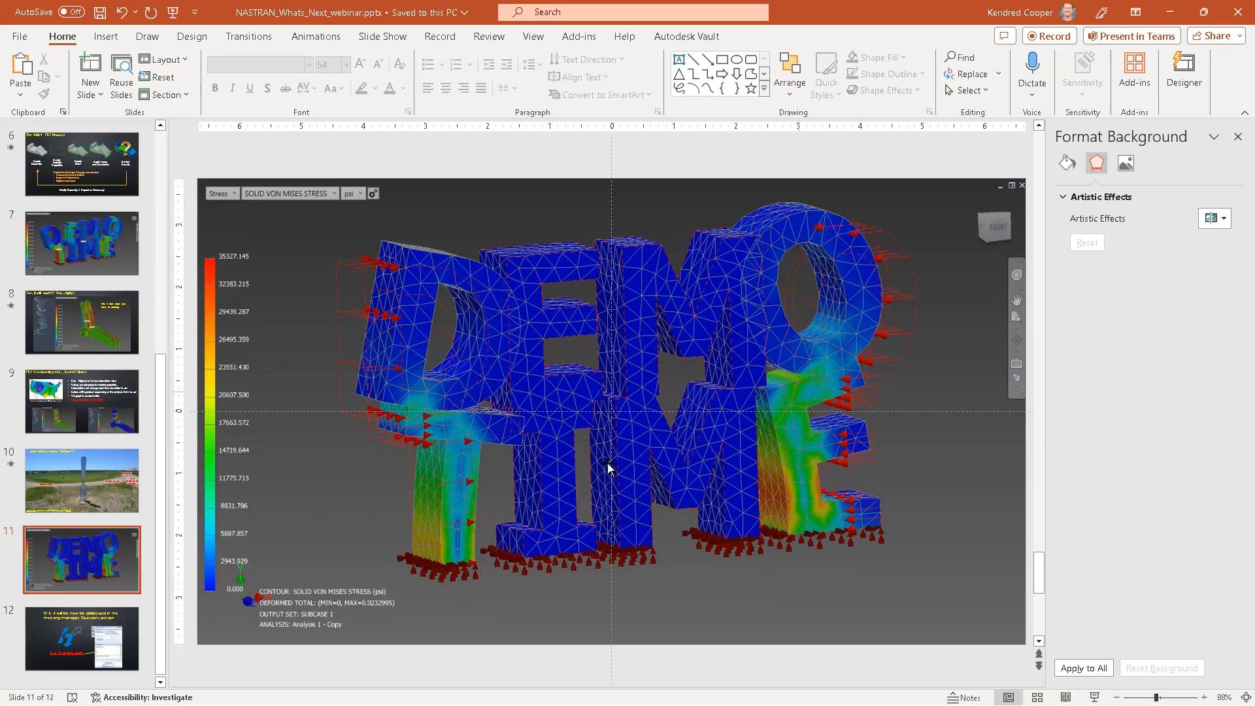
pyautogui.hotkey('alt', 'Tab')
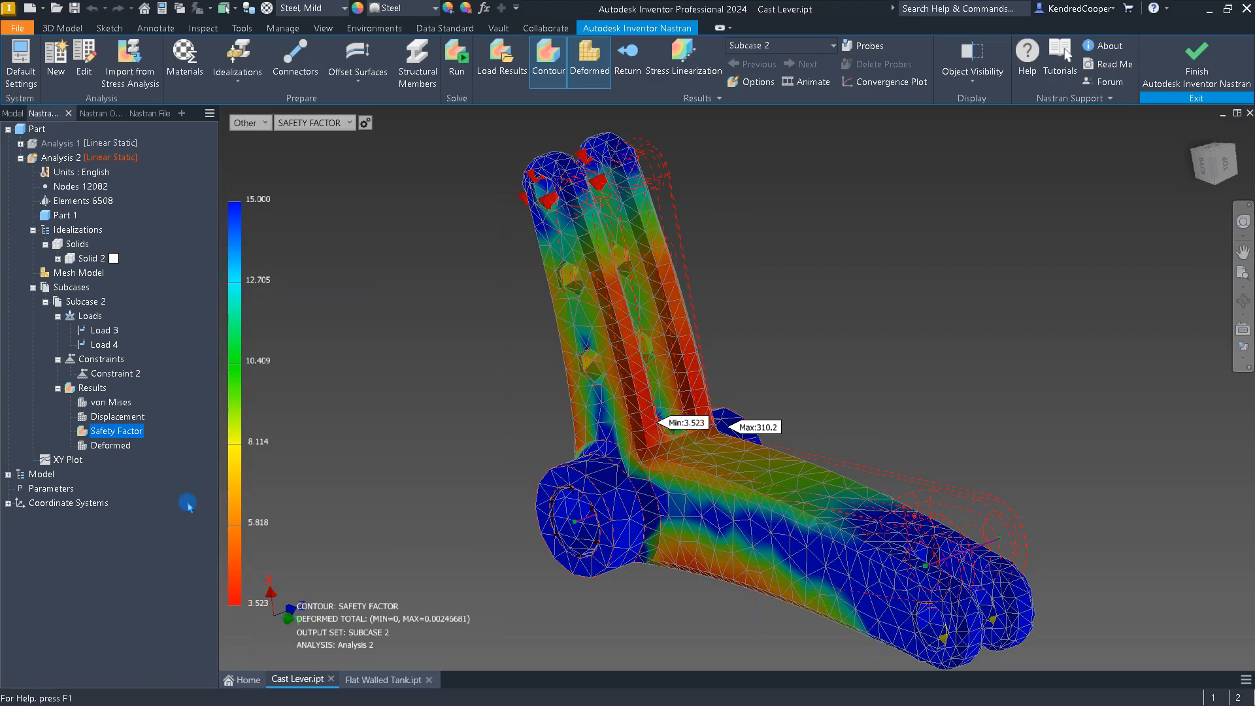
pyautogui.click(368, 680)
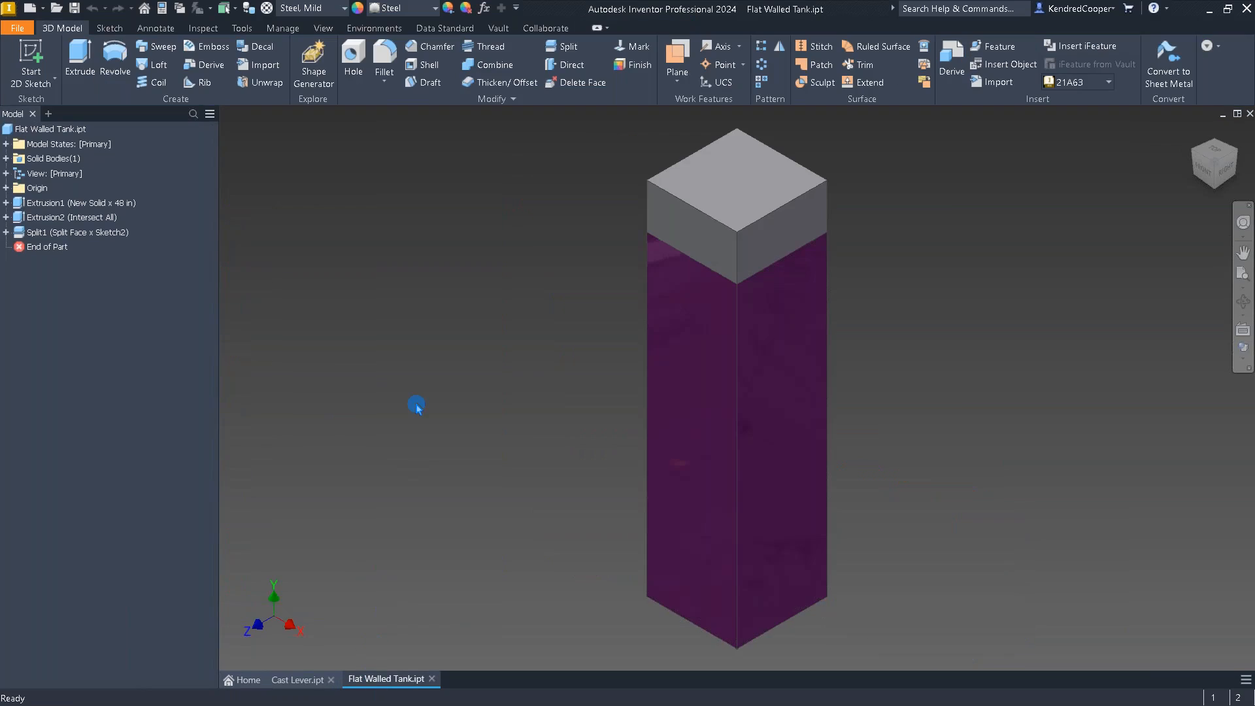
pyautogui.click(297, 679)
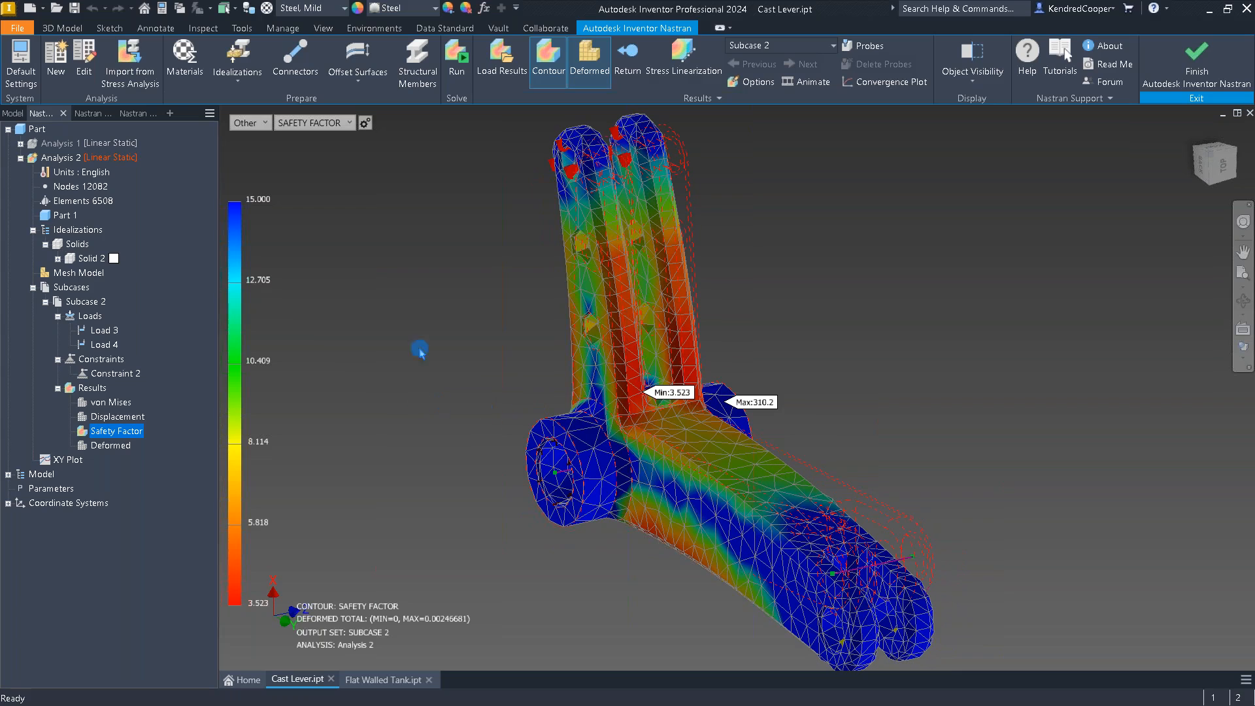
# Step: Remesh the lever with a 0.18 in element size and rerun the Nastran analysis to show its von Mises stress
pyautogui.click(627, 57)
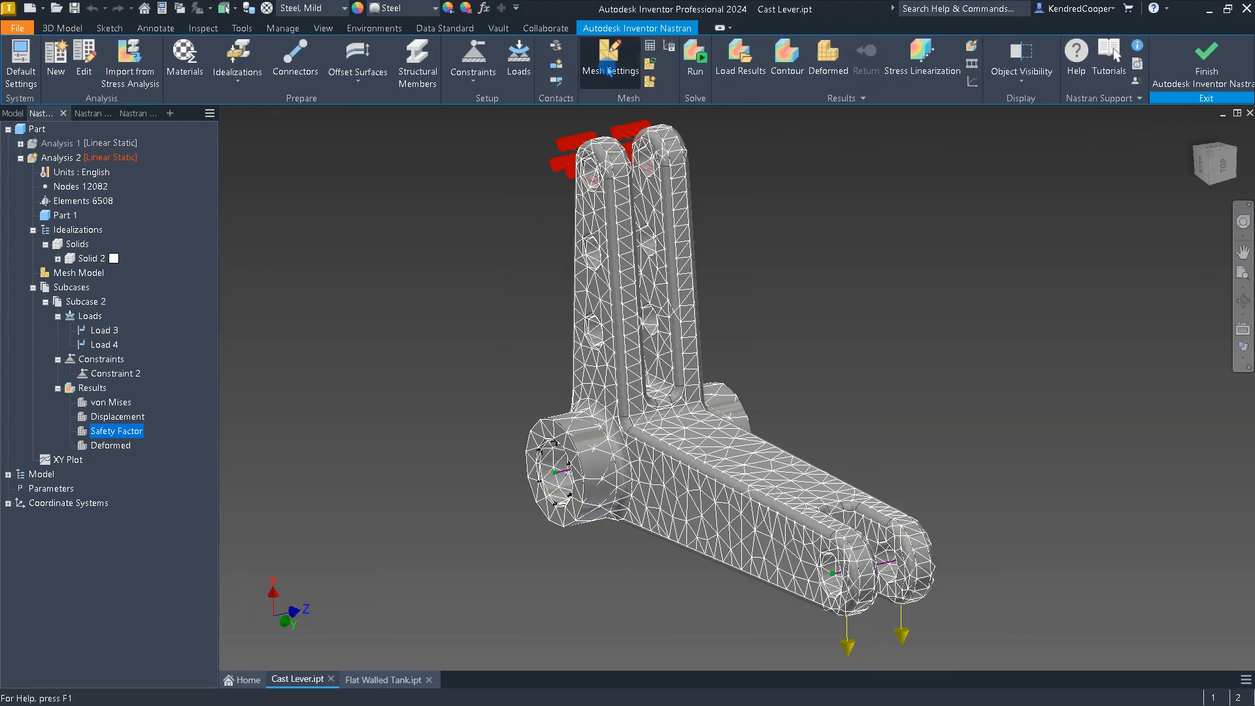
pyautogui.click(609, 60)
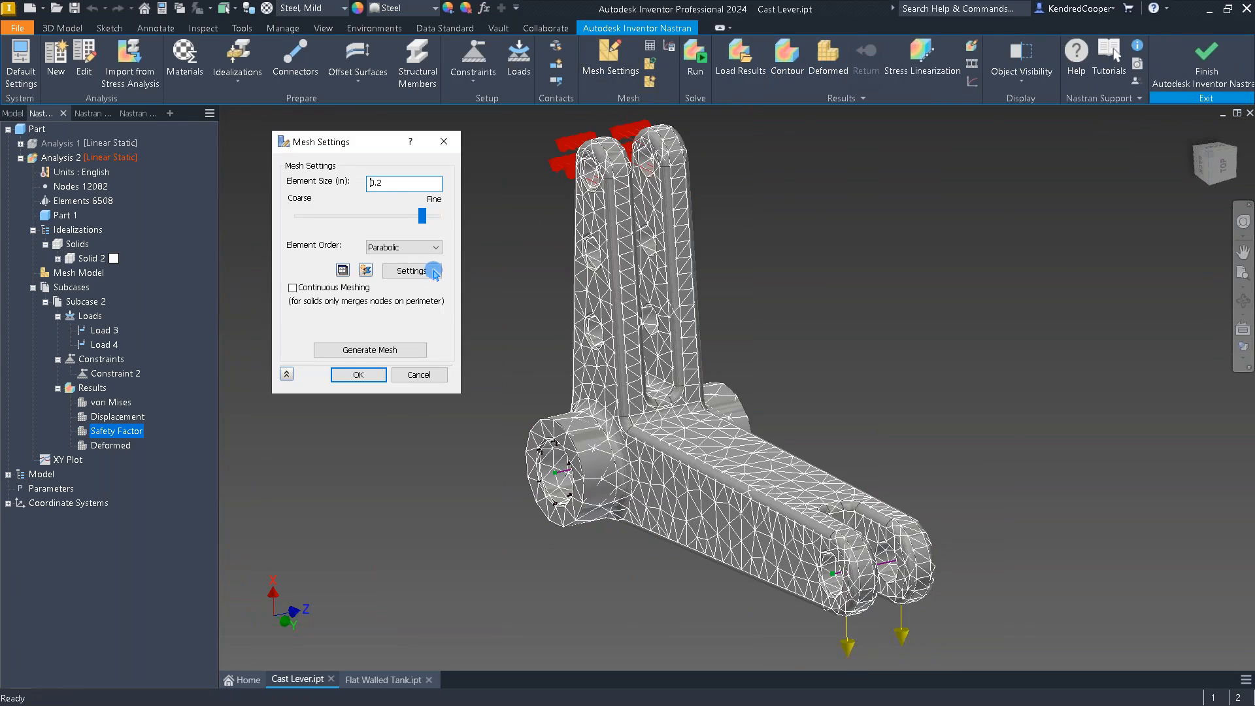
pyautogui.doubleClick(400, 183)
pyautogui.write('.18')
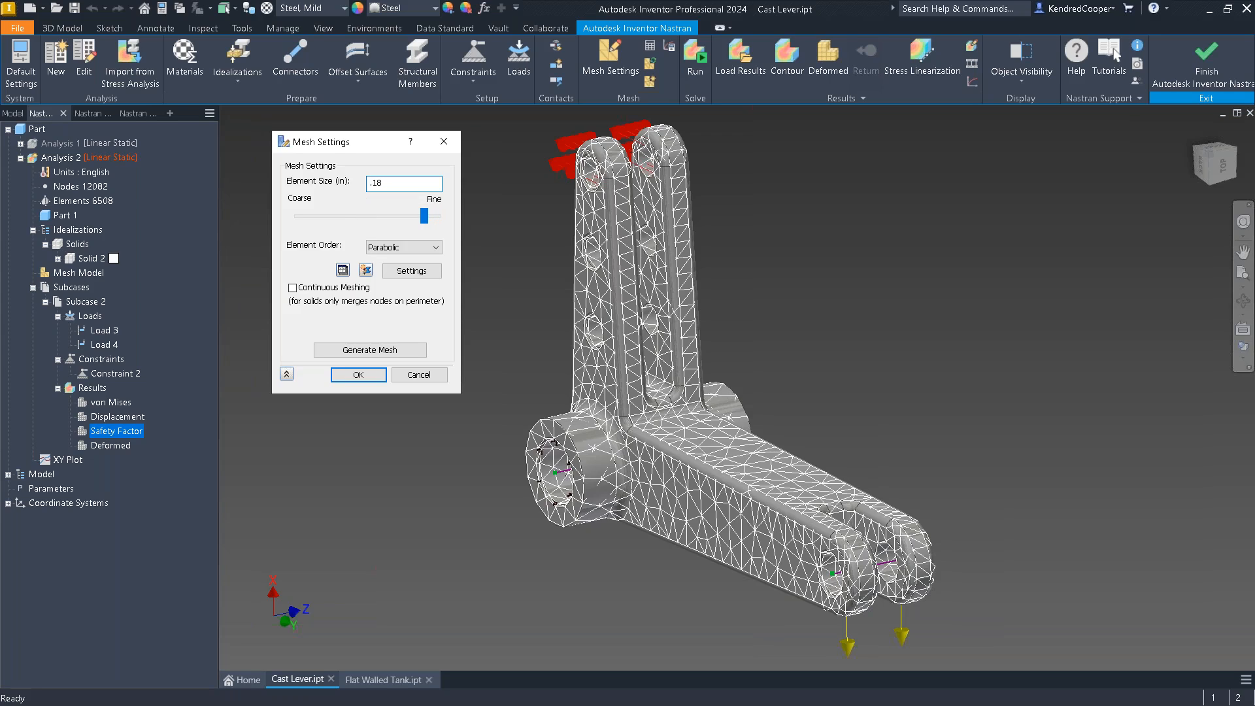
pyautogui.click(370, 350)
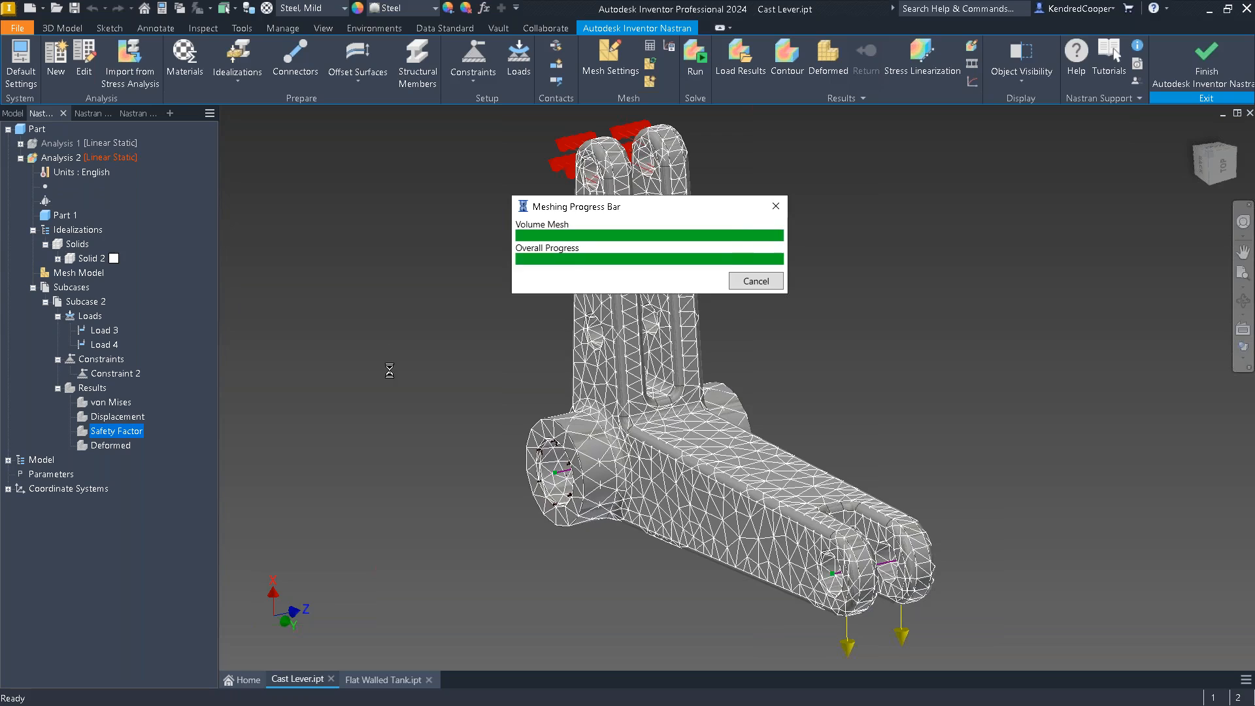
pyautogui.click(357, 375)
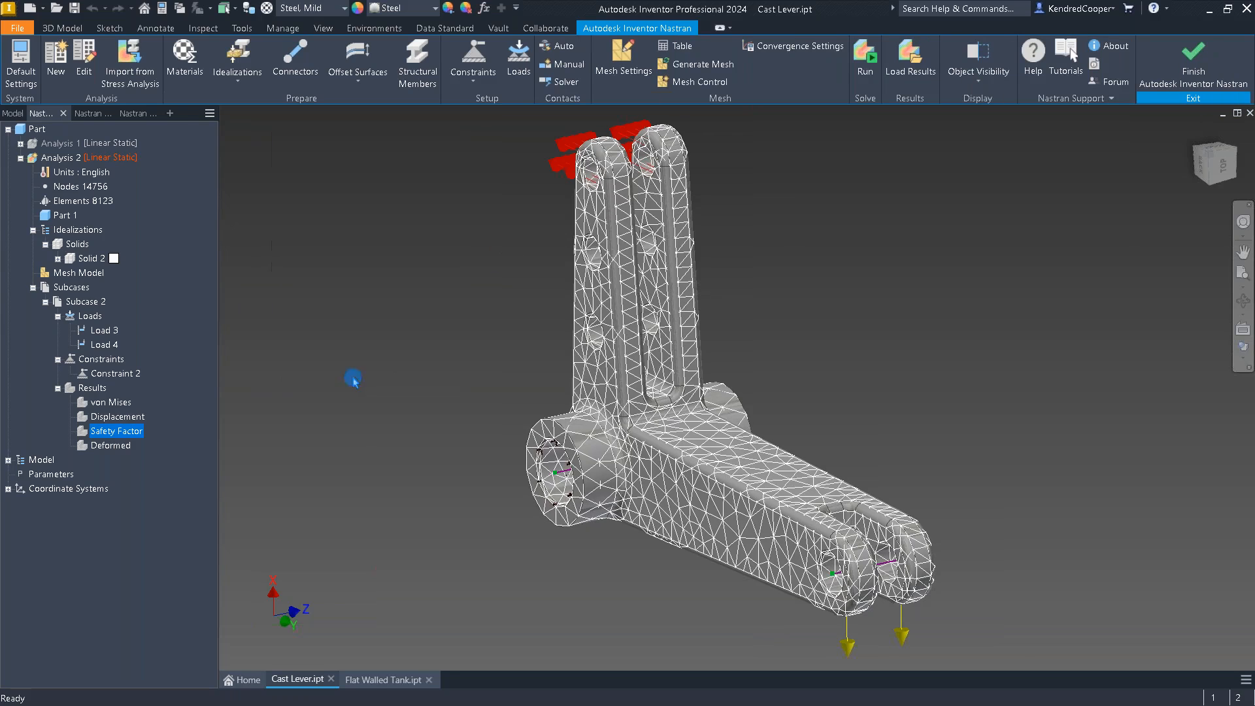
pyautogui.click(864, 56)
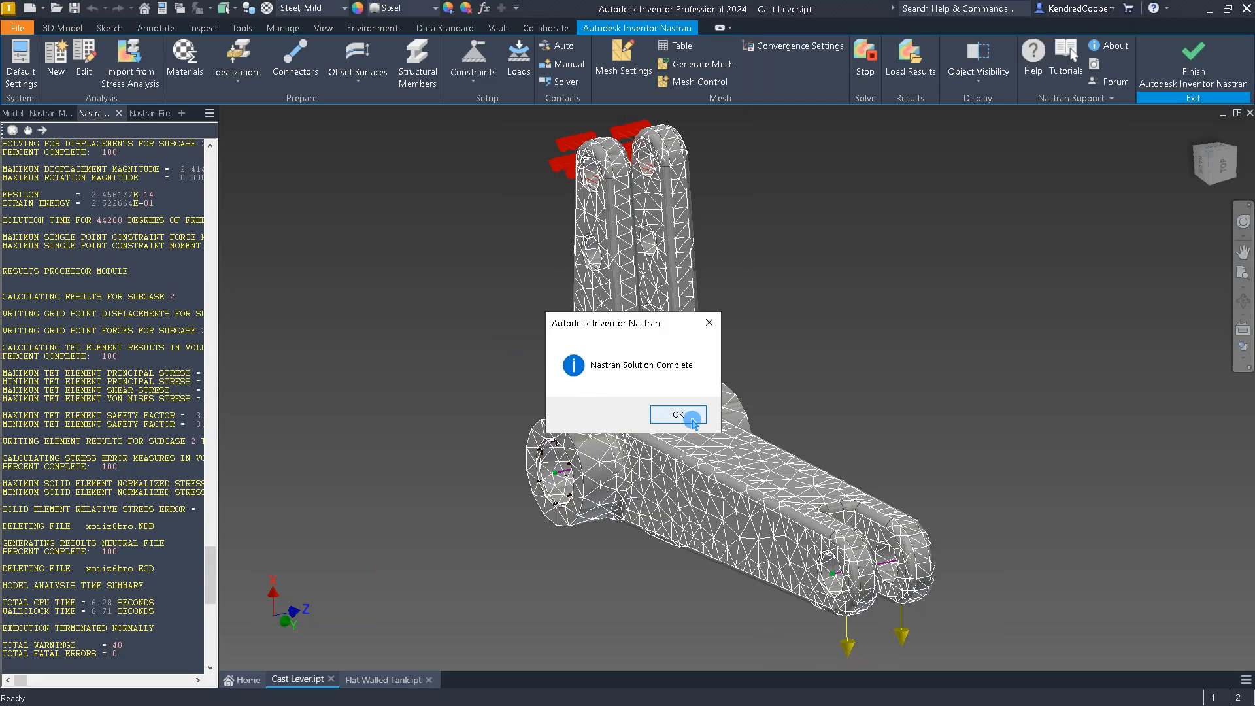
pyautogui.click(679, 416)
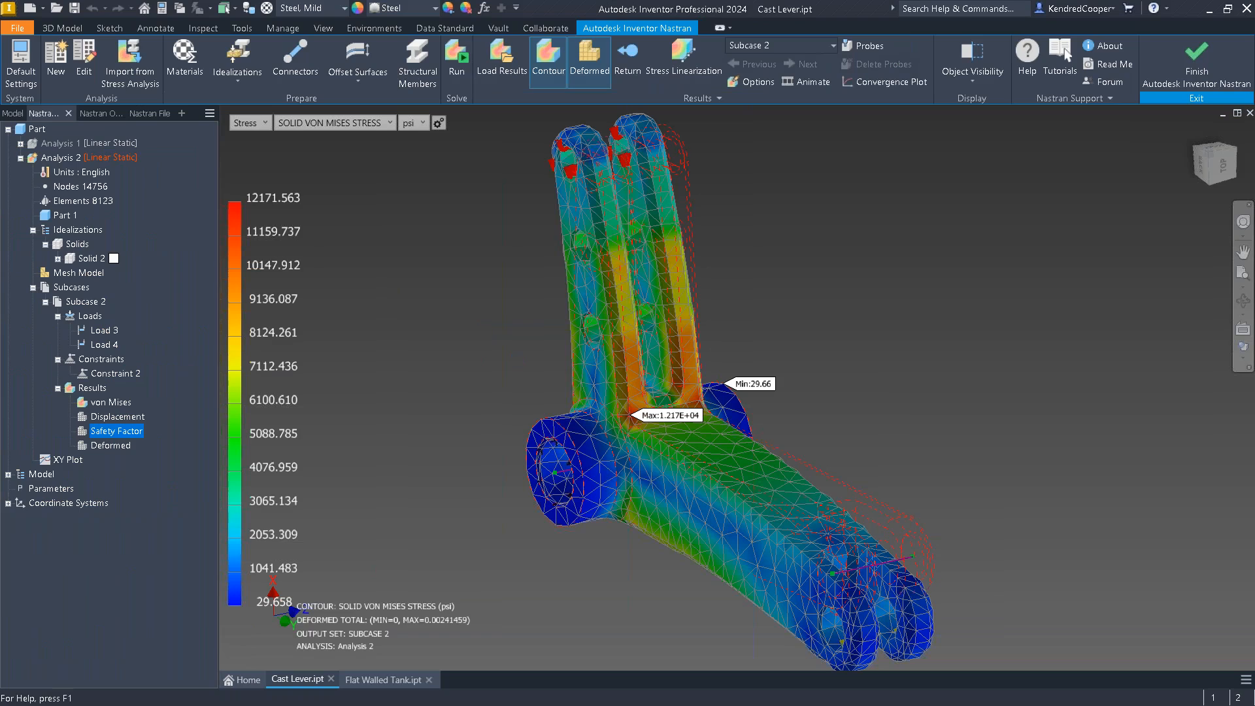
# Step: In the Excel results convergence workbook, enter stress values of 11500 for Test 1 and 12171.56 for Test 2
pyautogui.moveTo(0, 66); pyautogui.dragTo(855, 142)
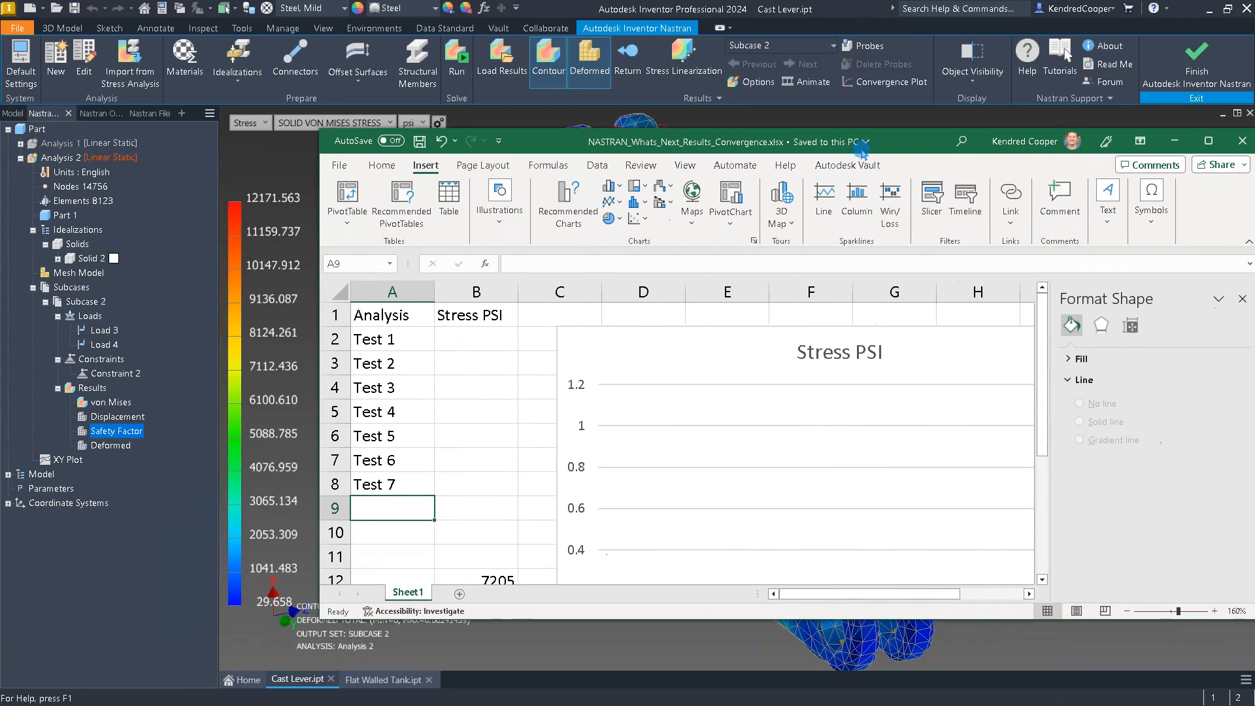
pyautogui.click(467, 347)
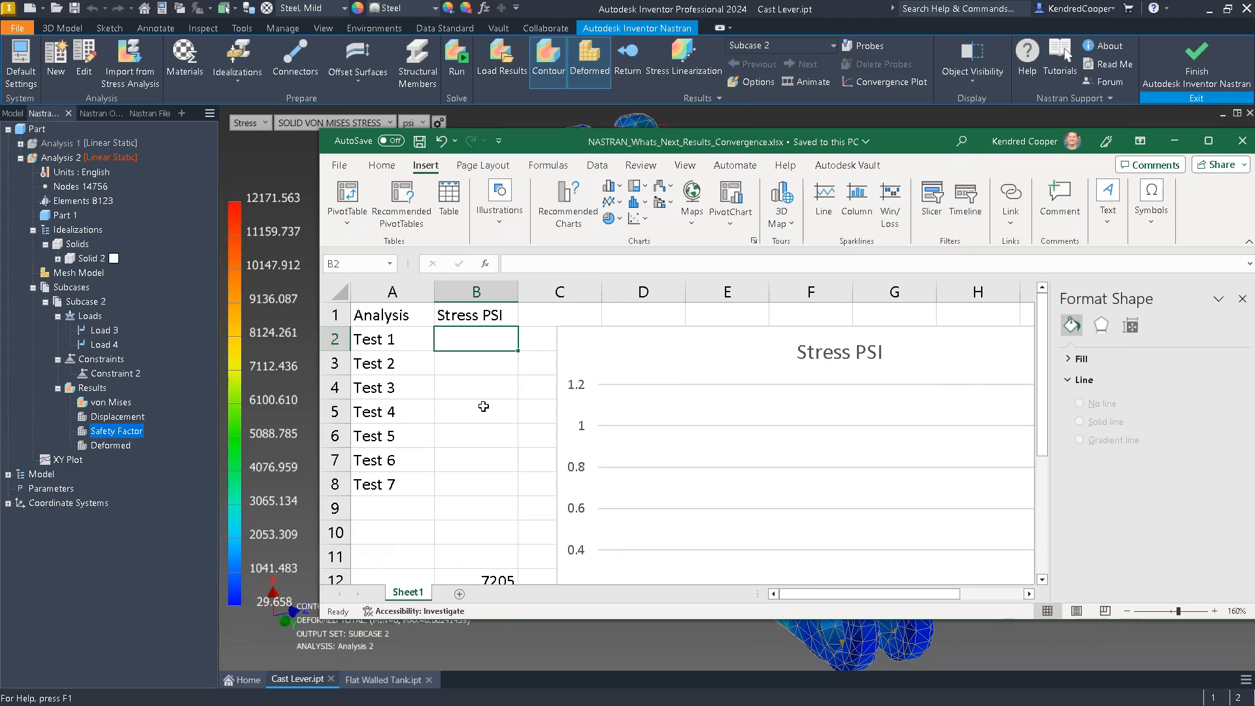
pyautogui.write('11500')
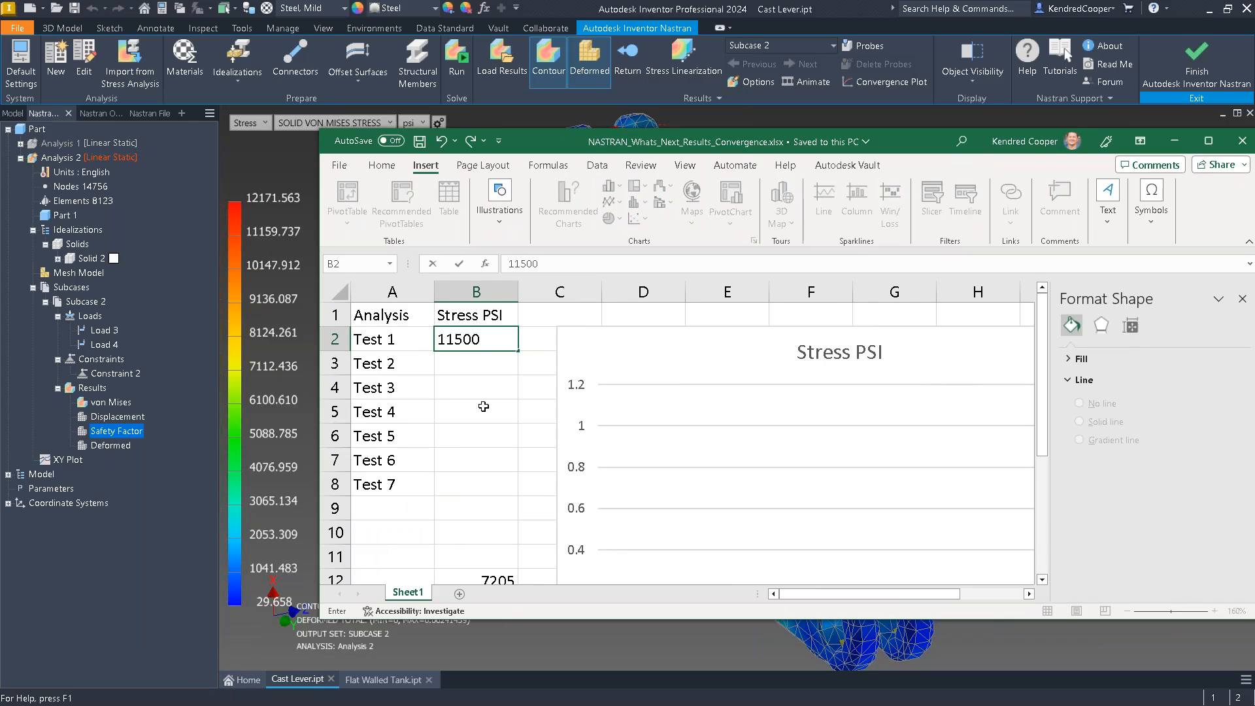
pyautogui.press('Return')
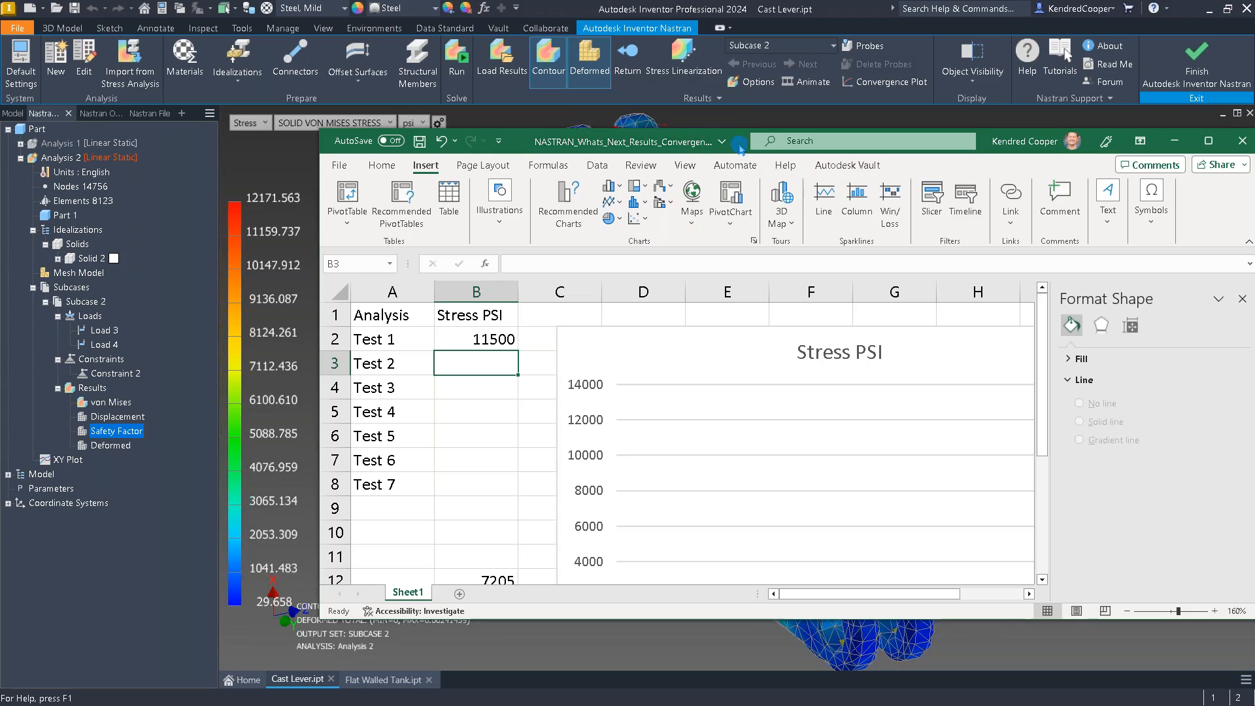
pyautogui.moveTo(736, 149)
pyautogui.mouseDown()
pyautogui.moveTo(742, 280)
pyautogui.moveTo(748, 150)
pyautogui.mouseUp()
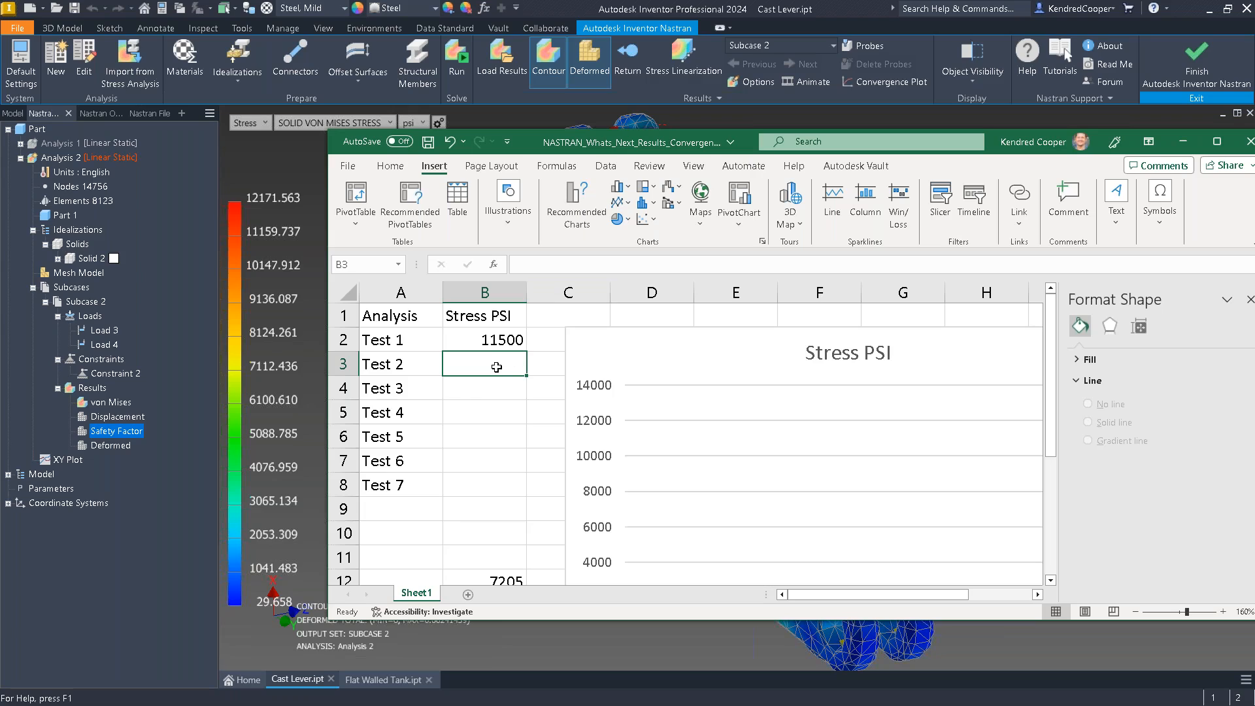
pyautogui.write('12171')
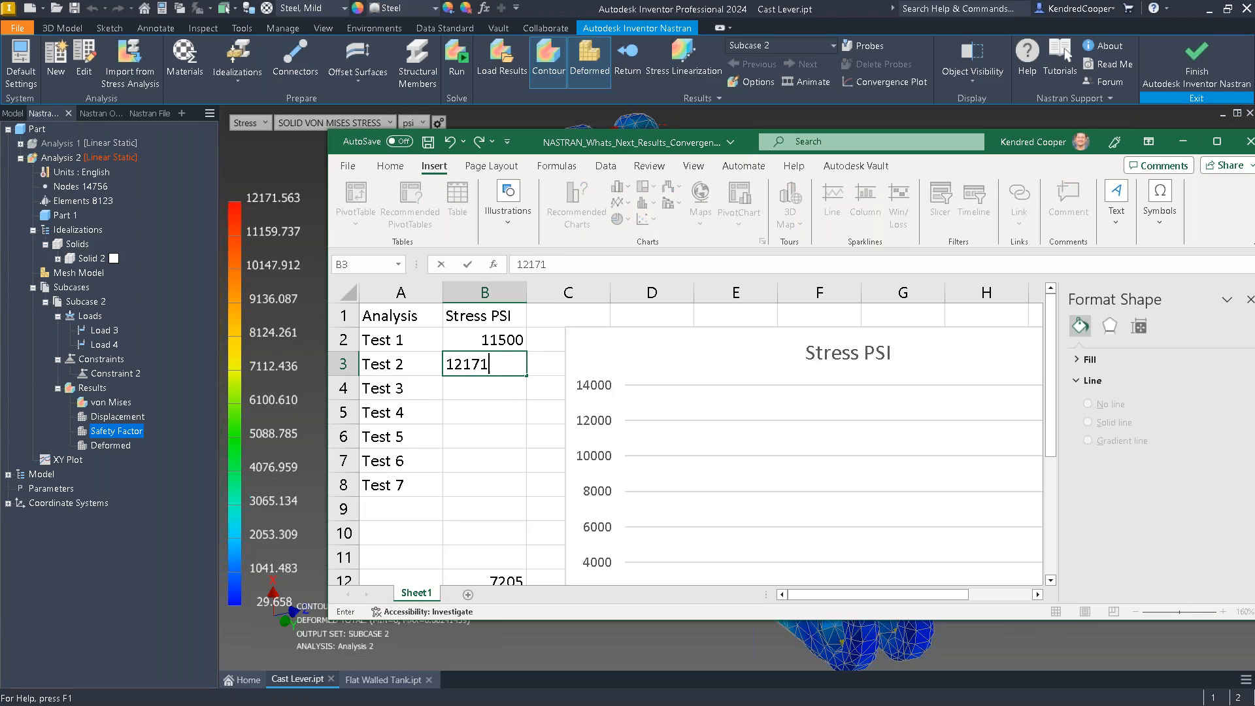
pyautogui.write('.56')
pyautogui.press('Return')
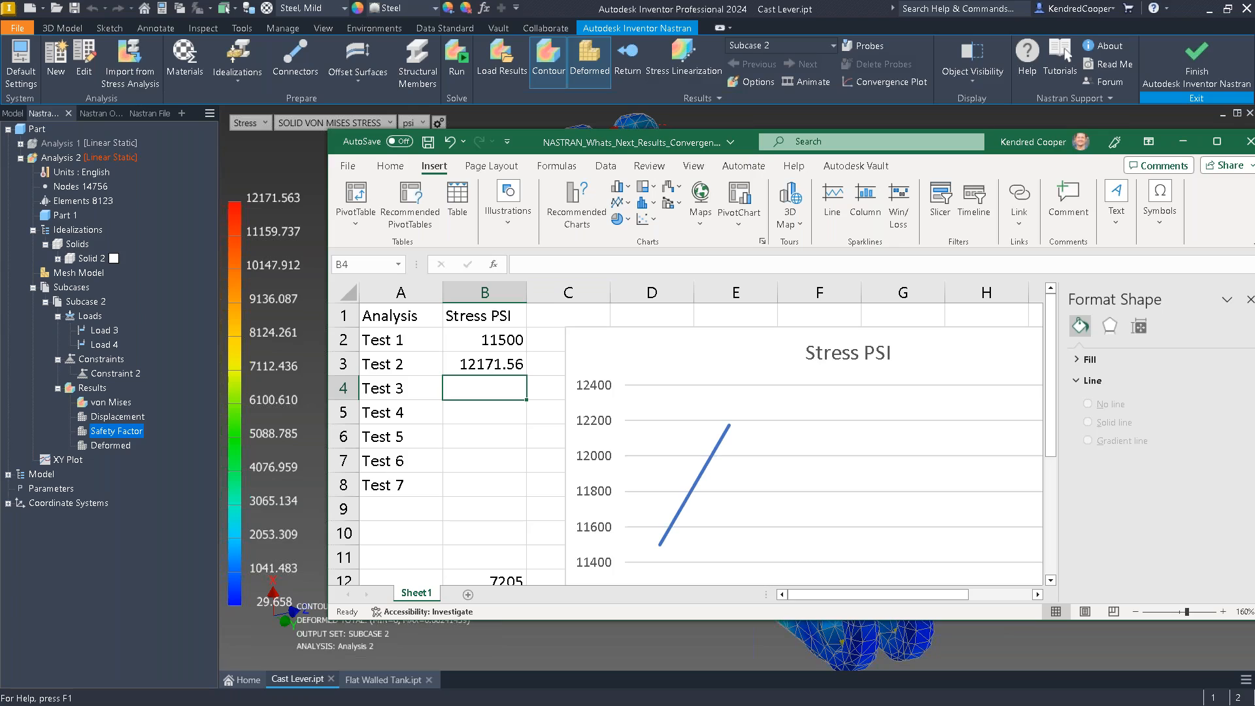
# Step: Return to Inventor, remesh the lever with a 0.15 in element size, and rerun the Nastran analysis
pyautogui.click(309, 170)
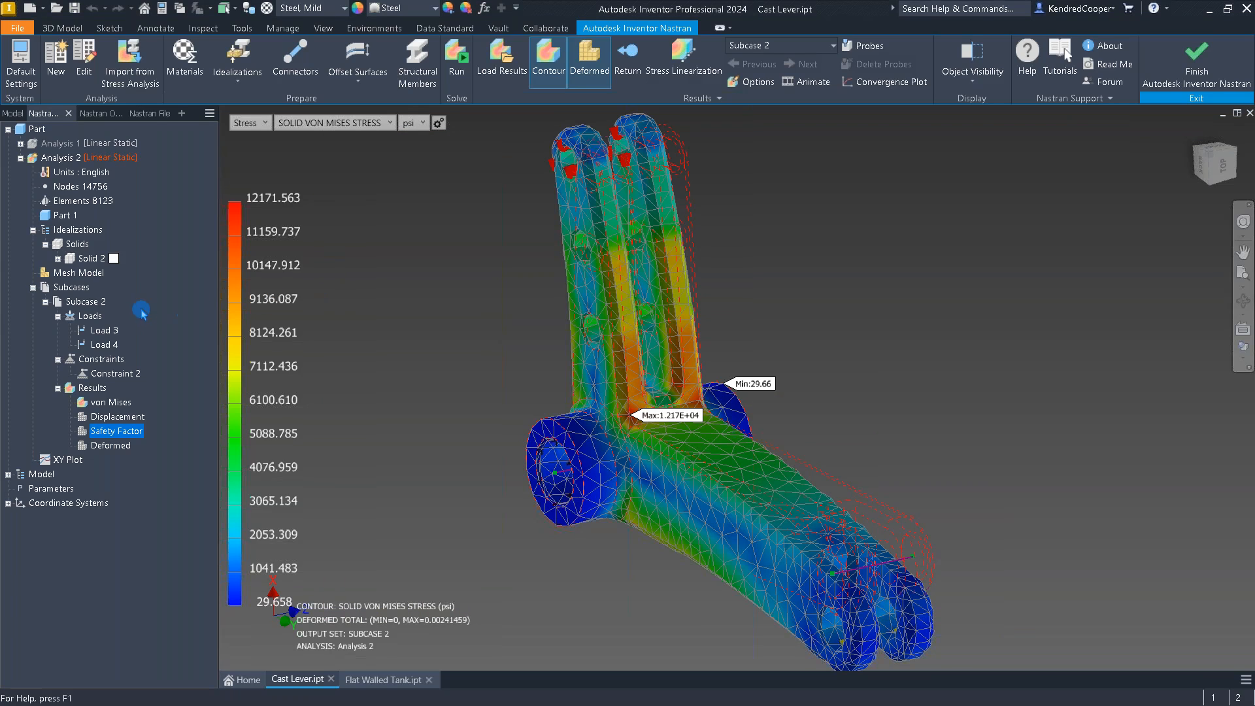
pyautogui.rightClick(84, 271)
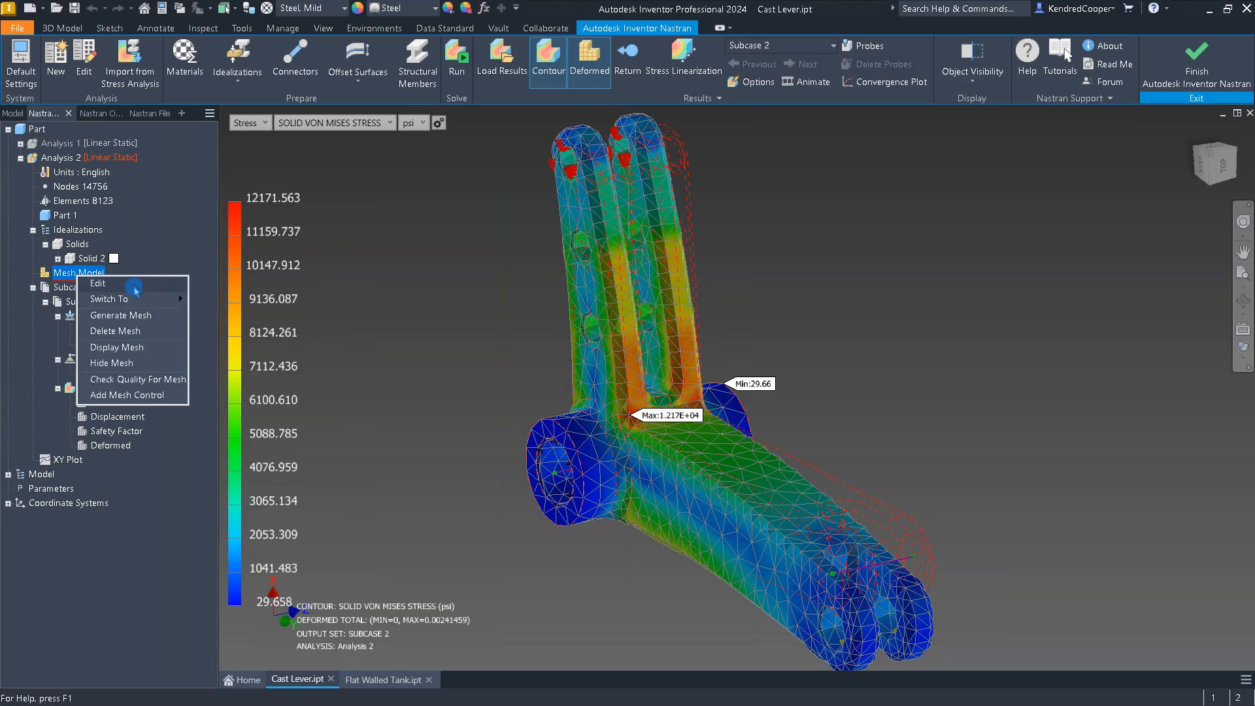
pyautogui.click(138, 288)
pyautogui.moveTo(426, 186); pyautogui.dragTo(345, 180)
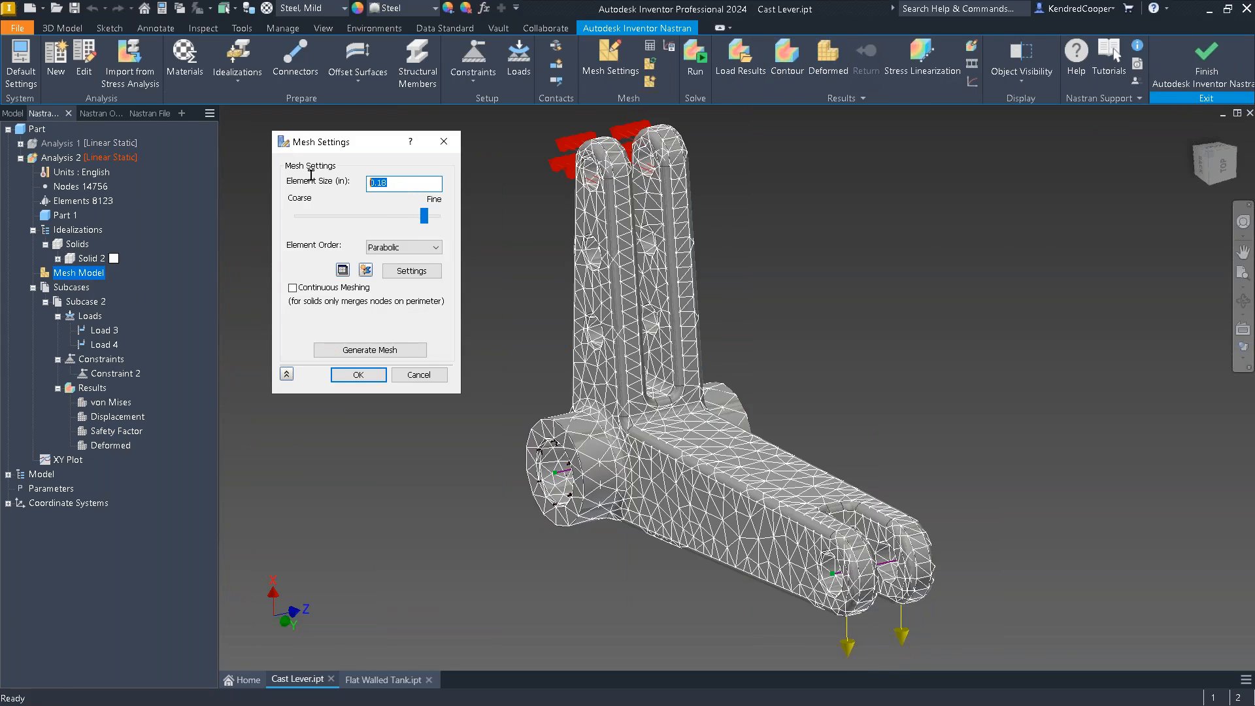
pyautogui.write('.15')
pyautogui.click(365, 350)
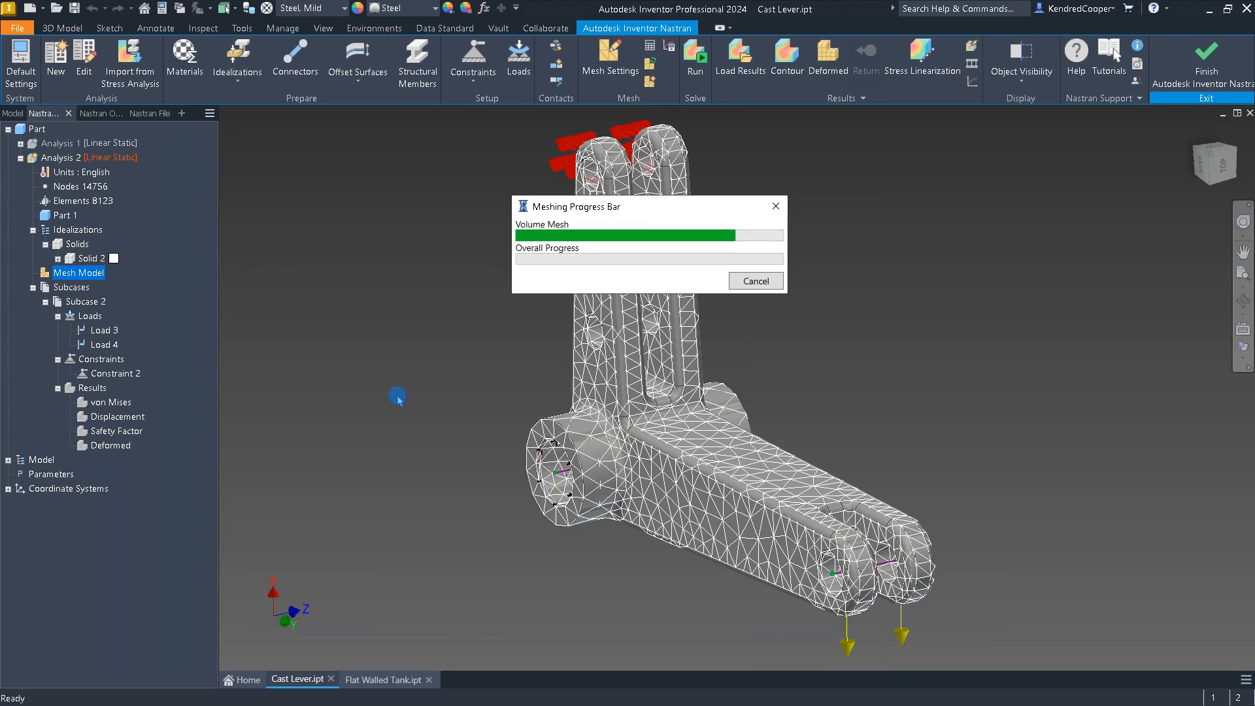
pyautogui.click(382, 373)
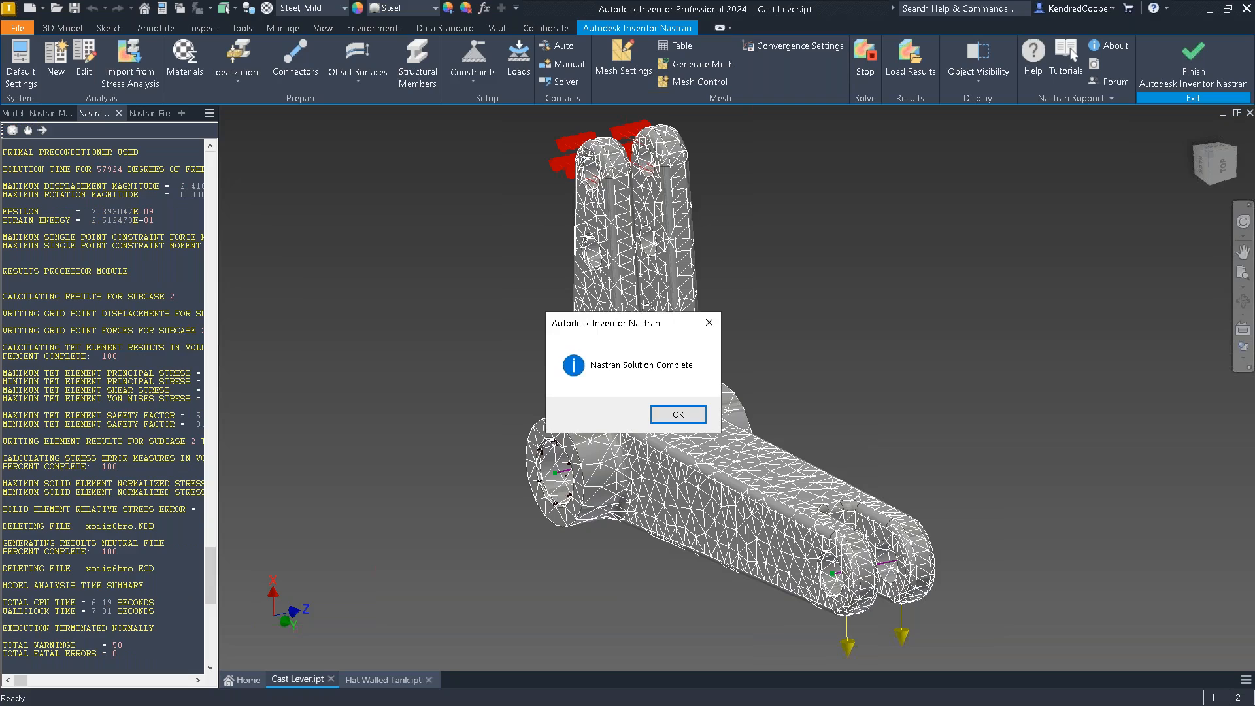
pyautogui.click(677, 414)
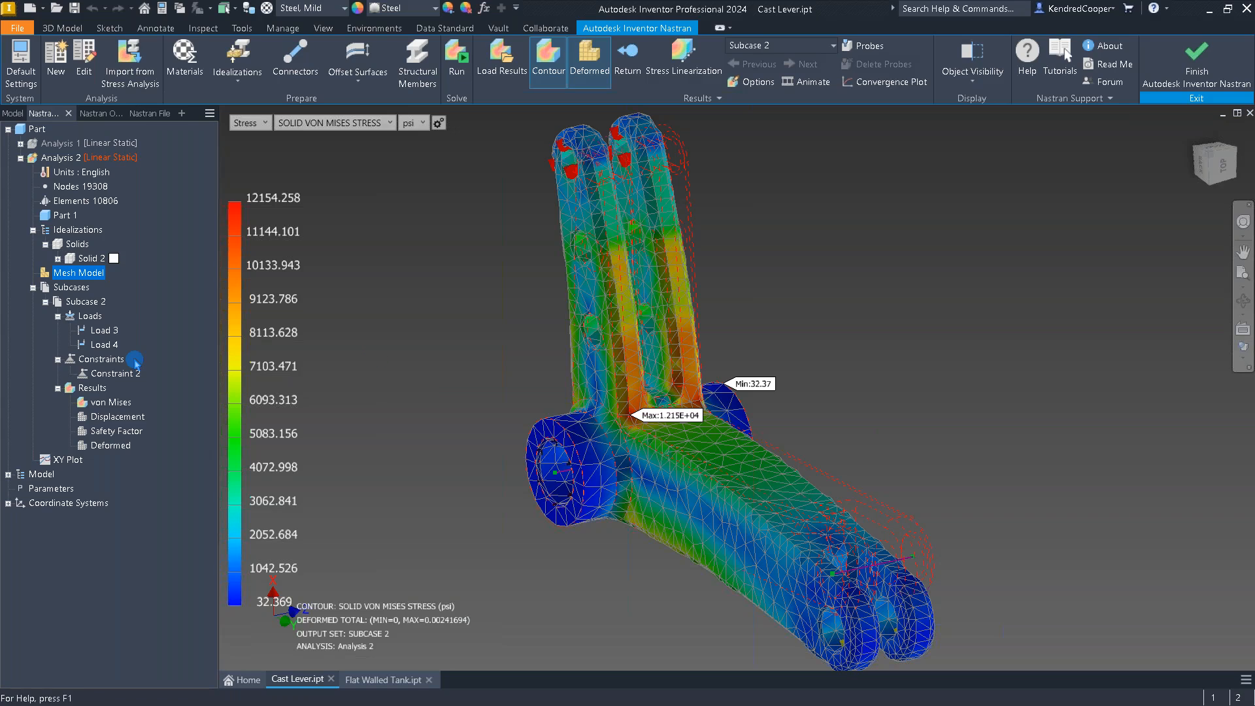
# Step: Switch to the Excel results convergence workbook and enter a stress value of 12154.25 for Test 3
pyautogui.hotkey('alt', 'Tab')
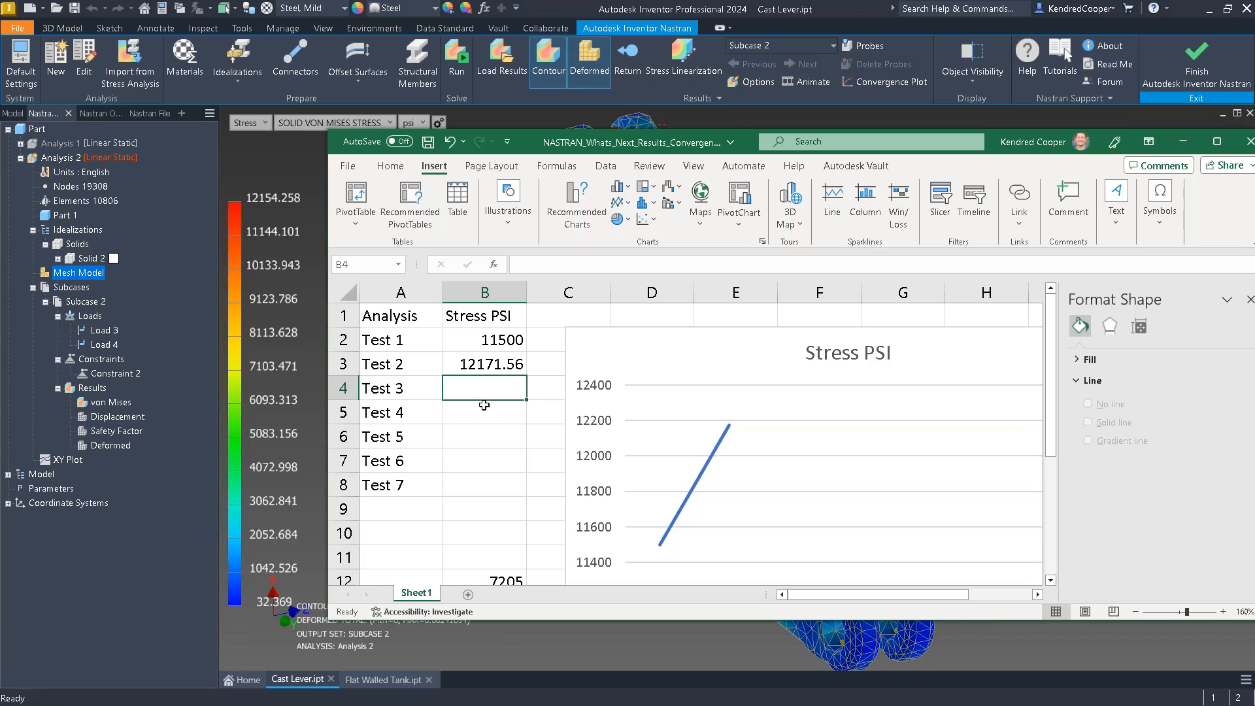
pyautogui.write('1215')
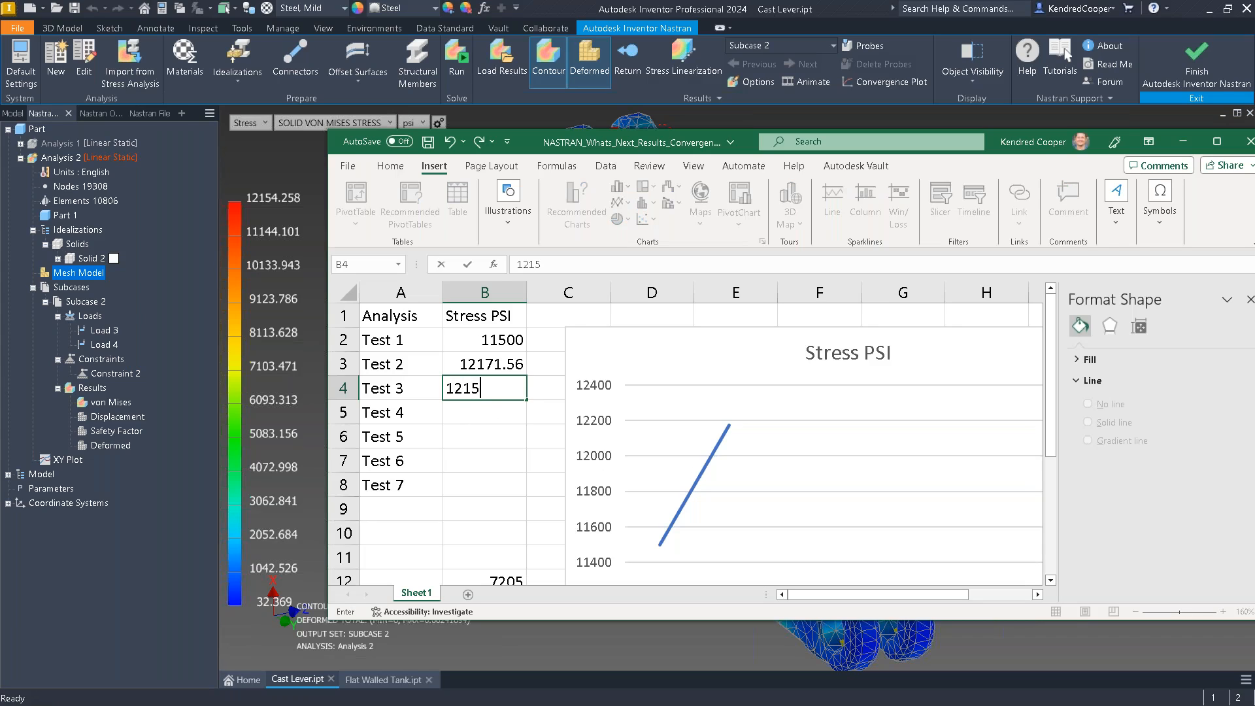
pyautogui.write('4.25')
pyautogui.press('Return')
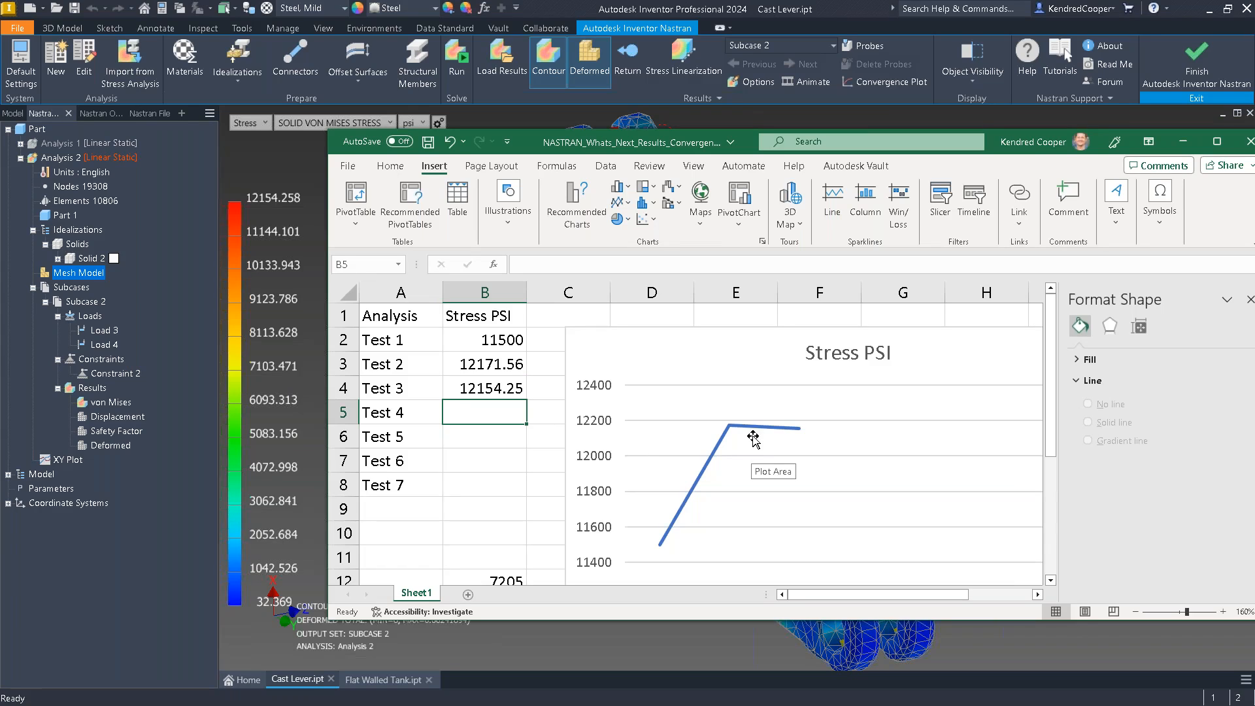
# Step: Return to Inventor and examine the maximum von Mises stress location where the lever's slotted arm meets the lower arm
pyautogui.click(305, 161)
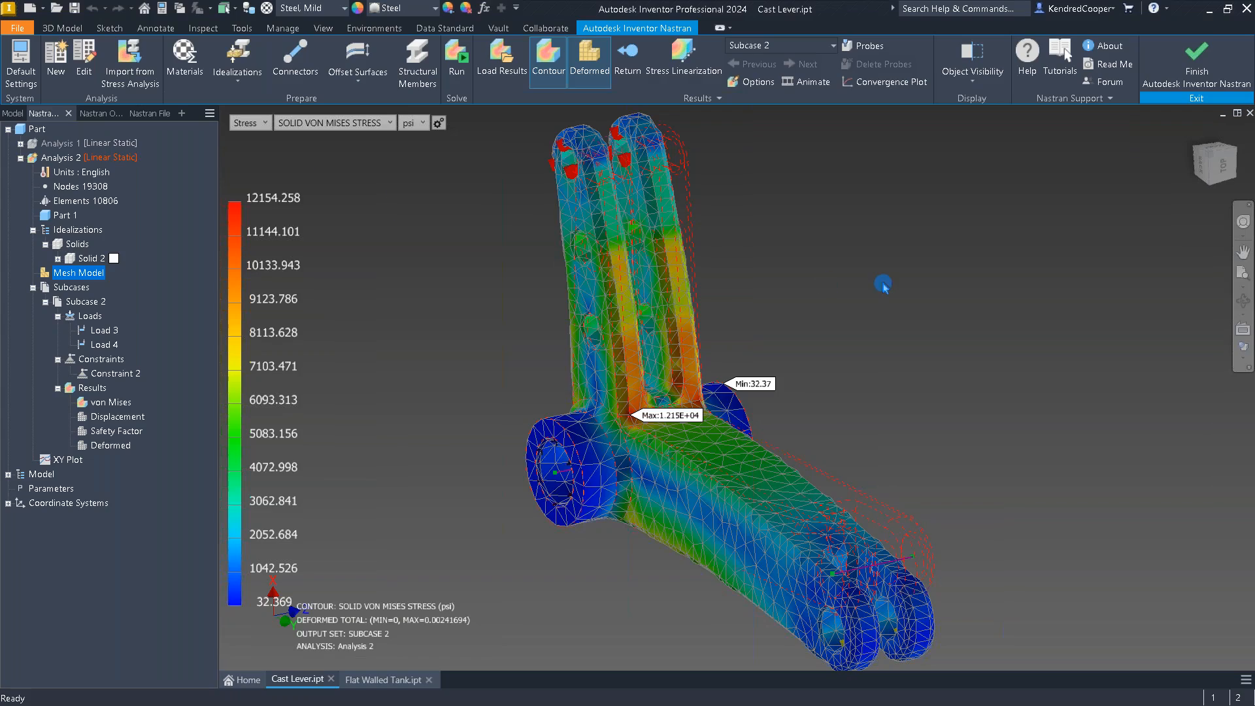
pyautogui.scroll(5, 882, 288)
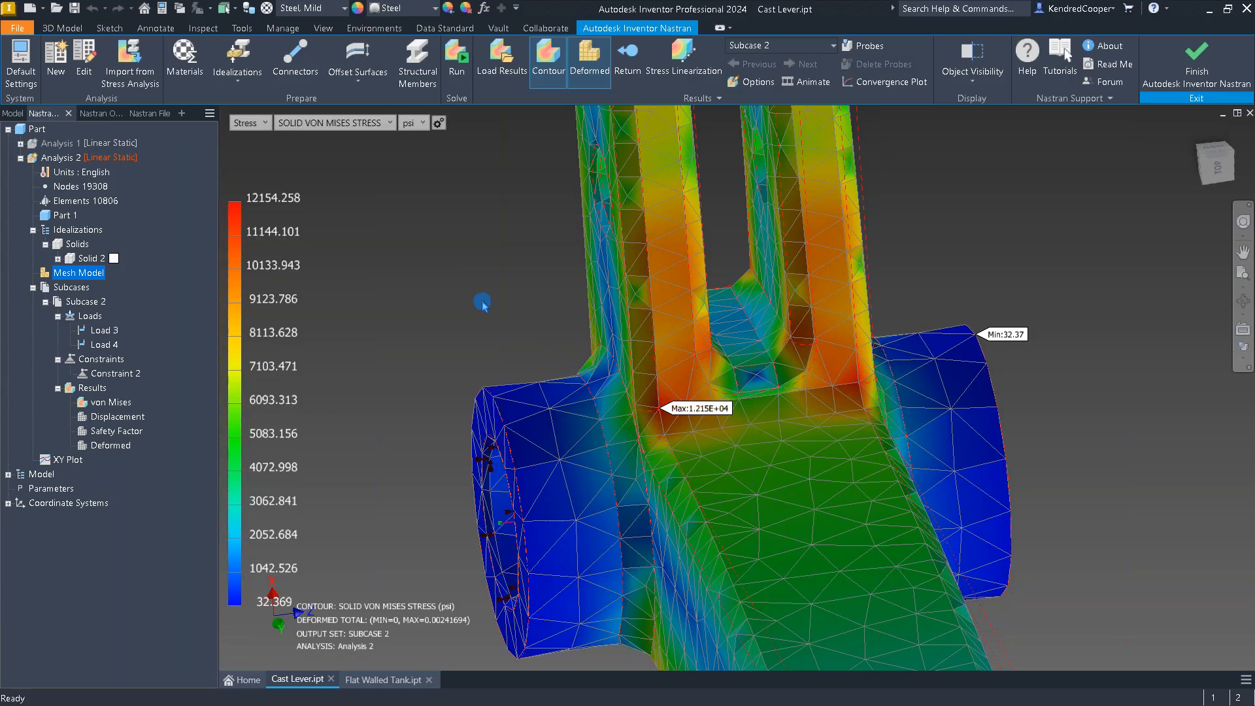
pyautogui.scroll(-3, 482, 303)
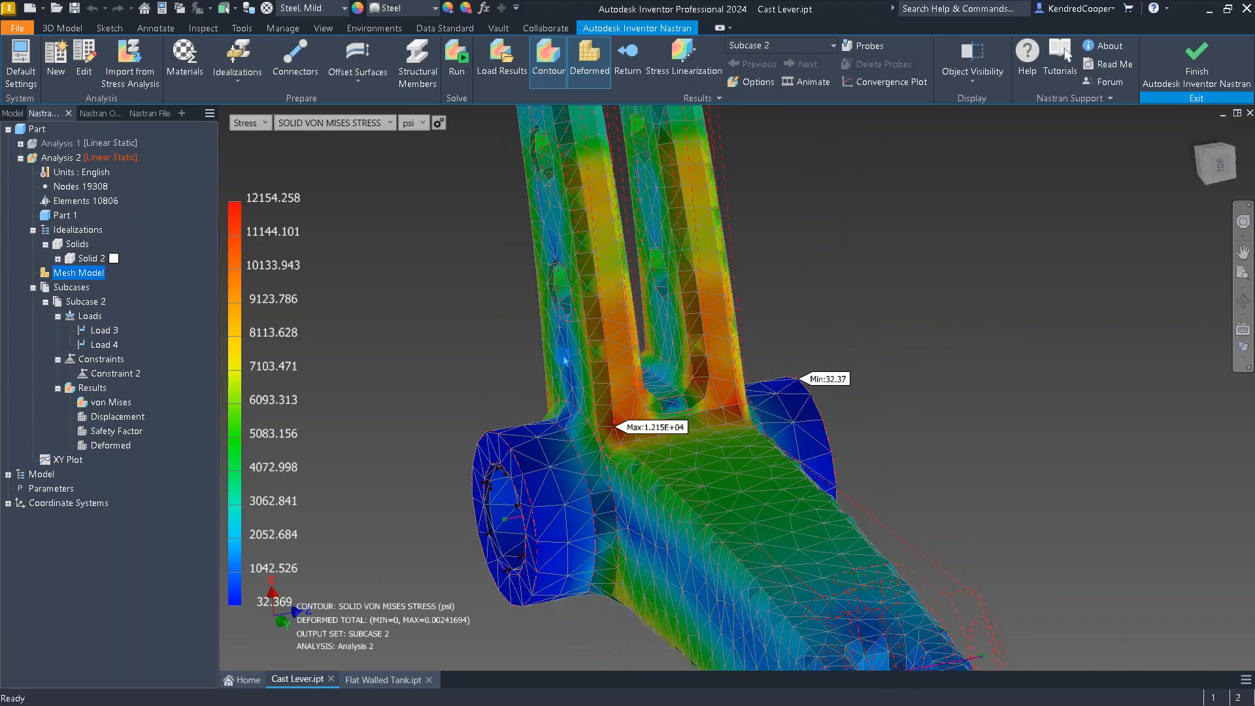
pyautogui.keyDown('shift'); pyautogui.moveTo(541, 387); pyautogui.dragTo(941, 471, button='middle'); pyautogui.keyUp('shift')
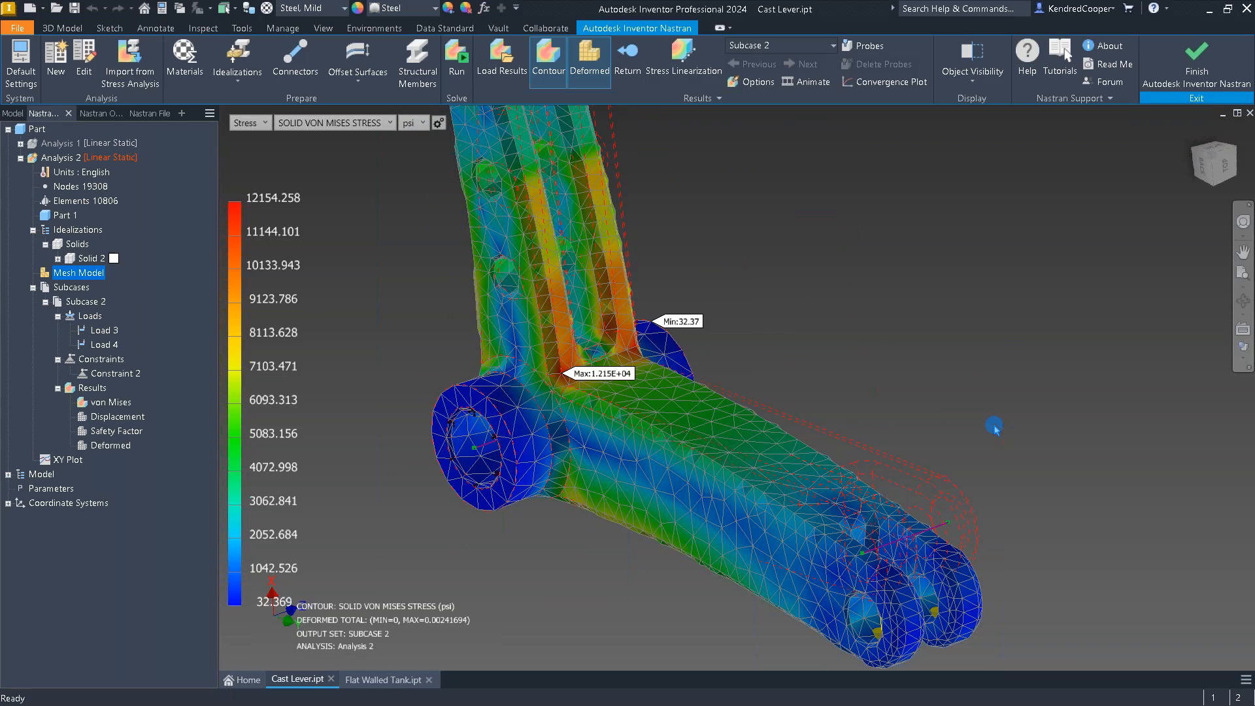
pyautogui.scroll(5, 993, 428)
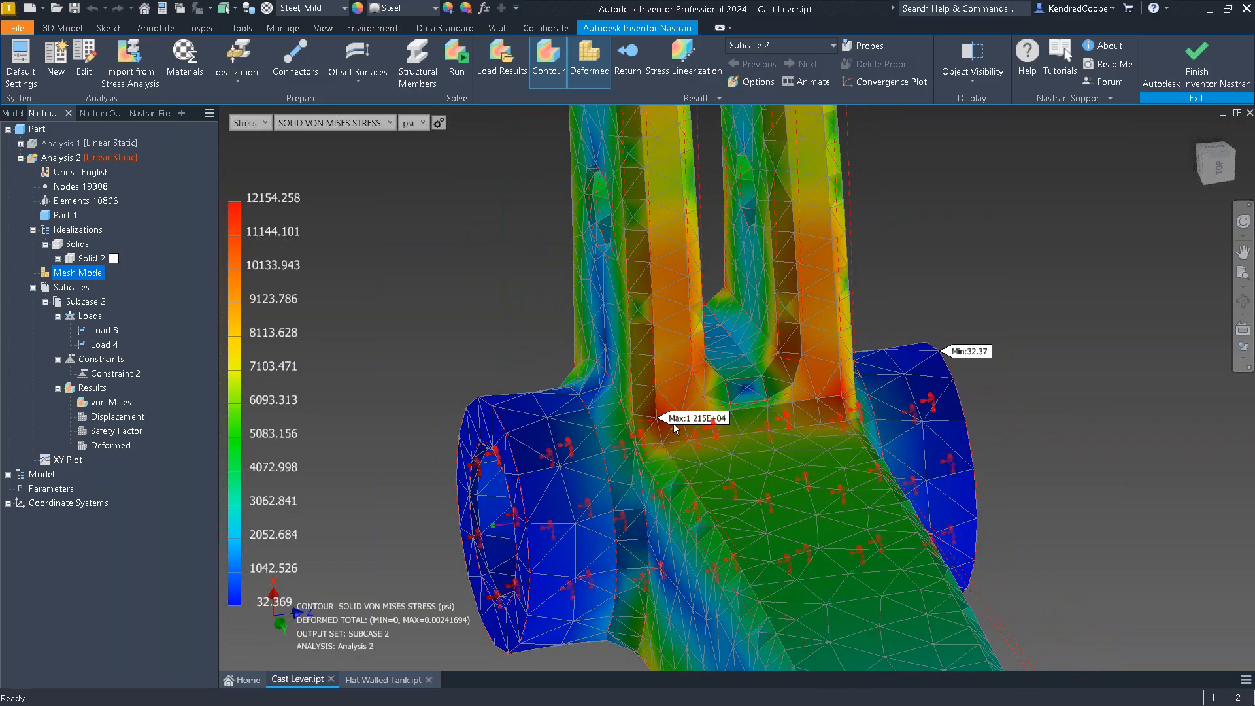
pyautogui.keyDown('shift'); pyautogui.moveTo(478, 310); pyautogui.dragTo(465, 300, button='middle'); pyautogui.keyUp('shift')
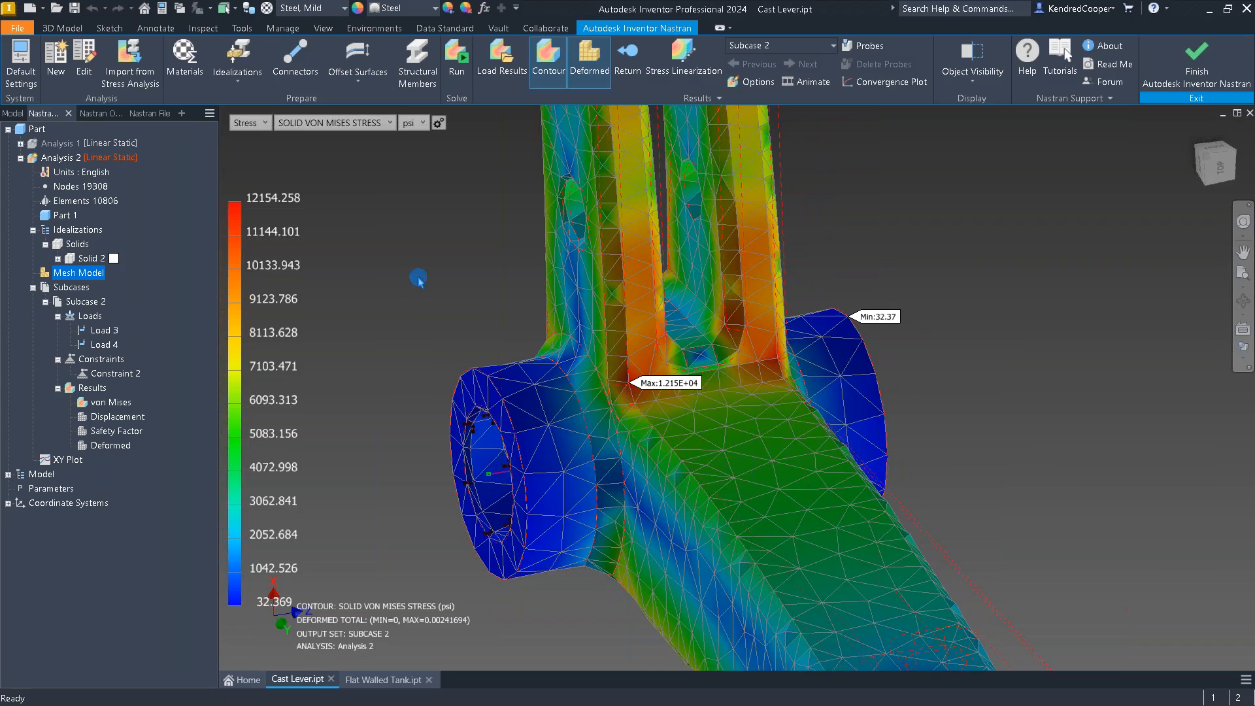
pyautogui.keyDown('shift'); pyautogui.moveTo(418, 278); pyautogui.dragTo(412, 281, button='middle'); pyautogui.keyUp('shift')
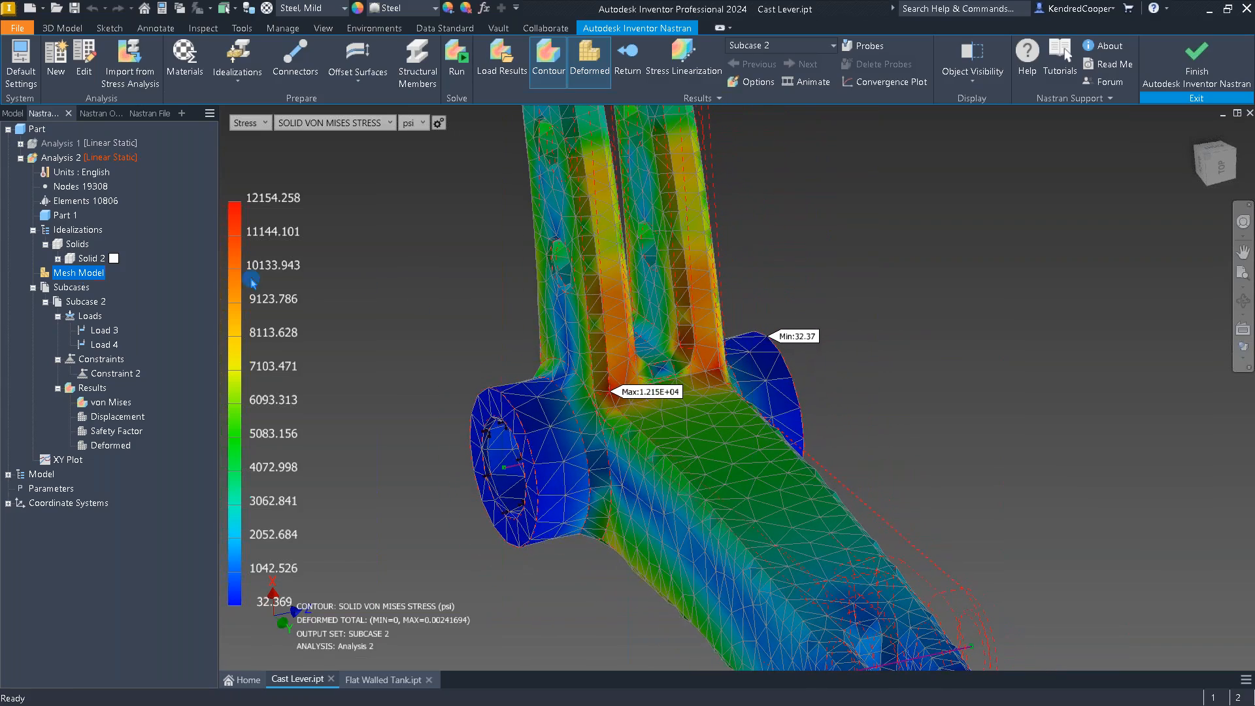
# Step: Remesh the lever with a 0.12 in element size and rerun the Nastran analysis
pyautogui.rightClick(82, 276)
pyautogui.click(94, 282)
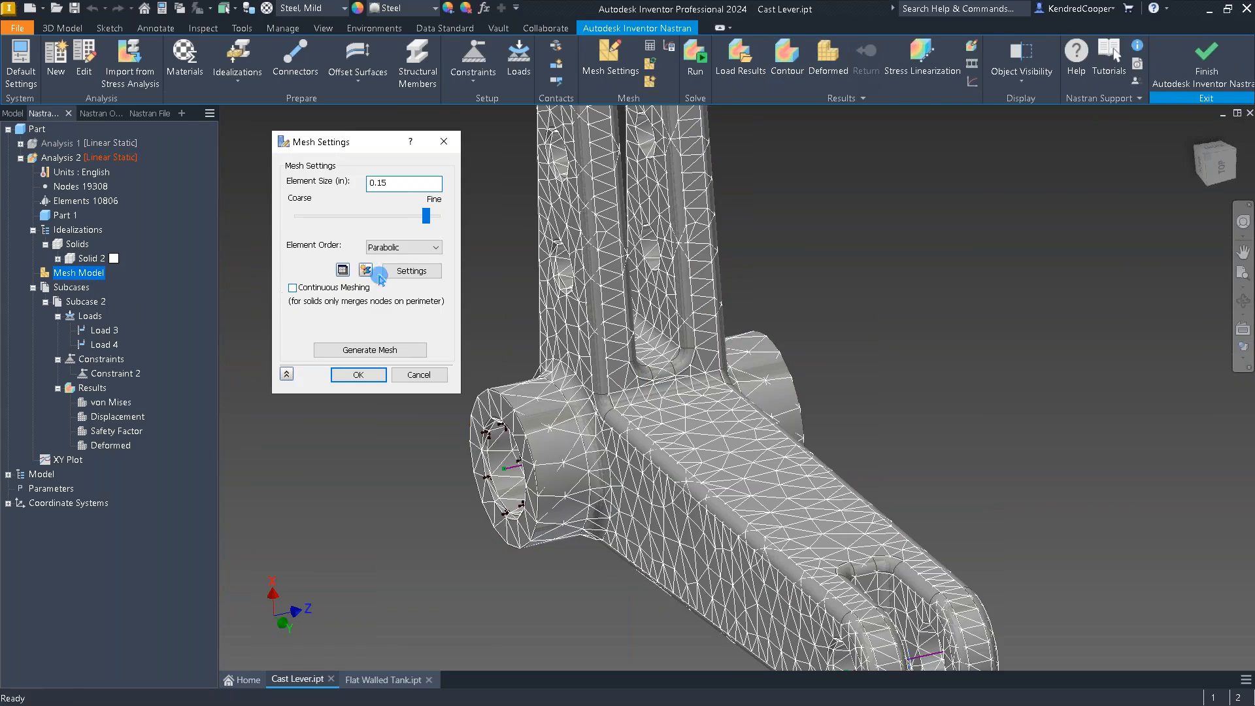
pyautogui.doubleClick(382, 183)
pyautogui.write('.1')
pyautogui.click(361, 375)
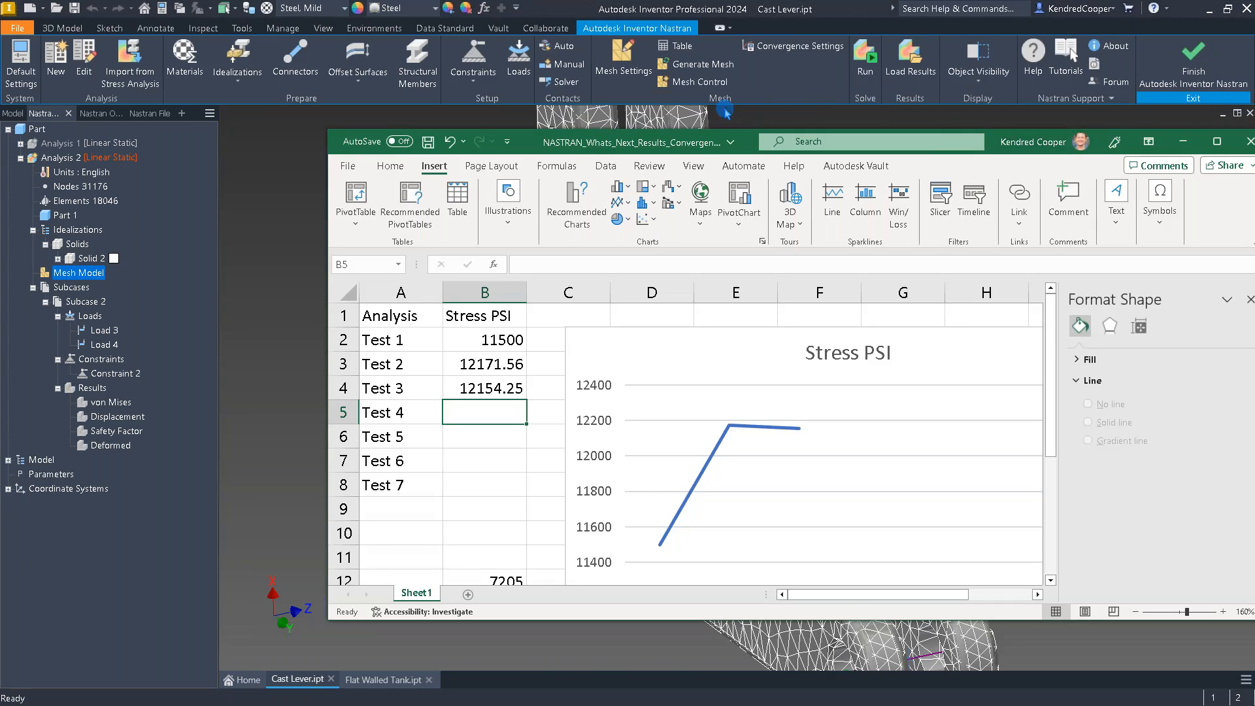
pyautogui.click(900, 73)
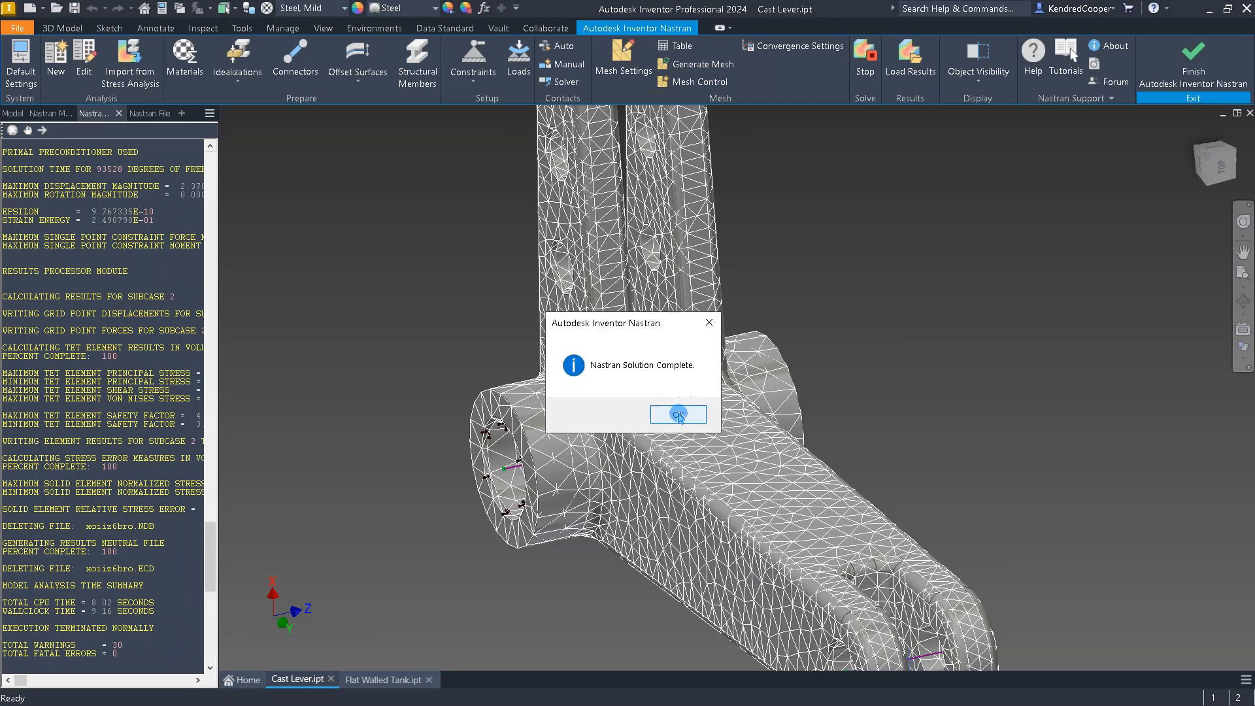
pyautogui.click(675, 413)
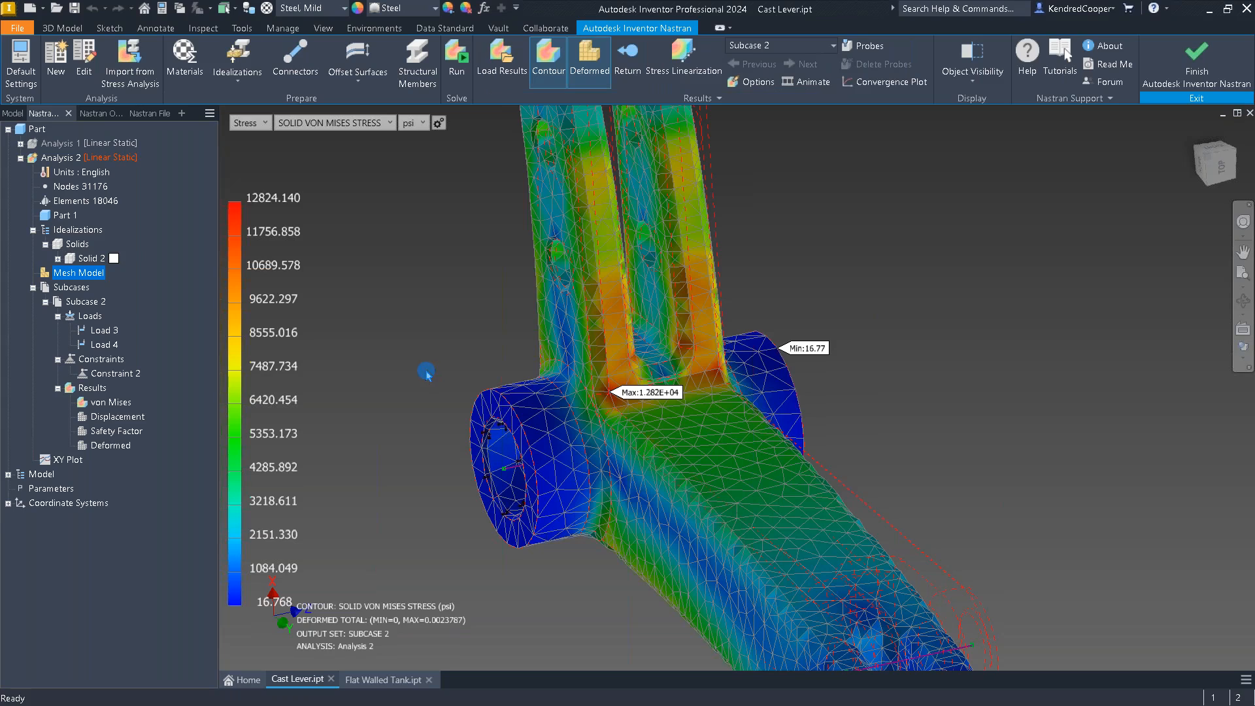
# Step: Switch to the Excel workbook and enter a stress value of 12824.14 for Test 4
pyautogui.hotkey('alt', 'Tab')
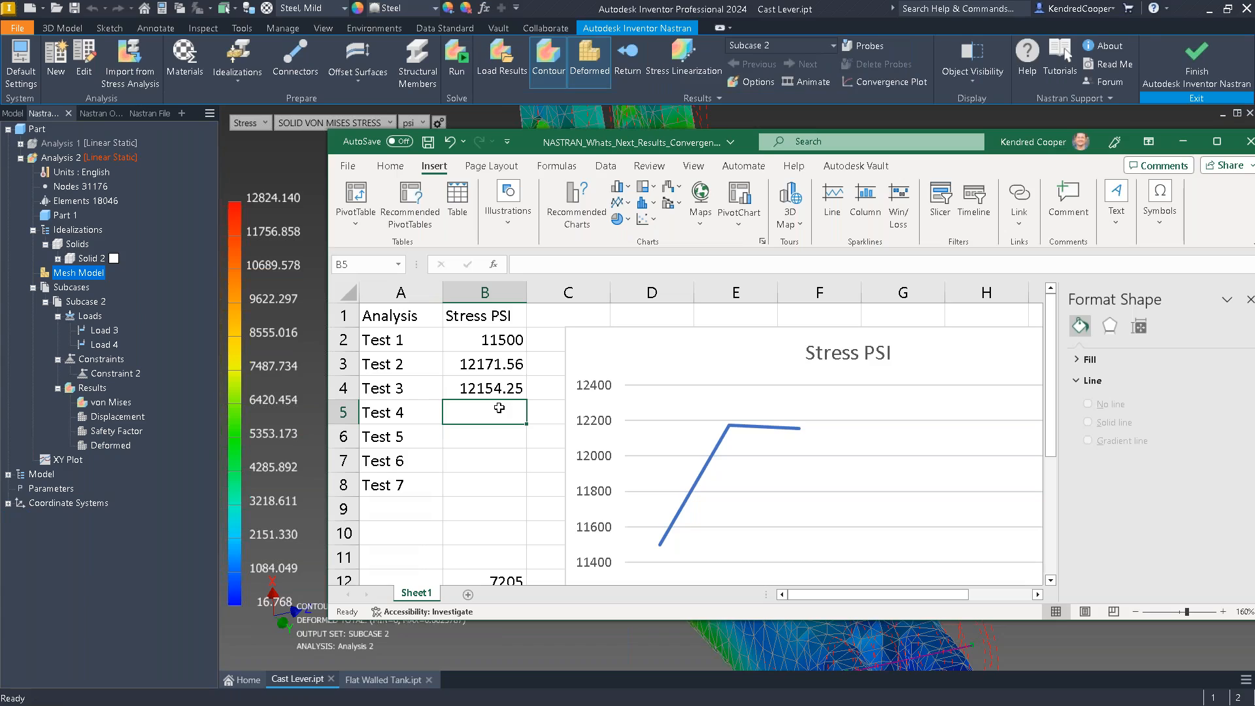
pyautogui.write('12824.14')
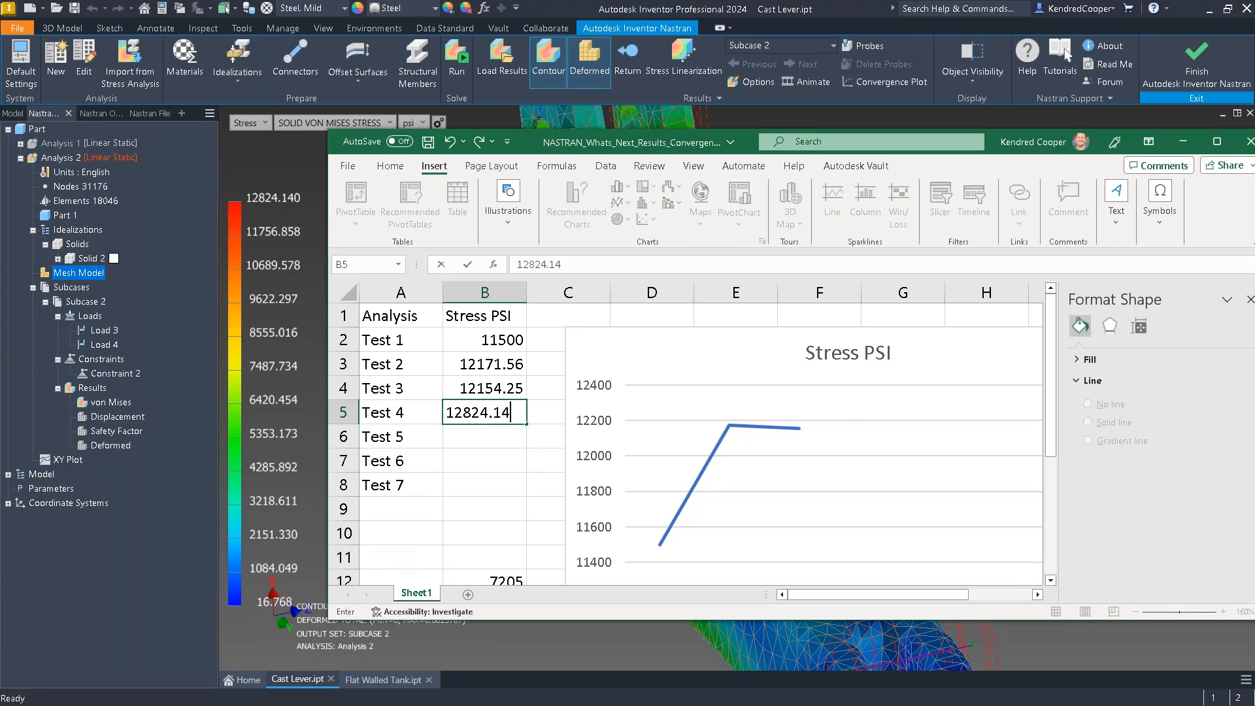
pyautogui.press('Return')
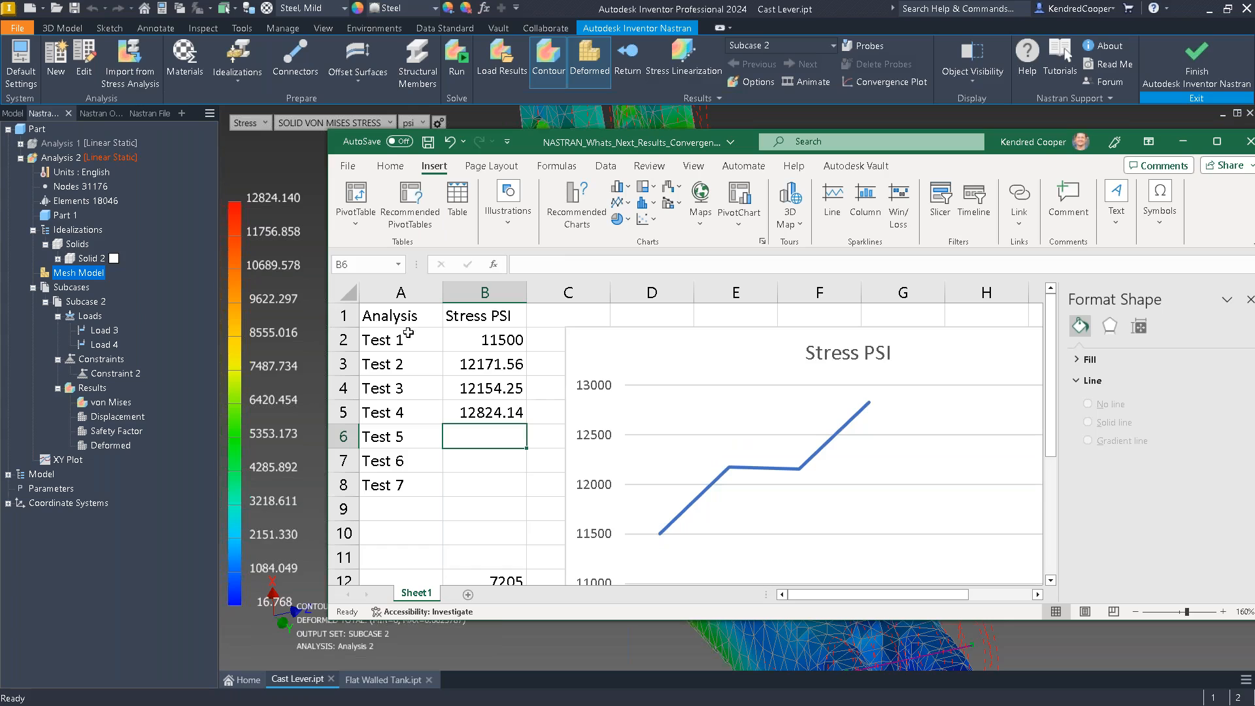
# Step: Return to Inventor, remesh the lever with a 0.14 in element size, and rerun the Nastran analysis
pyautogui.click(300, 164)
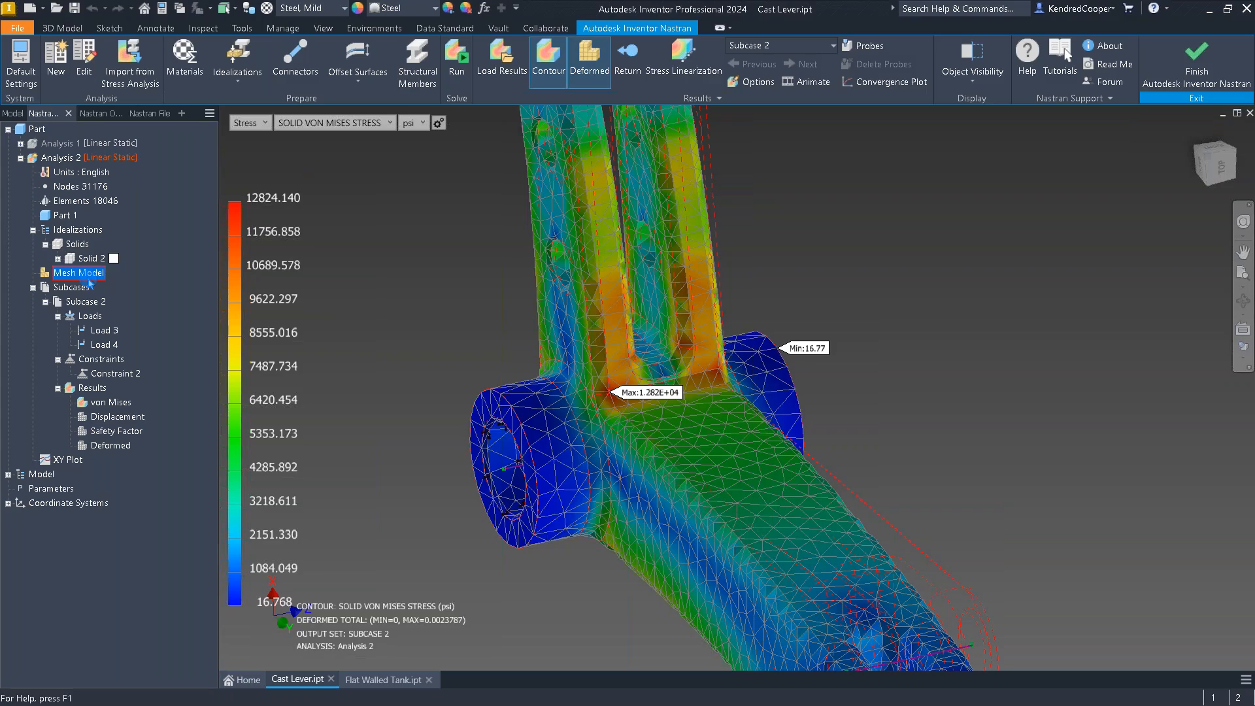
pyautogui.scroll(-5, 394, 266)
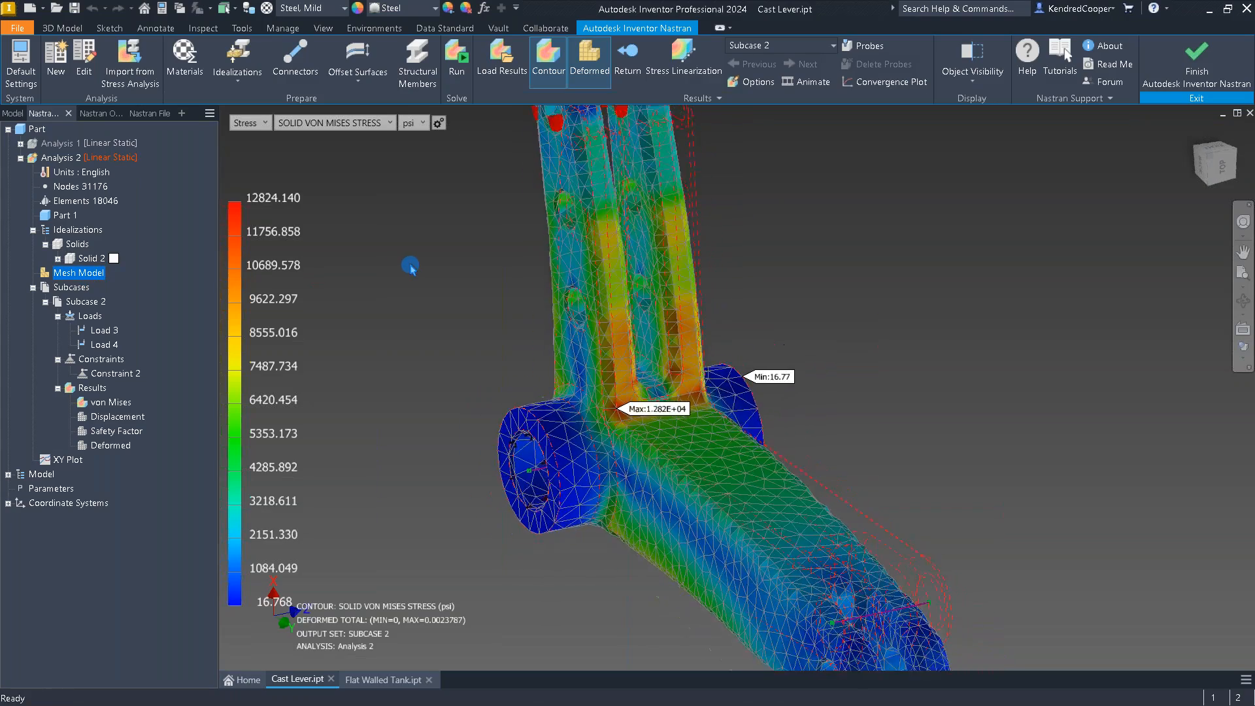
pyautogui.click(467, 234)
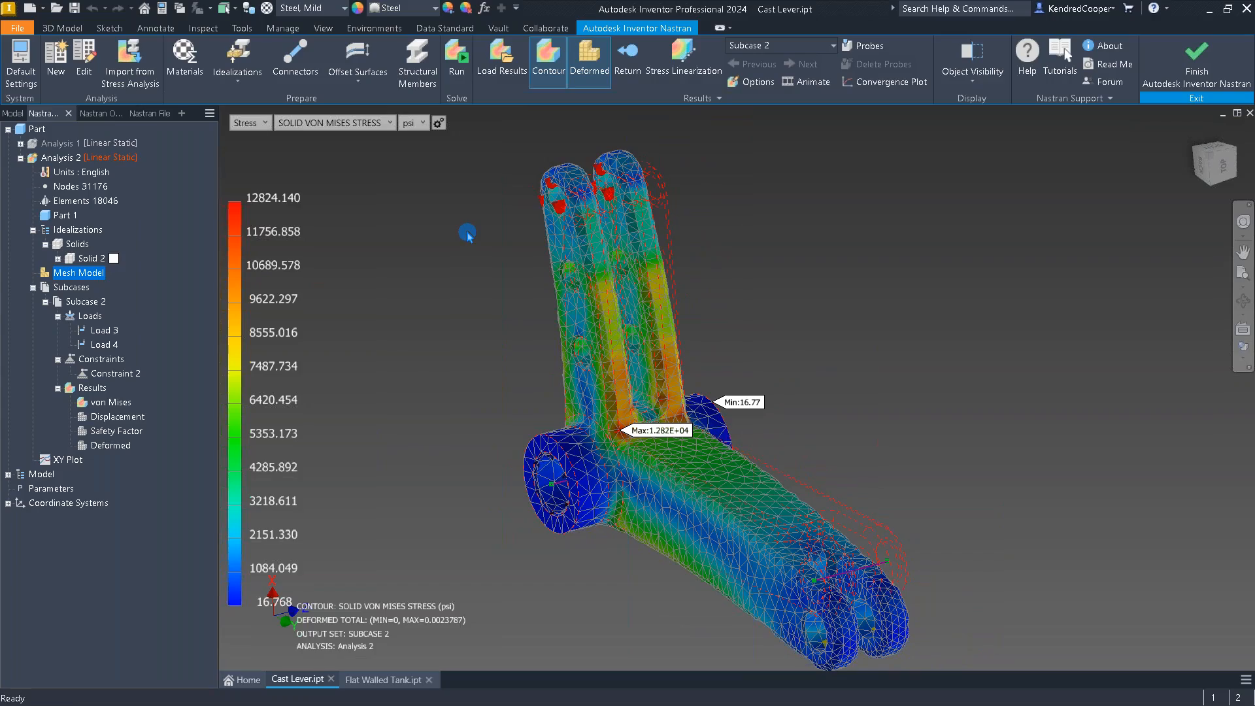
pyautogui.scroll(8, 460, 274)
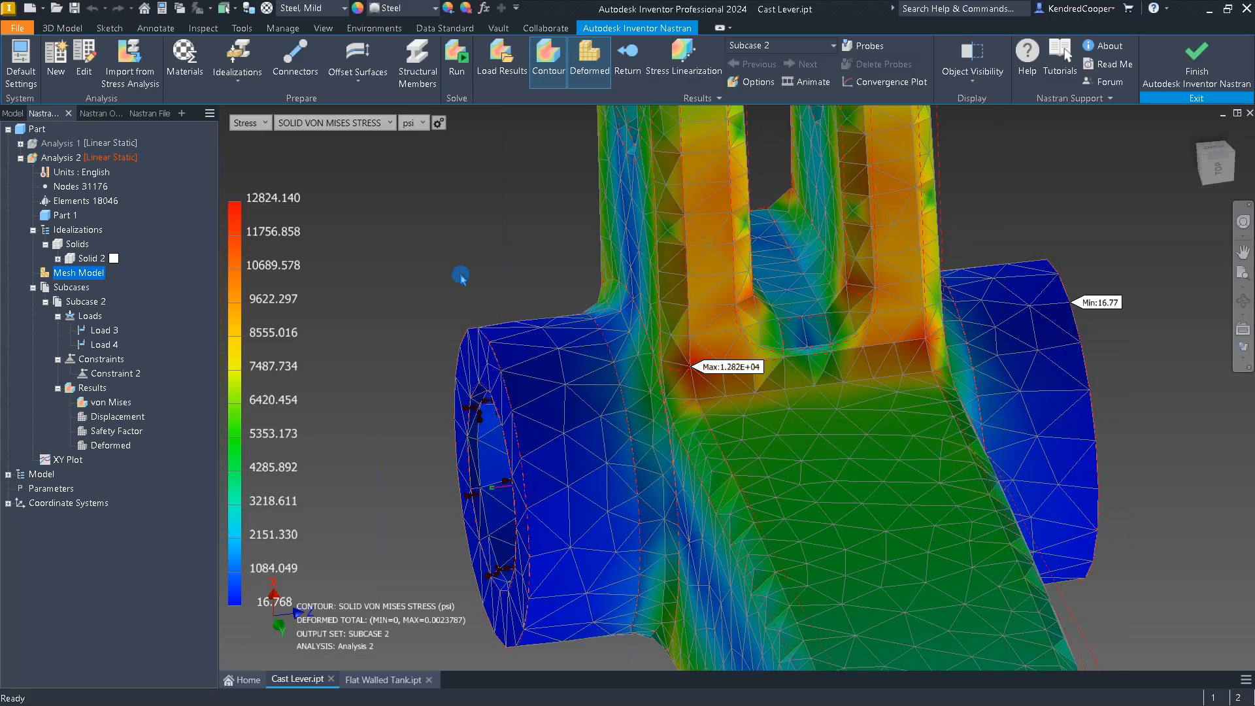
pyautogui.rightClick(99, 277)
pyautogui.click(131, 288)
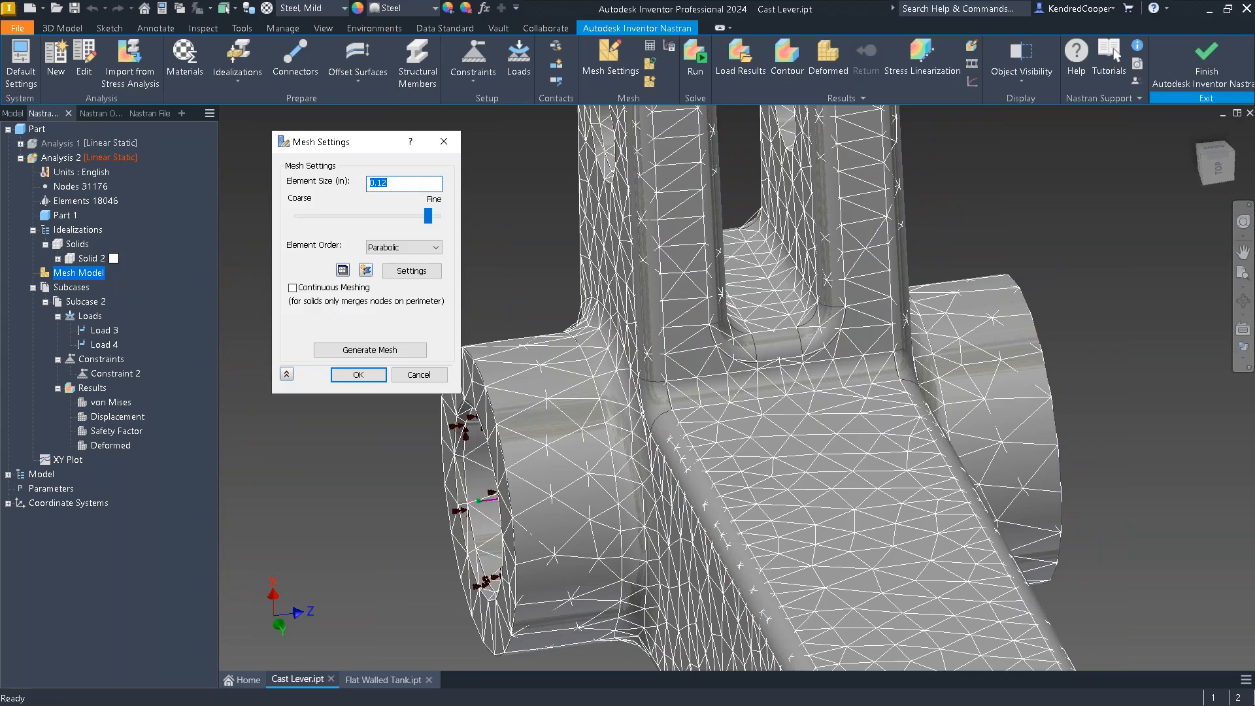
pyautogui.write('.13')
pyautogui.click(345, 374)
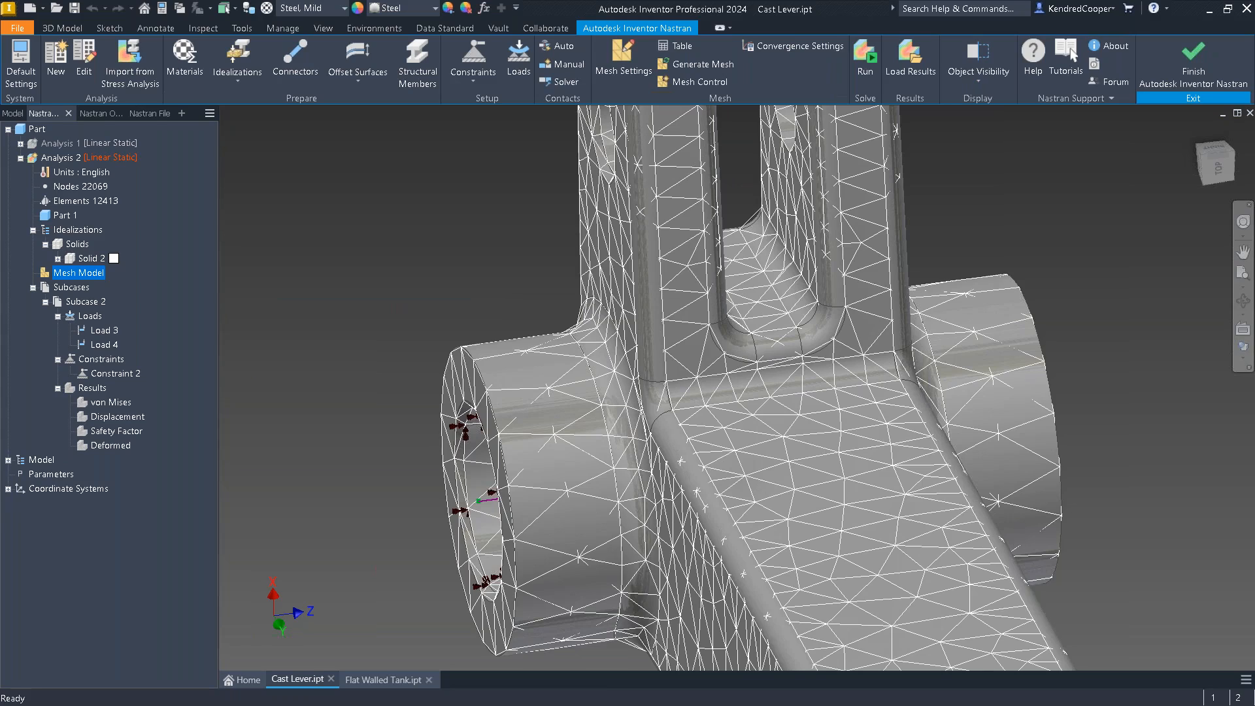
pyautogui.click(865, 58)
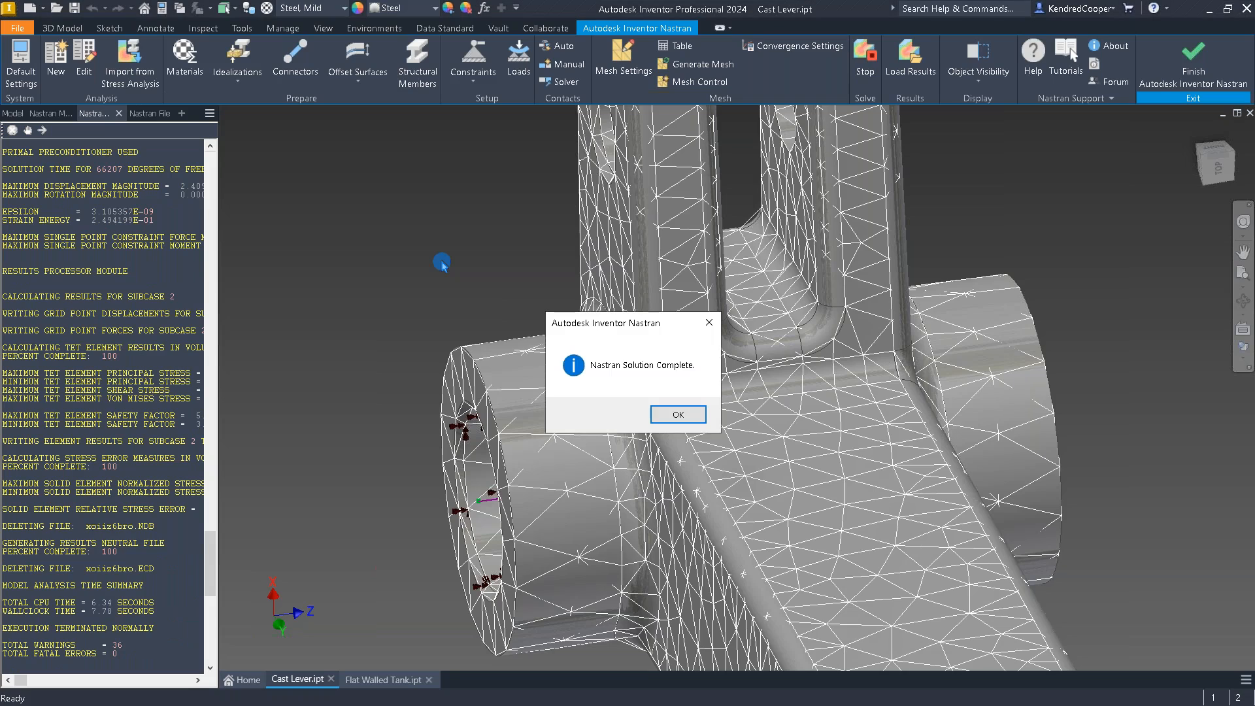
pyautogui.click(677, 415)
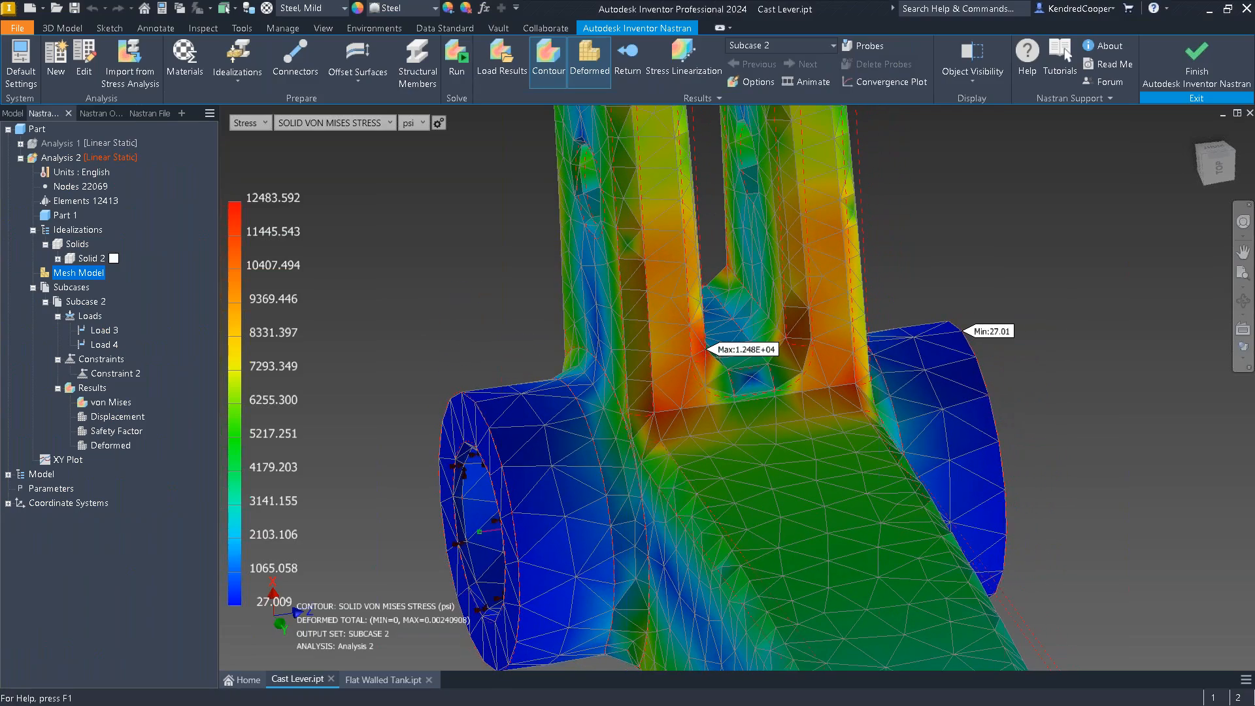
# Step: In the Excel workbook, replace the Test 4 stress value with 12483.59
pyautogui.hotkey('alt', 'Tab')
pyautogui.press('Up')
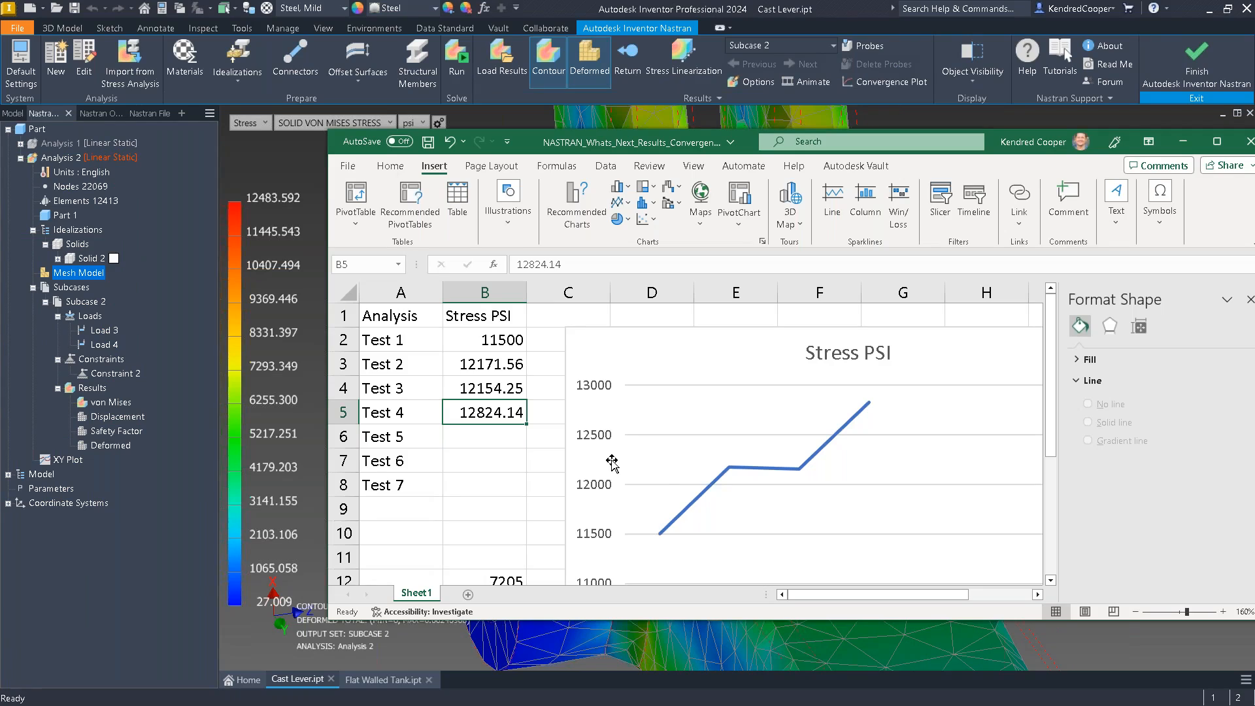
pyautogui.write('12483')
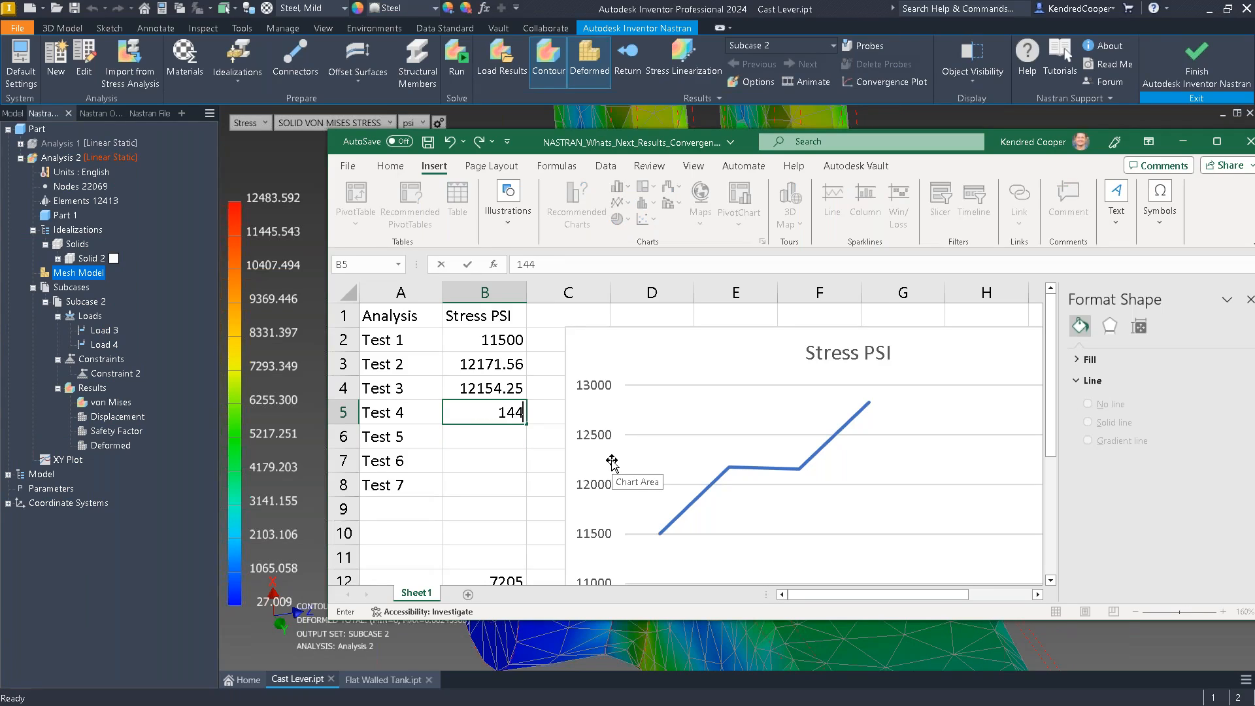
pyautogui.write('.59')
pyautogui.press('Return')
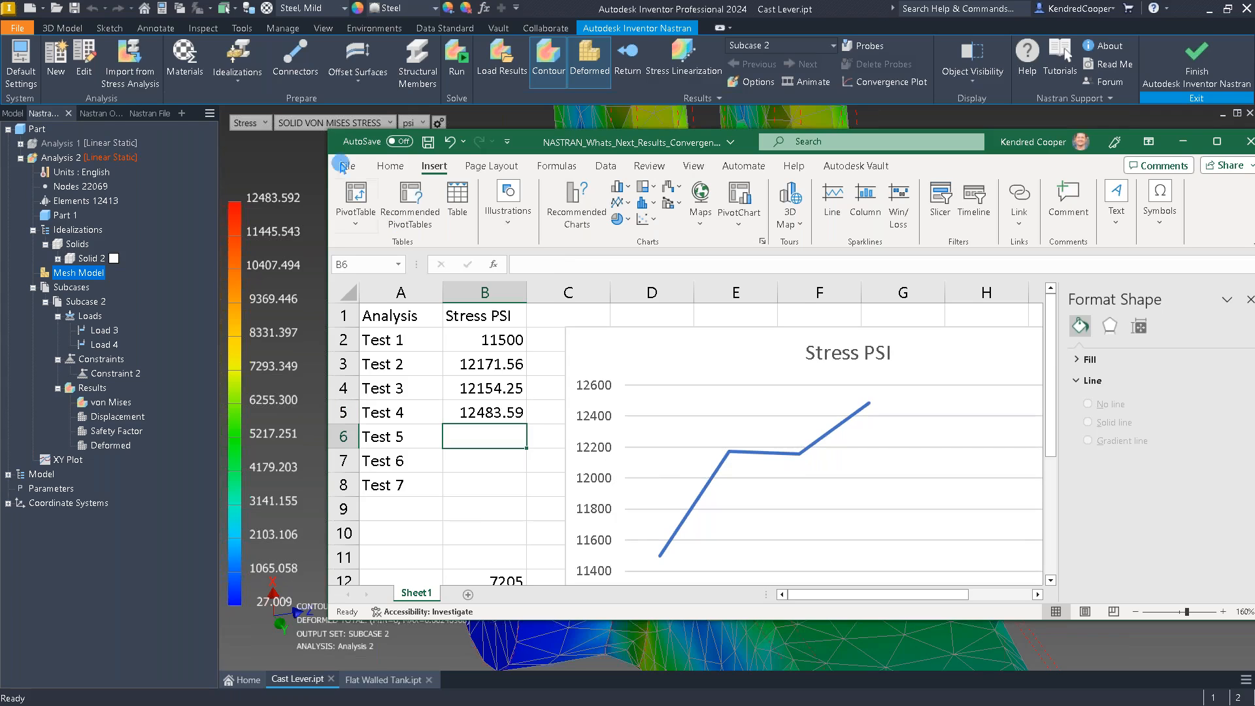
# Step: Return to Inventor, start a new mesh control, and select the lever's adjoining flat faces with the fillets between them and along one side
pyautogui.click(313, 173)
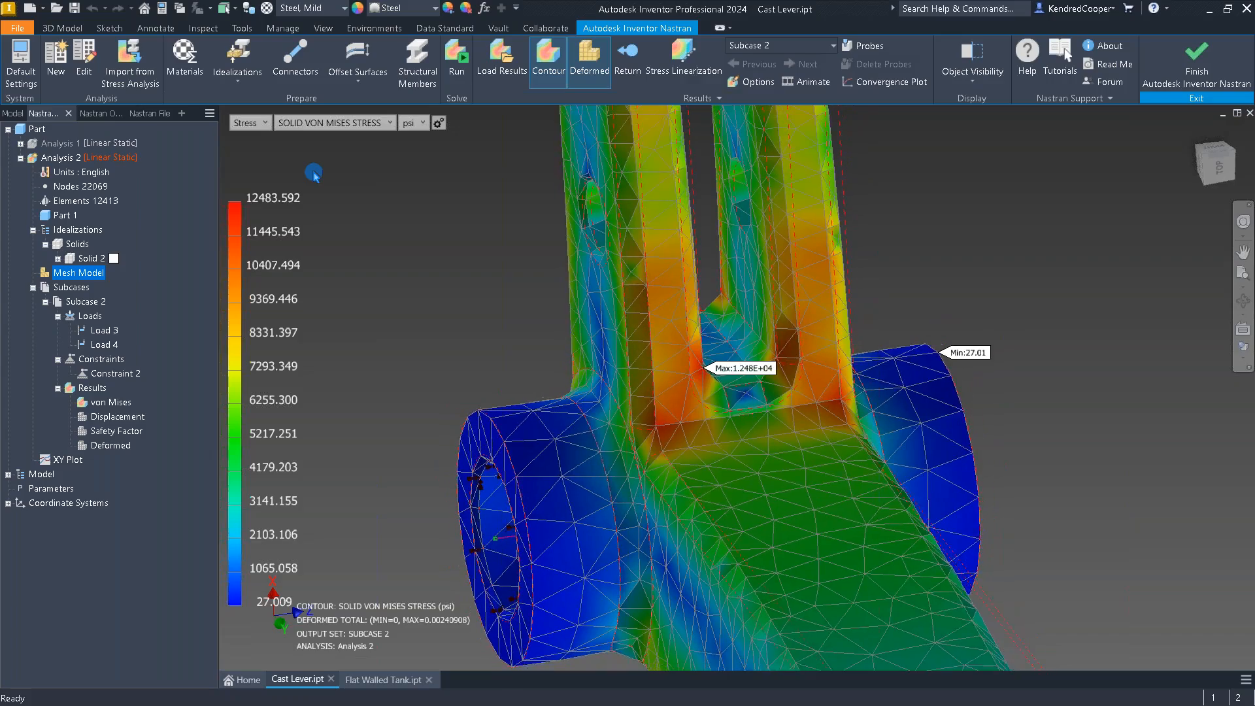
pyautogui.click(627, 56)
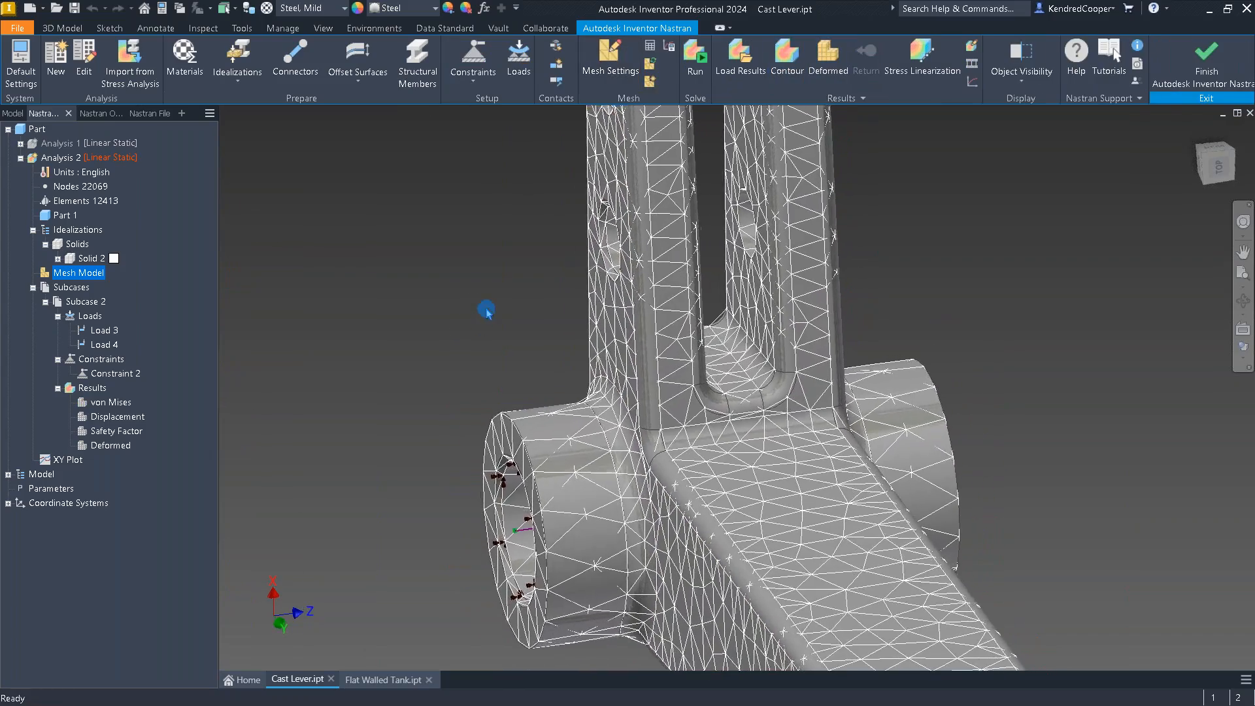
pyautogui.click(650, 82)
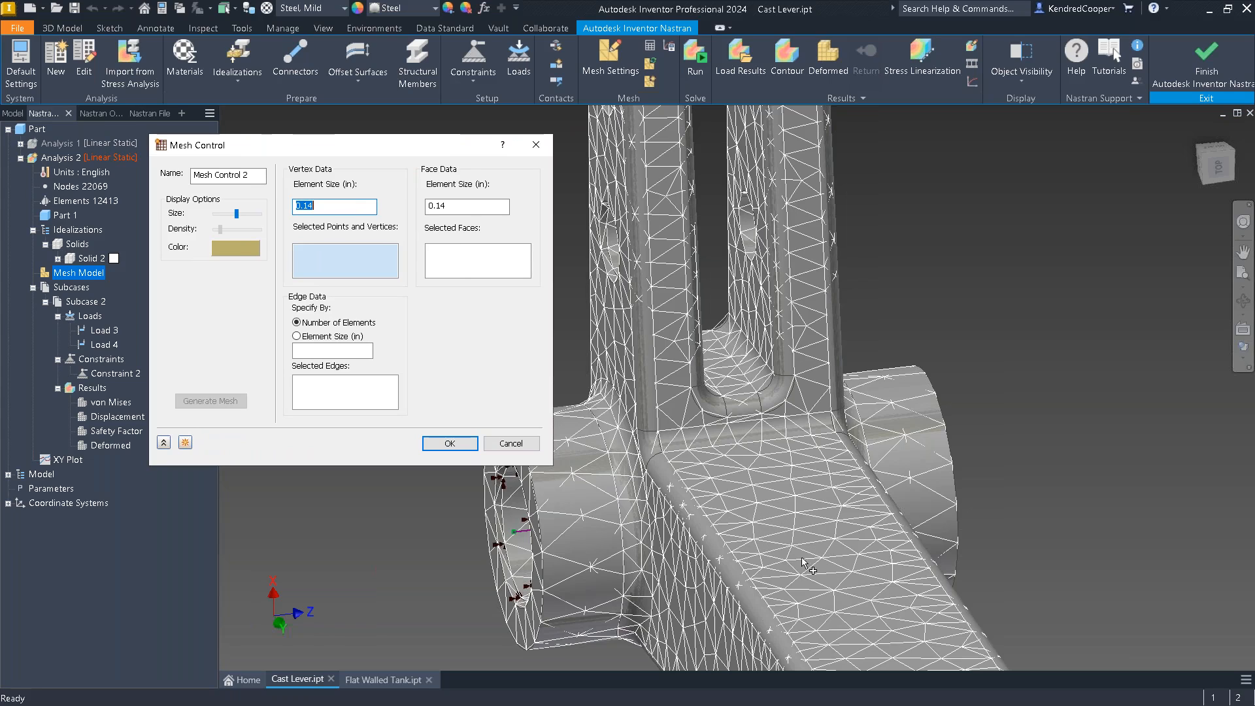
pyautogui.click(483, 264)
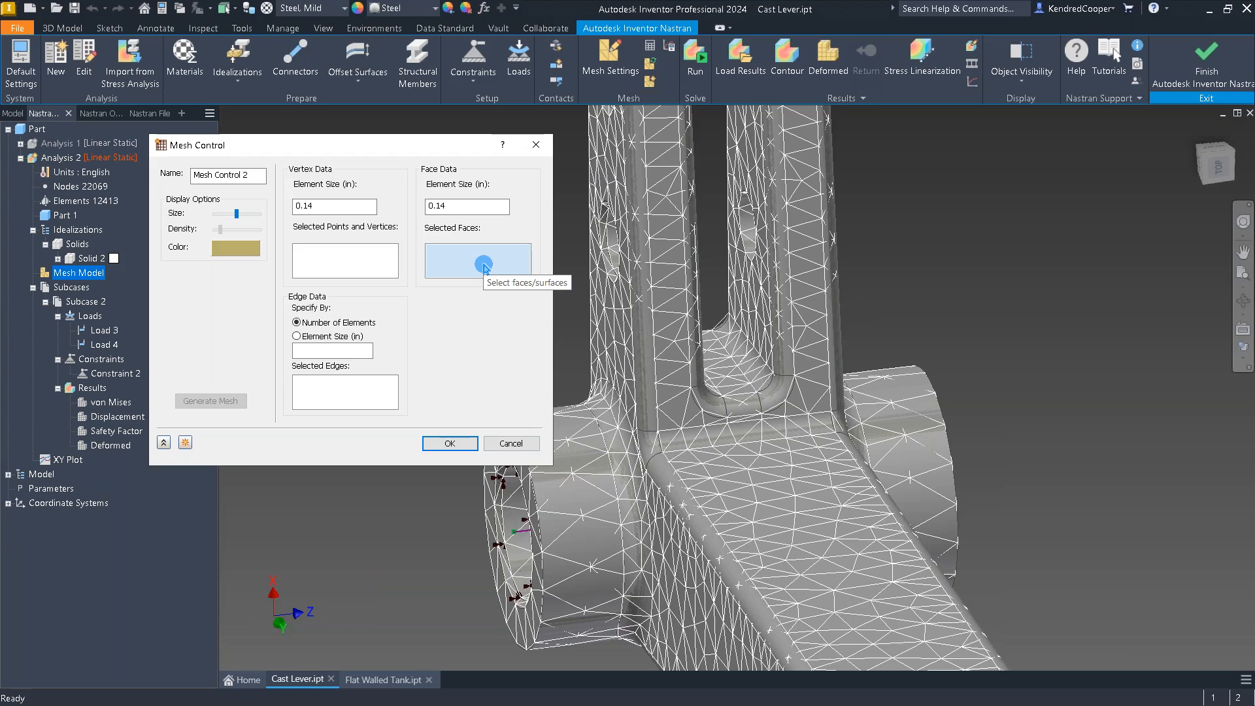
pyautogui.click(648, 383)
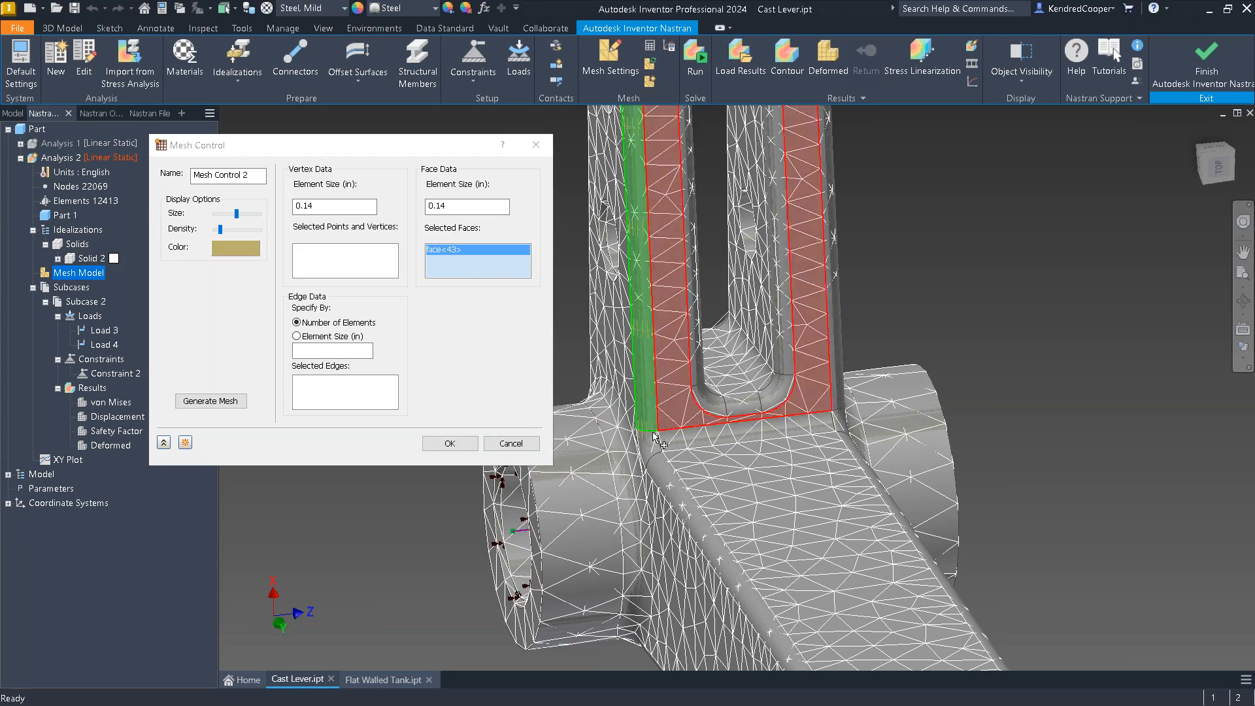
pyautogui.click(651, 447)
pyautogui.click(670, 484)
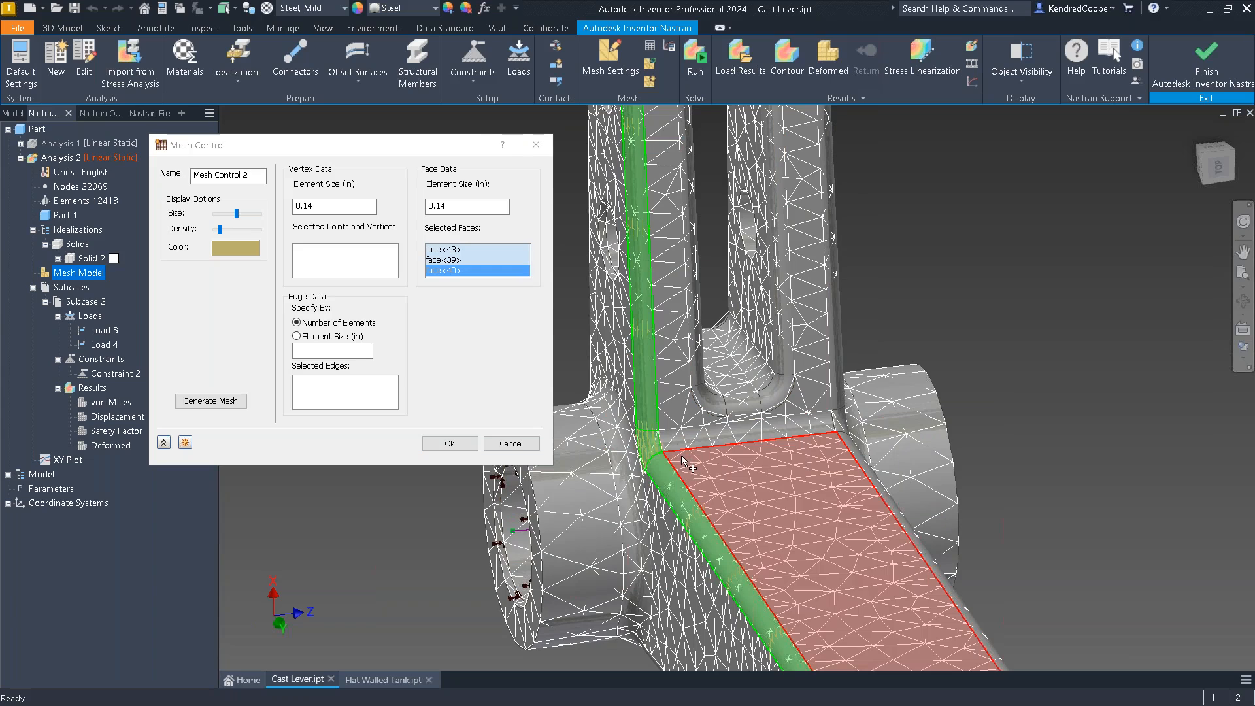
pyautogui.click(693, 468)
pyautogui.click(682, 444)
pyautogui.click(679, 403)
# Step: Add the fillet faces around the slot and along the lever's opposite side to the mesh control's face selection
pyautogui.click(700, 372)
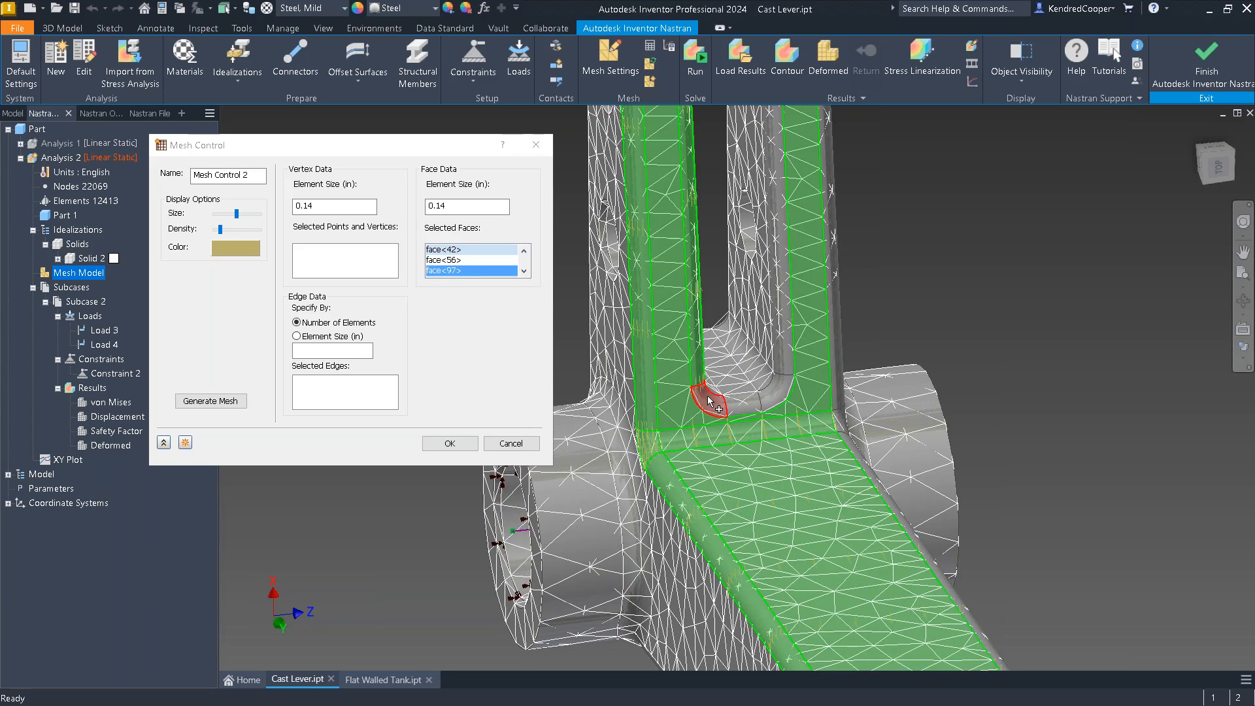
pyautogui.click(708, 398)
pyautogui.click(775, 388)
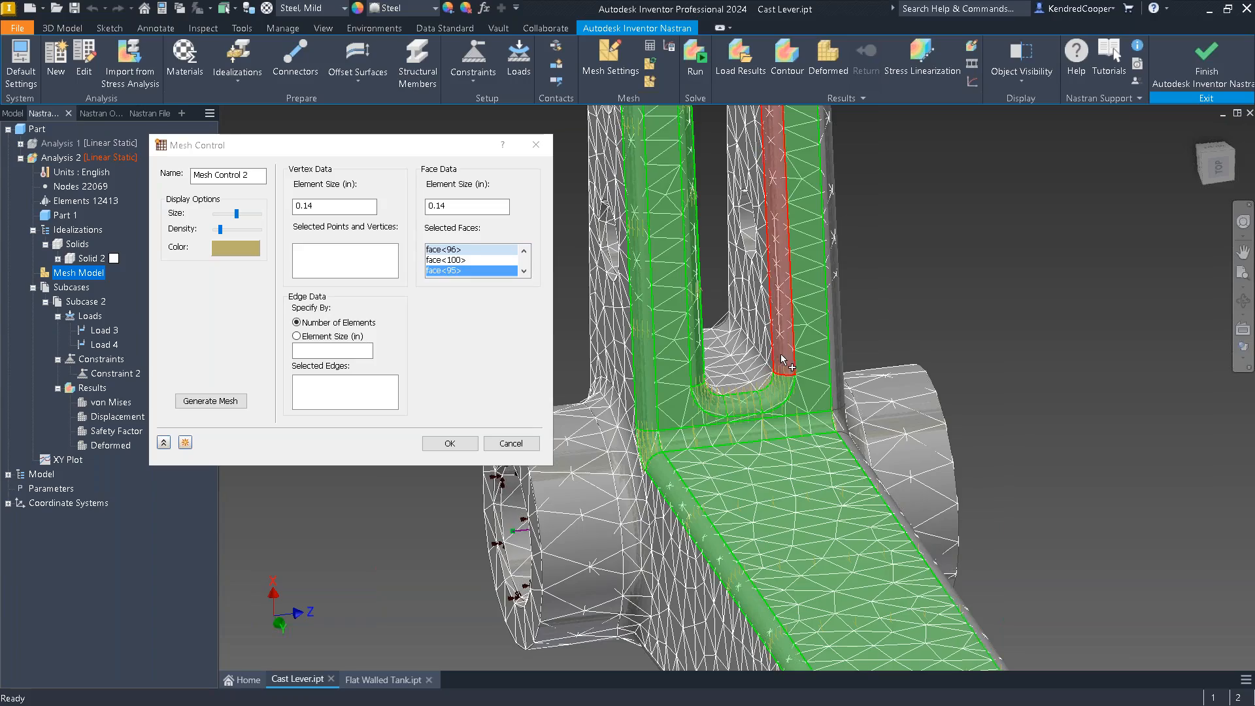
pyautogui.click(781, 357)
pyautogui.keyDown('shift'); pyautogui.moveTo(819, 381); pyautogui.dragTo(858, 462, button='middle'); pyautogui.keyUp('shift')
pyautogui.click(855, 465)
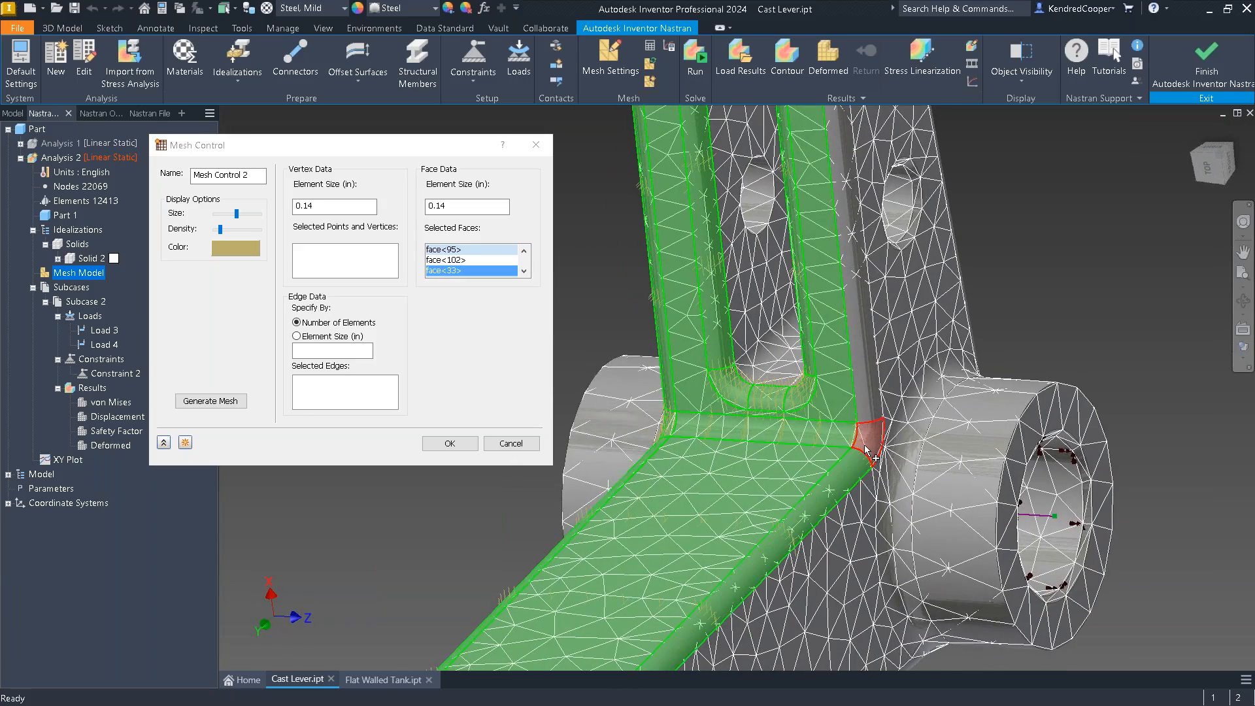
pyautogui.click(869, 439)
pyautogui.click(862, 398)
pyautogui.keyDown('shift'); pyautogui.moveTo(739, 451); pyautogui.dragTo(481, 204, button='middle'); pyautogui.keyUp('shift')
# Step: Apply a 0.12 in element size to the mesh control's selected faces, remesh the lever, and rerun the Nastran analysis
pyautogui.doubleClick(482, 205)
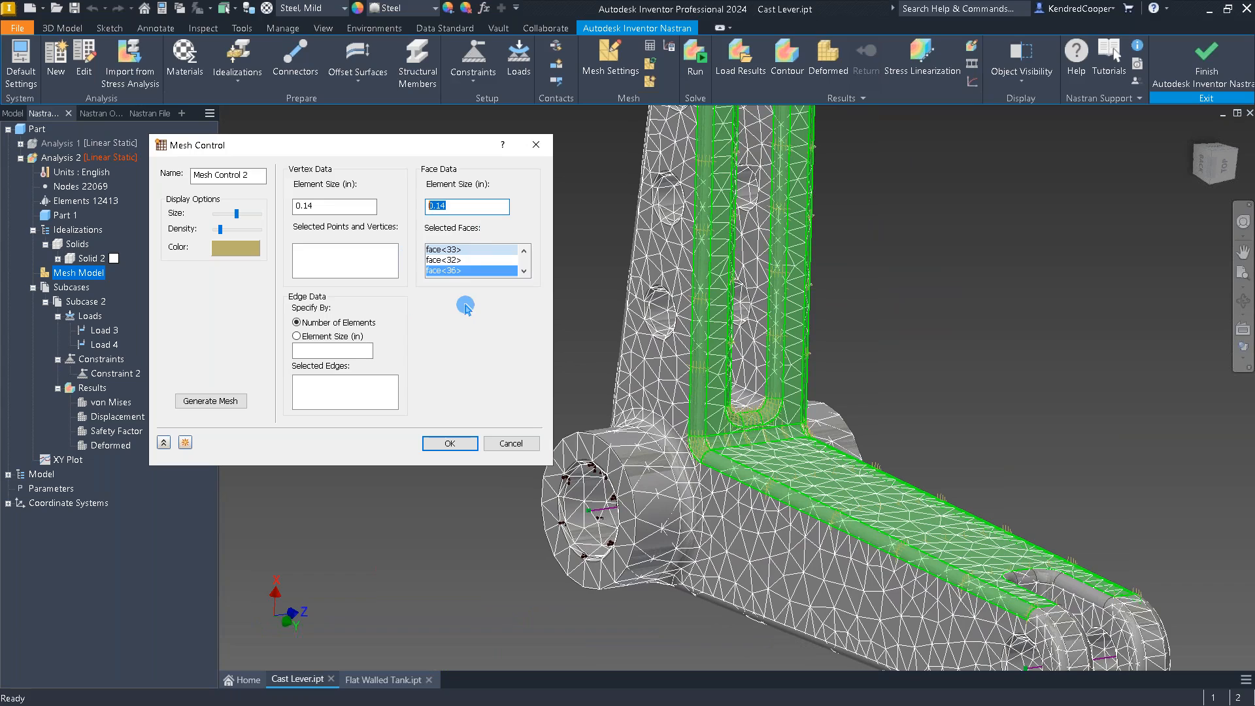
pyautogui.write('.1')
pyautogui.click(460, 443)
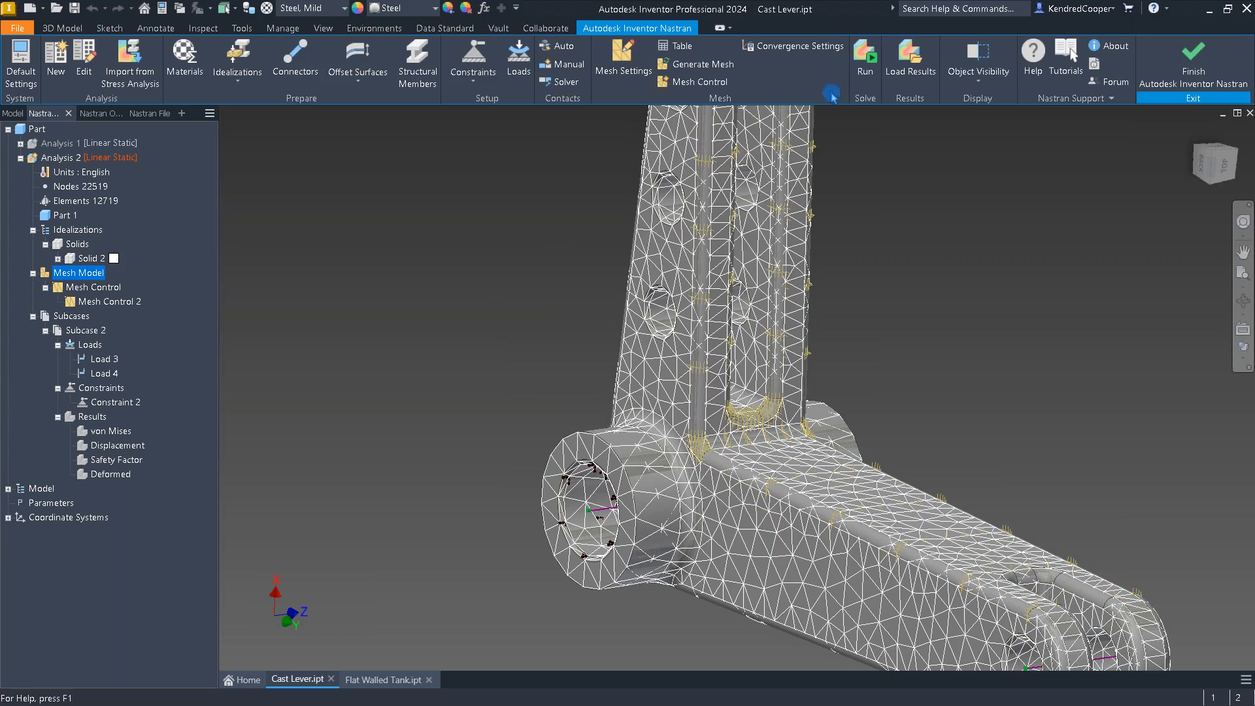
pyautogui.click(865, 59)
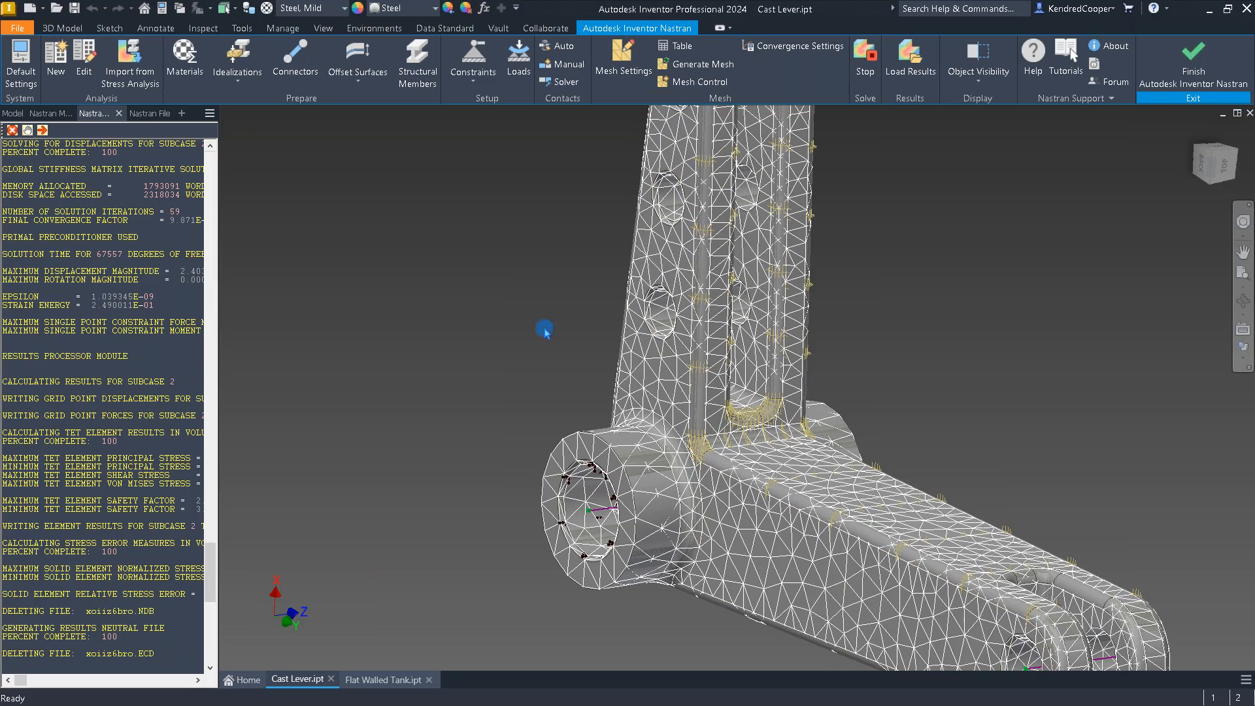
pyautogui.click(678, 414)
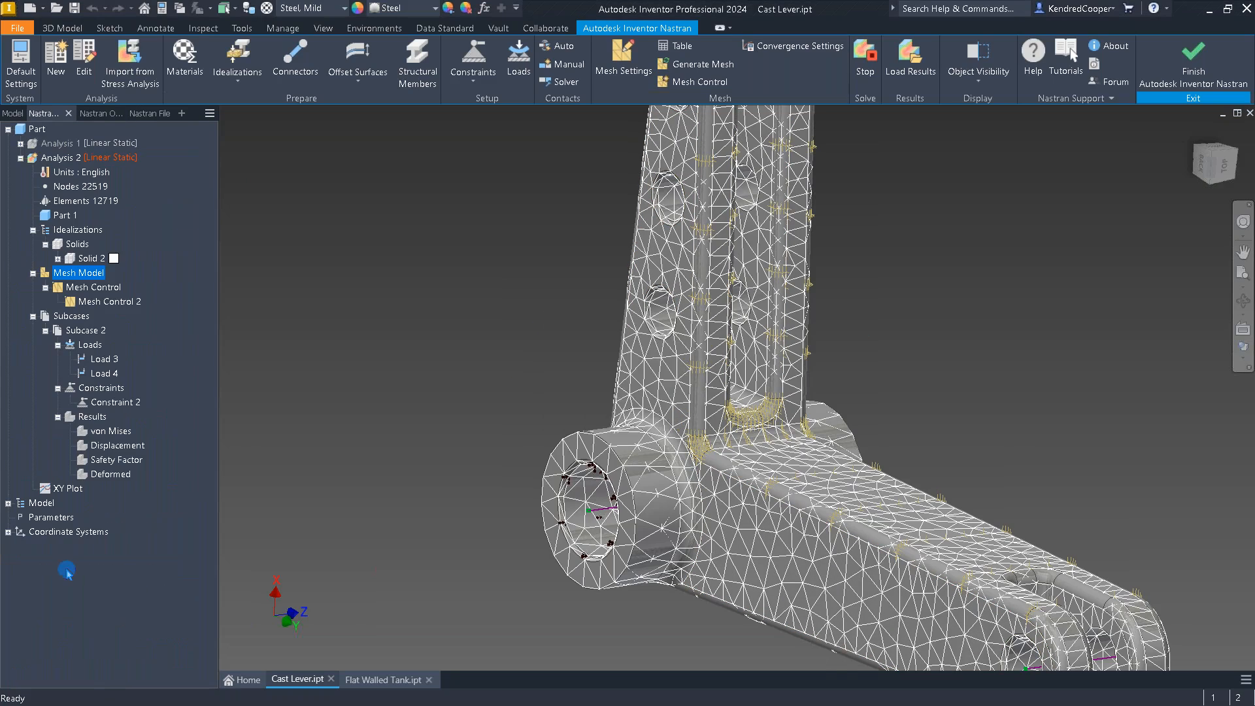
# Step: Switch to the Excel workbook and enter a stress value of 12048.99 for Test 5
pyautogui.hotkey('alt', 'Tab')
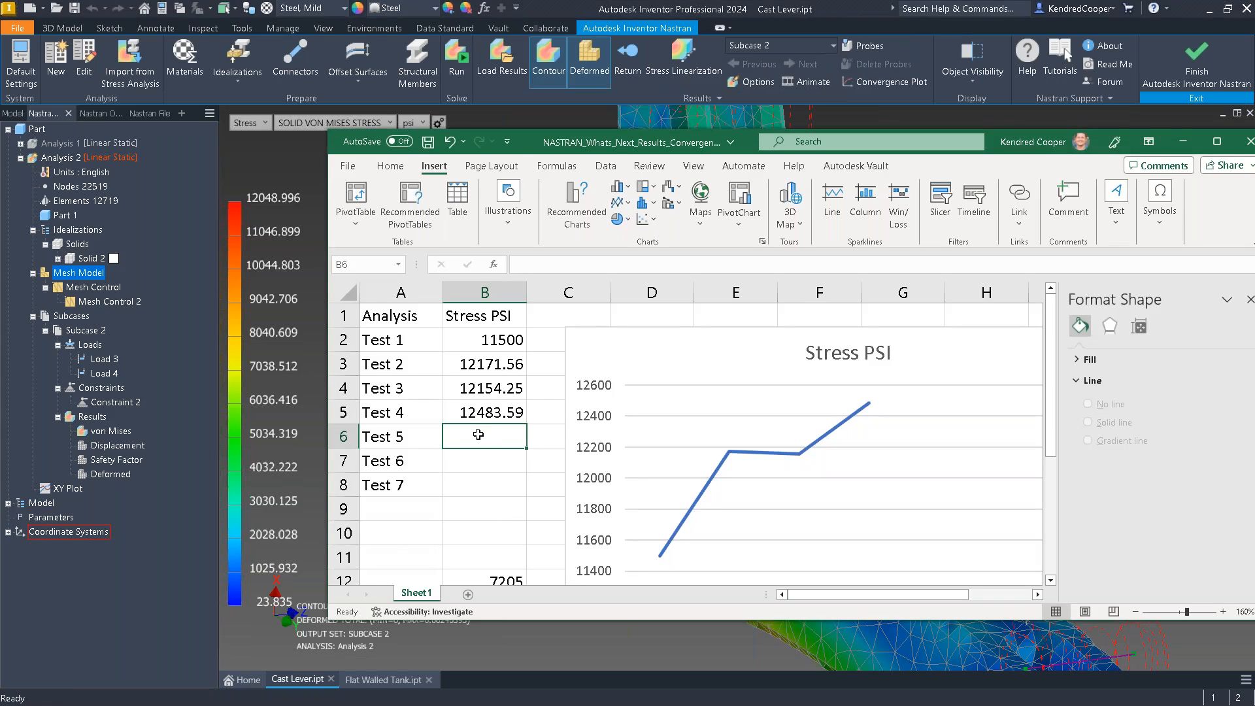
pyautogui.write('12048')
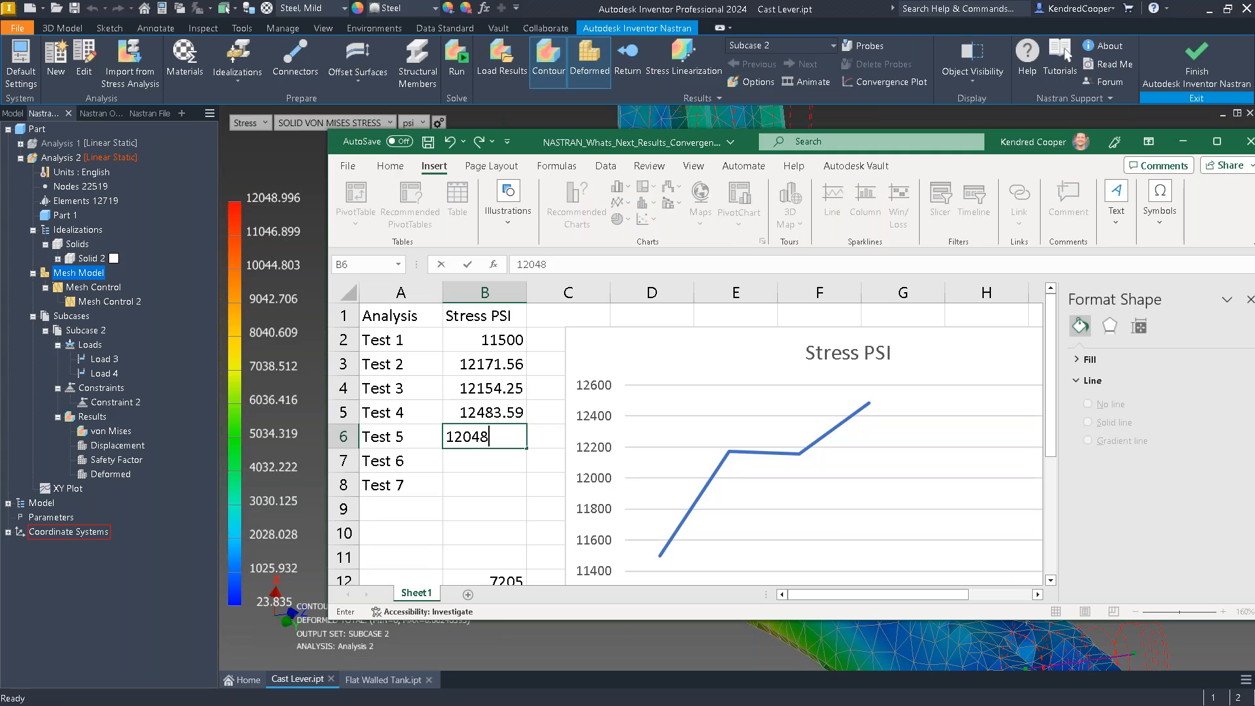
pyautogui.write('.99')
pyautogui.press('Return')
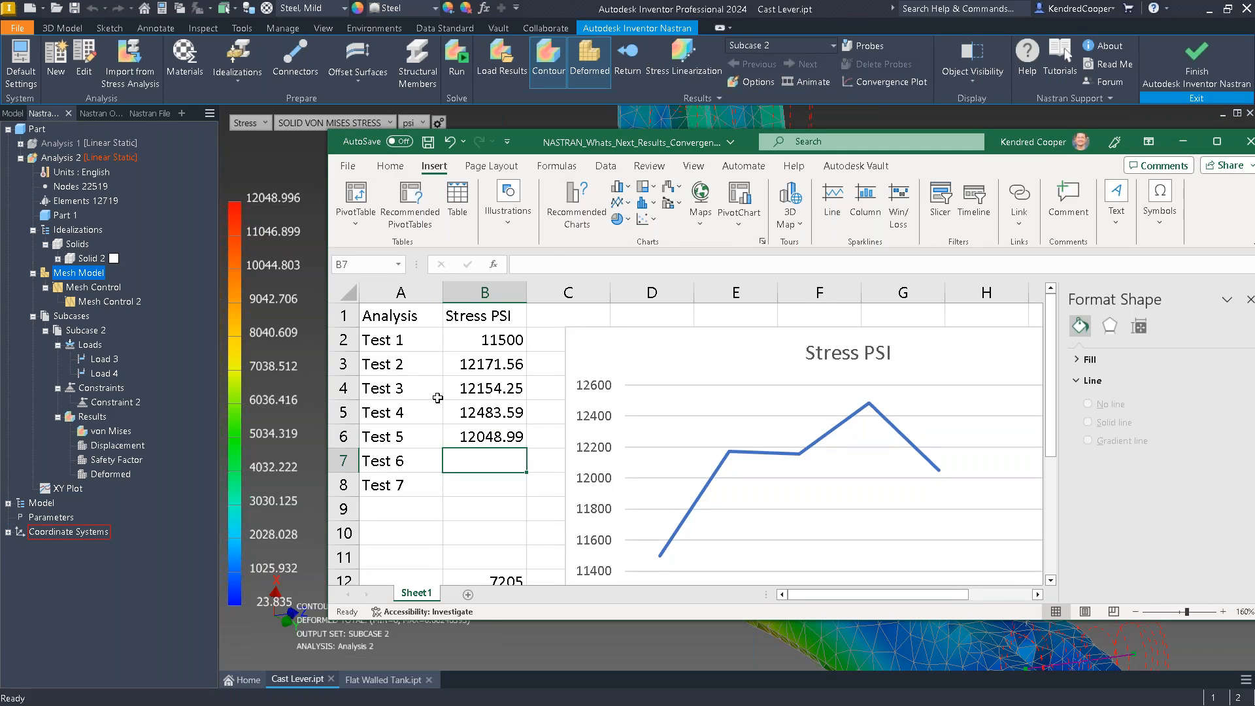
# Step: Return to Inventor and edit Mesh Control 2, setting its face element size to 0.1 in
pyautogui.hotkey('alt', 'Tab')
pyautogui.click(504, 280)
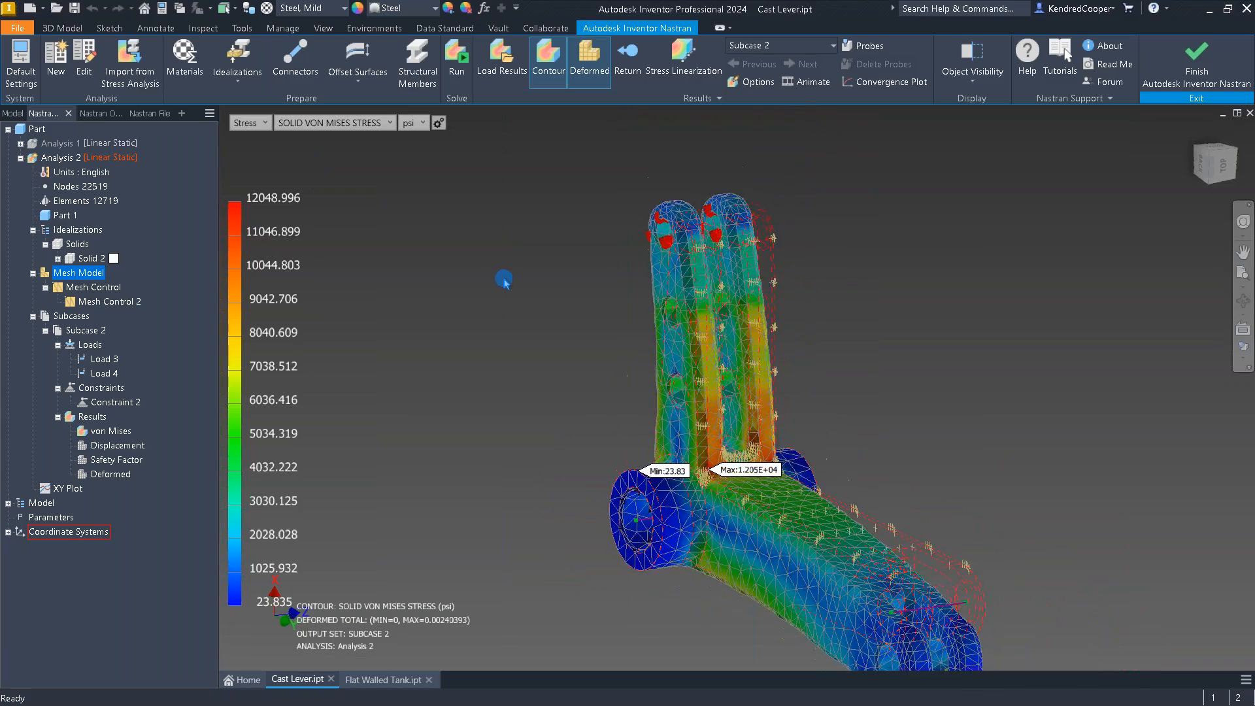
pyautogui.rightClick(97, 289)
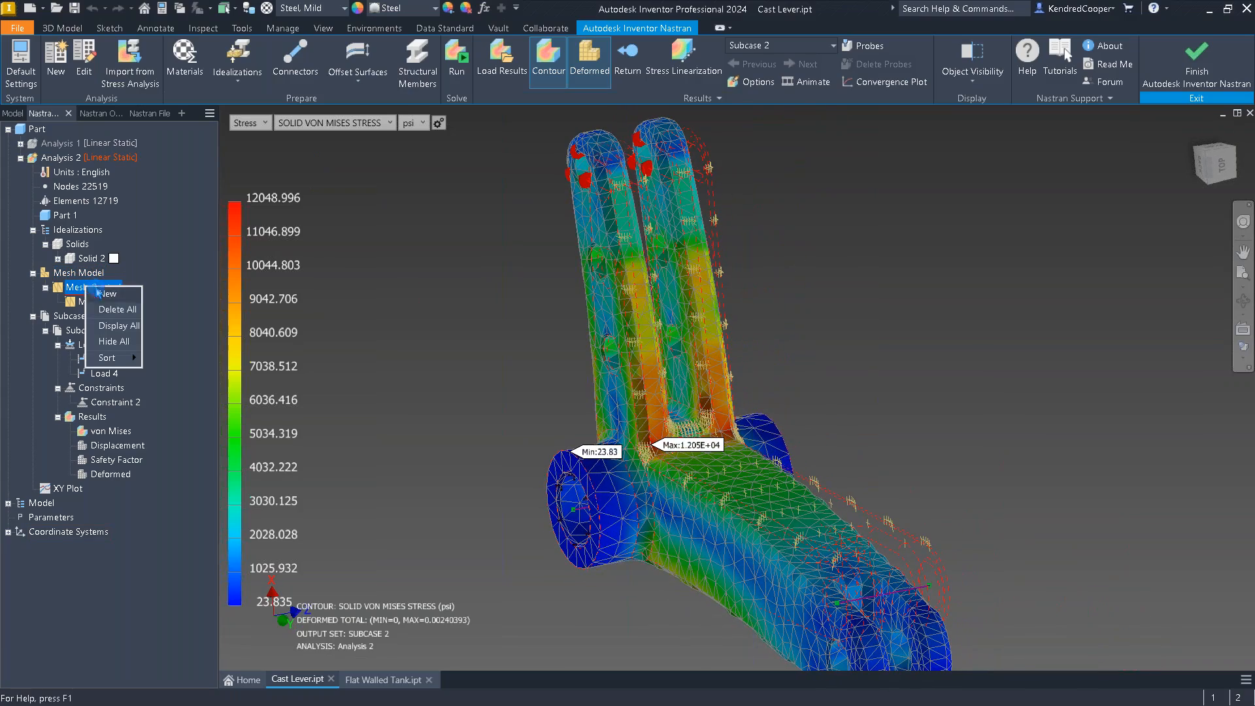
pyautogui.rightClick(79, 299)
pyautogui.click(106, 309)
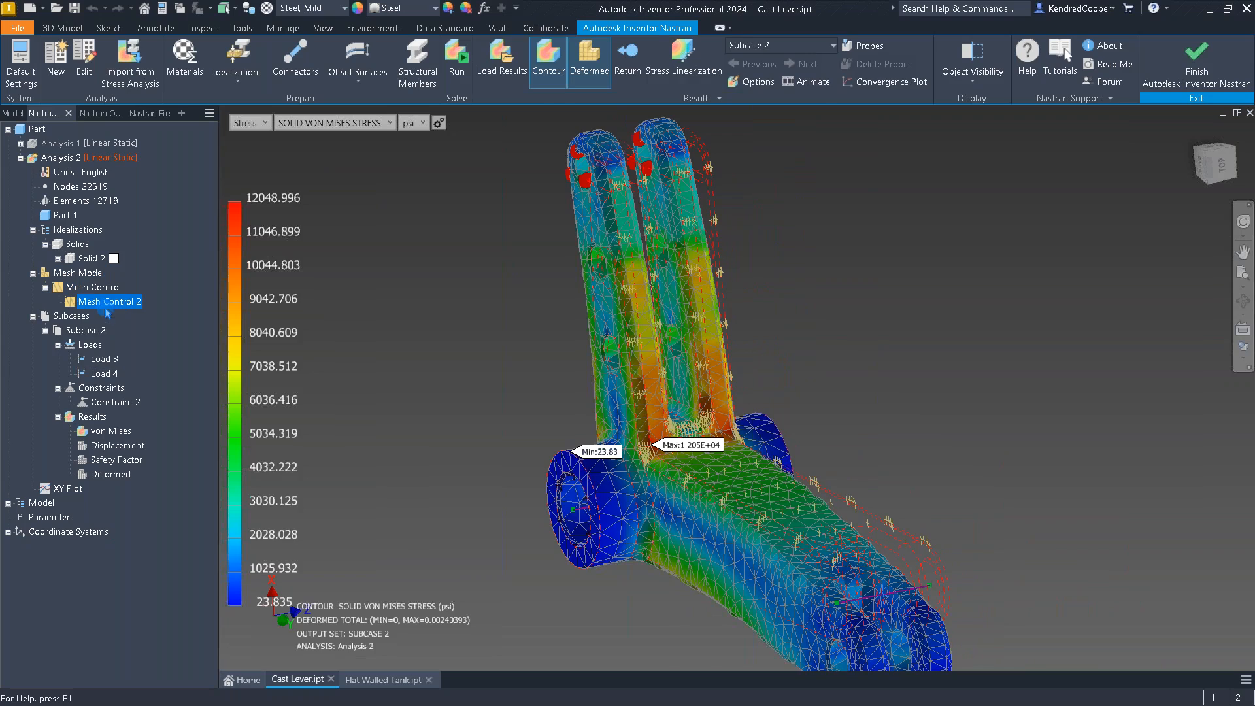
pyautogui.moveTo(479, 208); pyautogui.dragTo(316, 207)
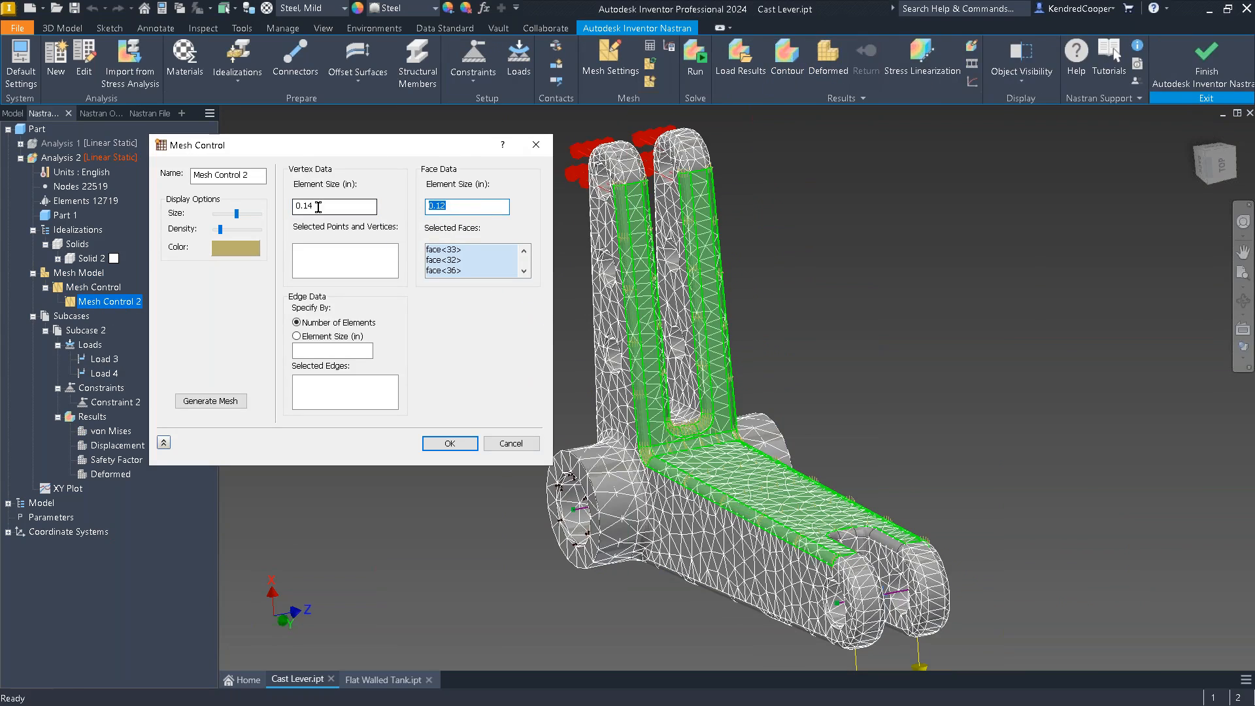
pyautogui.write('.1')
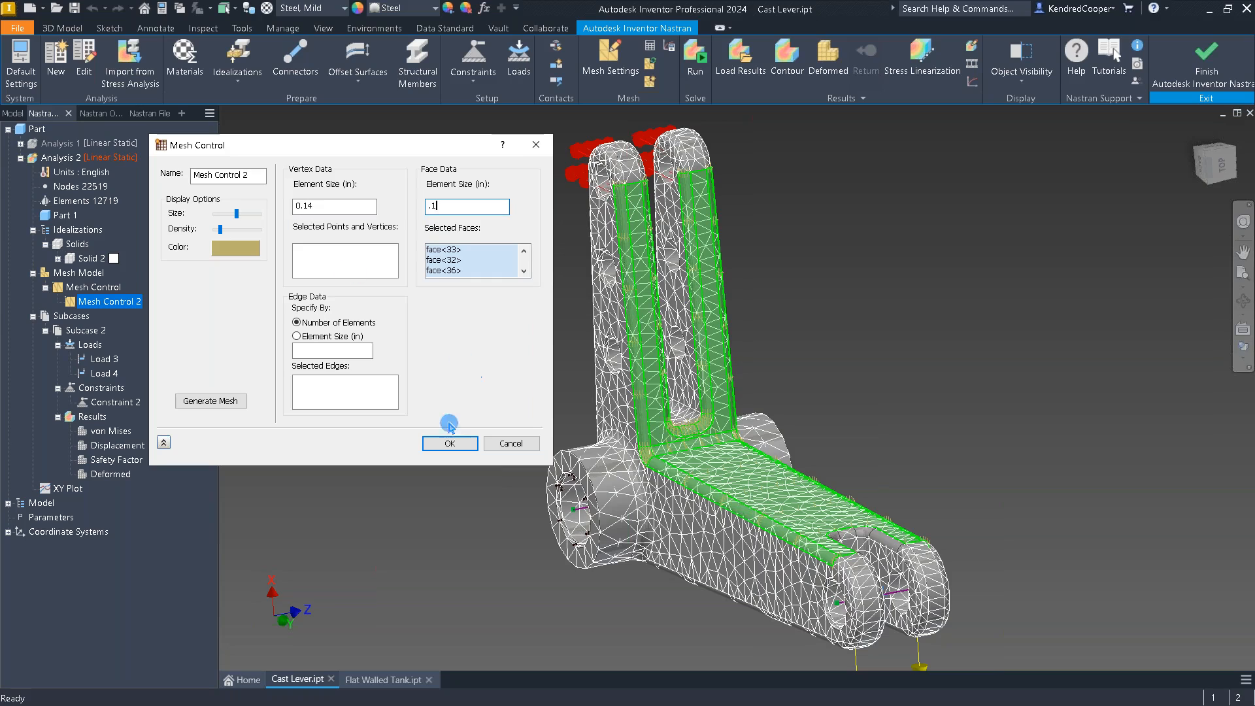
pyautogui.click(449, 443)
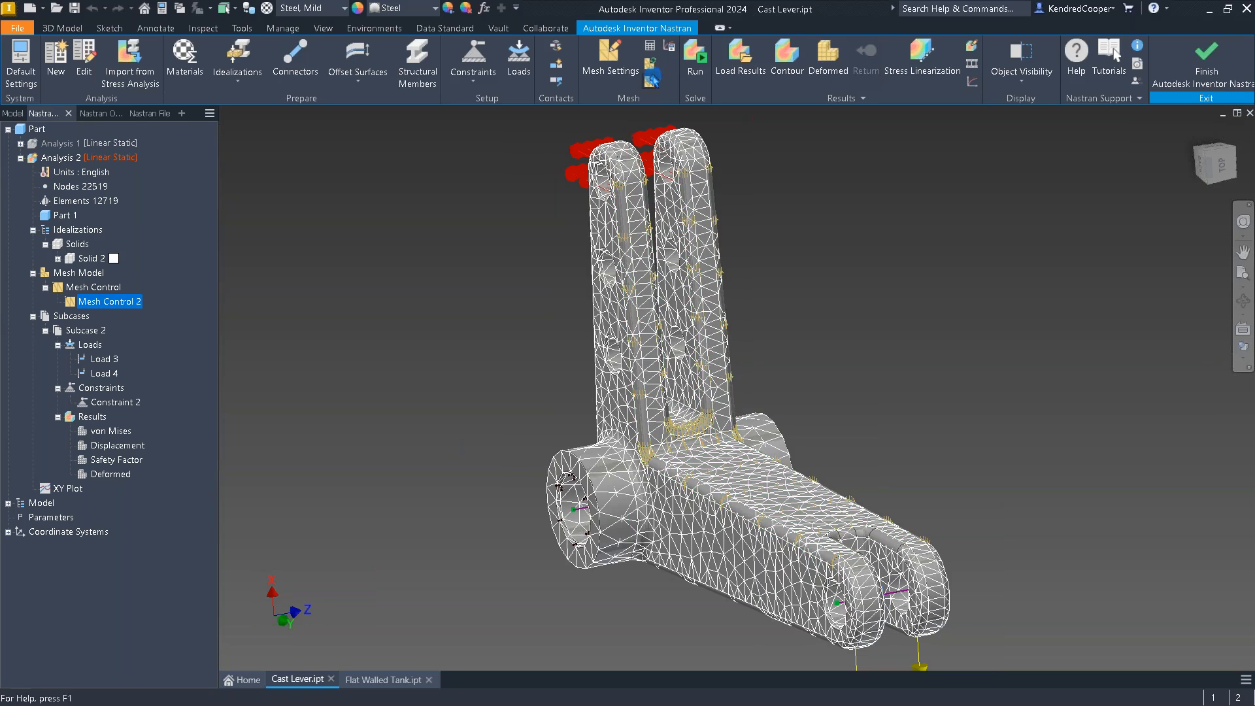
# Step: Regenerate the lever's mesh with the updated mesh control and rerun the Nastran analysis to completion
pyautogui.click(650, 64)
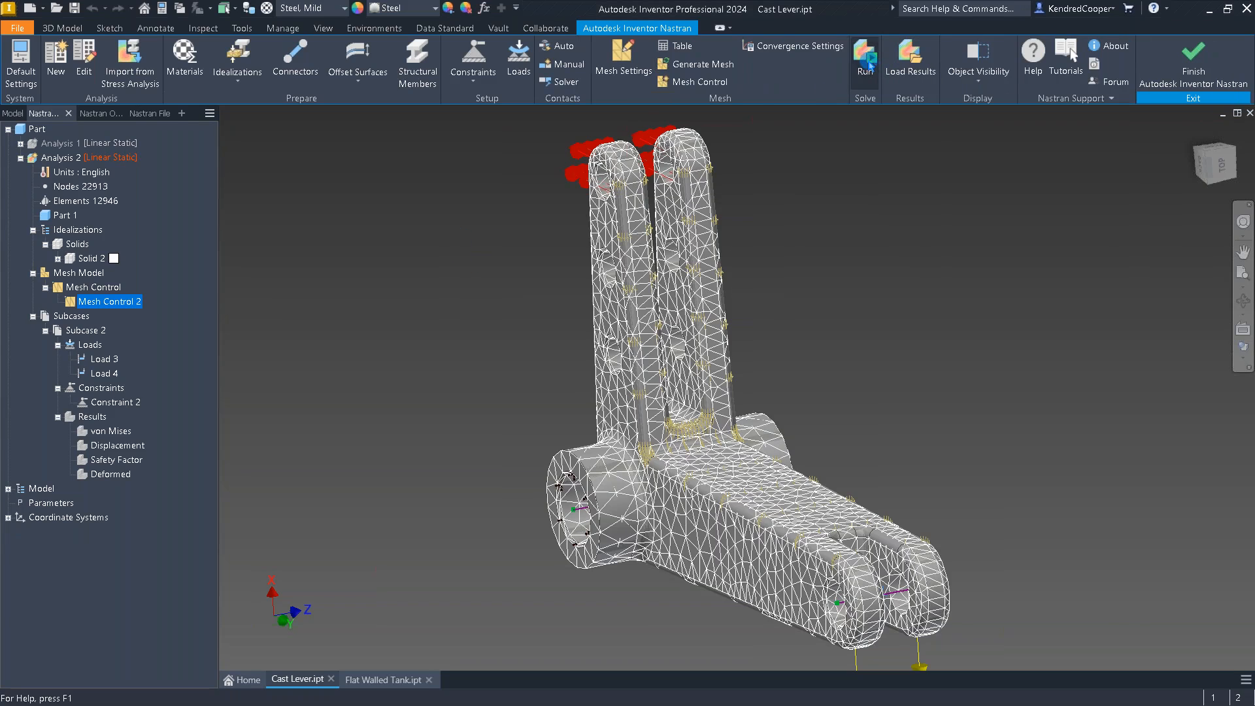
pyautogui.click(869, 66)
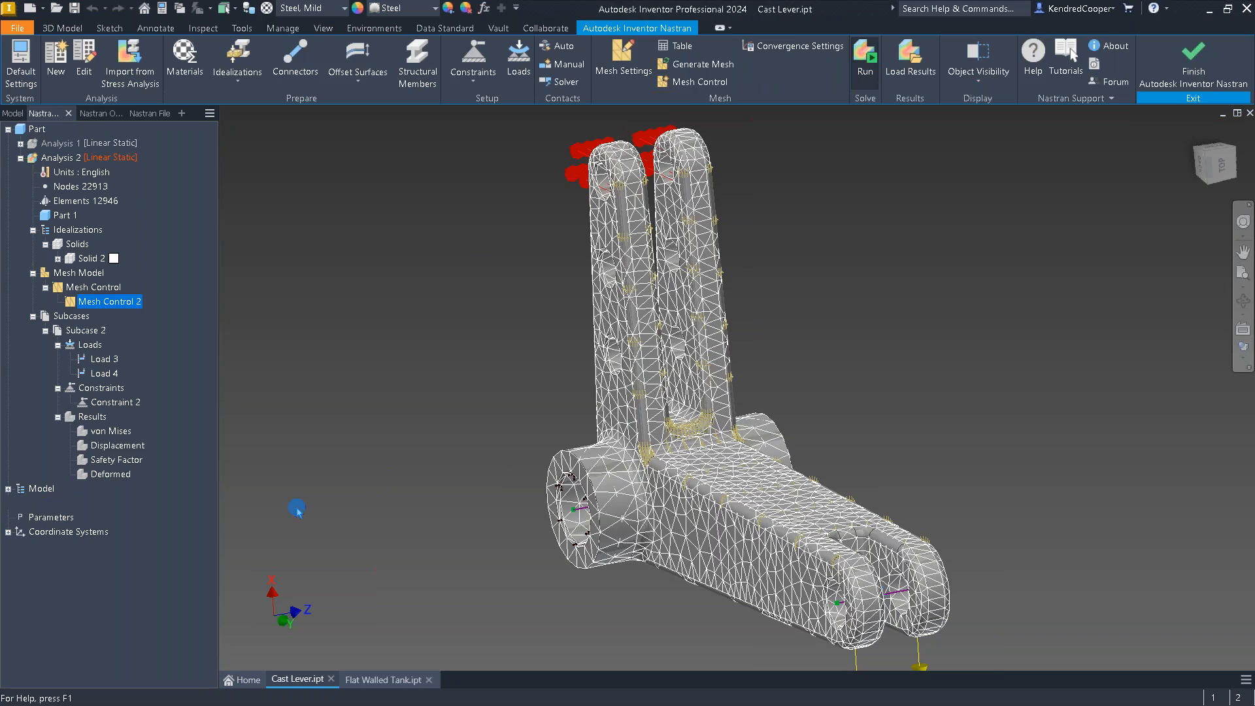
pyautogui.hotkey('alt', 'Tab')
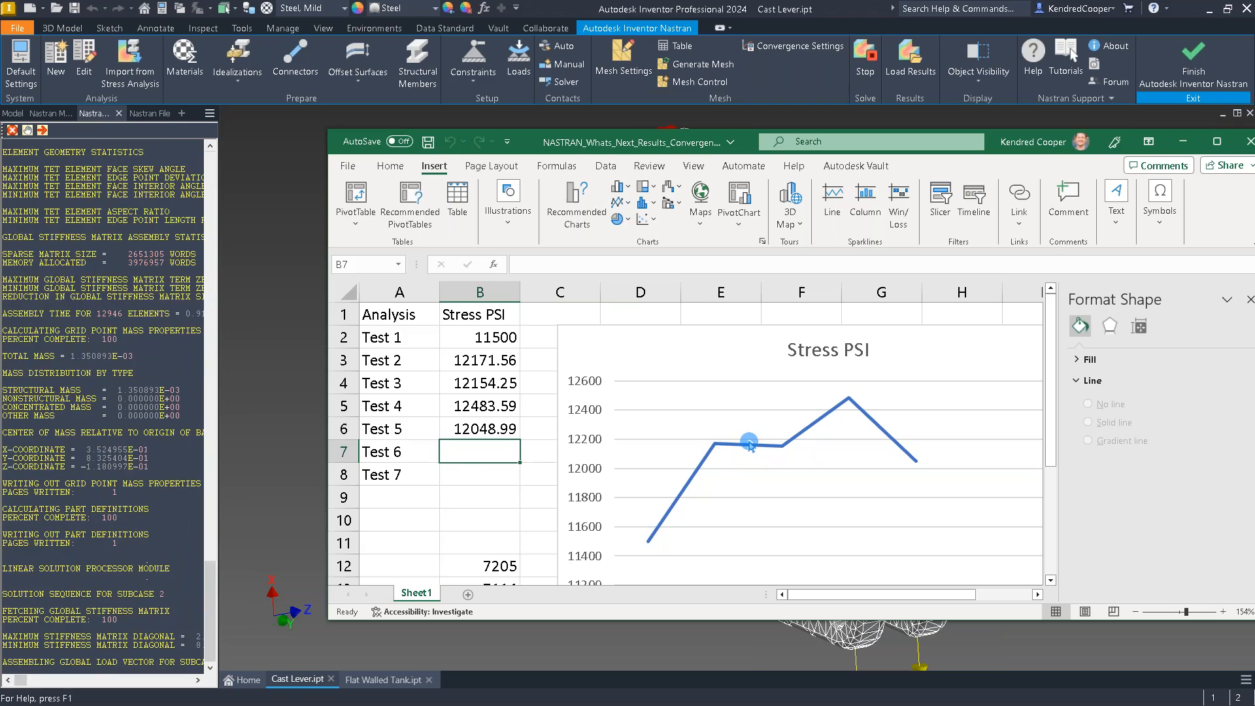
pyautogui.moveTo(750, 446)
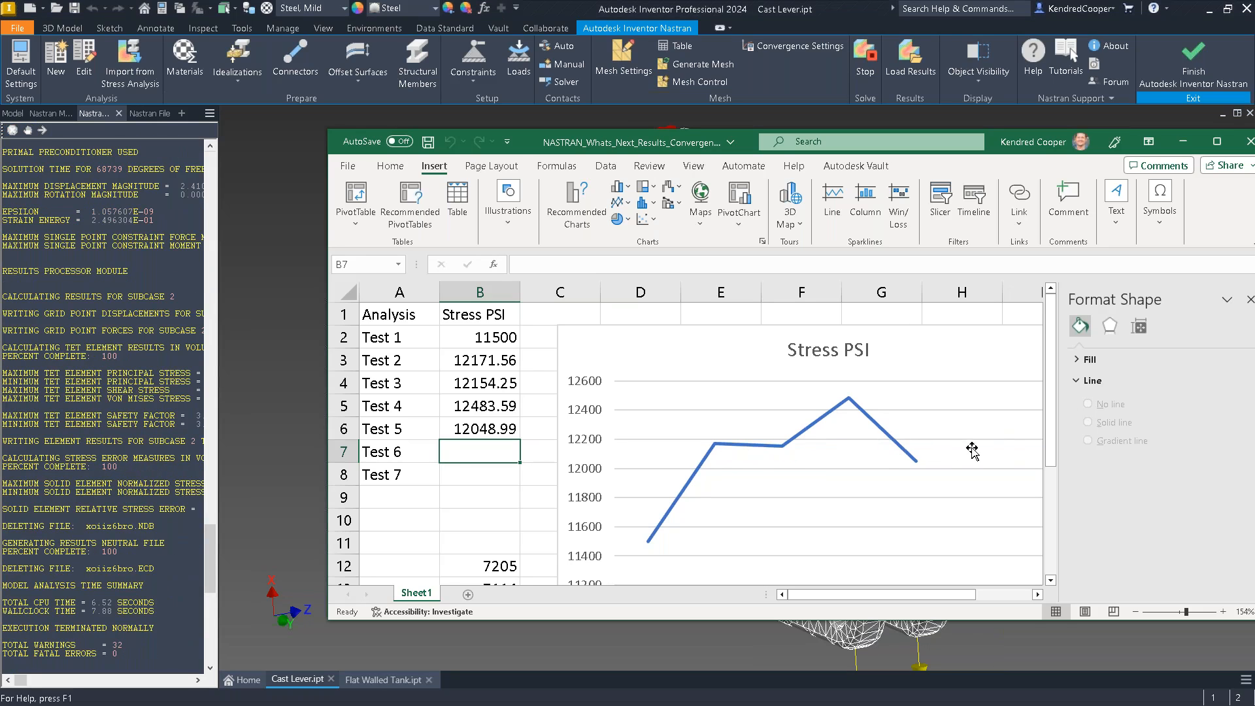
pyautogui.click(300, 359)
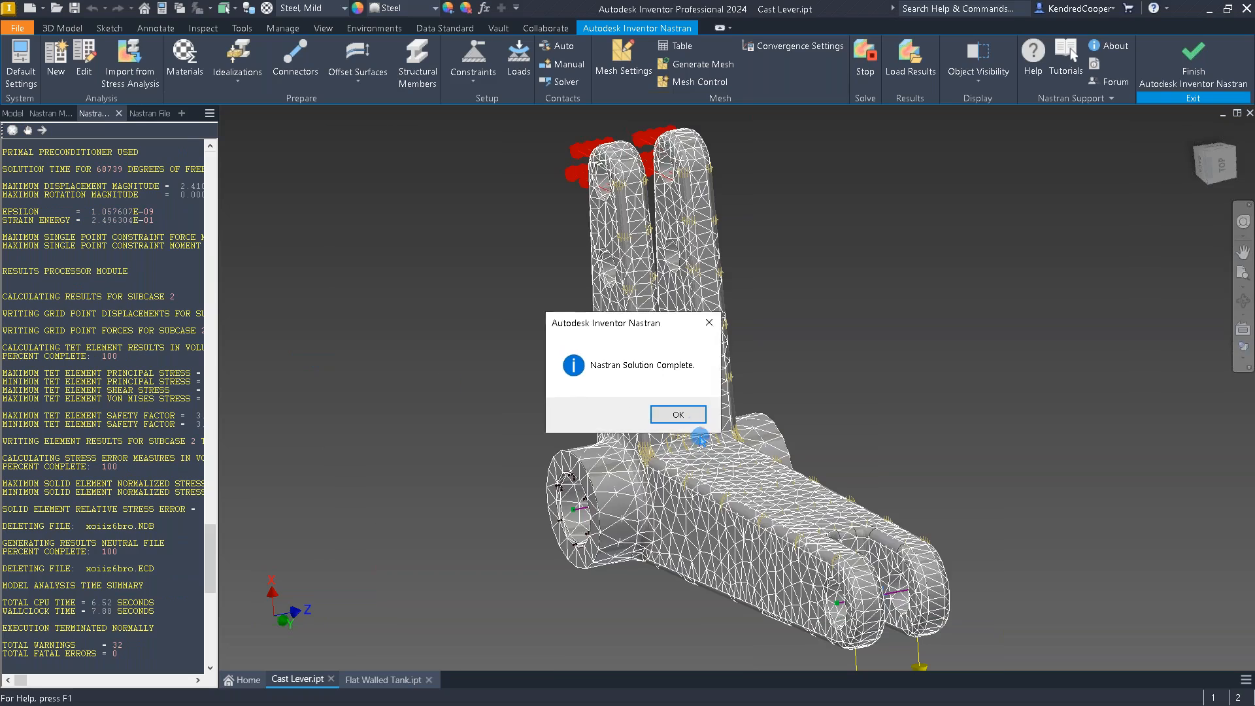
pyautogui.click(679, 419)
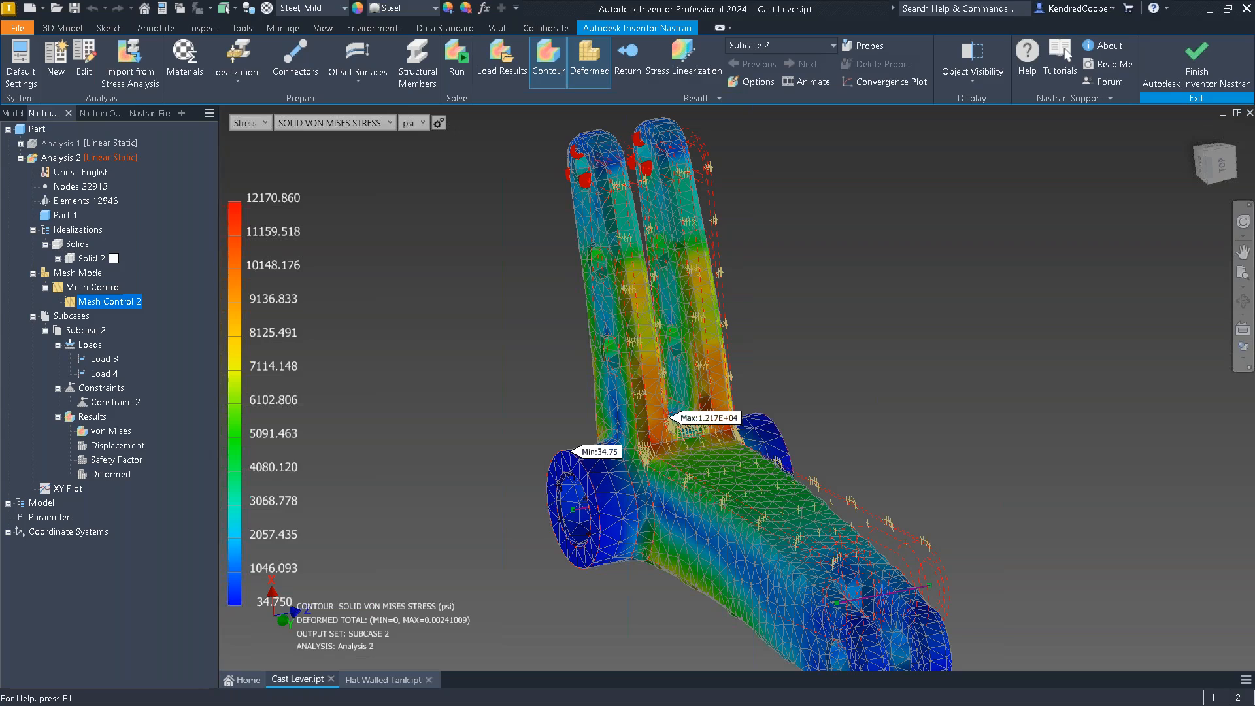
# Step: In the Excel workbook, enter a stress value of 12170.86 for Test 6 and check the Test 4 point on the chart
pyautogui.hotkey('alt', 'Tab')
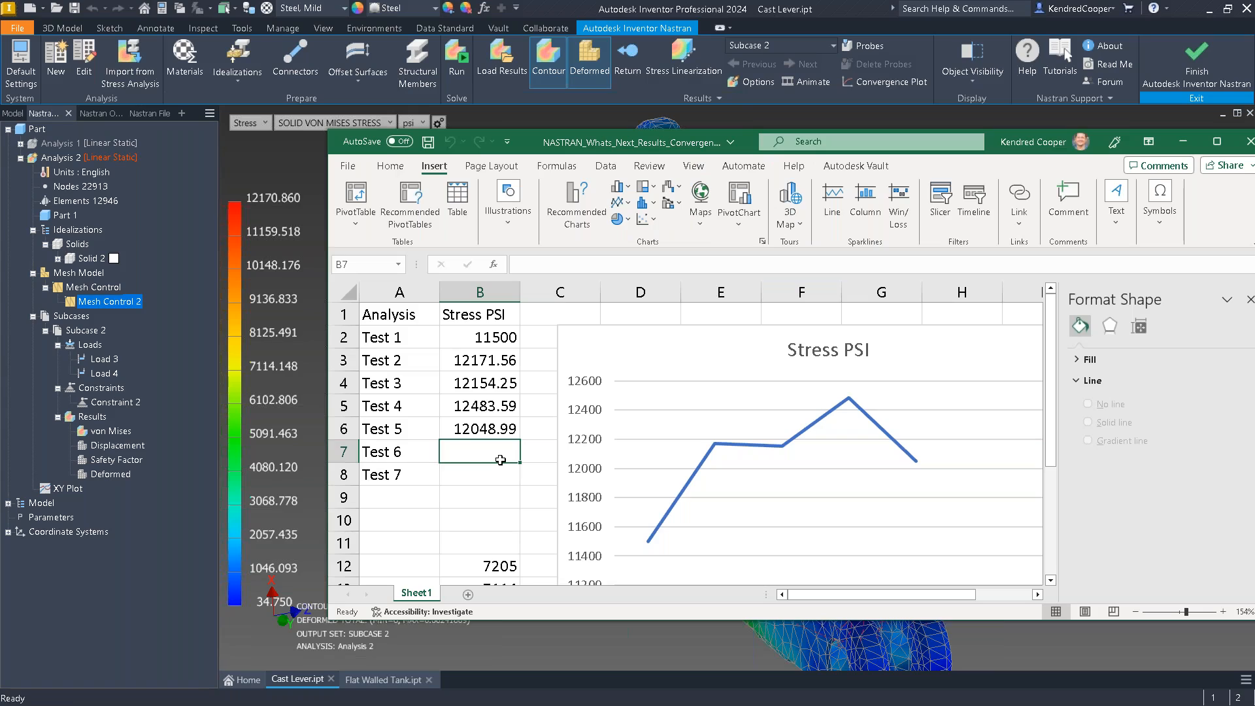
pyautogui.write('12170.86')
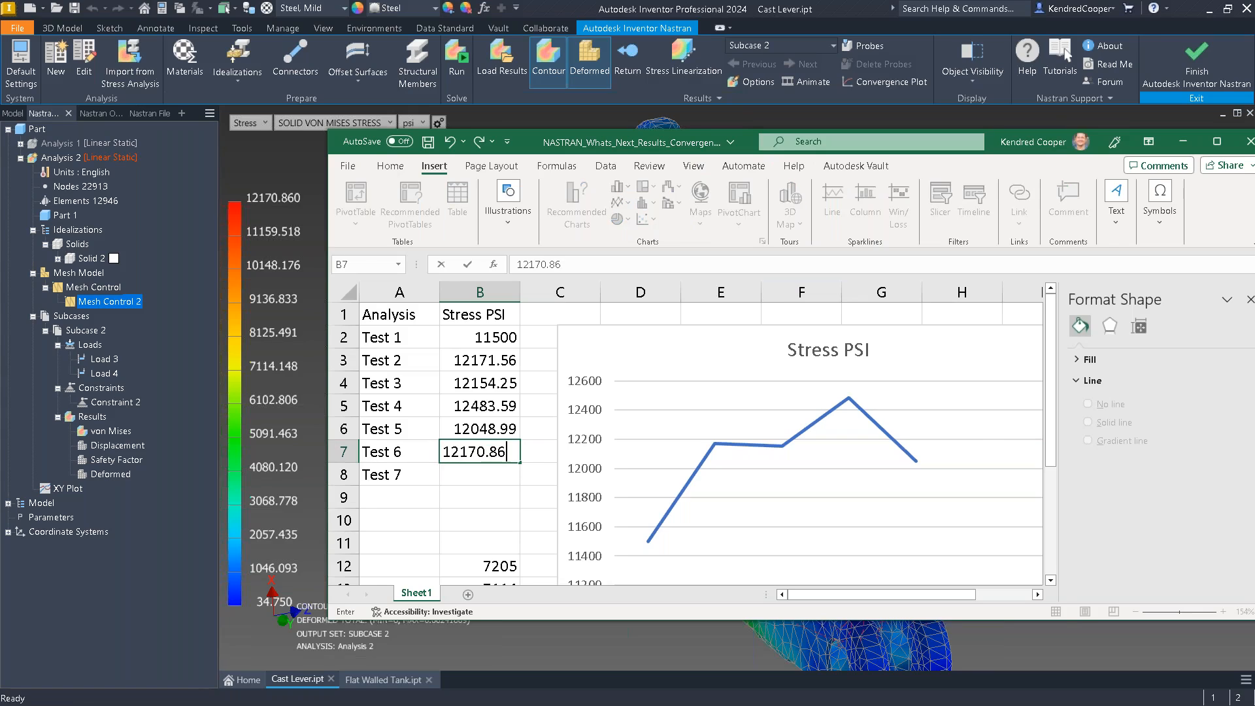
pyautogui.press('Return')
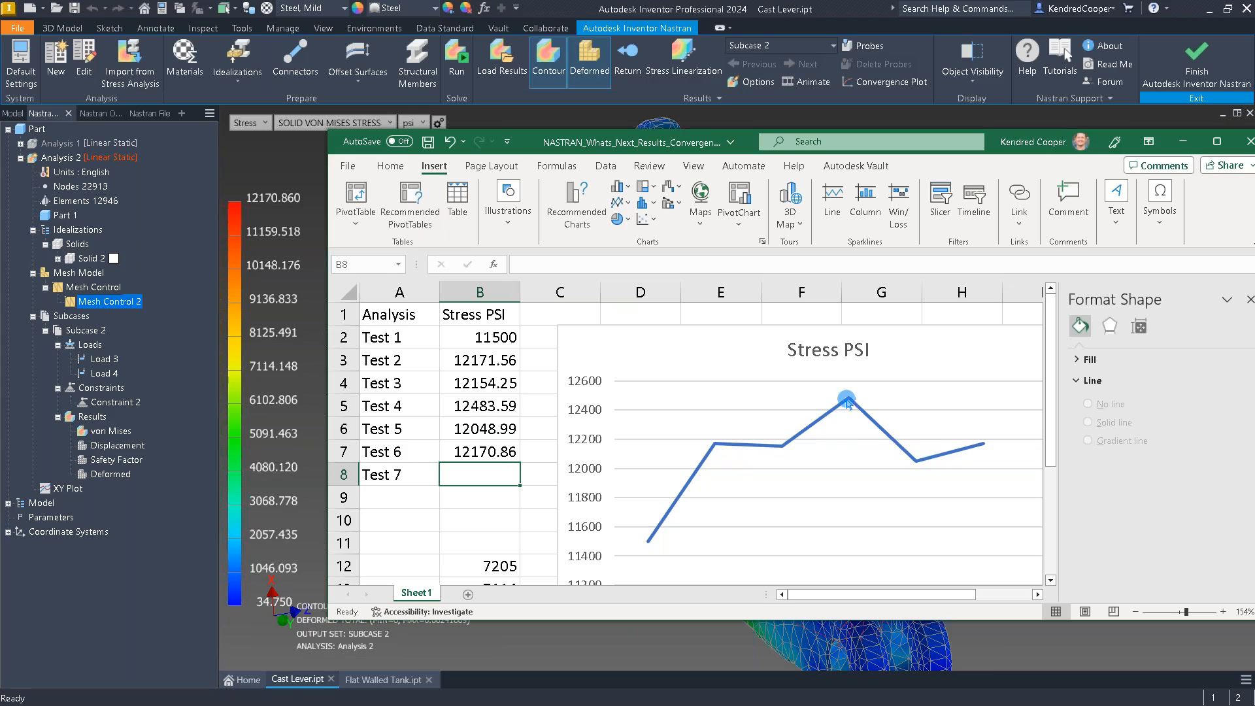
pyautogui.moveTo(848, 405)
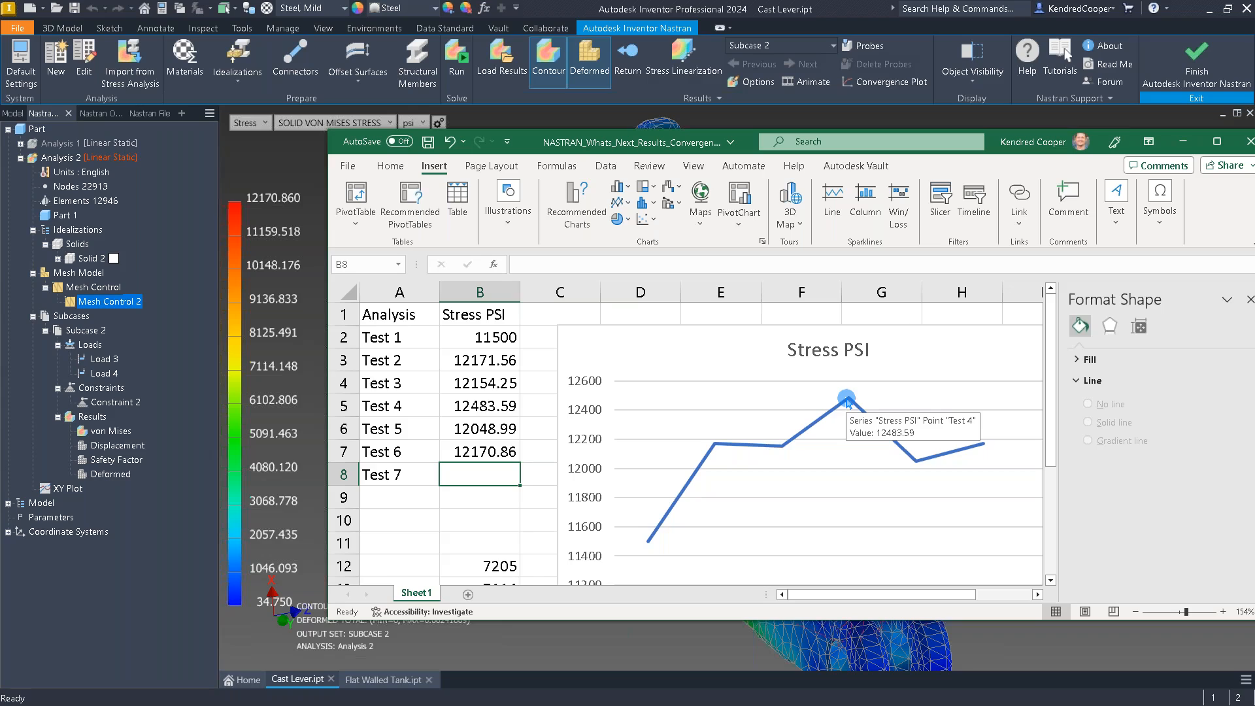
# Step: Copy the sample stress values in B12:B18 and paste them over the Test 1 to Test 7 values starting at B2
pyautogui.scroll(-2, 490, 493)
pyautogui.click(497, 428)
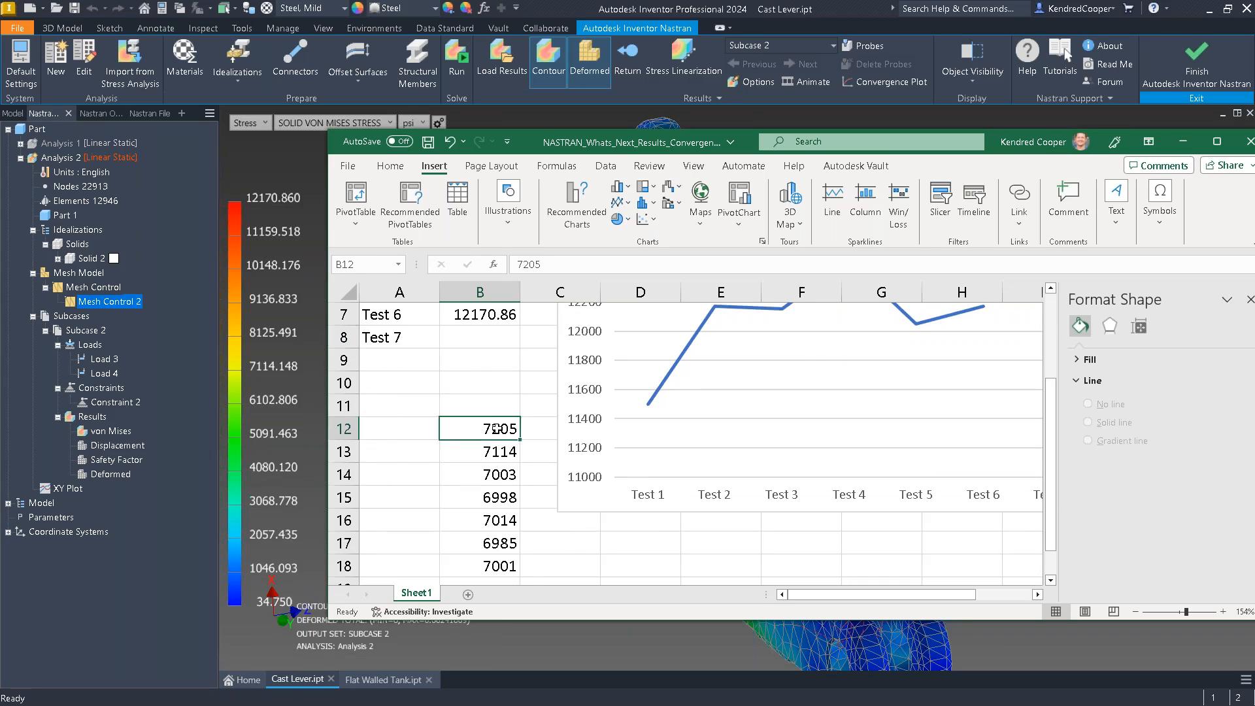
pyautogui.moveTo(497, 429); pyautogui.dragTo(498, 566)
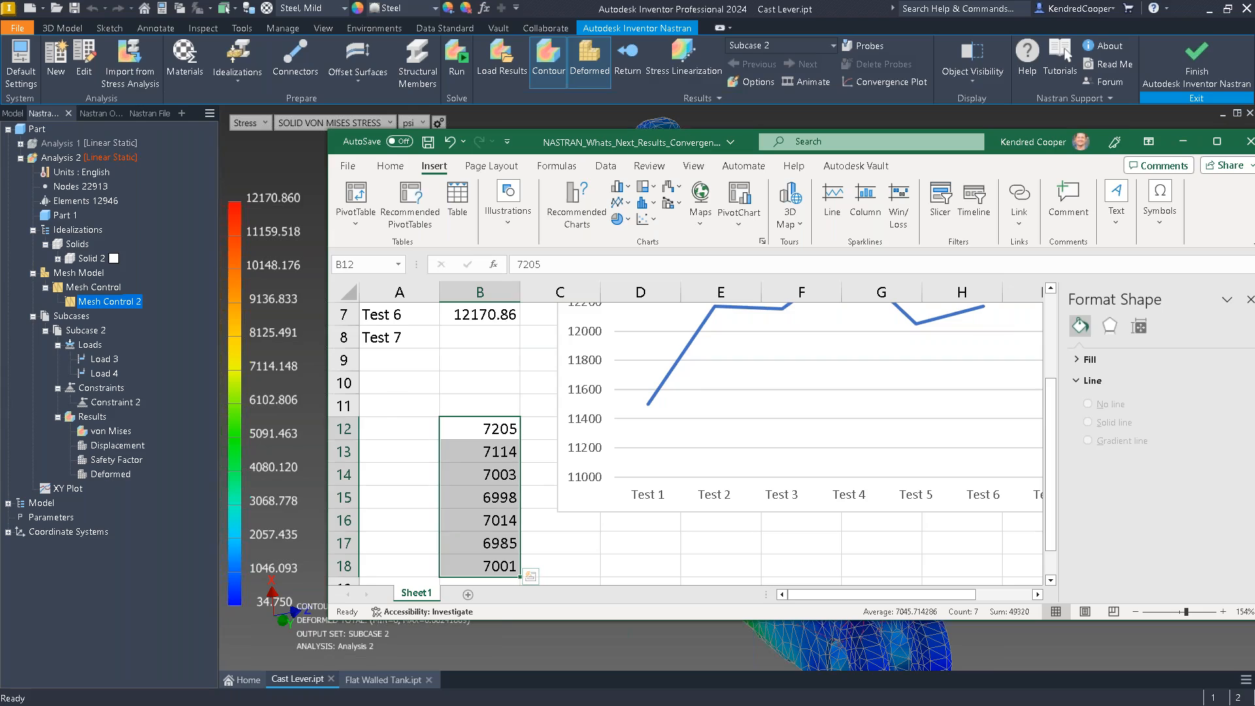
pyautogui.hotkey('ctrl', 'c')
pyautogui.scroll(2, 497, 392)
pyautogui.click(491, 331)
pyautogui.press('Return')
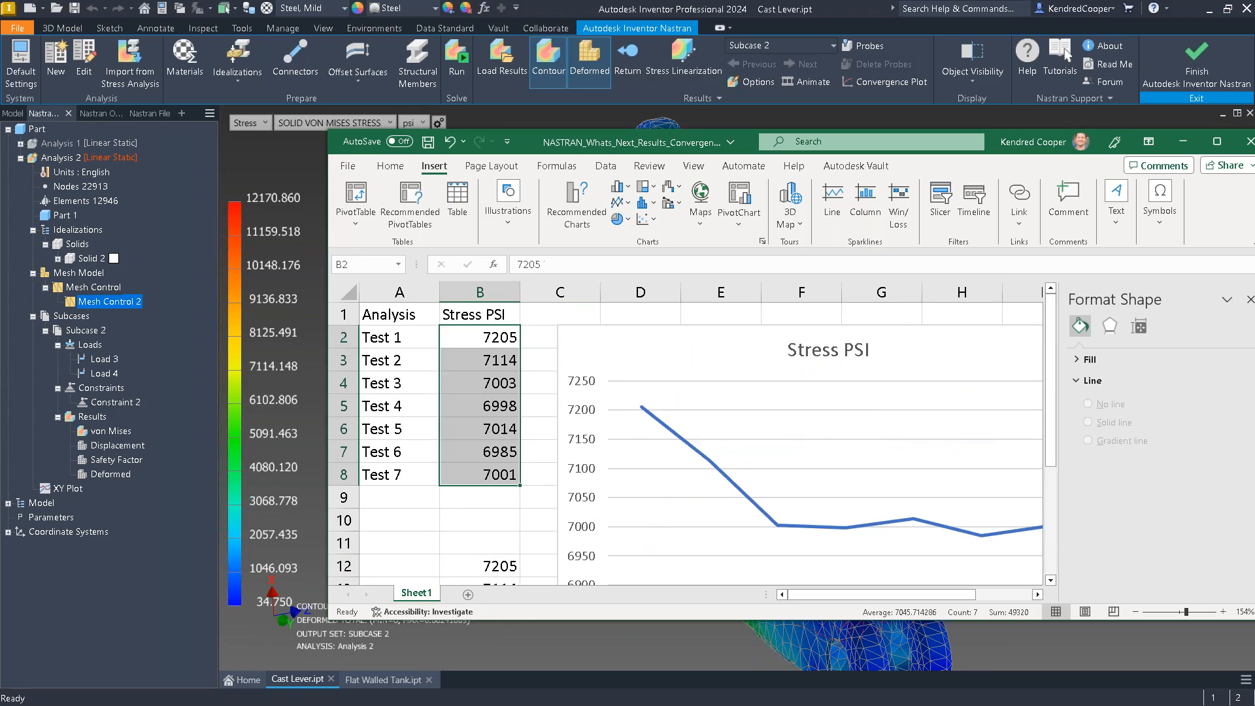
# Step: Examine the full Stress PSI convergence chart, and return to Inventor to inspect the Cast Lever stress results
pyautogui.scroll(-1, 728, 438)
pyautogui.keyDown('ctrl'); pyautogui.scroll(-3, 719, 426); pyautogui.keyUp('ctrl')
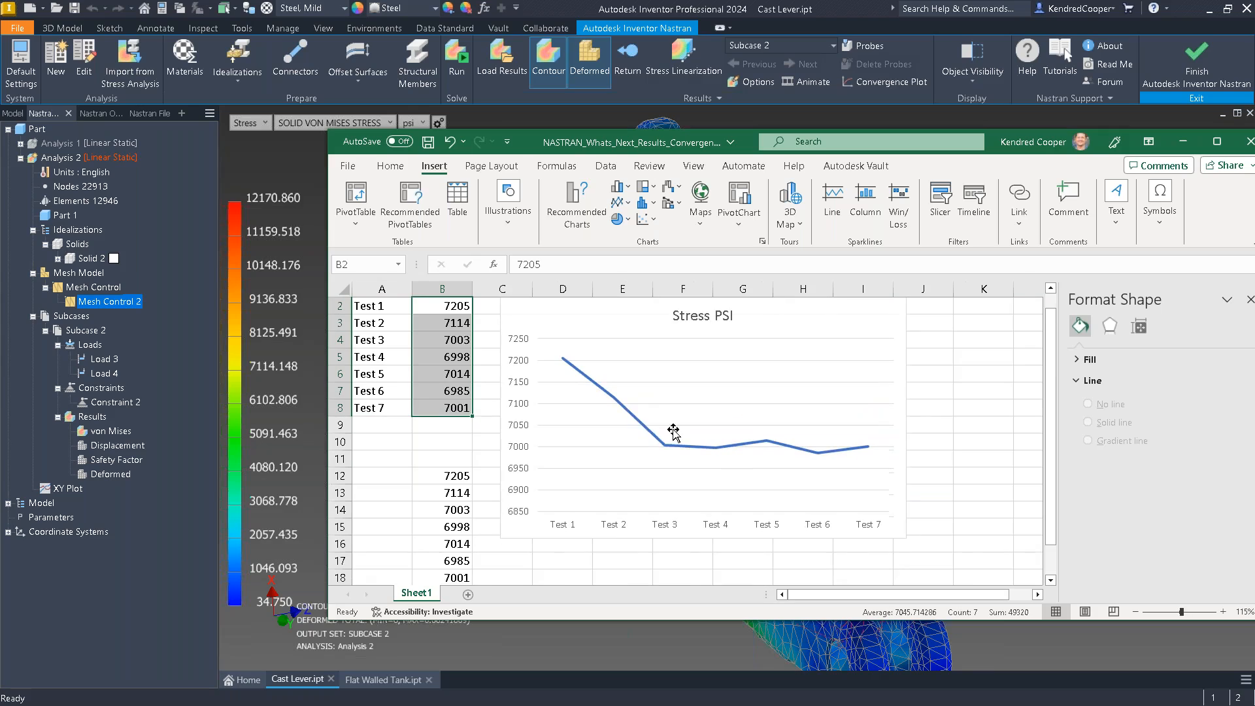
pyautogui.scroll(1, 725, 439)
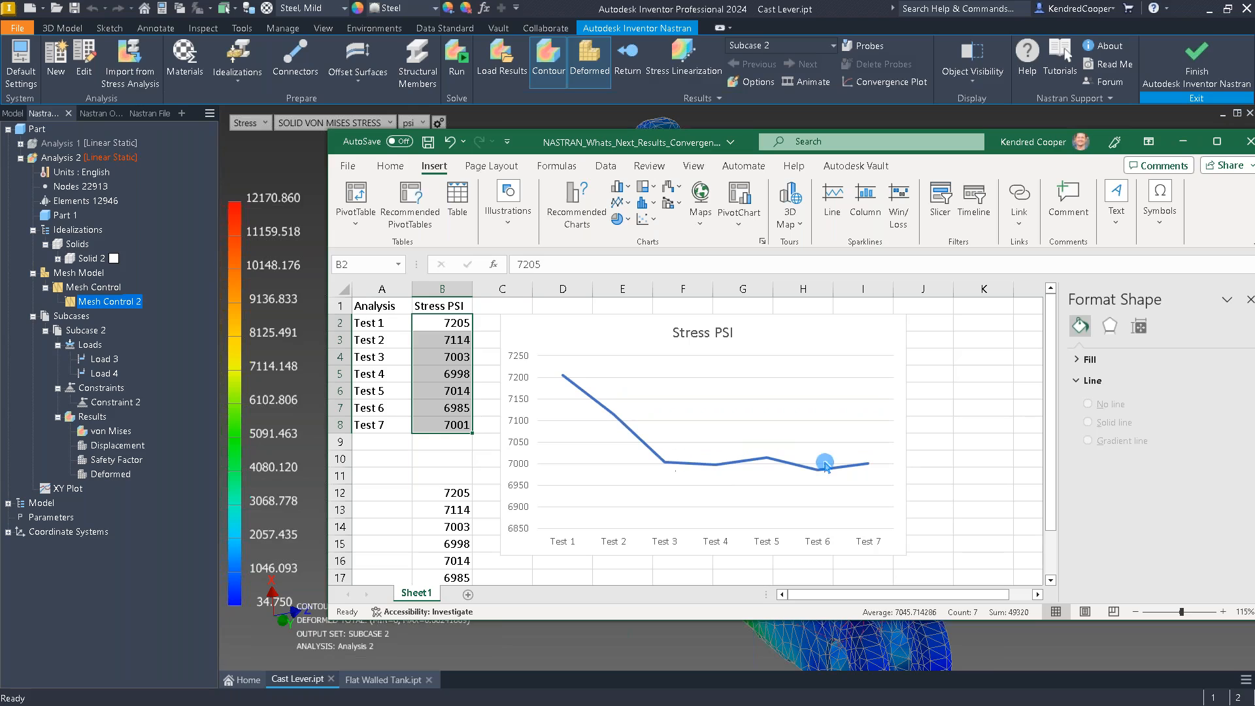
pyautogui.click(941, 119)
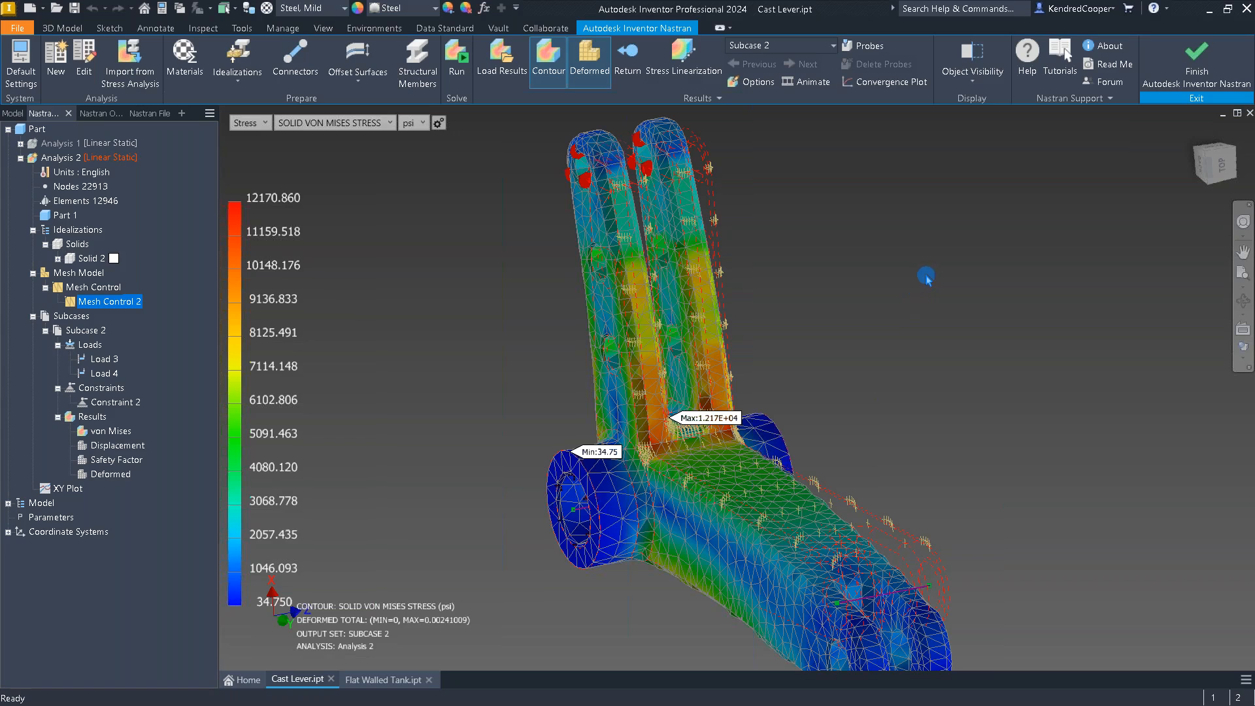
pyautogui.keyDown('shift'); pyautogui.moveTo(468, 460); pyautogui.dragTo(413, 593, button='middle'); pyautogui.keyUp('shift')
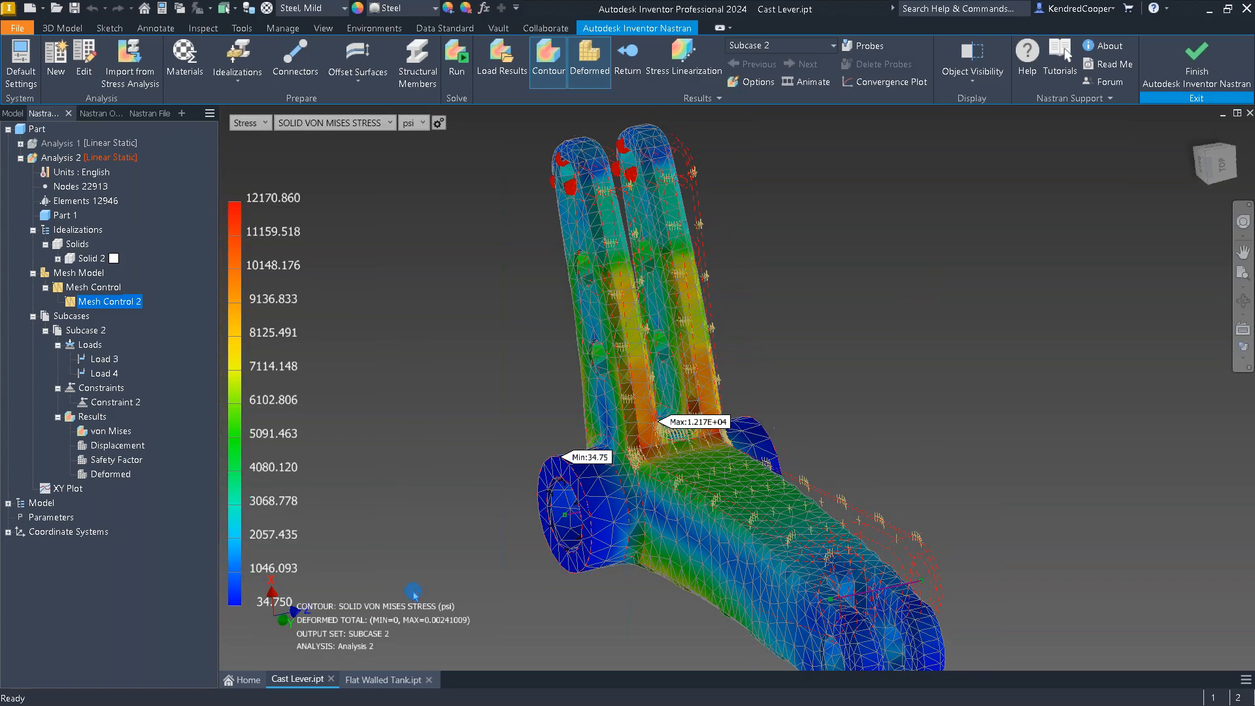
# Step: Switch to Flat Walled Tank.ipt and enter the Autodesk Inventor Nastran environment
pyautogui.click(383, 680)
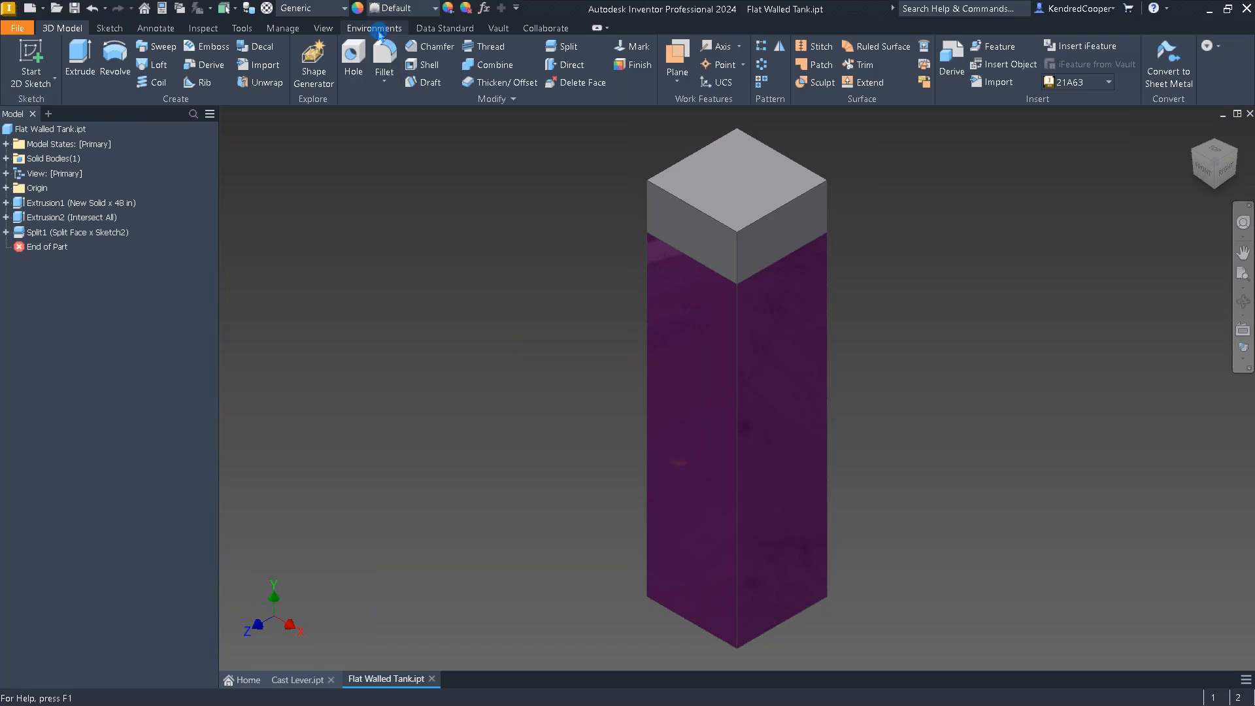
pyautogui.click(376, 29)
pyautogui.click(203, 52)
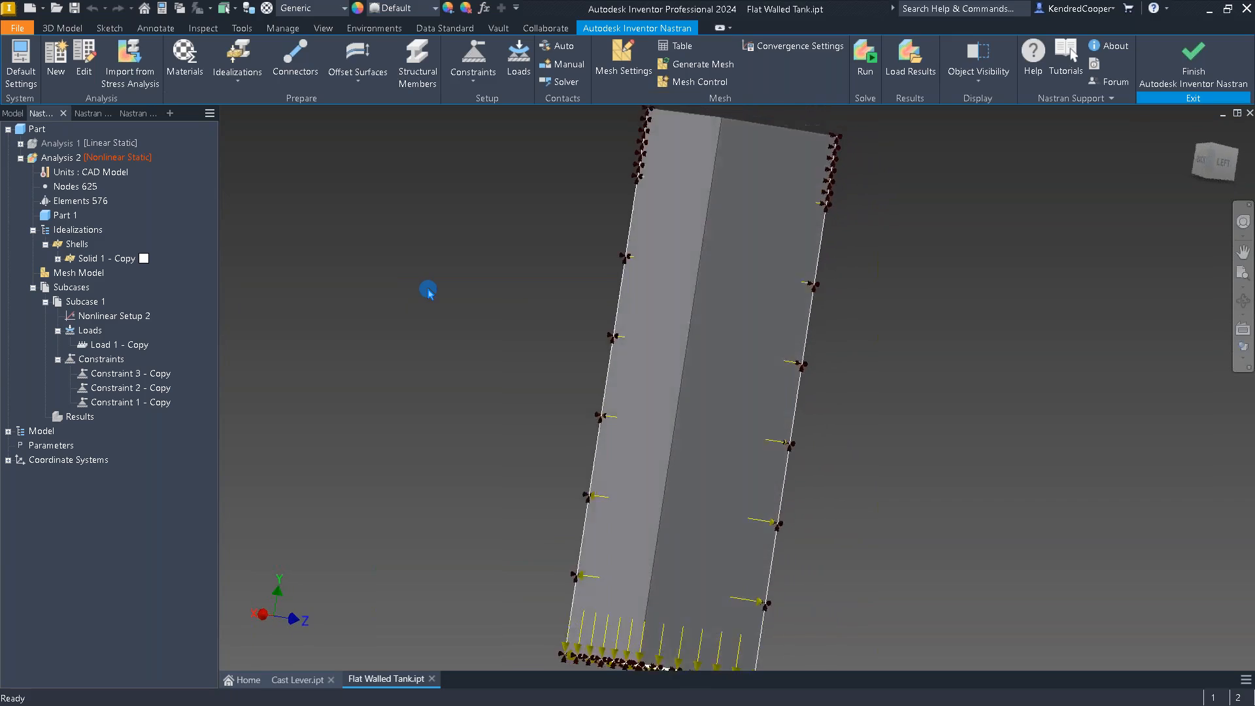
# Step: Inspect the quarter tank model's cut faces, corner edge and meshed outer walls from several sides
pyautogui.click(645, 330)
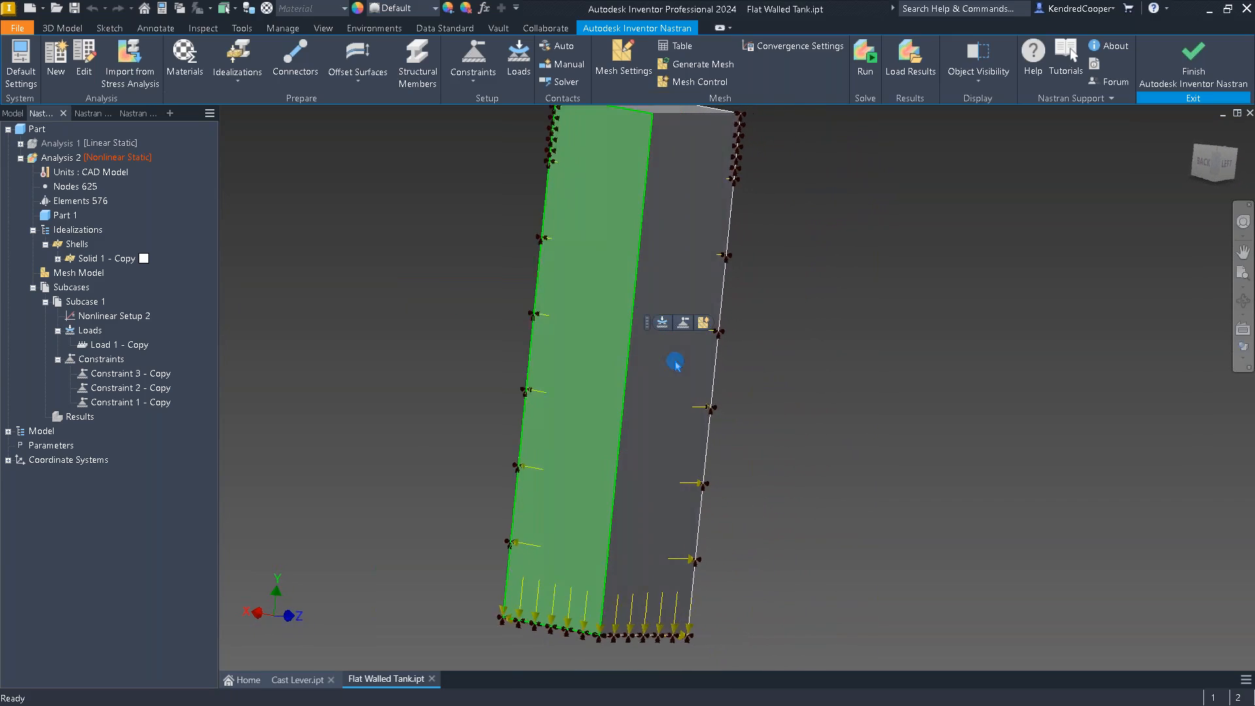
pyautogui.click(653, 383)
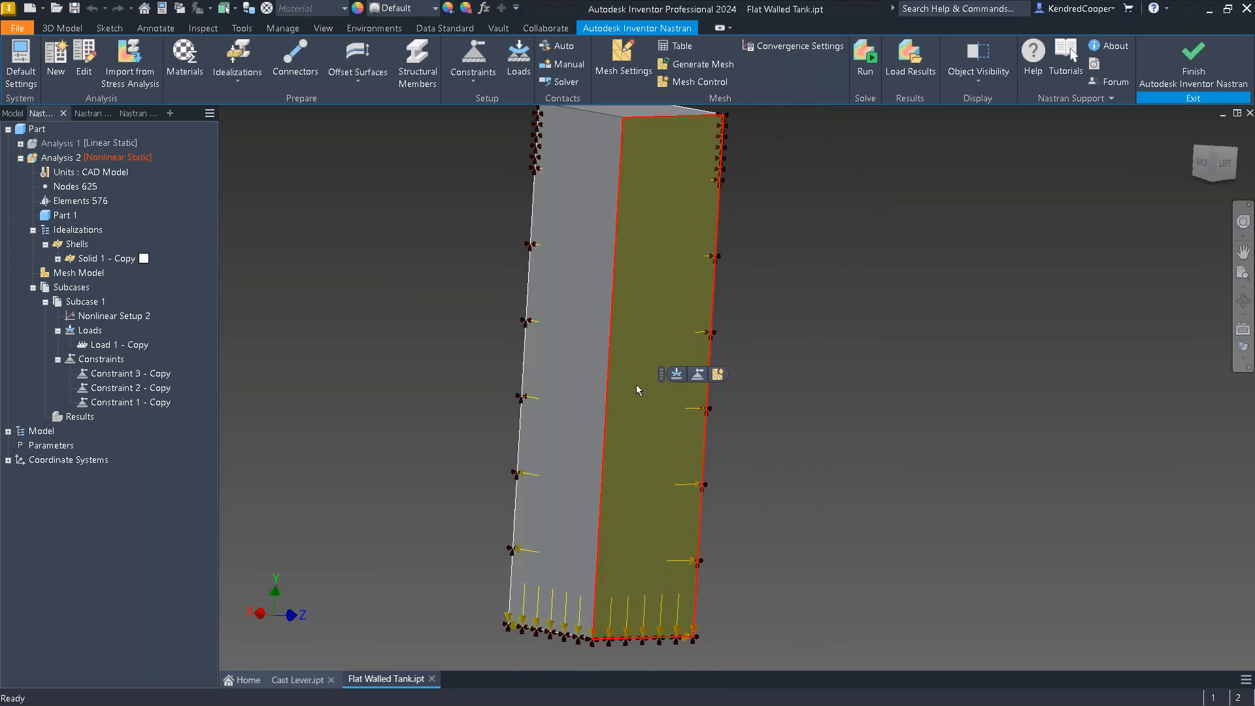
pyautogui.click(363, 378)
pyautogui.keyDown('shift'); pyautogui.moveTo(468, 377); pyautogui.dragTo(596, 351, button='middle'); pyautogui.keyUp('shift')
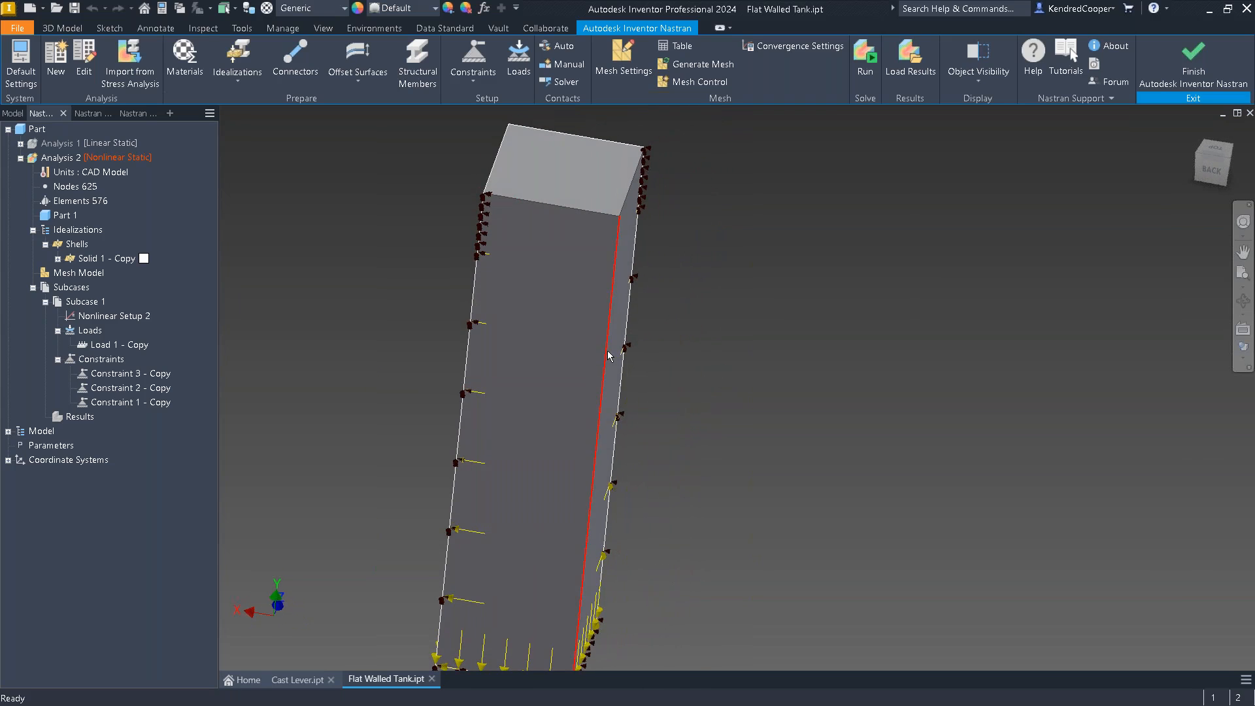
pyautogui.click(608, 356)
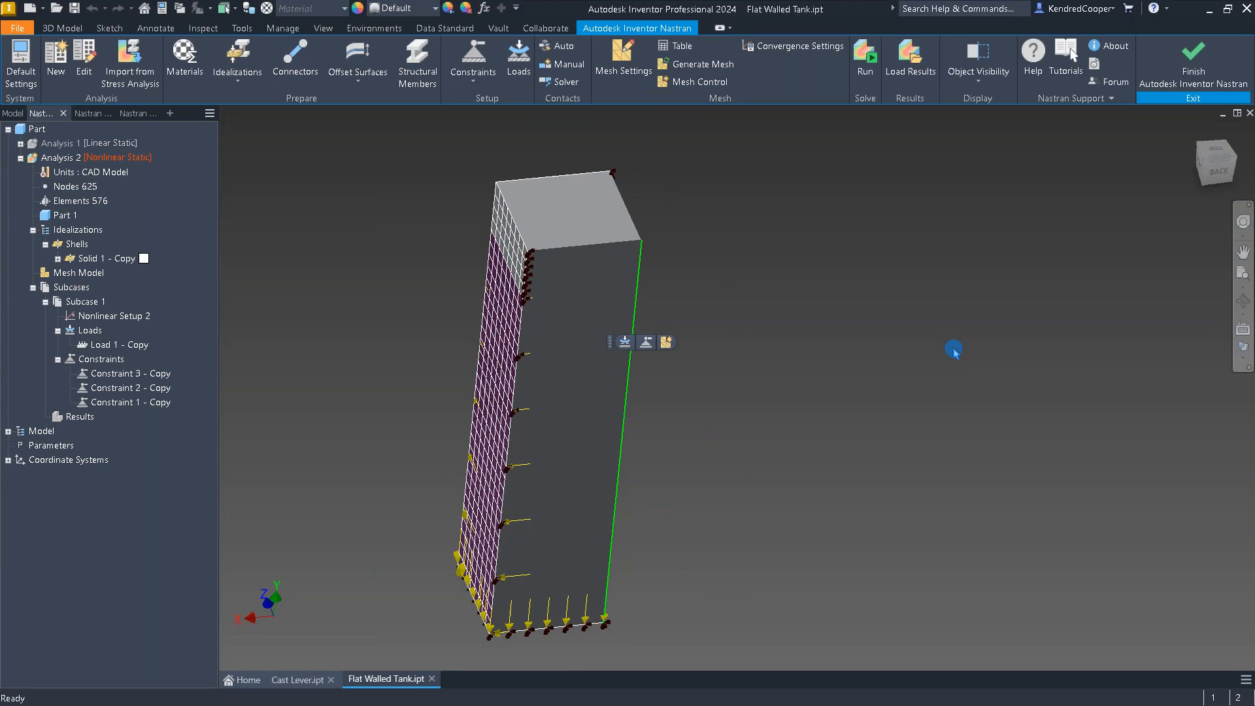
pyautogui.click(953, 350)
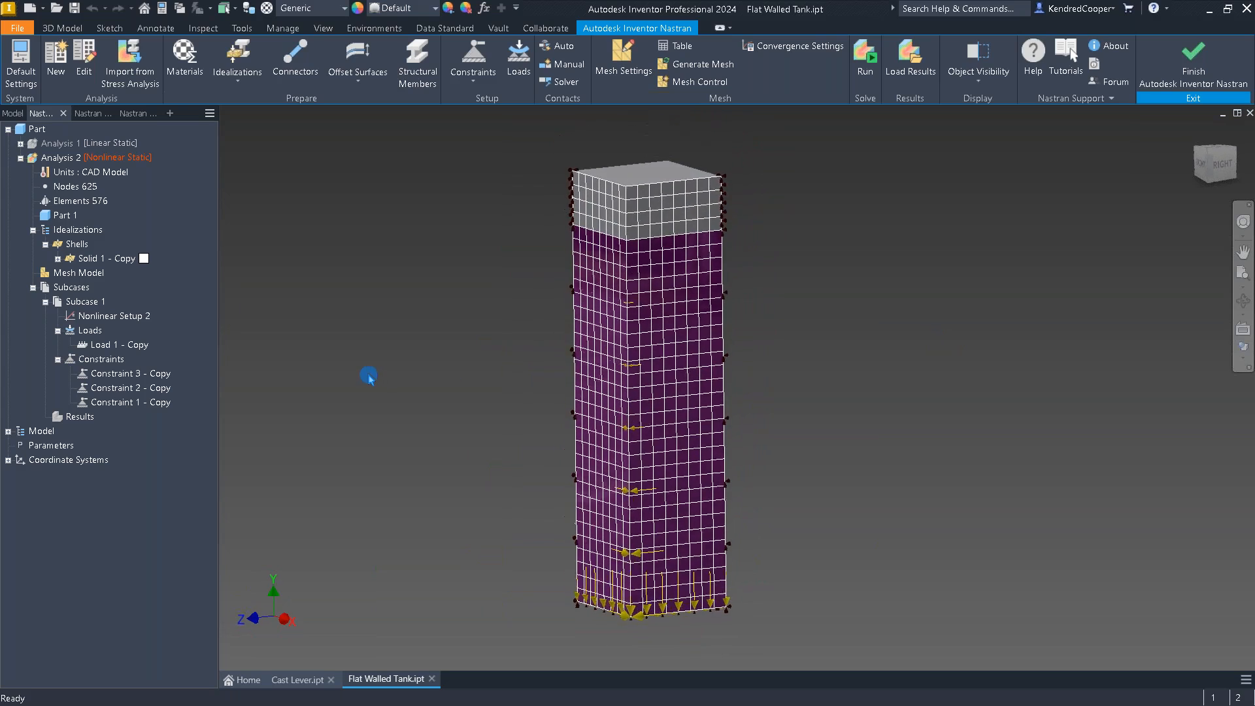
# Step: Activate the linear static Analysis 1 and review the shell thickness, material and faces of its Solid 1 idealization
pyautogui.rightClick(60, 143)
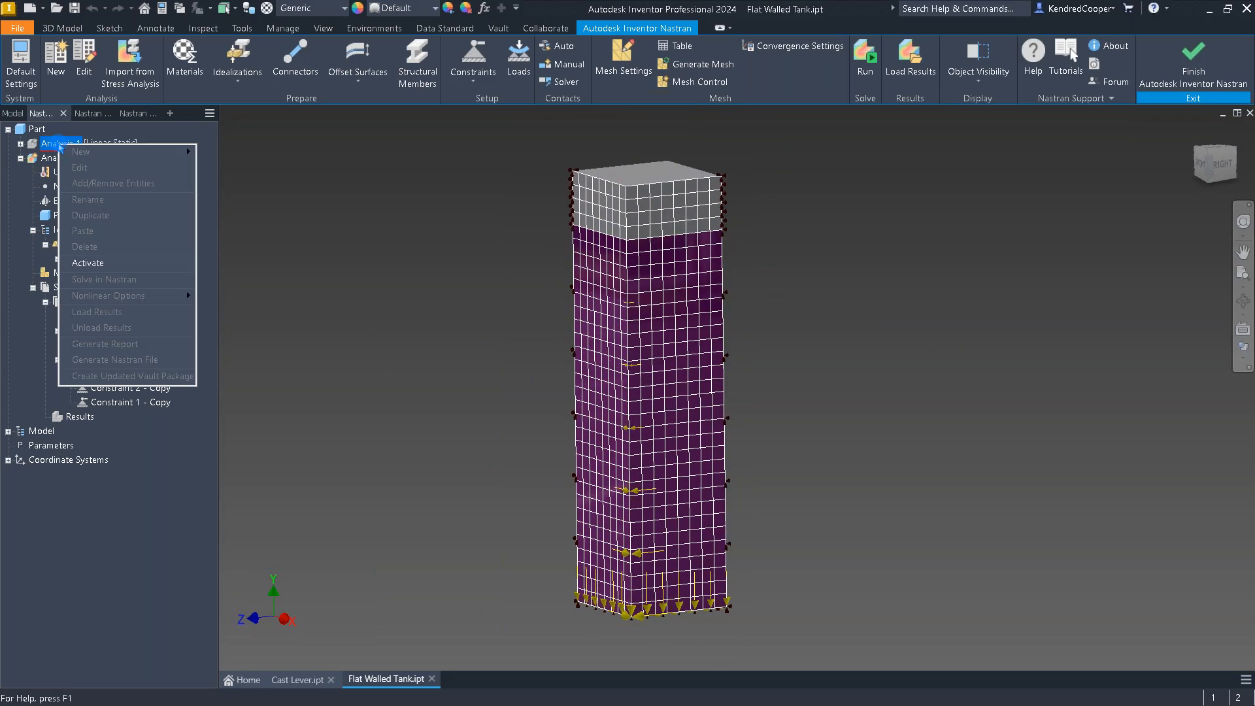
pyautogui.click(88, 263)
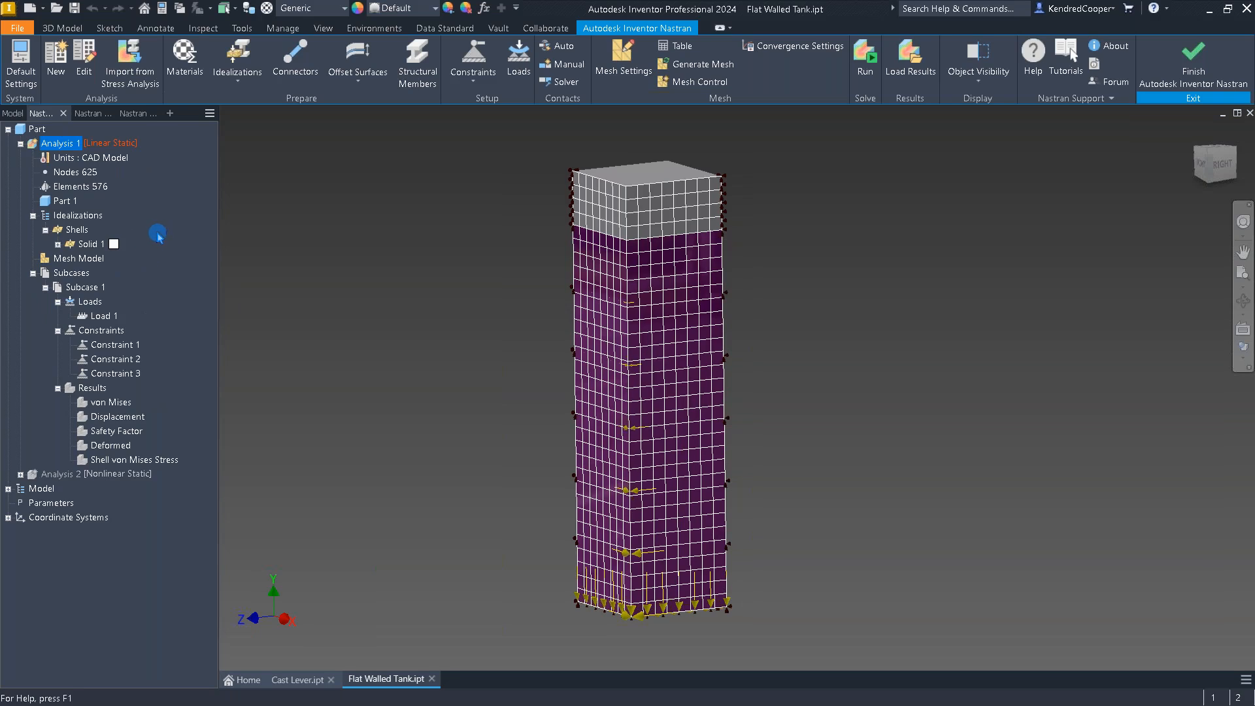
pyautogui.rightClick(82, 246)
pyautogui.click(109, 256)
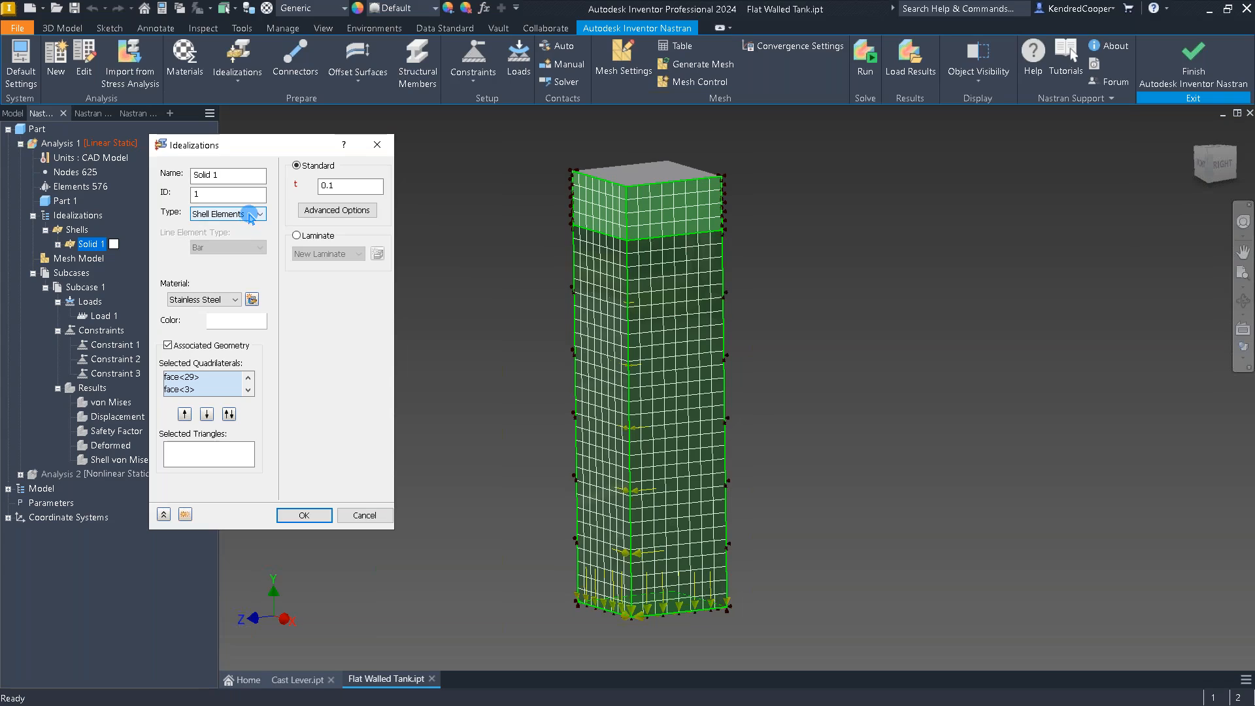
pyautogui.doubleClick(351, 186)
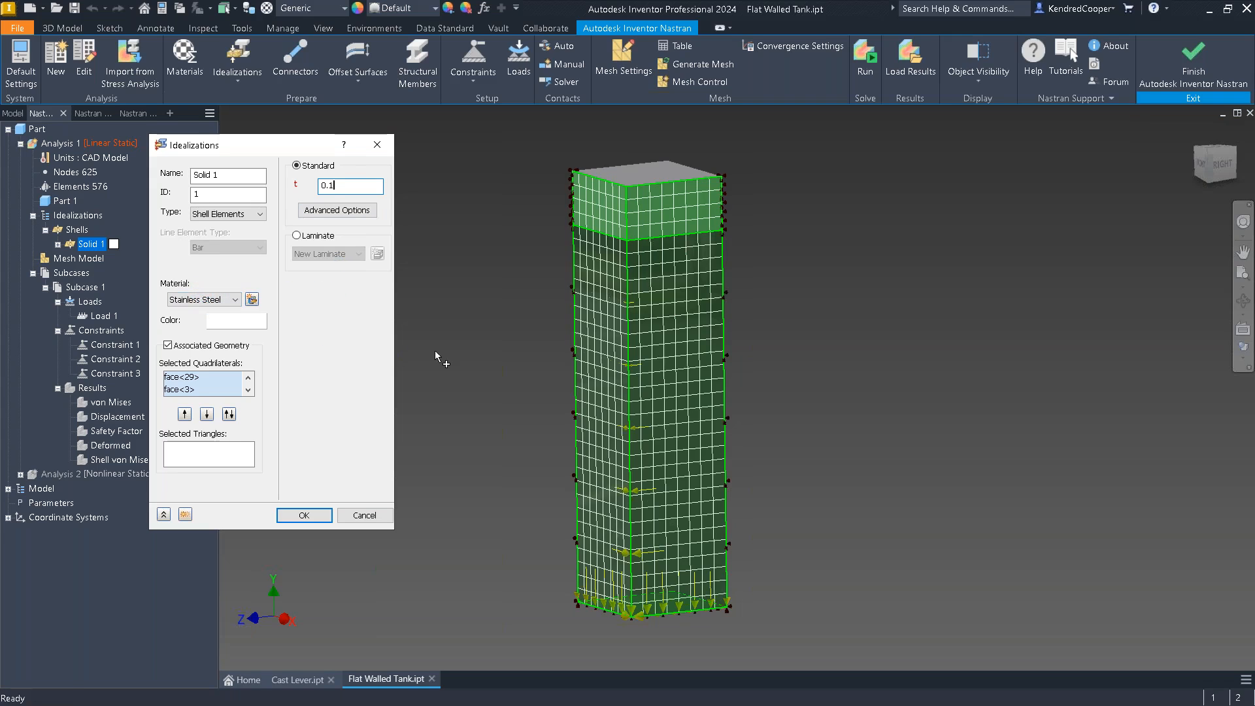
pyautogui.keyDown('shift'); pyautogui.moveTo(447, 374); pyautogui.dragTo(686, 128, button='middle'); pyautogui.keyUp('shift')
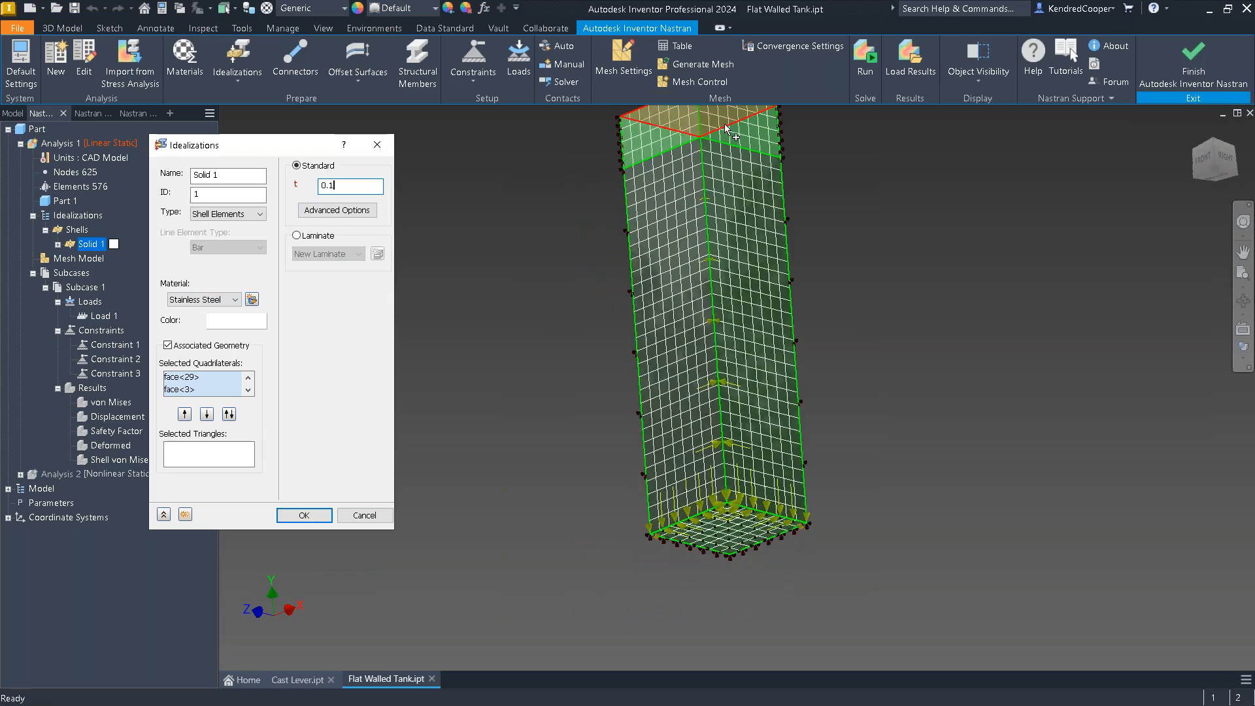
pyautogui.keyDown('shift'); pyautogui.moveTo(676, 534); pyautogui.dragTo(962, 358, button='middle'); pyautogui.keyUp('shift')
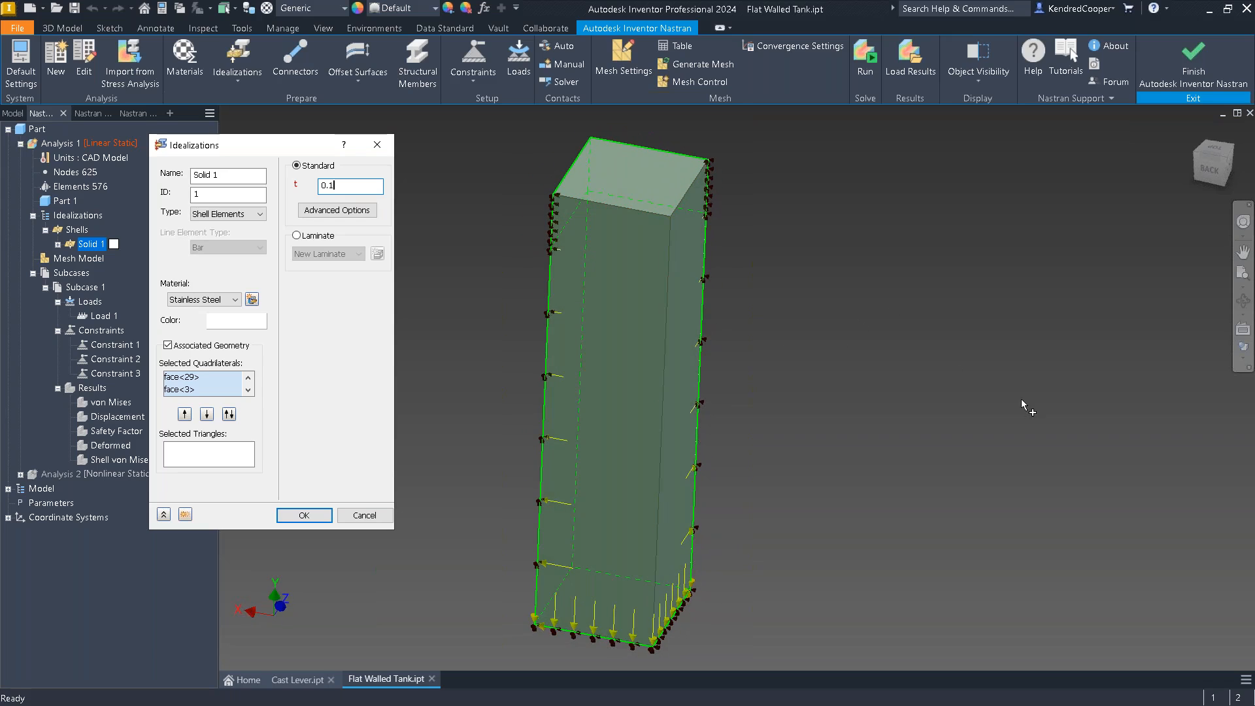
pyautogui.click(364, 516)
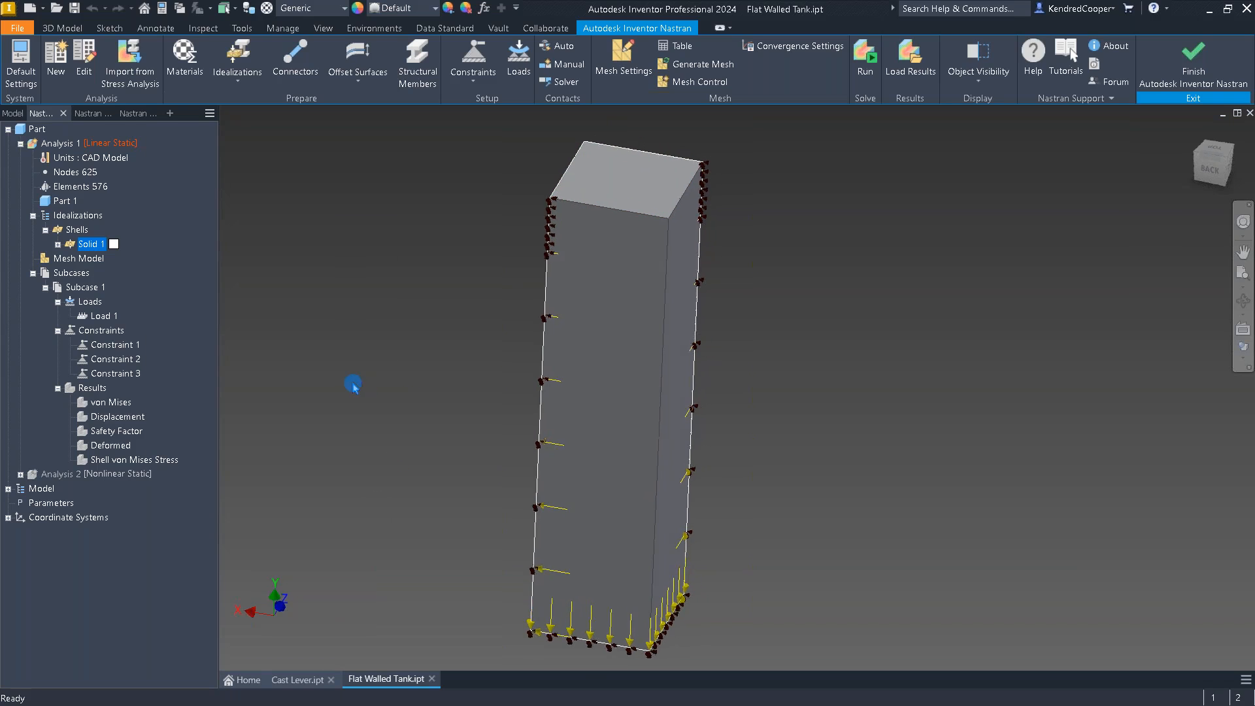
# Step: Review Load 1's advanced options, checking both points of its linear variable pressure definition on the tank, and close it without changes
pyautogui.doubleClick(102, 316)
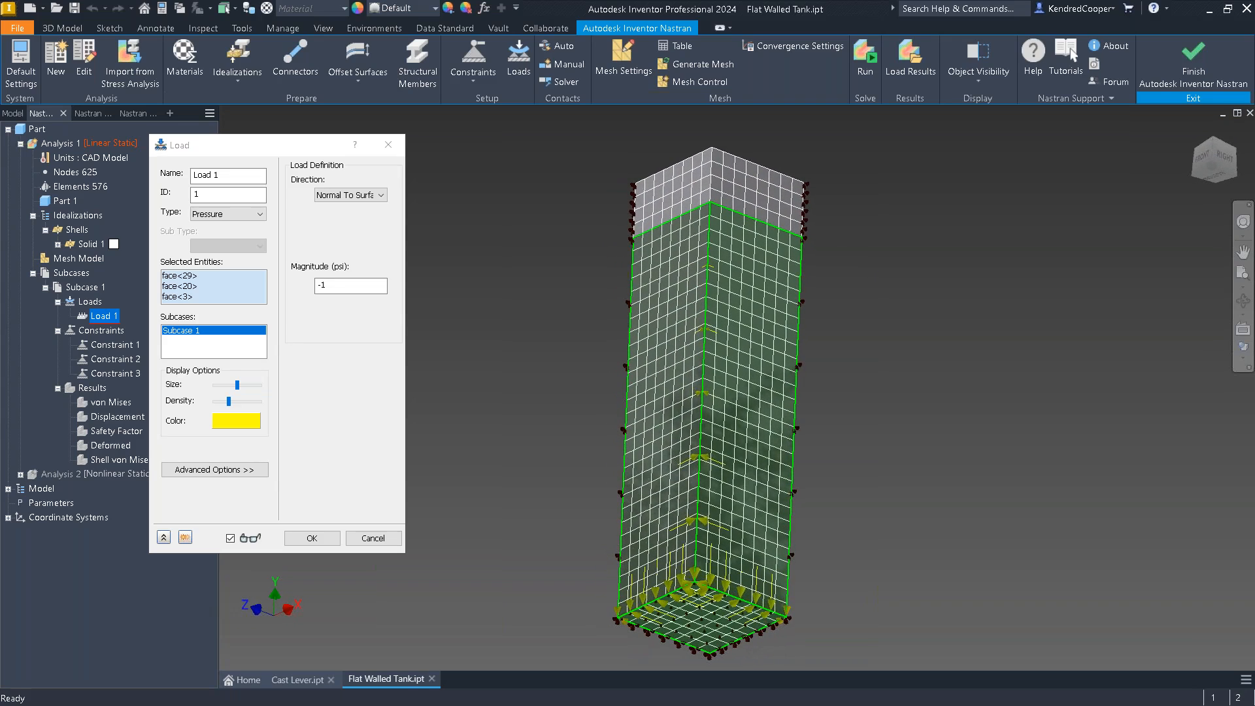
pyautogui.click(229, 469)
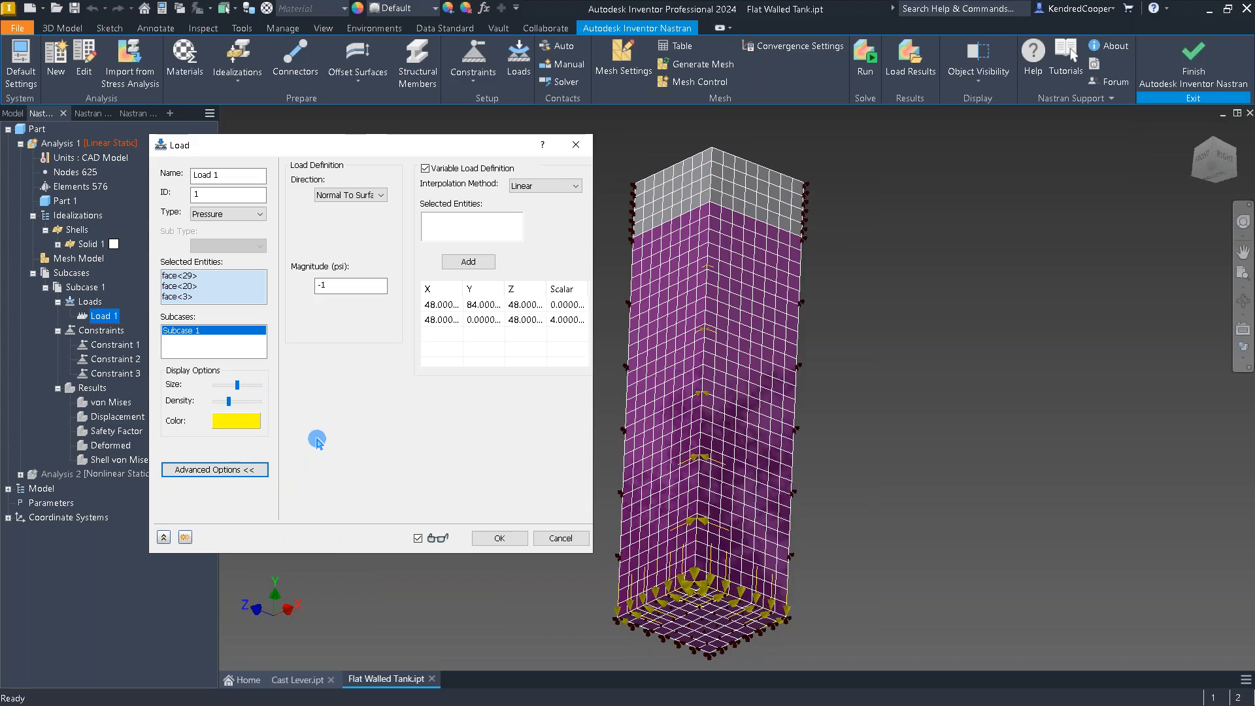
pyautogui.click(490, 310)
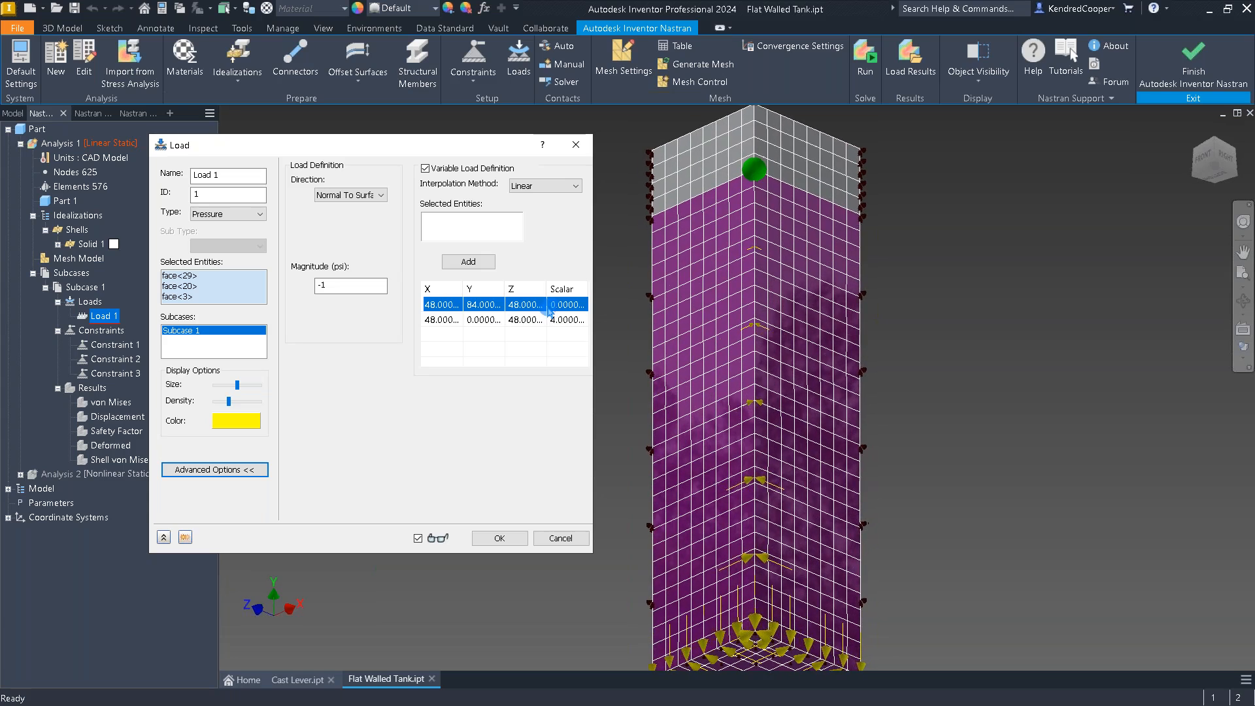
pyautogui.click(442, 319)
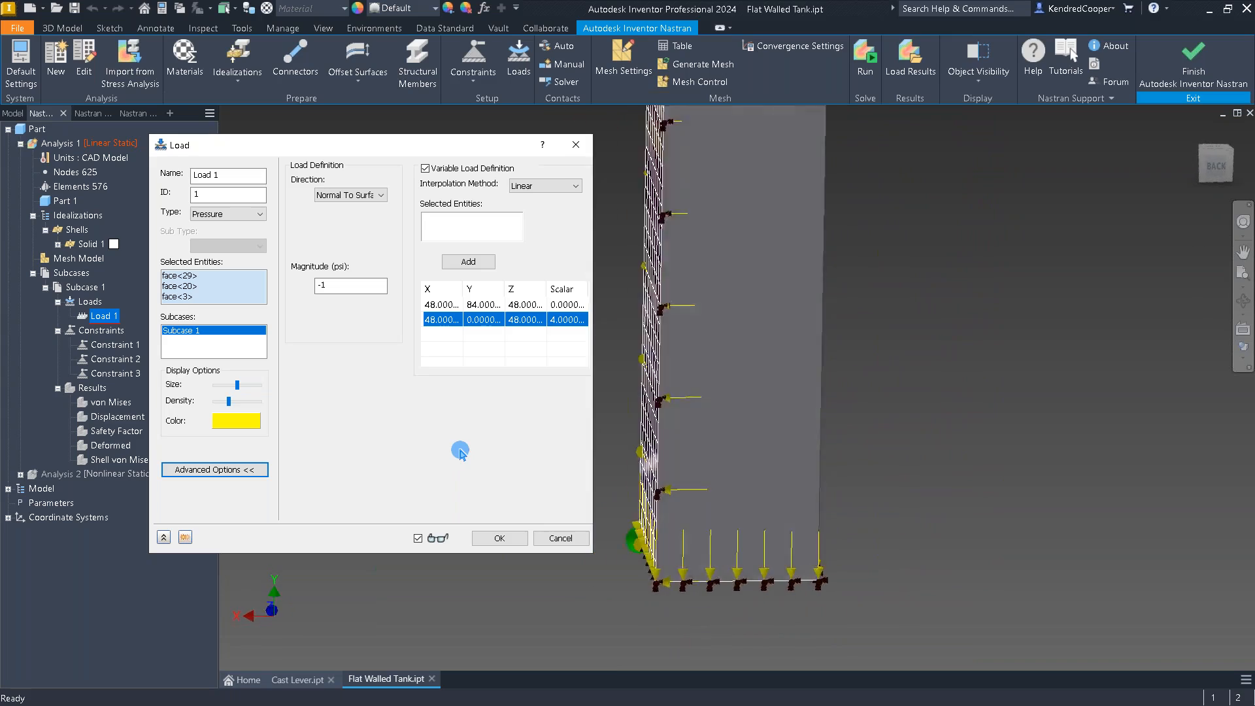
pyautogui.click(552, 537)
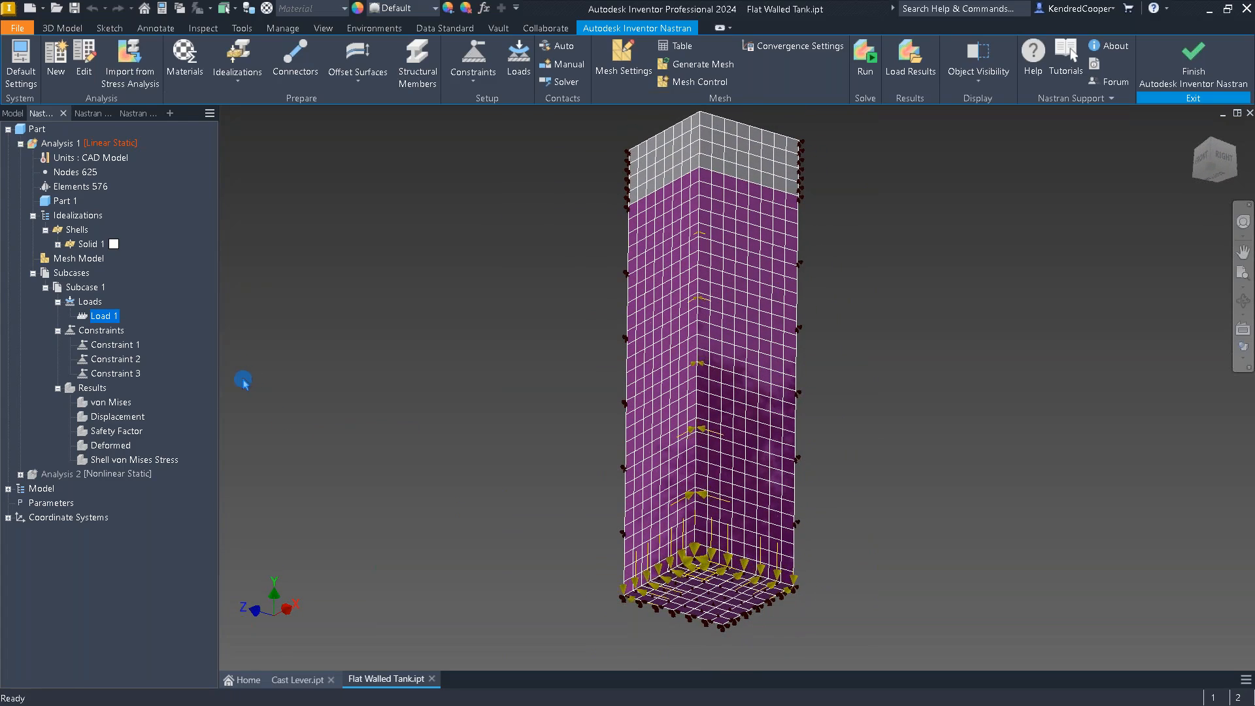
# Step: Review Constraint 1's selected edges and X symmetry degrees of freedom on the tank, leaving it without changes
pyautogui.doubleClick(108, 346)
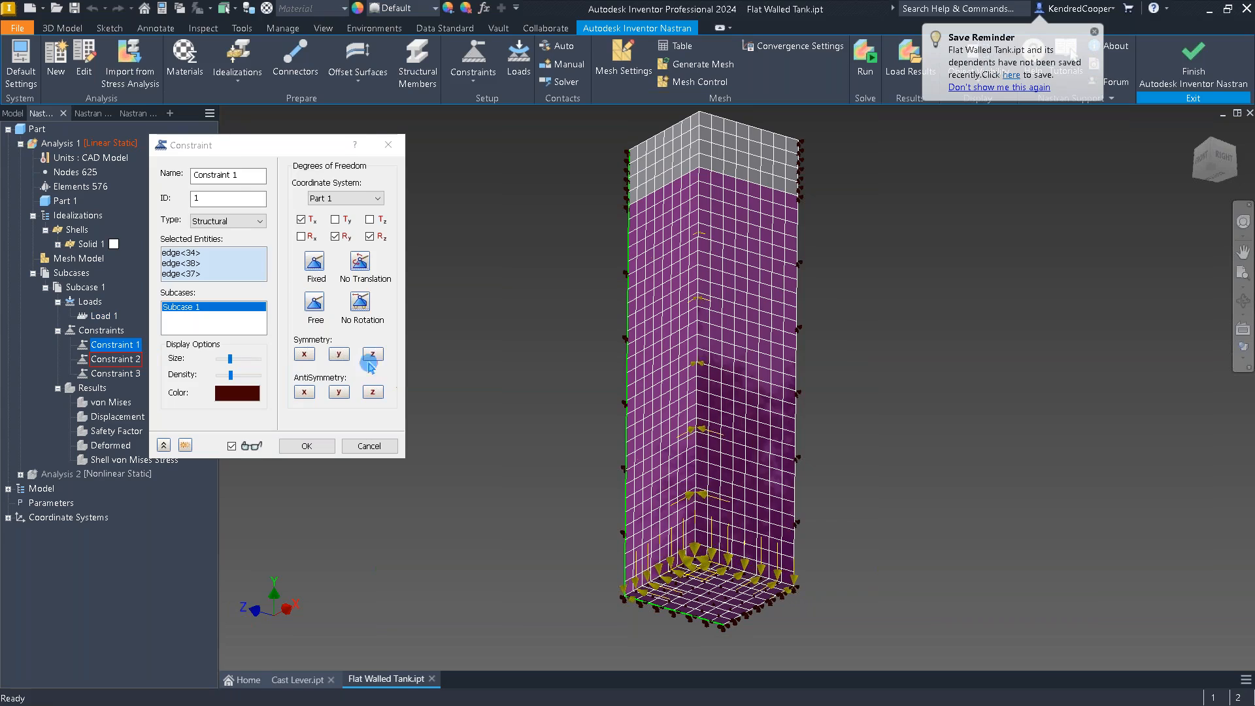
pyautogui.click(305, 354)
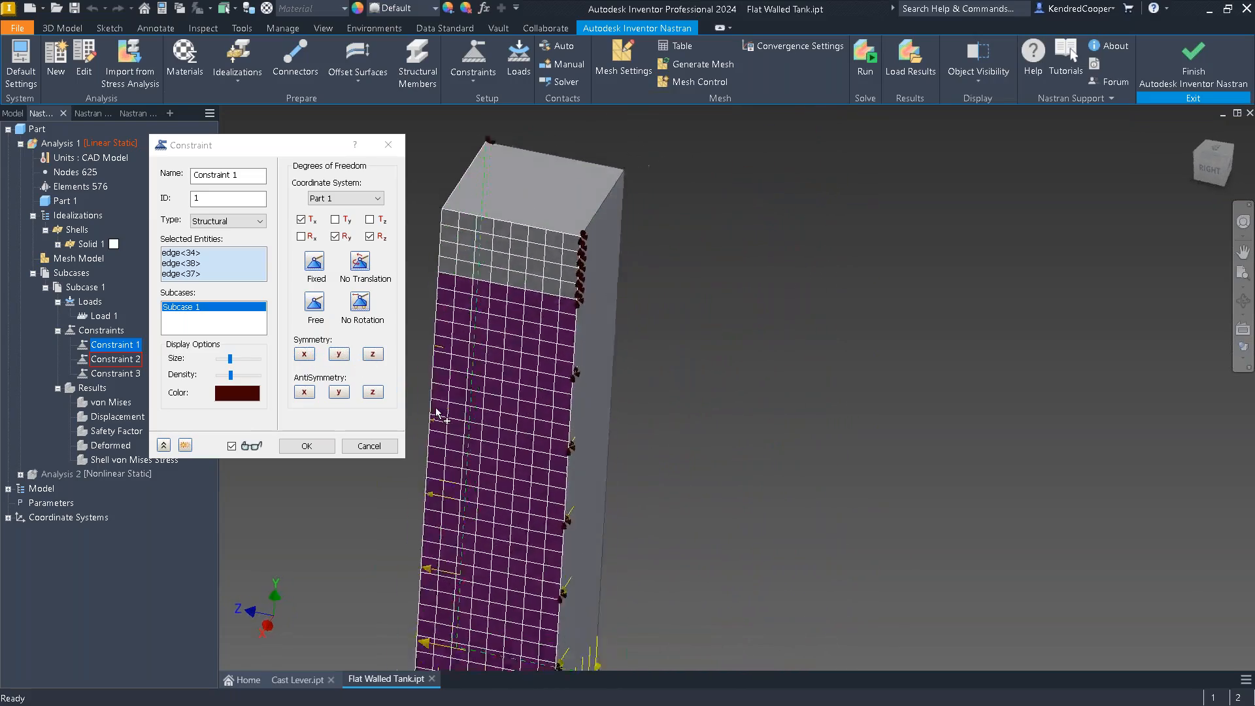
pyautogui.click(194, 253)
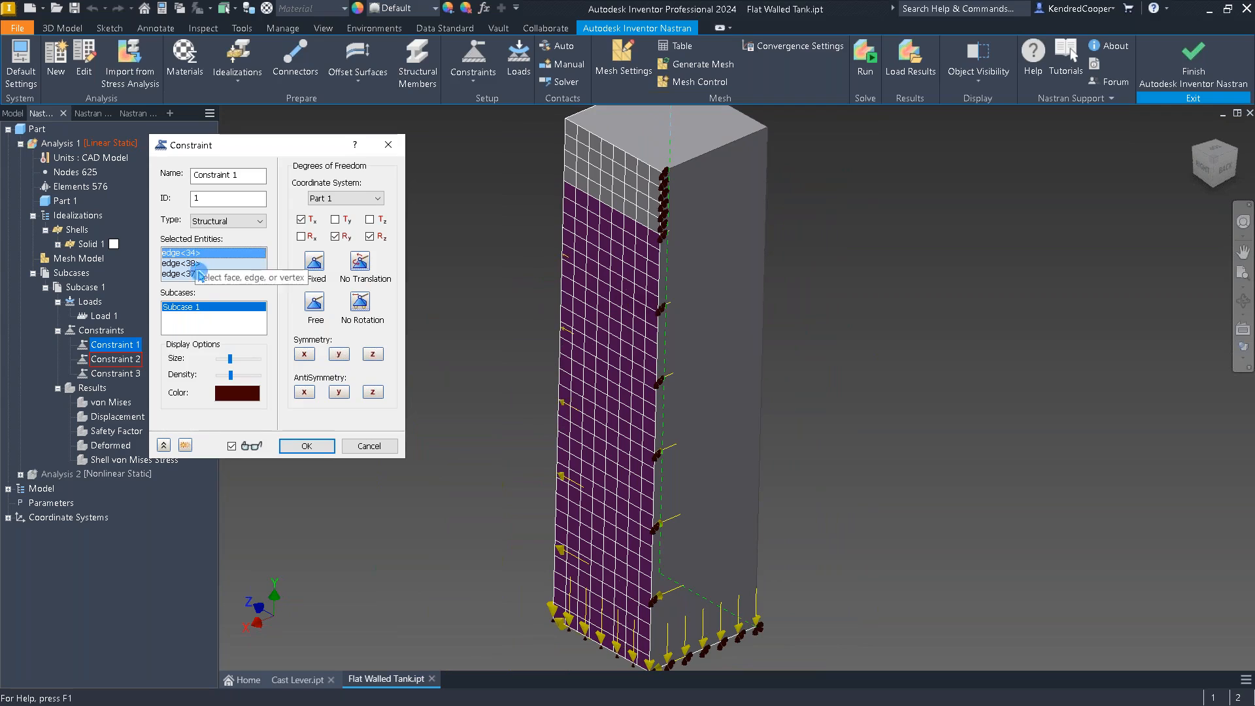
pyautogui.click(368, 445)
pyautogui.doubleClick(117, 351)
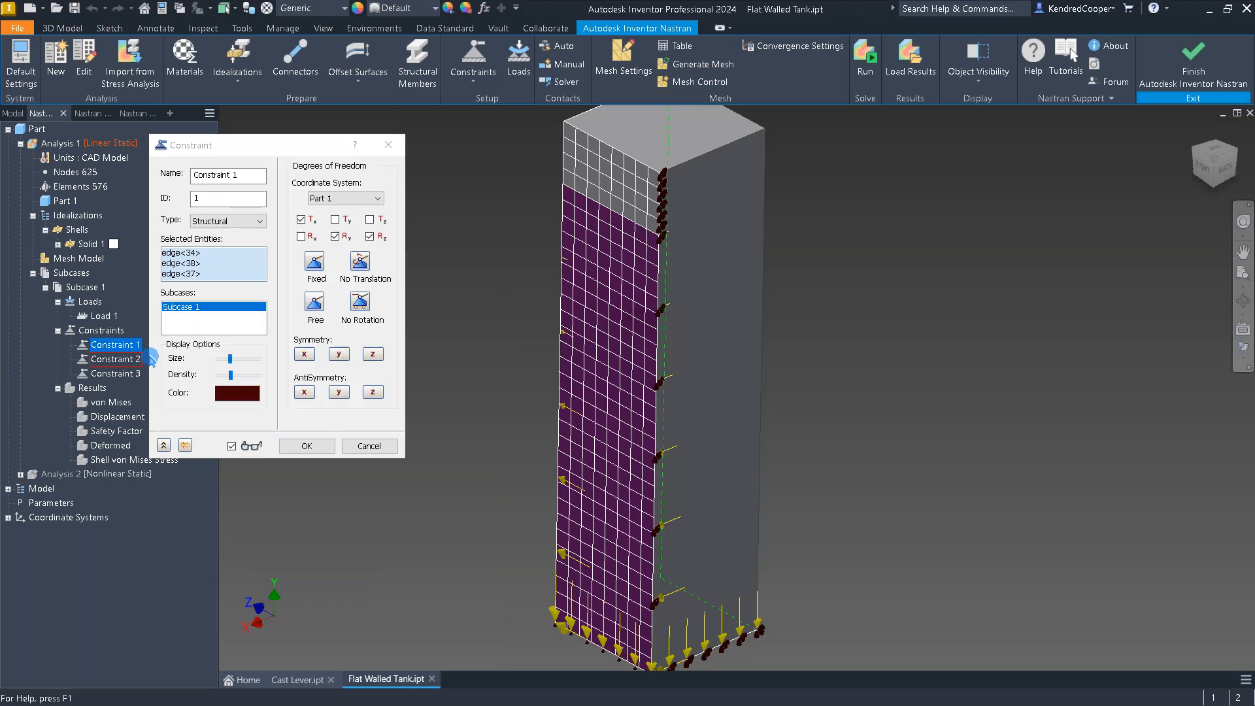
pyautogui.click(301, 236)
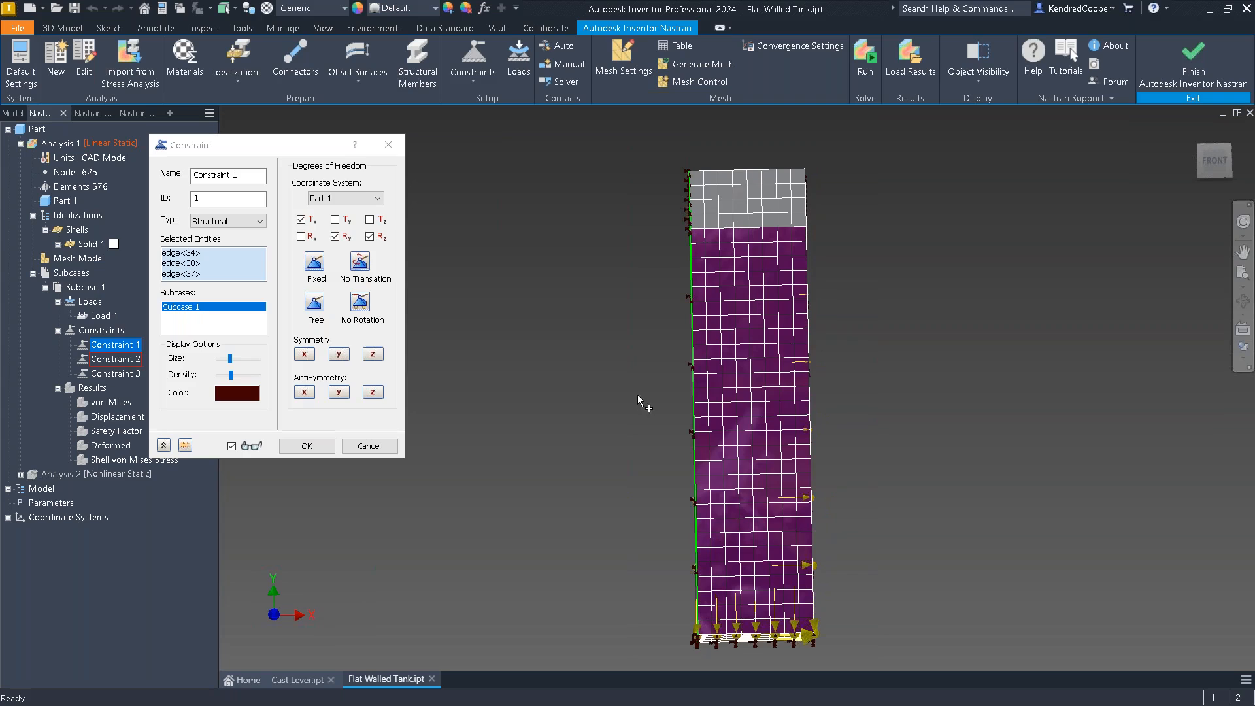
pyautogui.click(369, 446)
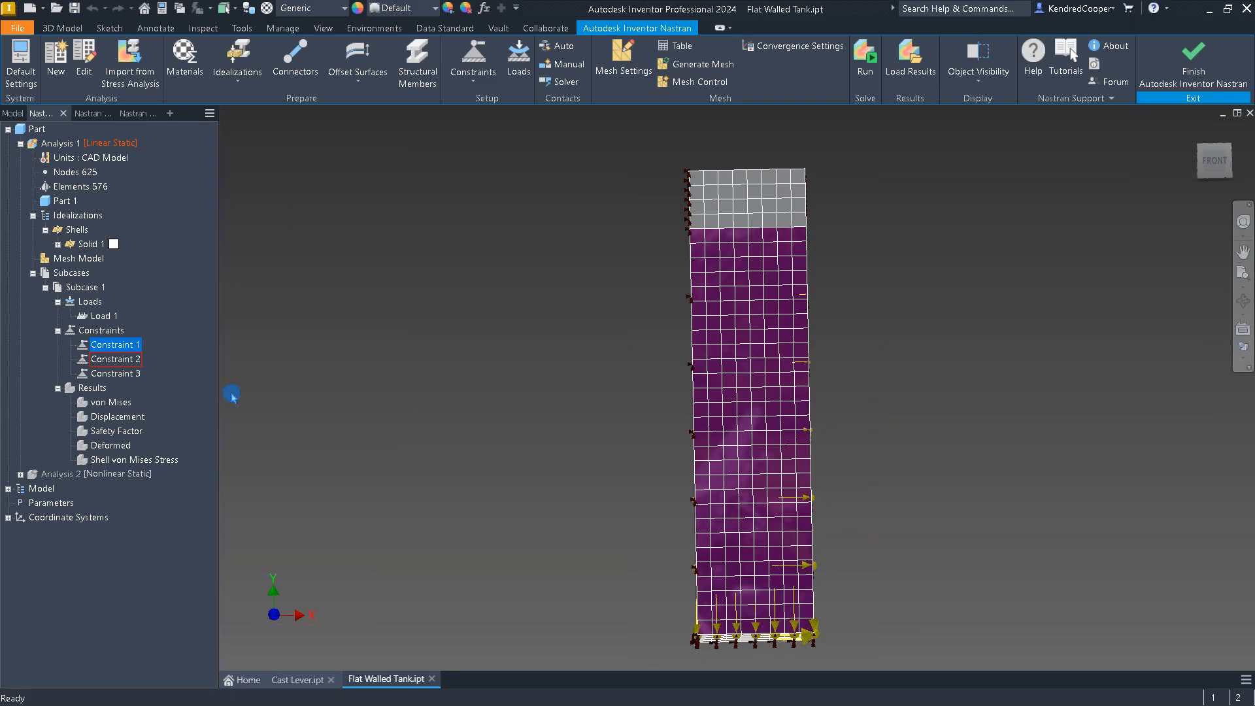
# Step: Review Constraint 2's selected edges and restrained degrees of freedom, and close it without changes
pyautogui.doubleClick(118, 360)
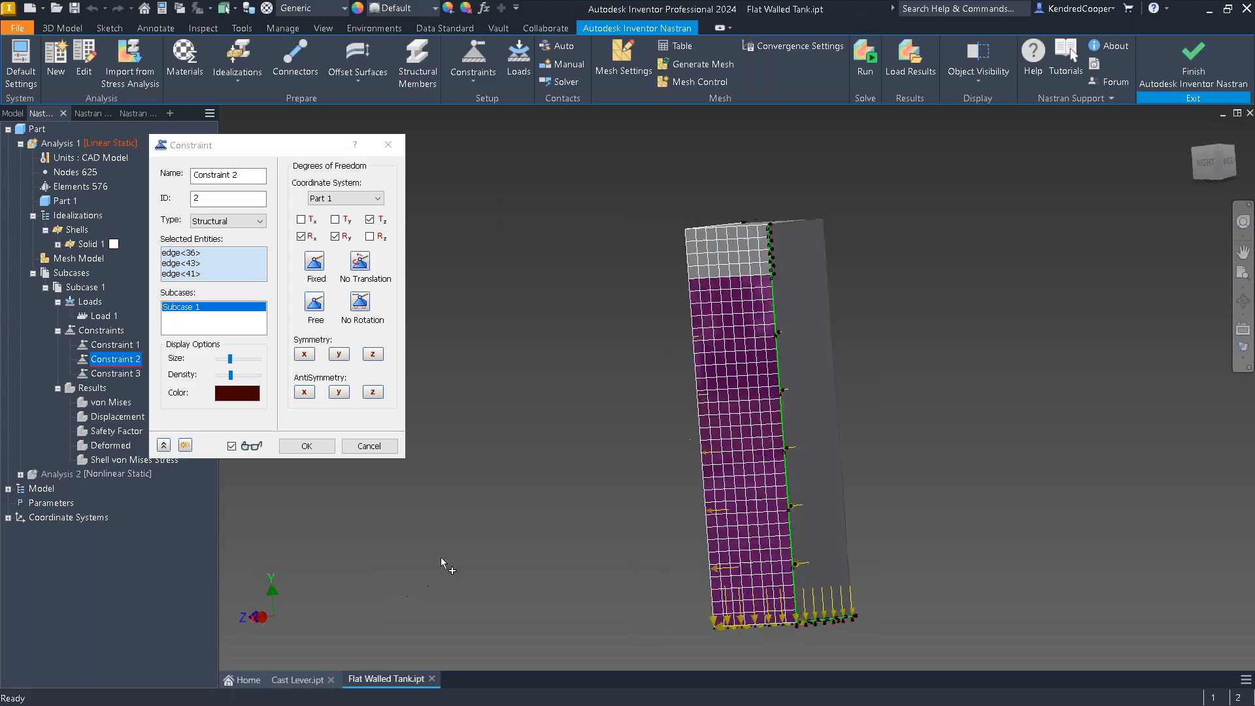
pyautogui.click(365, 442)
pyautogui.click(368, 446)
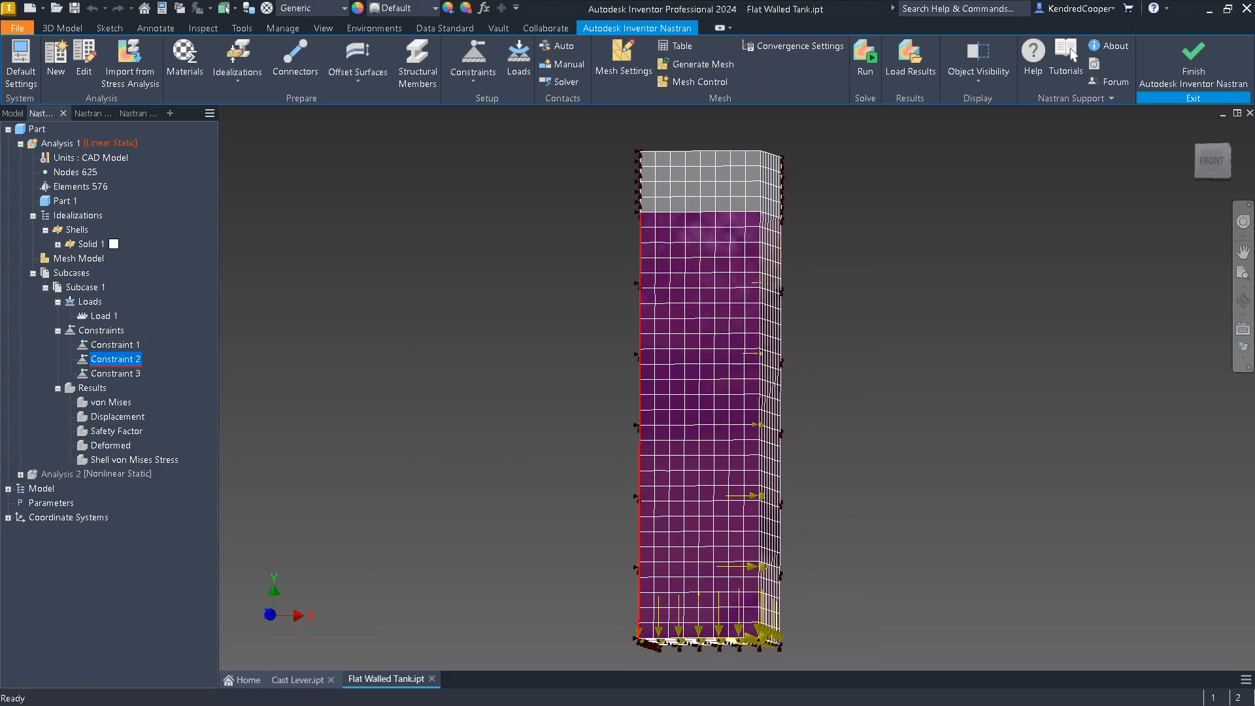
# Step: Inspect both constrained sides of the tank and review Constraint 3 on its bottom face, closing it without changes
pyautogui.keyDown('shift'); pyautogui.moveTo(634, 428); pyautogui.dragTo(701, 317, button='middle'); pyautogui.keyUp('shift')
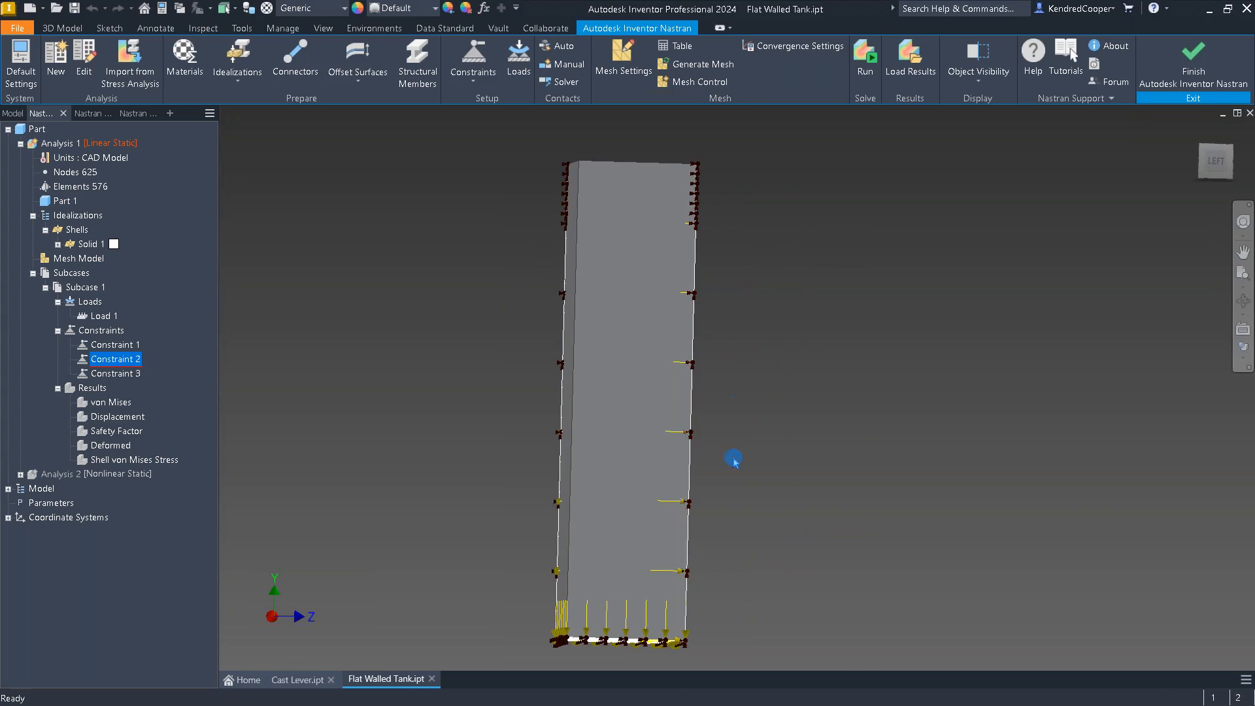
pyautogui.keyDown('shift'); pyautogui.moveTo(762, 406); pyautogui.dragTo(415, 391, button='middle'); pyautogui.keyUp('shift')
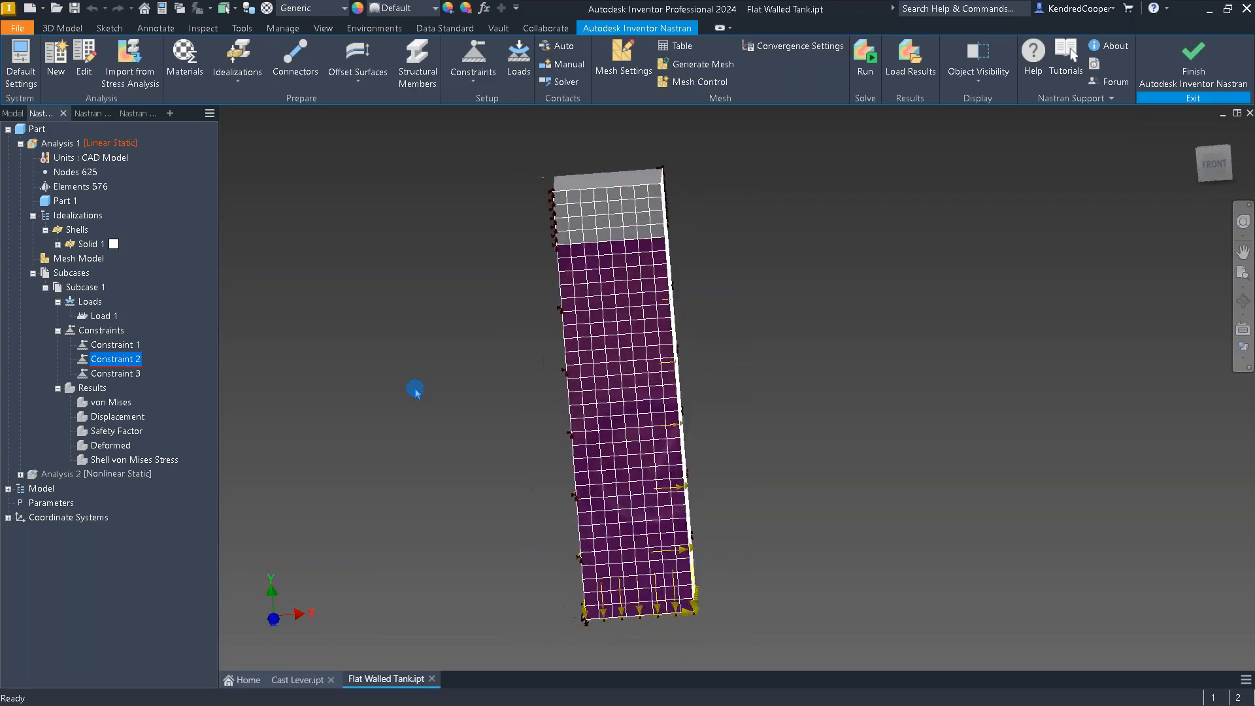
pyautogui.doubleClick(108, 374)
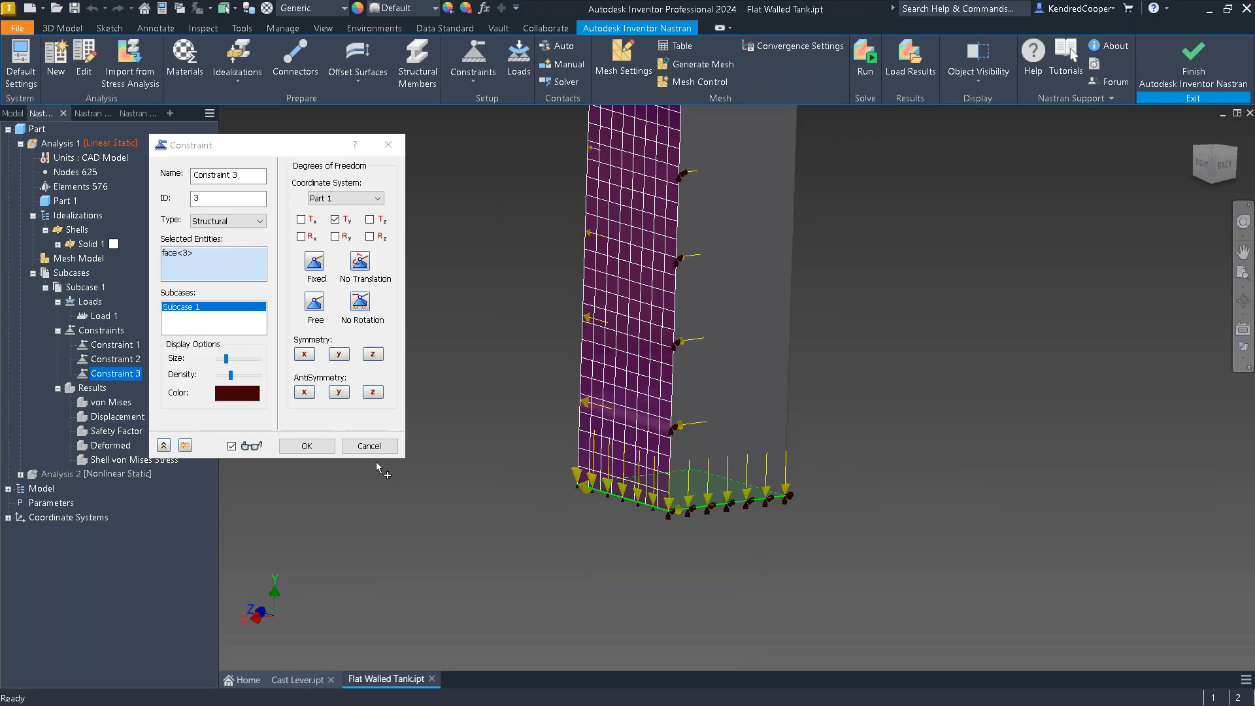
pyautogui.click(366, 444)
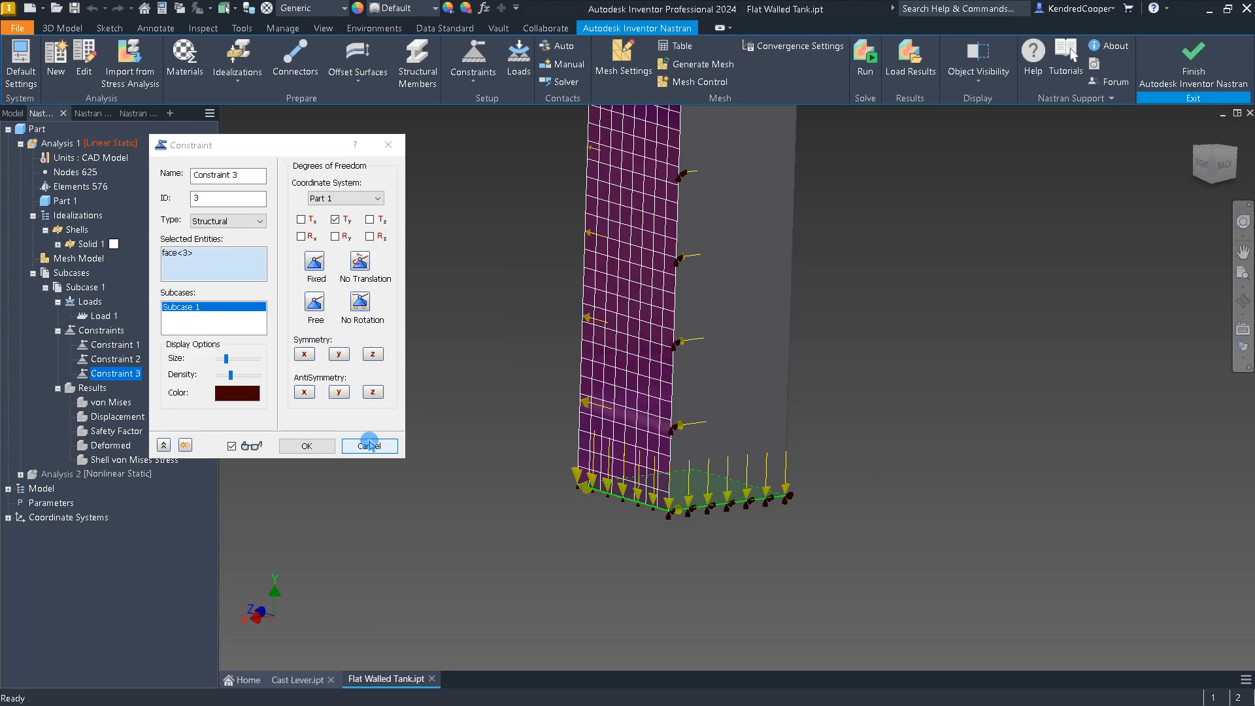
# Step: Close Constraint 3 without changes and run the tank's linear static analysis to completion
pyautogui.click(370, 445)
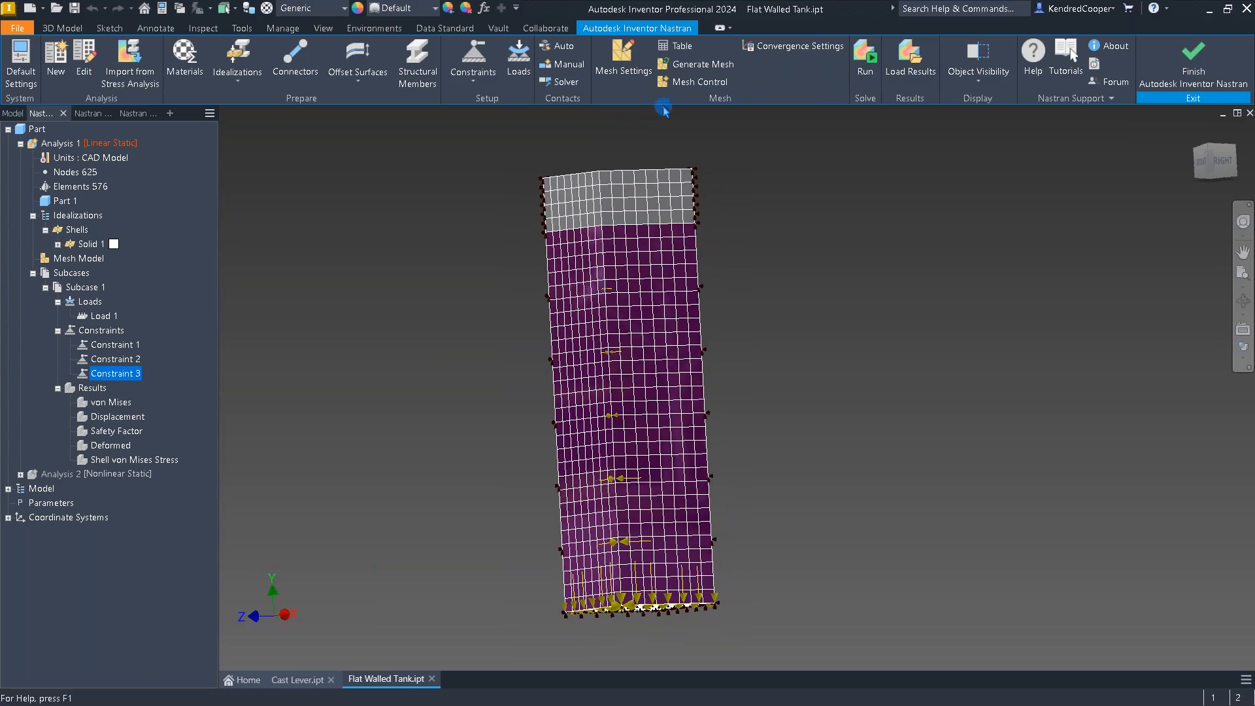
pyautogui.click(865, 56)
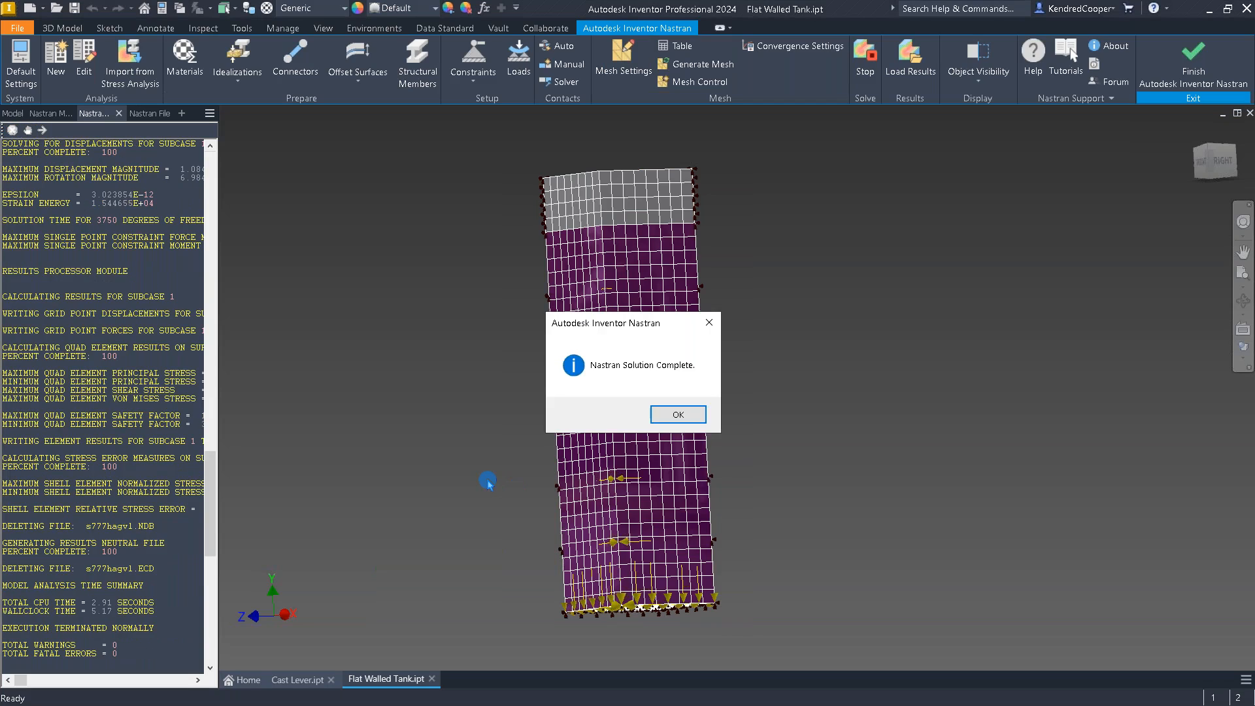
pyautogui.click(673, 414)
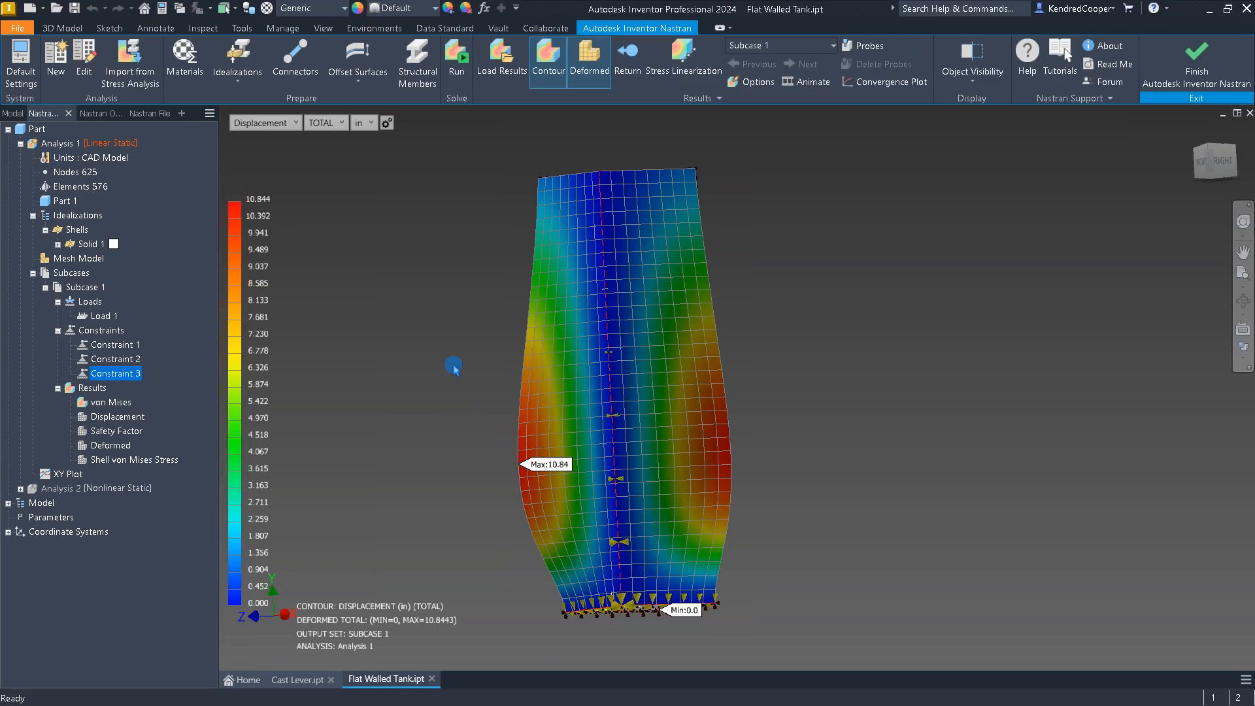
# Step: Examine the tank's shell X-normal stress contour, and return to the total displacement contour
pyautogui.click(293, 123)
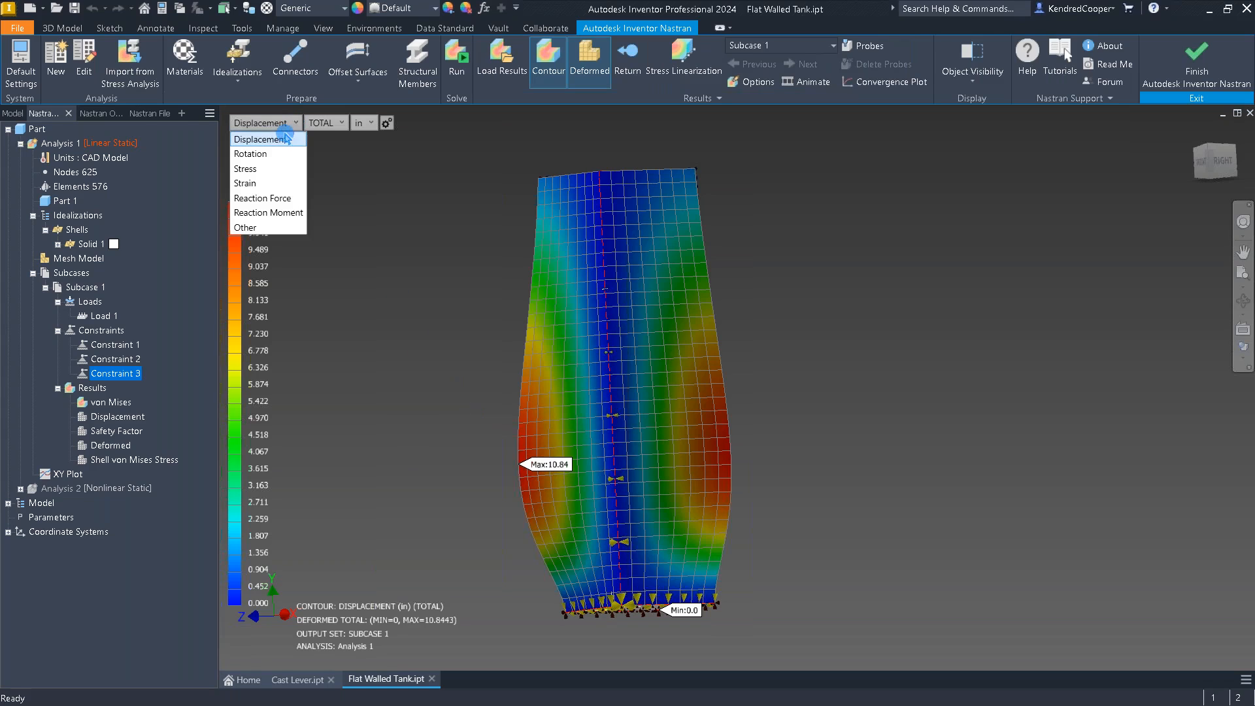
pyautogui.click(276, 169)
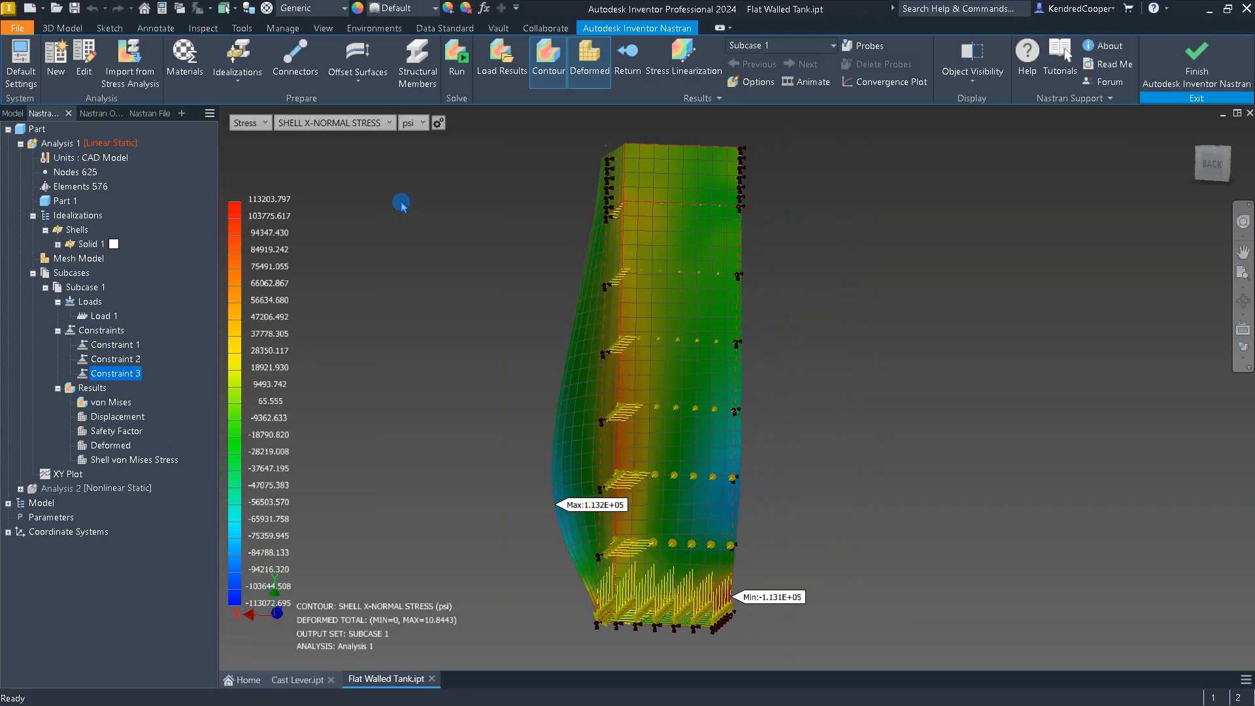
pyautogui.click(264, 124)
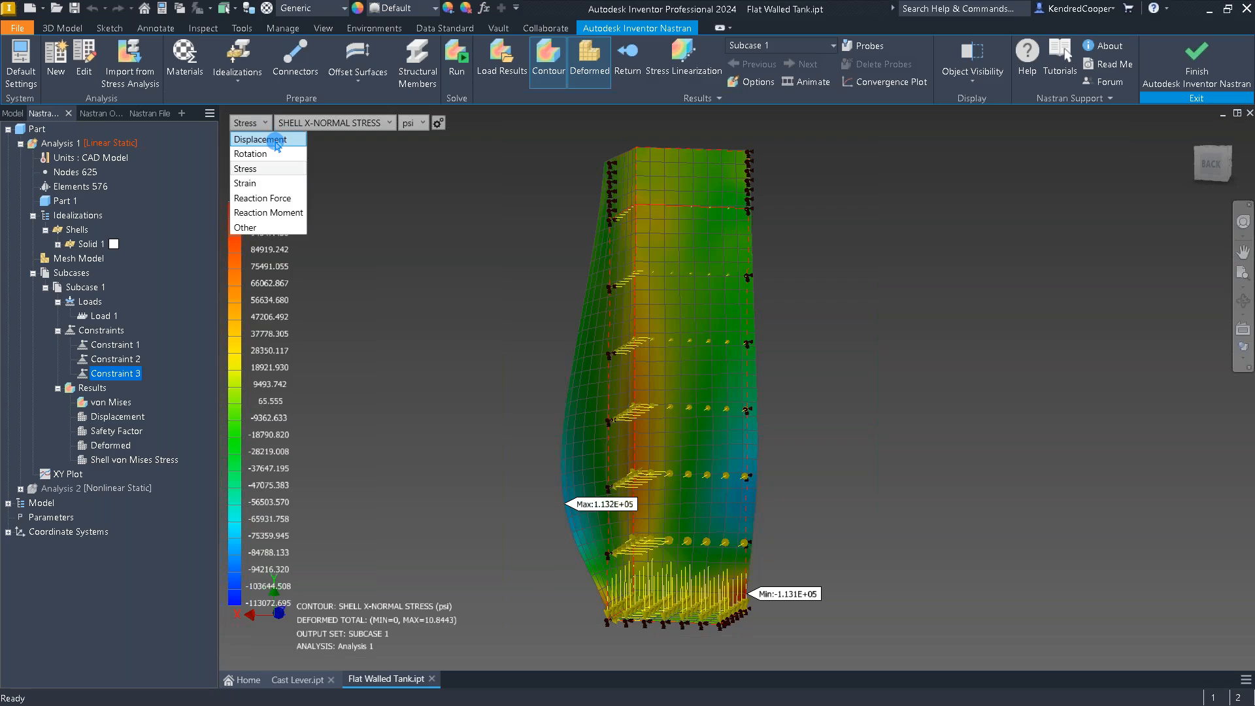
pyautogui.click(275, 139)
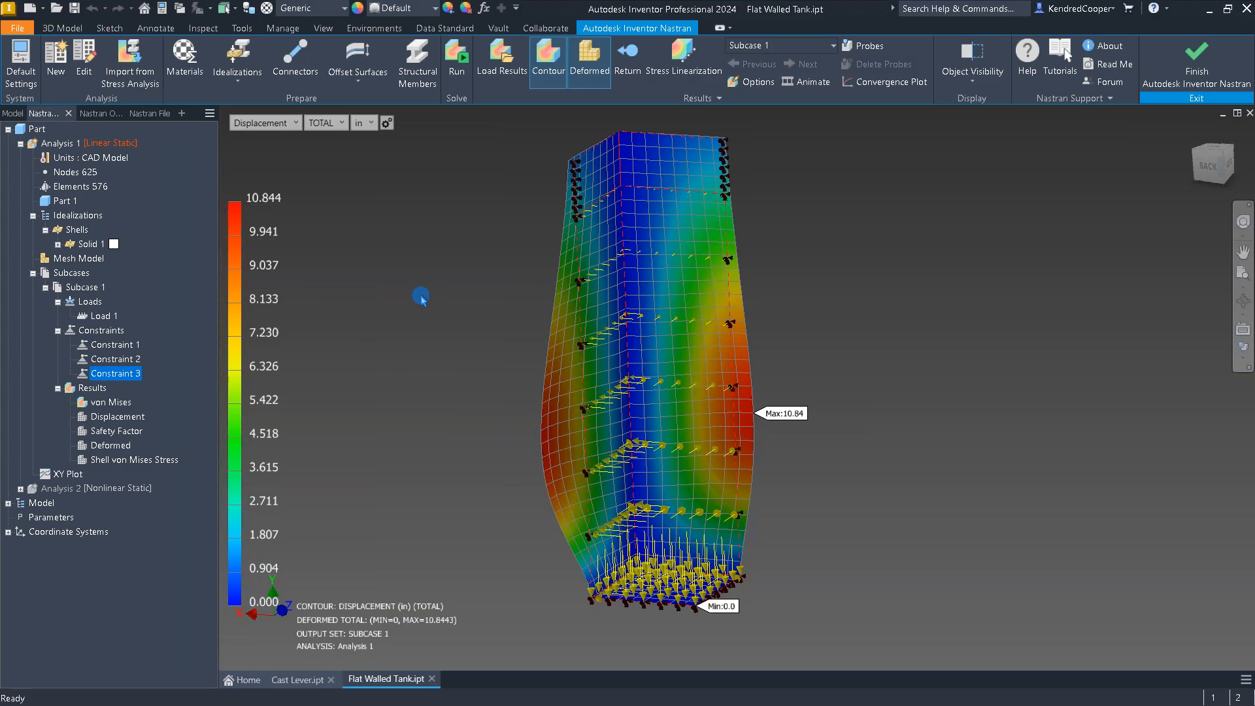
# Step: Duplicate Analysis 1, keeping the default name for the copy
pyautogui.click(61, 144)
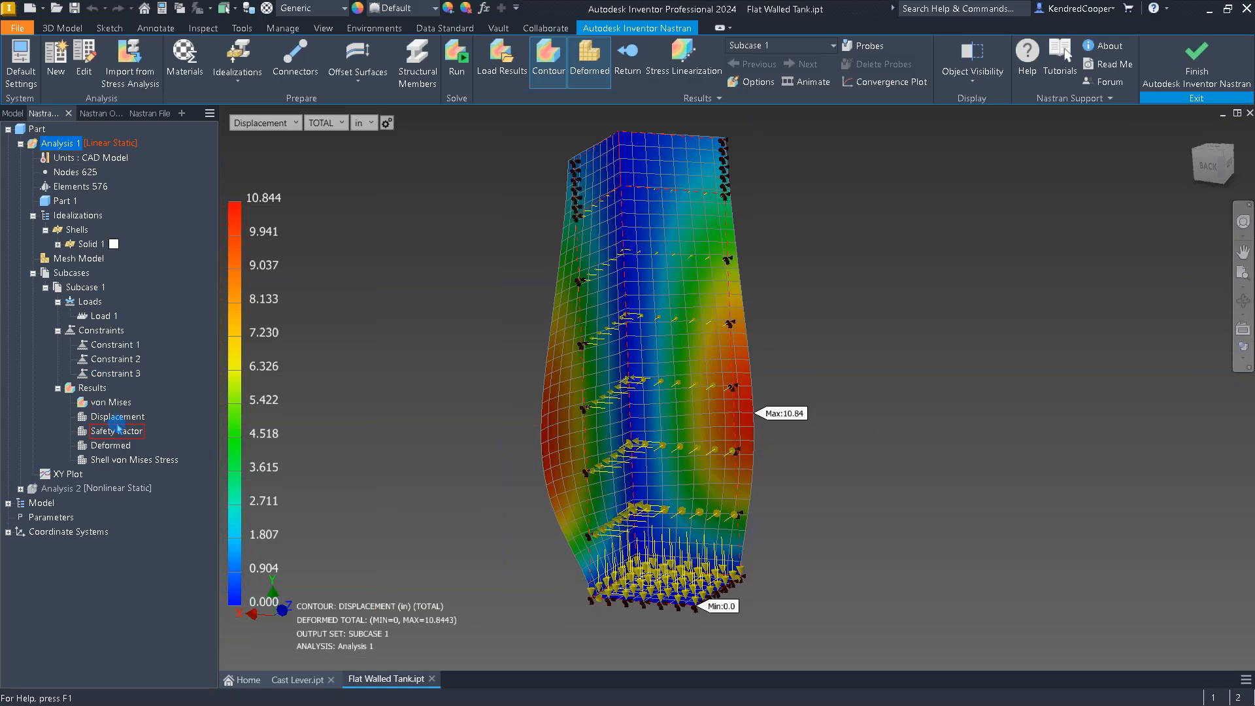
pyautogui.rightClick(65, 150)
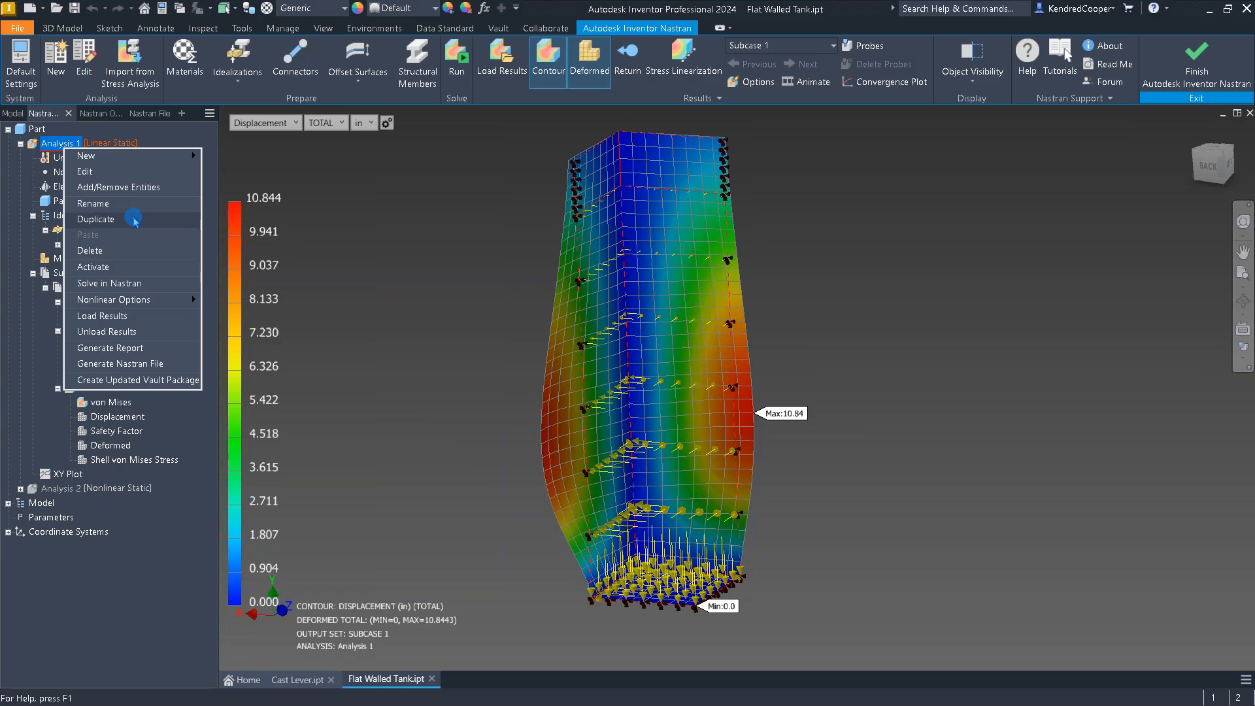
pyautogui.click(133, 220)
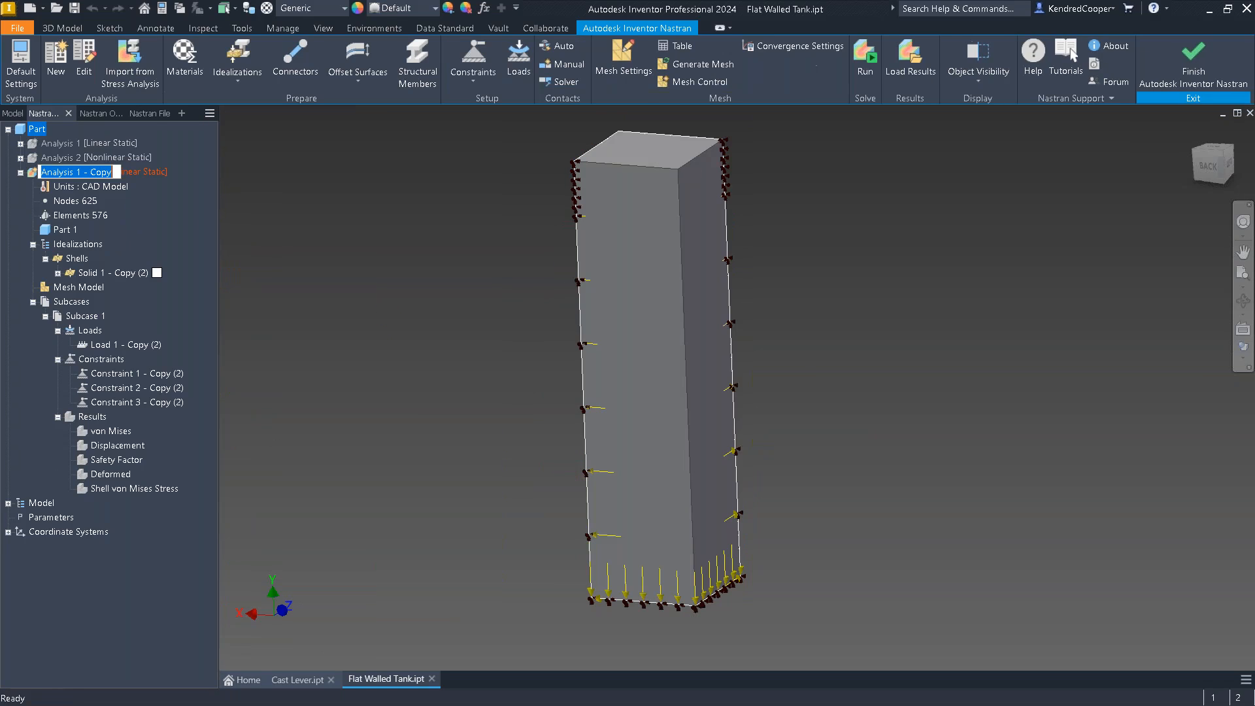
pyautogui.press('Return')
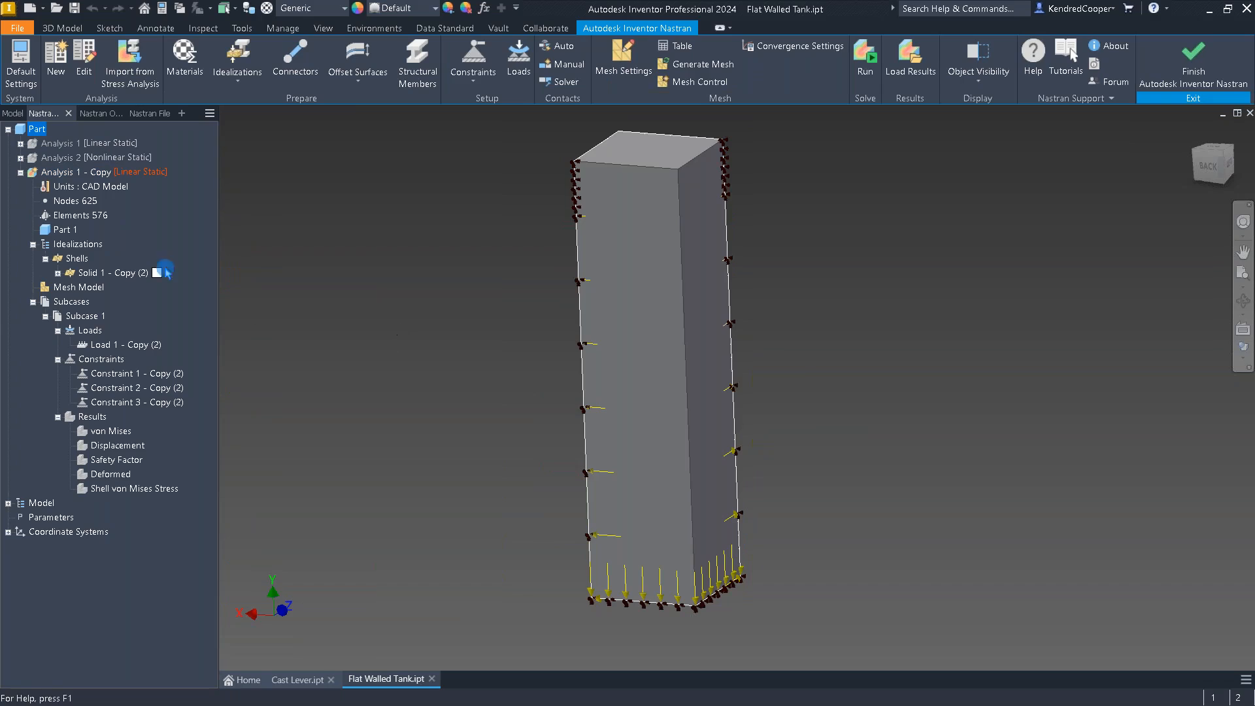
# Step: Check that the duplicated analysis carries over the shell's material, the load and all three constraints
pyautogui.moveTo(91, 272); pyautogui.dragTo(99, 277)
pyautogui.click(58, 273)
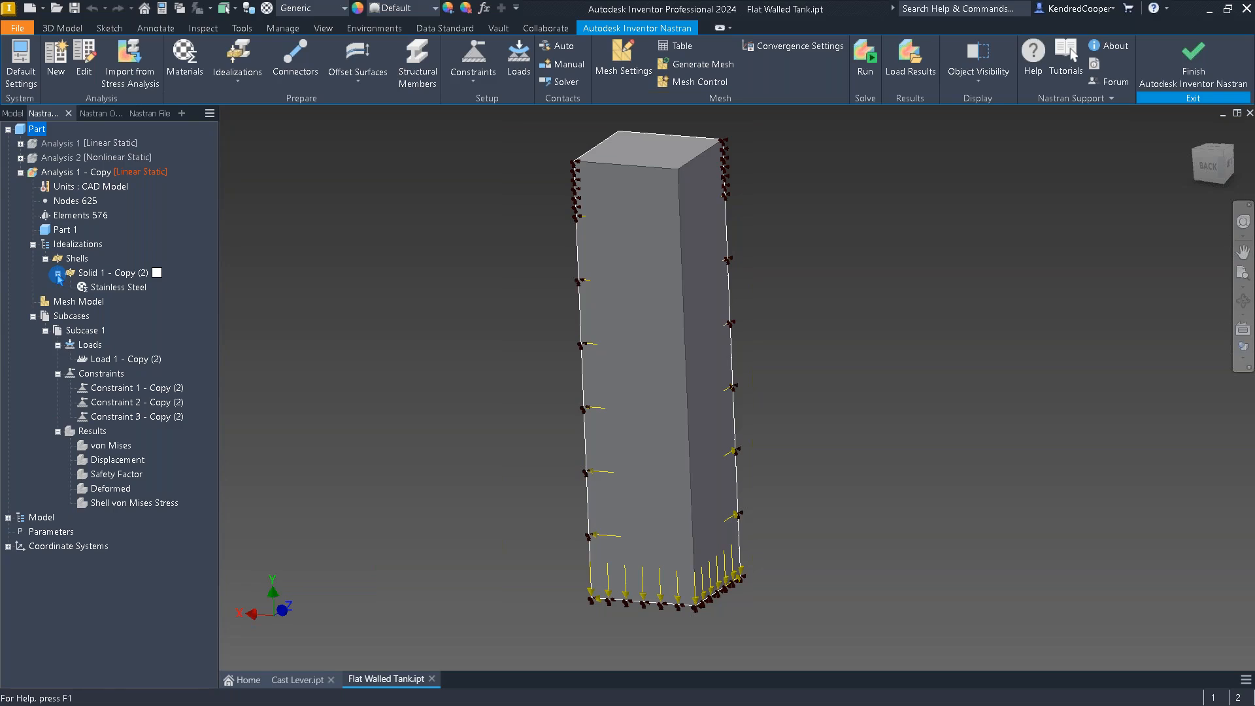
pyautogui.click(128, 359)
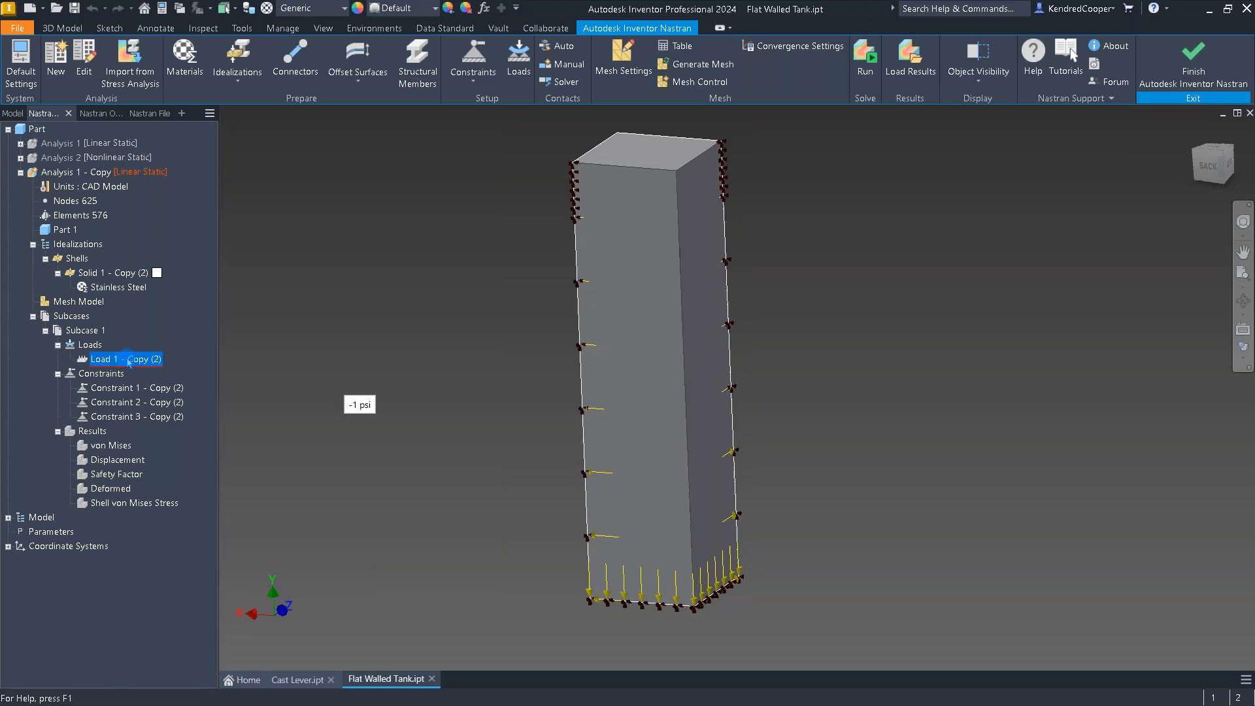
pyautogui.click(148, 389)
pyautogui.click(151, 403)
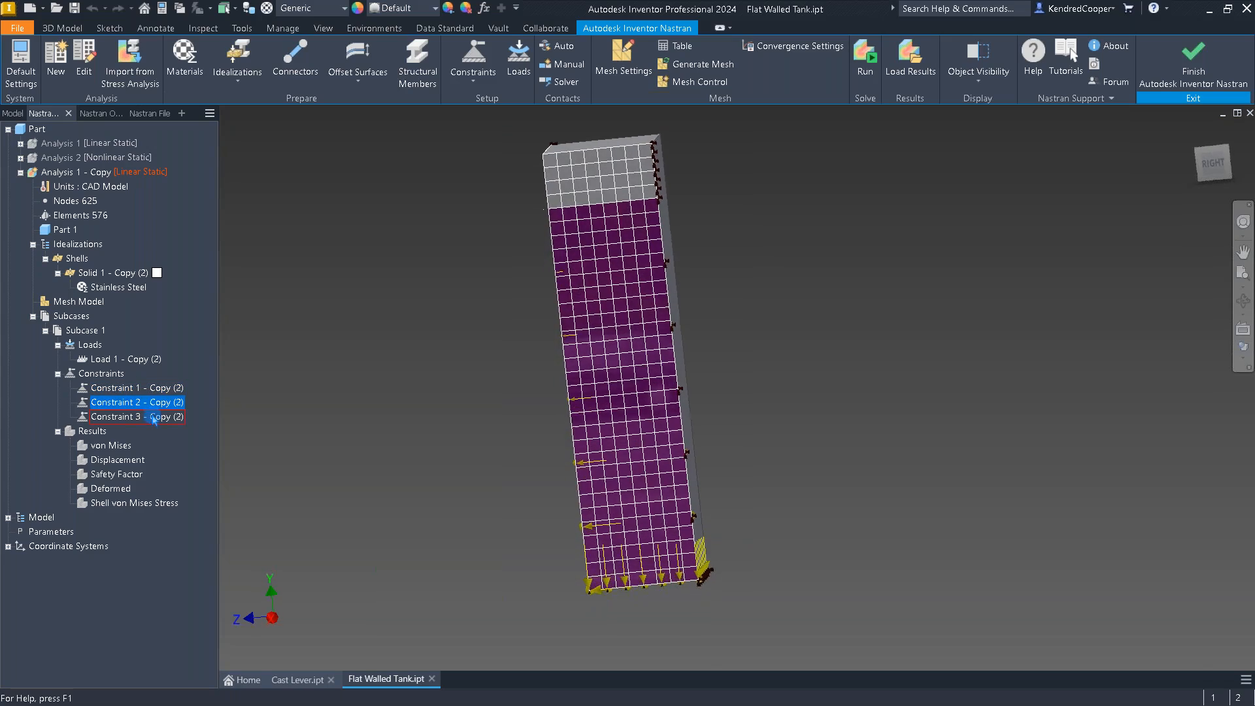
pyautogui.click(154, 418)
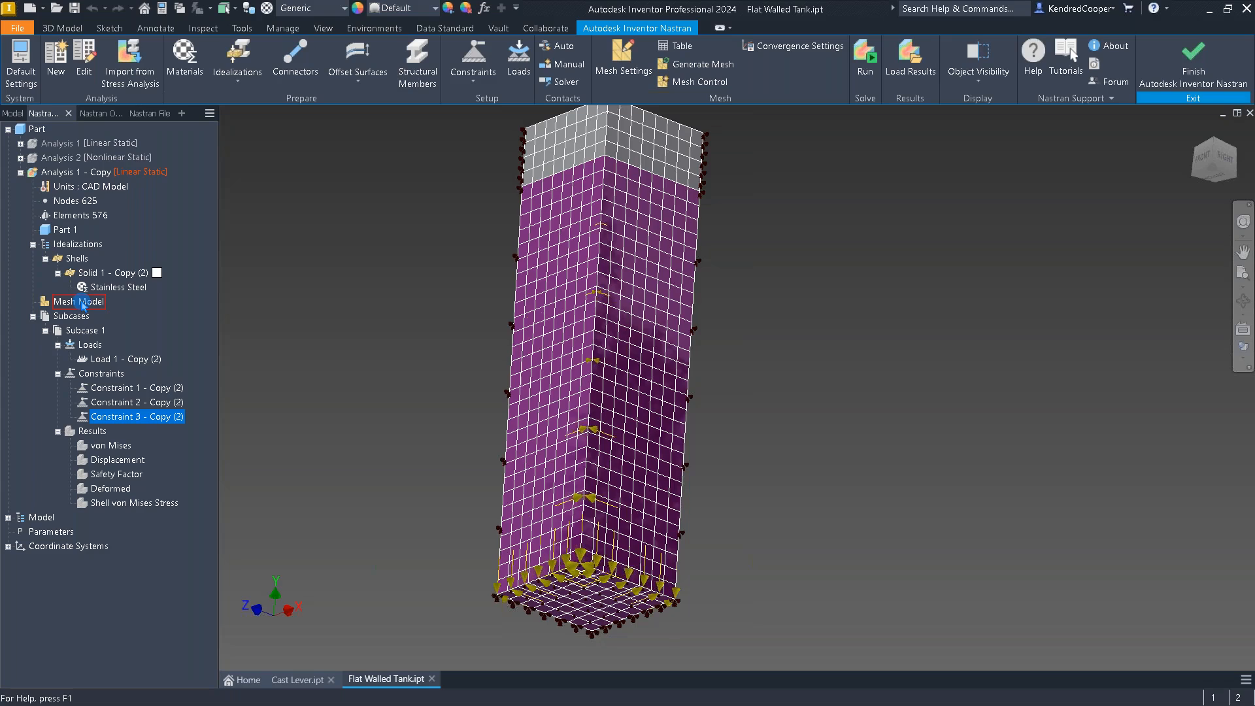
# Step: Change the duplicated analysis's type to Nonlinear Static
pyautogui.rightClick(78, 173)
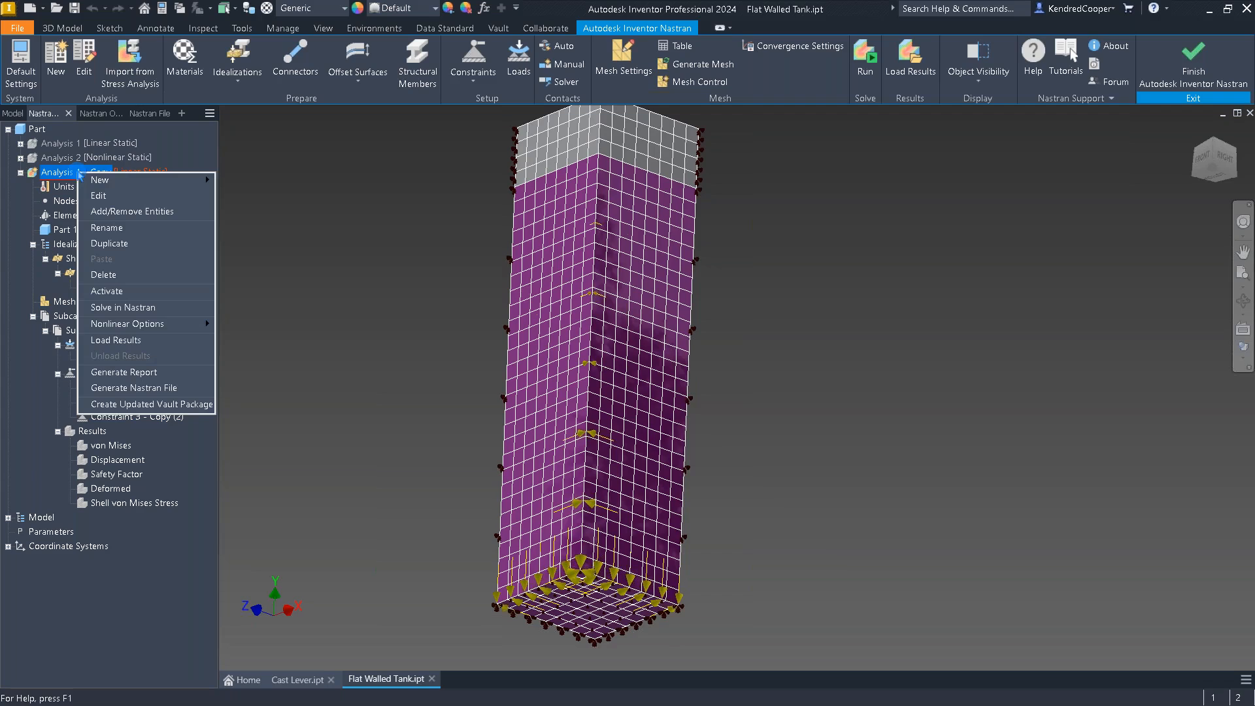
pyautogui.click(138, 196)
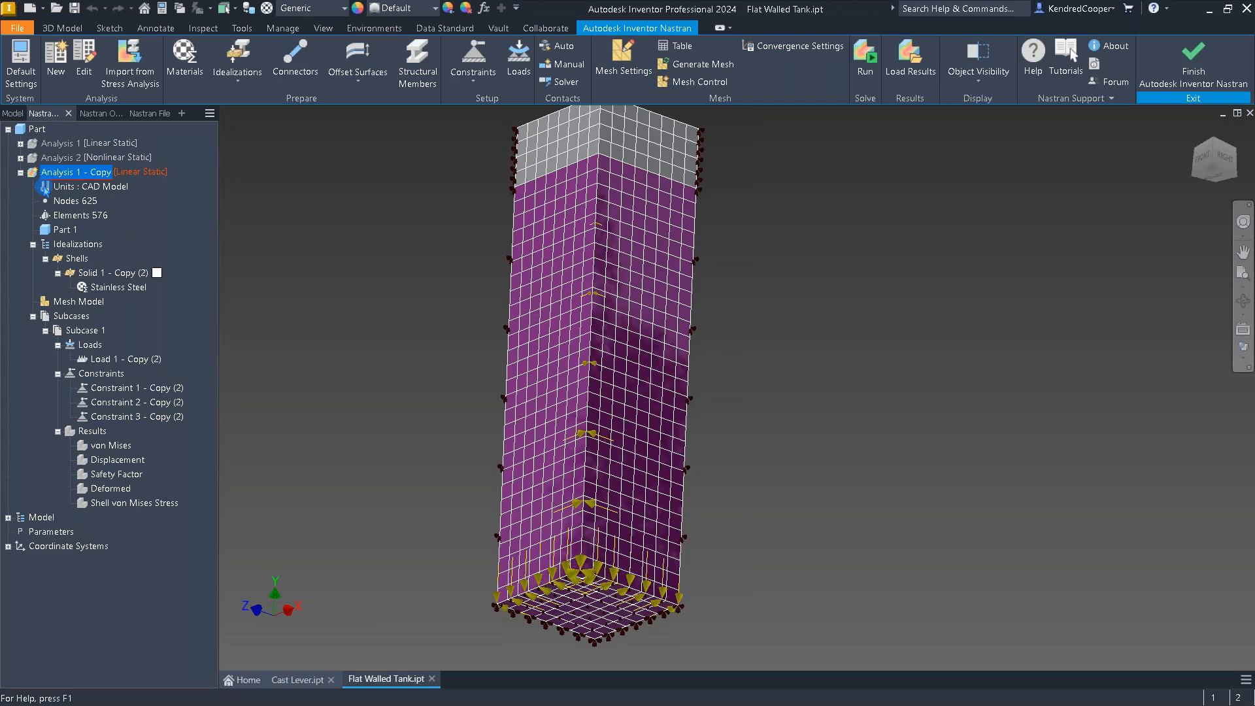
pyautogui.click(465, 230)
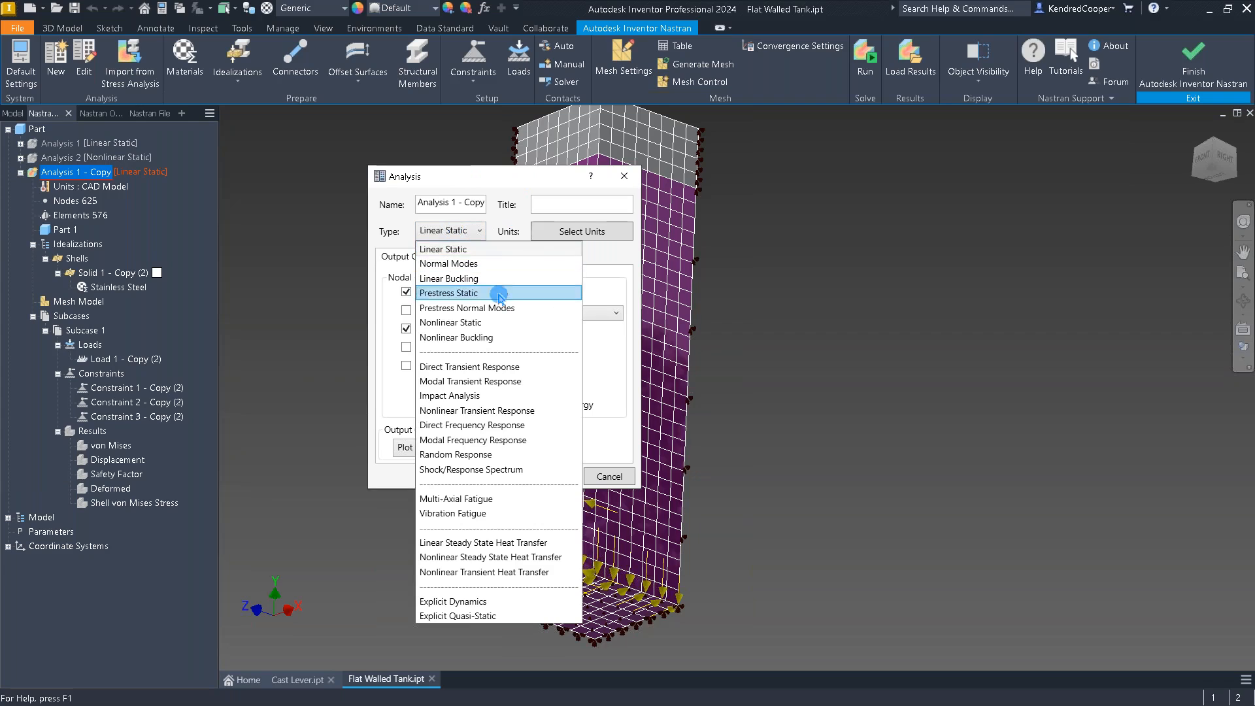
pyautogui.click(505, 322)
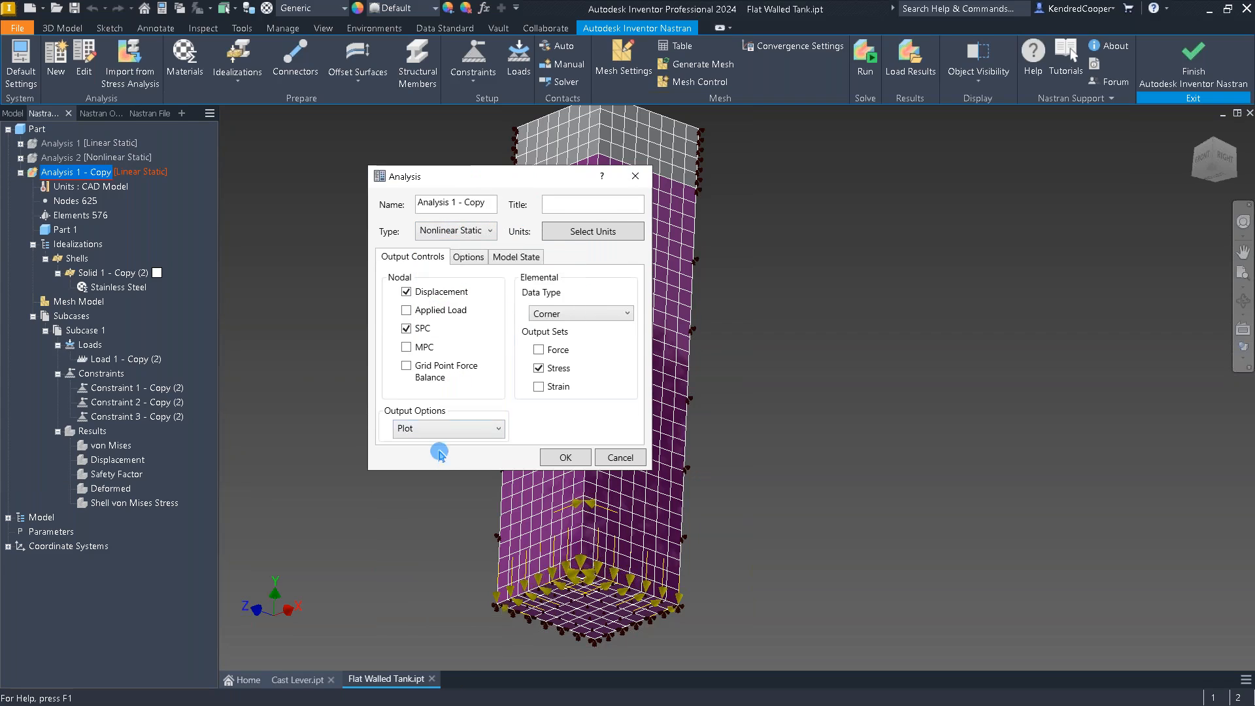
pyautogui.click(575, 464)
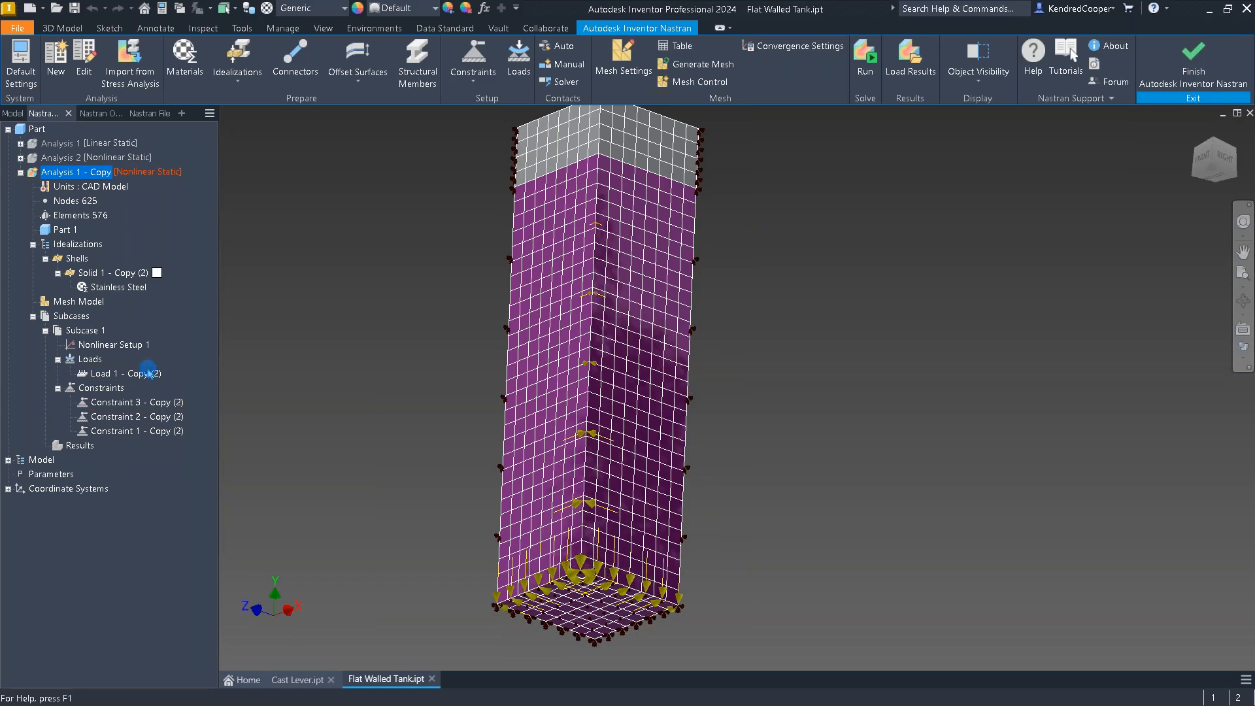
# Step: Configure Nonlinear Setup 1 with 10 increments and intermediate output set to On
pyautogui.doubleClick(95, 348)
pyautogui.moveTo(291, 144); pyautogui.dragTo(399, 172)
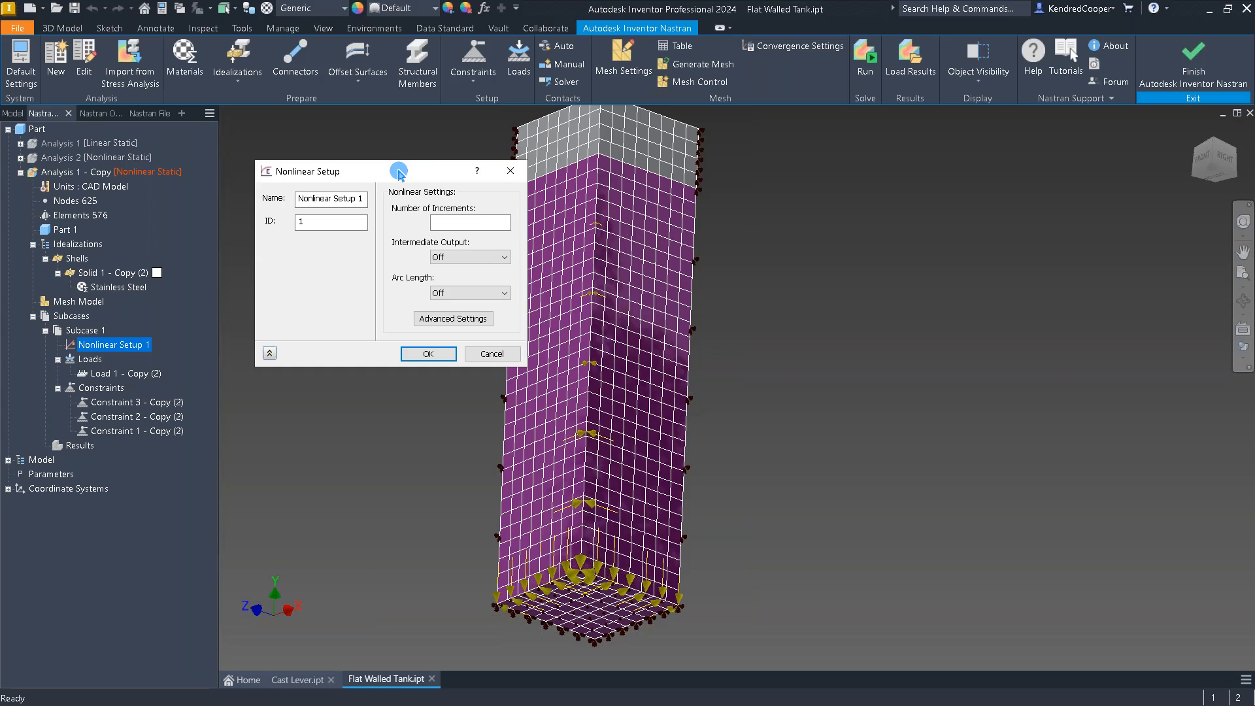
pyautogui.click(462, 222)
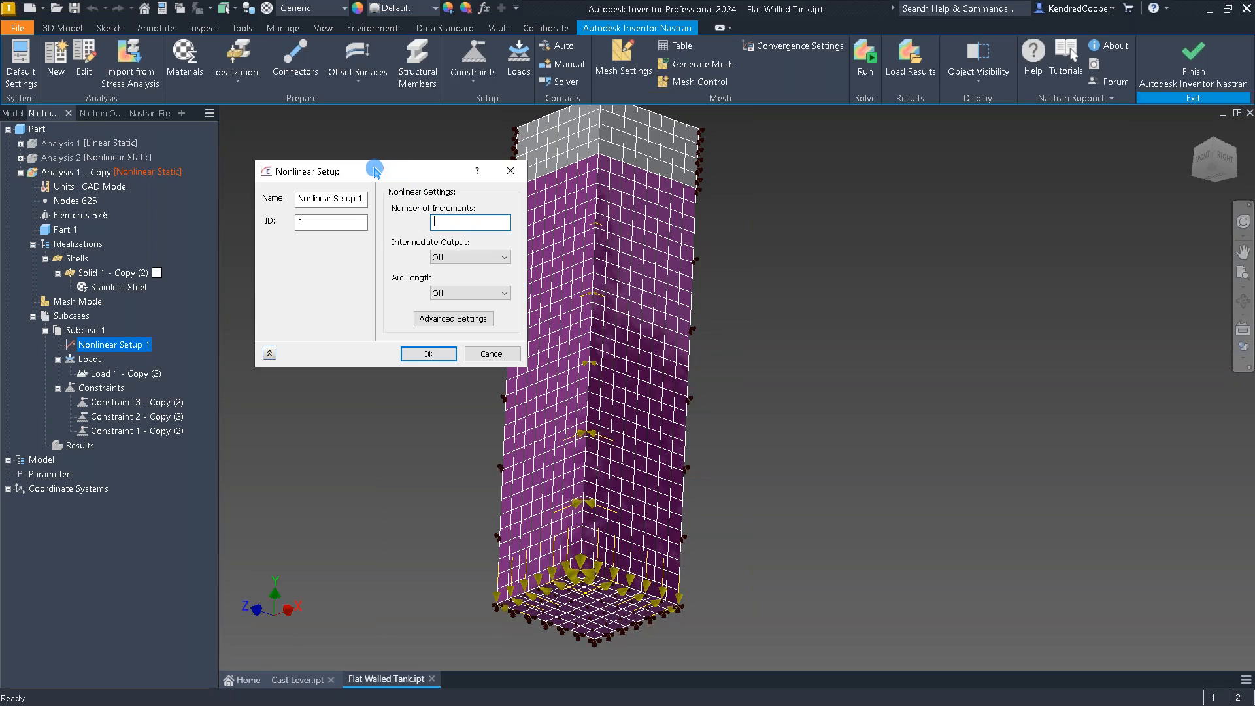
pyautogui.write('10')
pyautogui.press('BackSpace')
pyautogui.press('BackSpace')
pyautogui.write('50')
pyautogui.press('BackSpace')
pyautogui.press('BackSpace')
pyautogui.write('10')
pyautogui.click(499, 258)
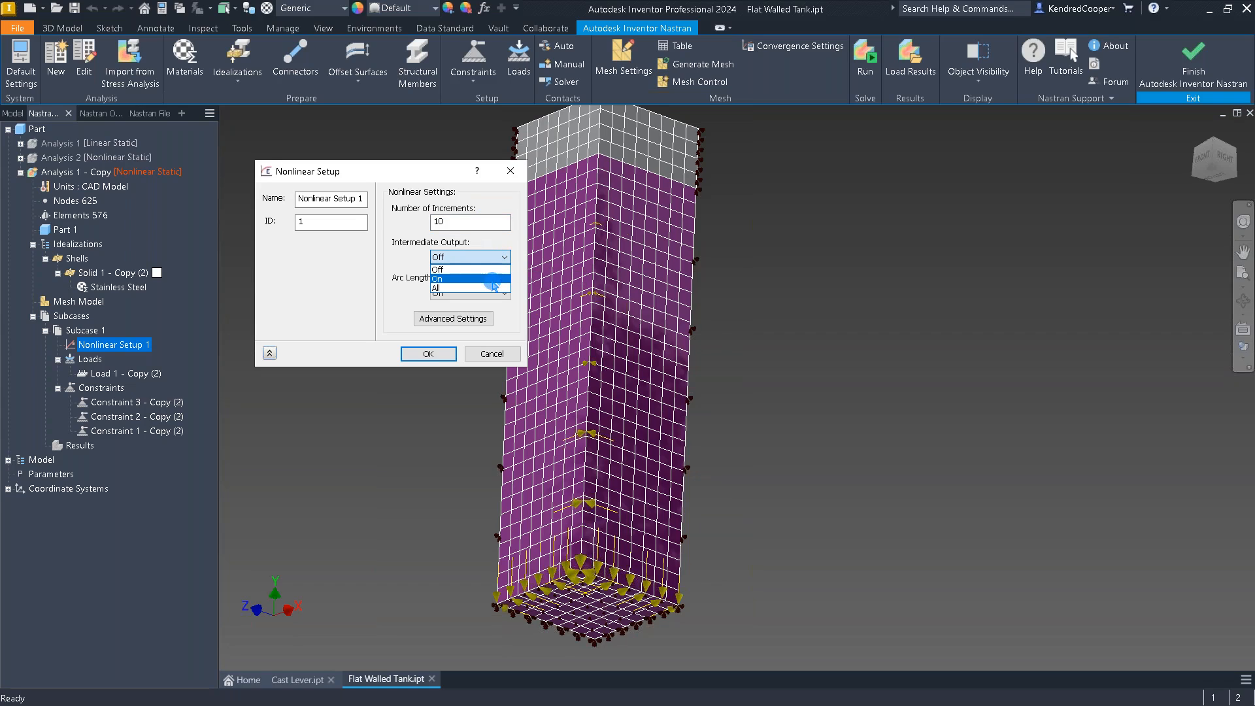
pyautogui.click(492, 279)
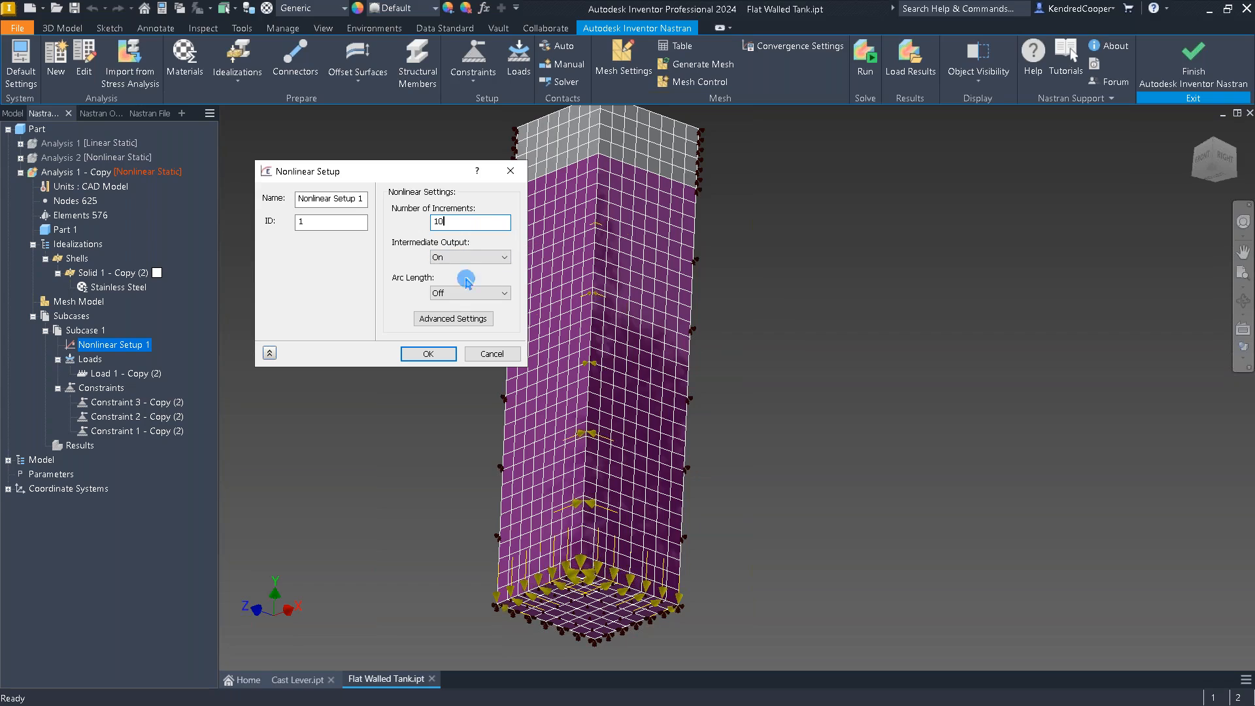
pyautogui.click(429, 354)
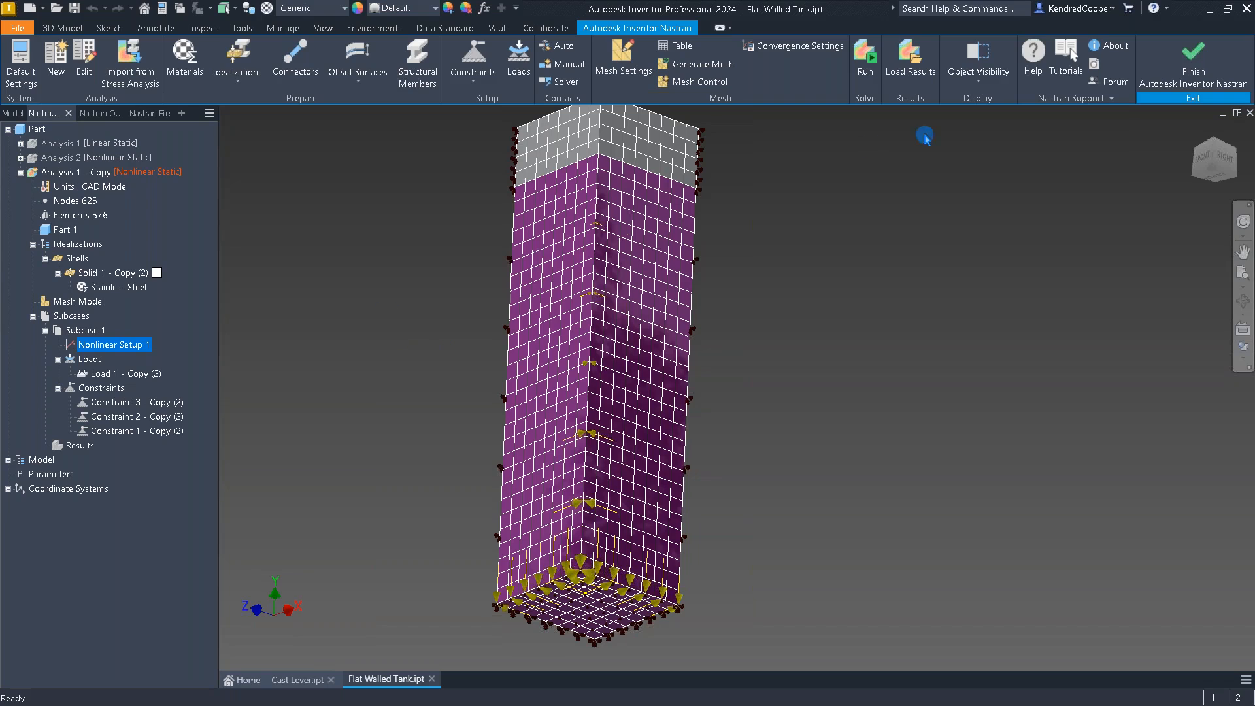
# Step: Run the nonlinear static analysis and inspect the shell von Mises stress contour on the tank
pyautogui.click(871, 57)
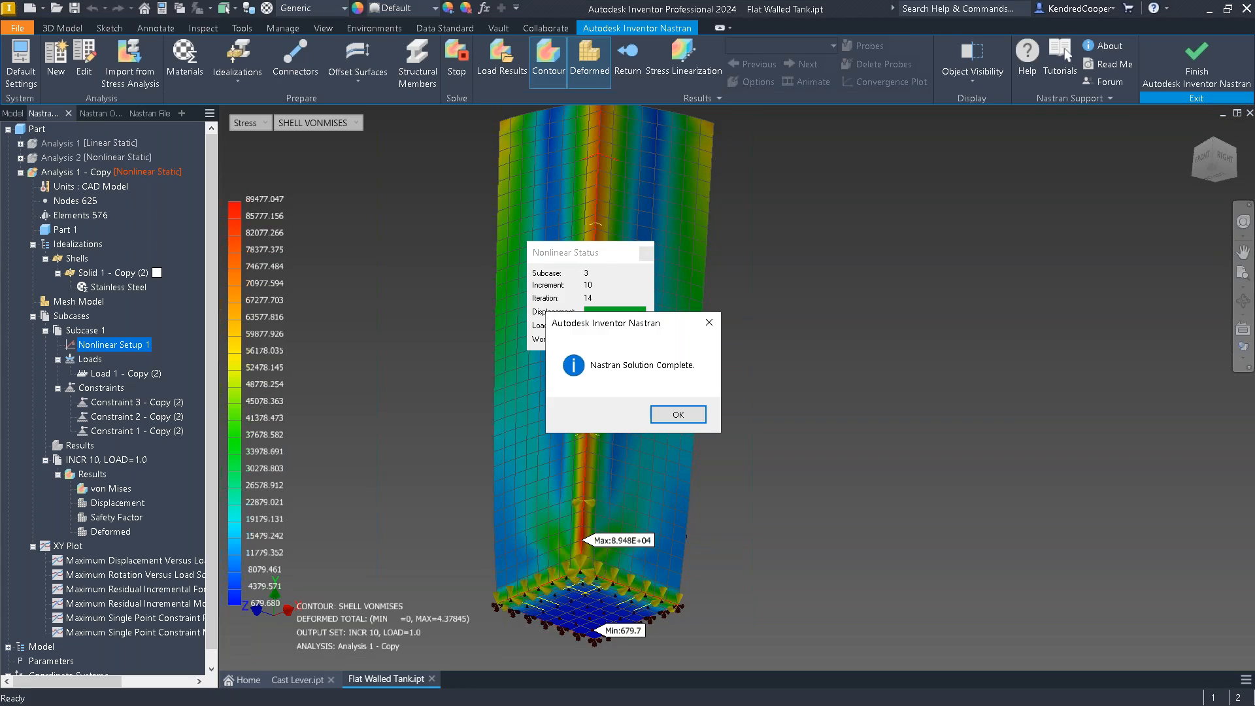
pyautogui.click(678, 414)
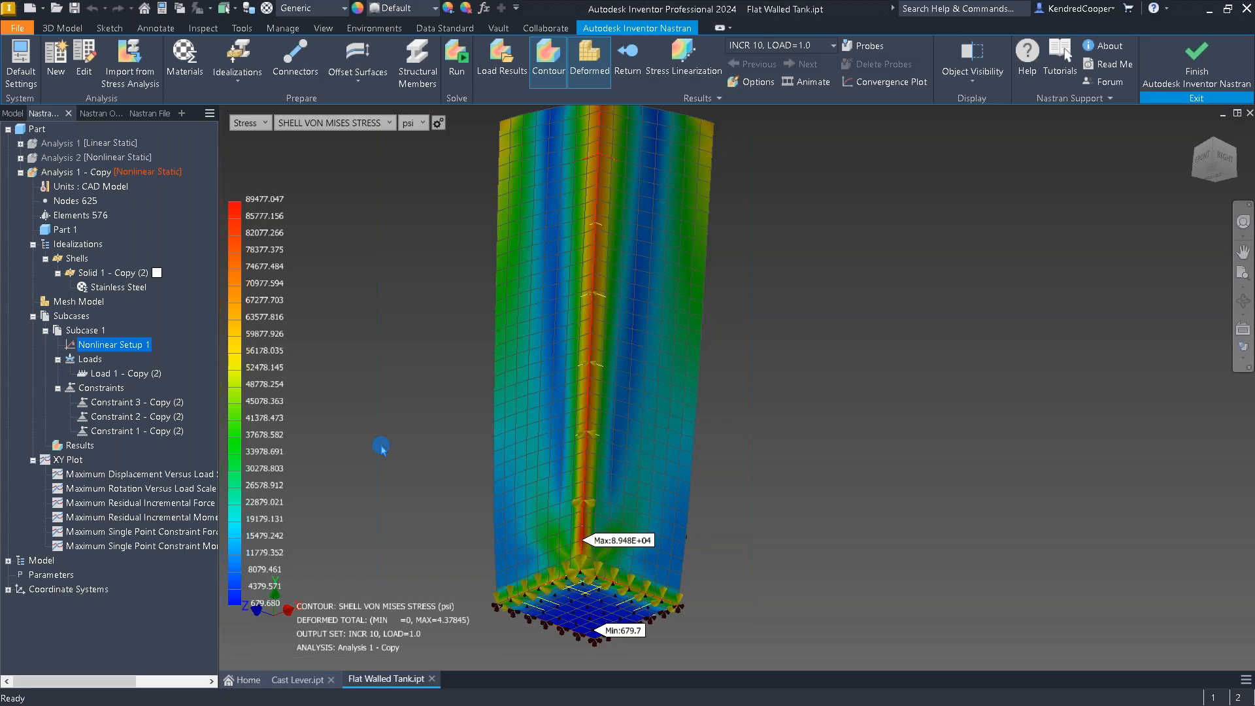
pyautogui.keyDown('shift'); pyautogui.moveTo(381, 447); pyautogui.dragTo(491, 263, button='middle'); pyautogui.keyUp('shift')
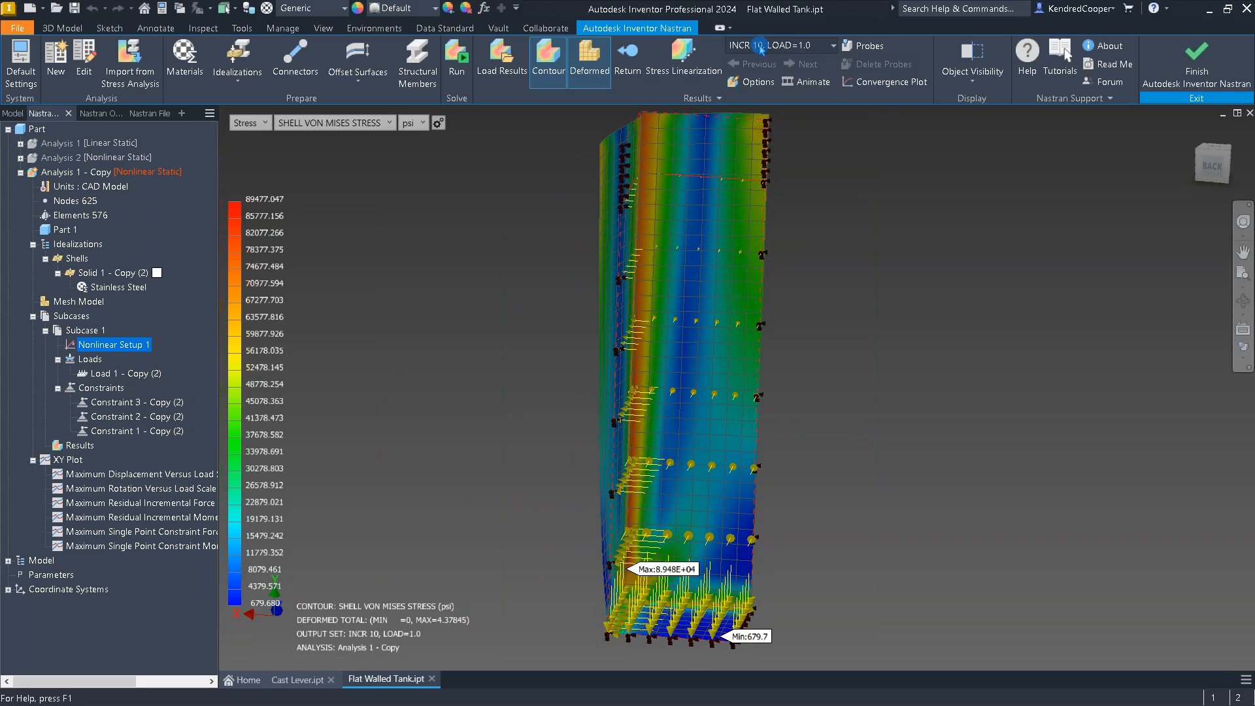
# Step: View the von Mises stress contour at increment 5 (load 0.5) and at increment 2 (load 0.2)
pyautogui.click(833, 46)
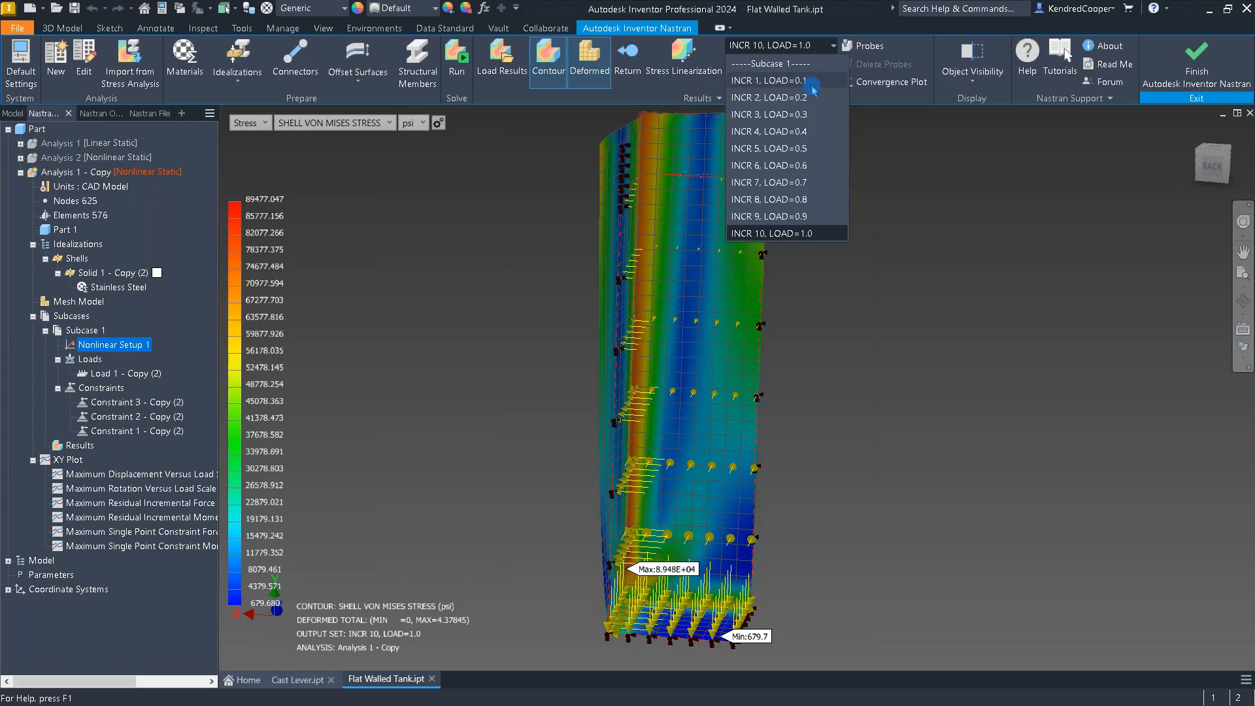
pyautogui.click(804, 149)
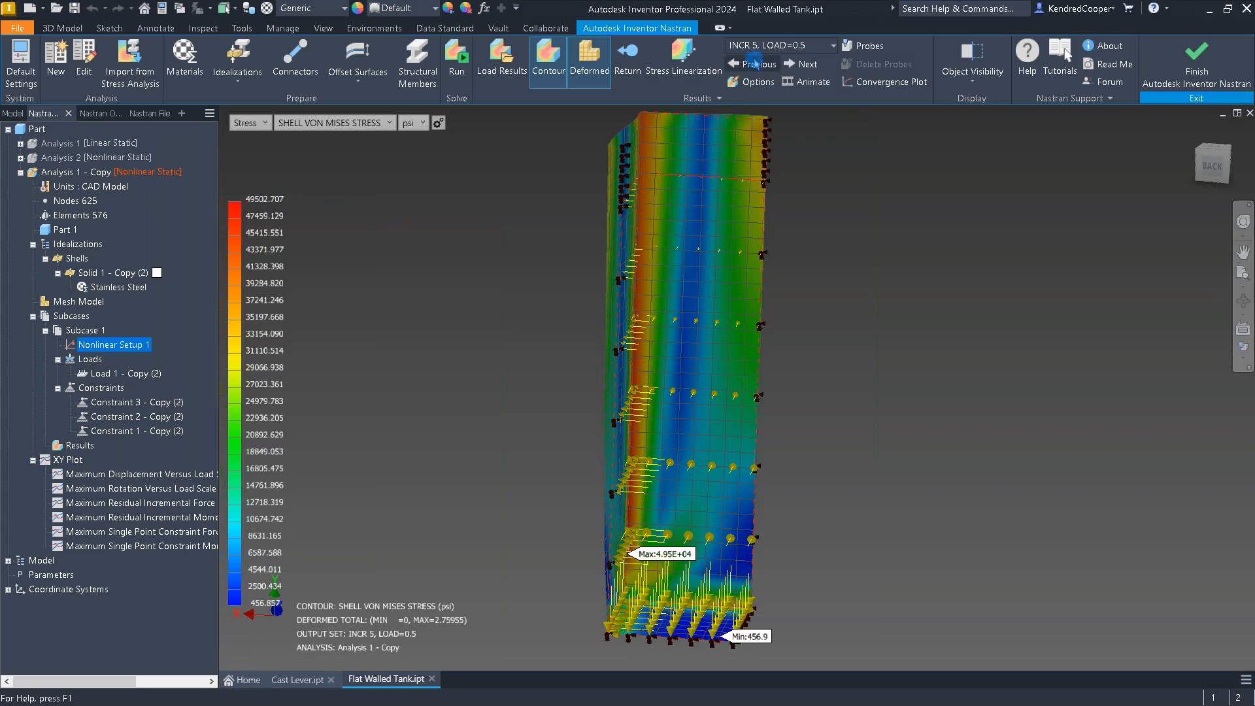
pyautogui.click(791, 45)
pyautogui.click(817, 98)
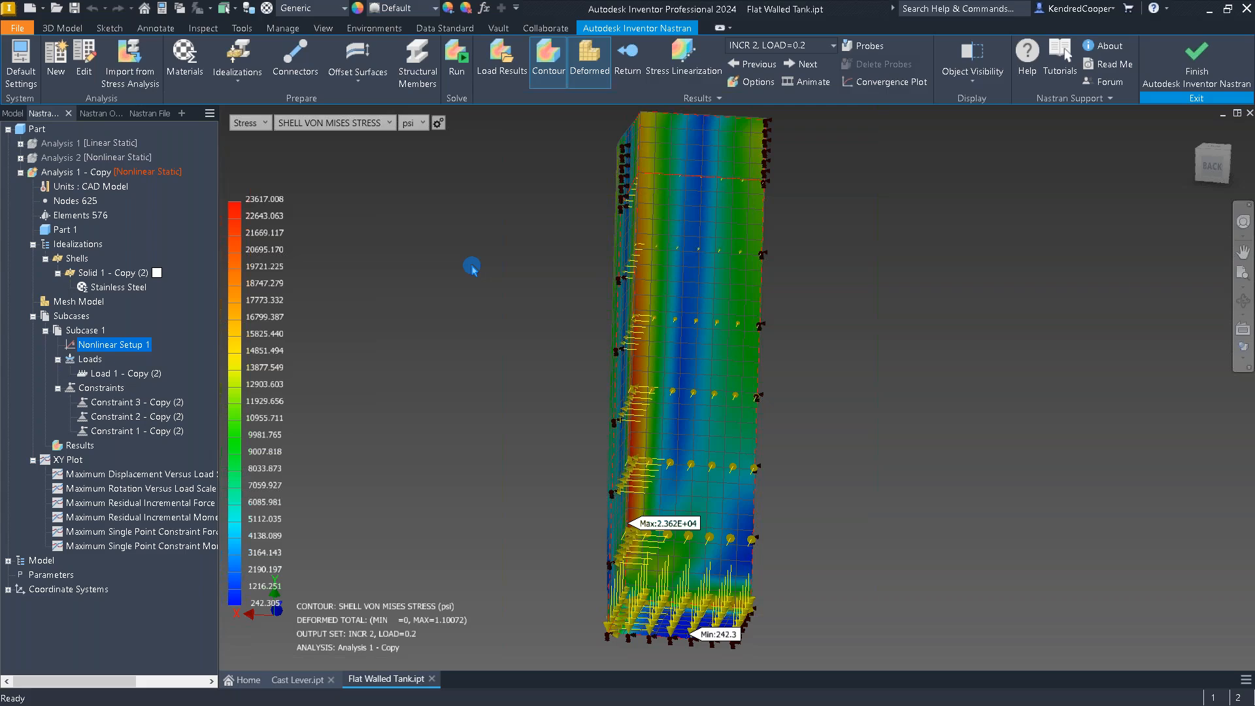
# Step: Show the total displacement contour at increment 2 and at increment 10 (load 1.0), and examine the tank's upper walls
pyautogui.click(263, 123)
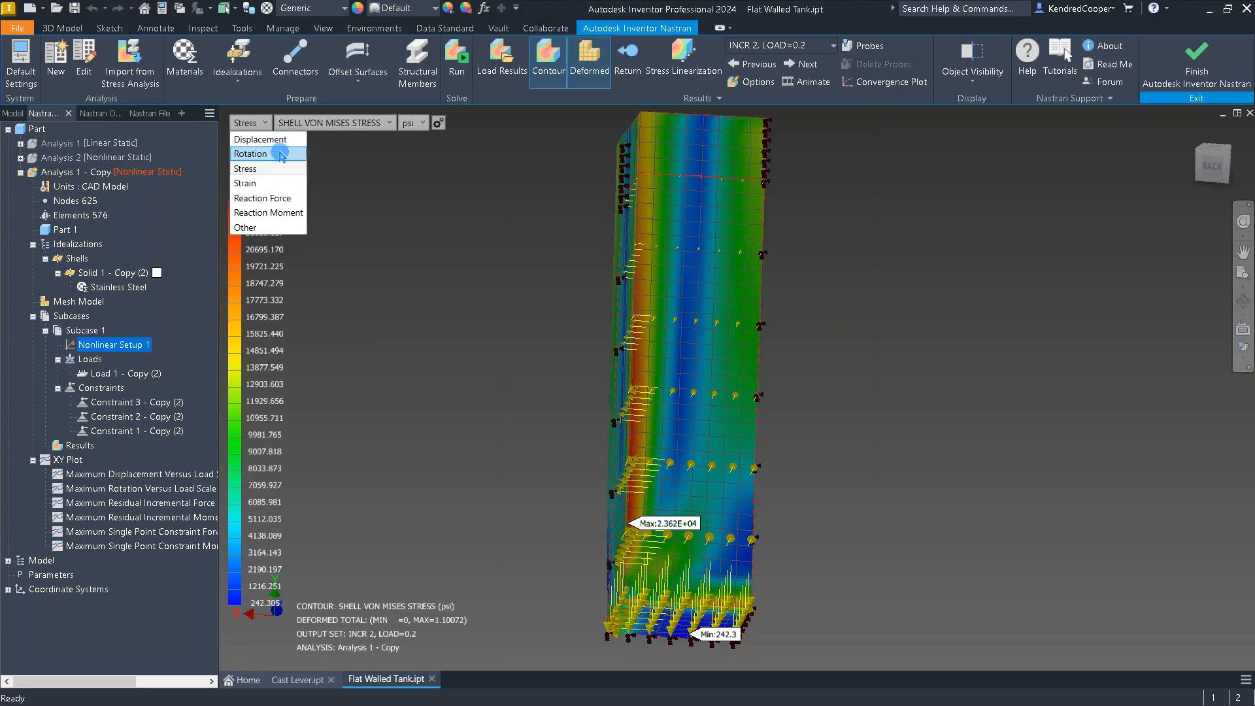
pyautogui.click(287, 140)
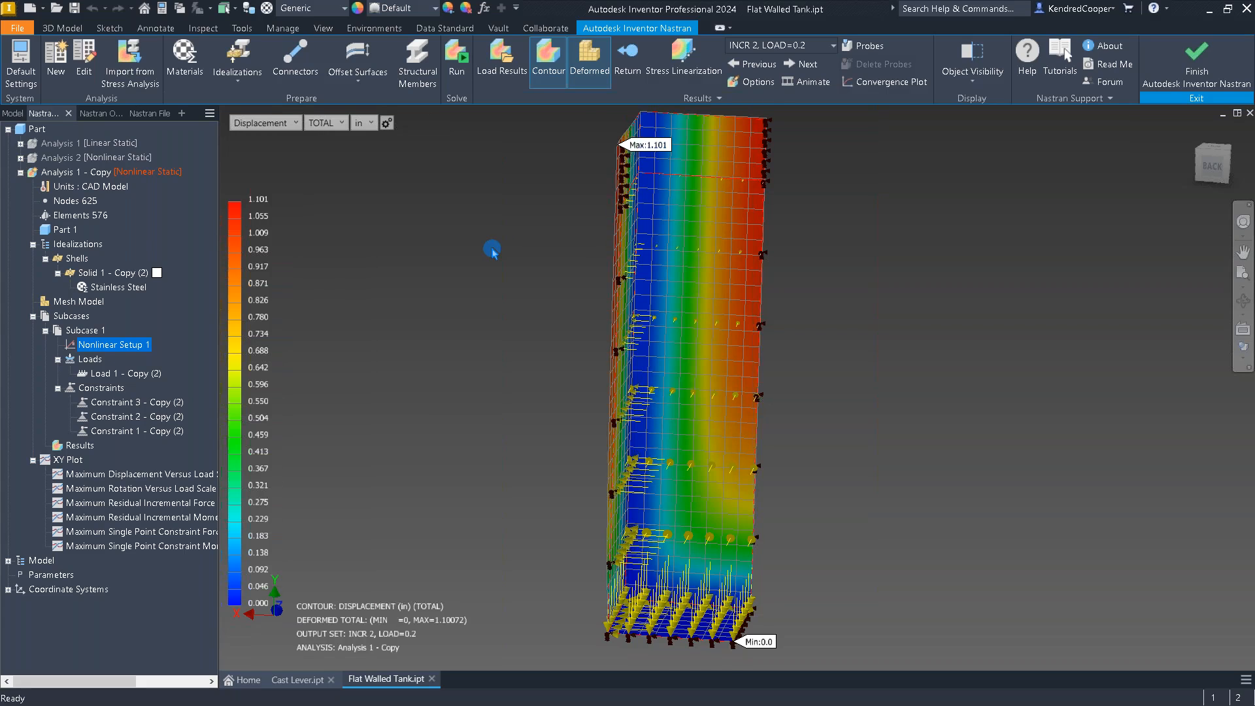
pyautogui.click(820, 51)
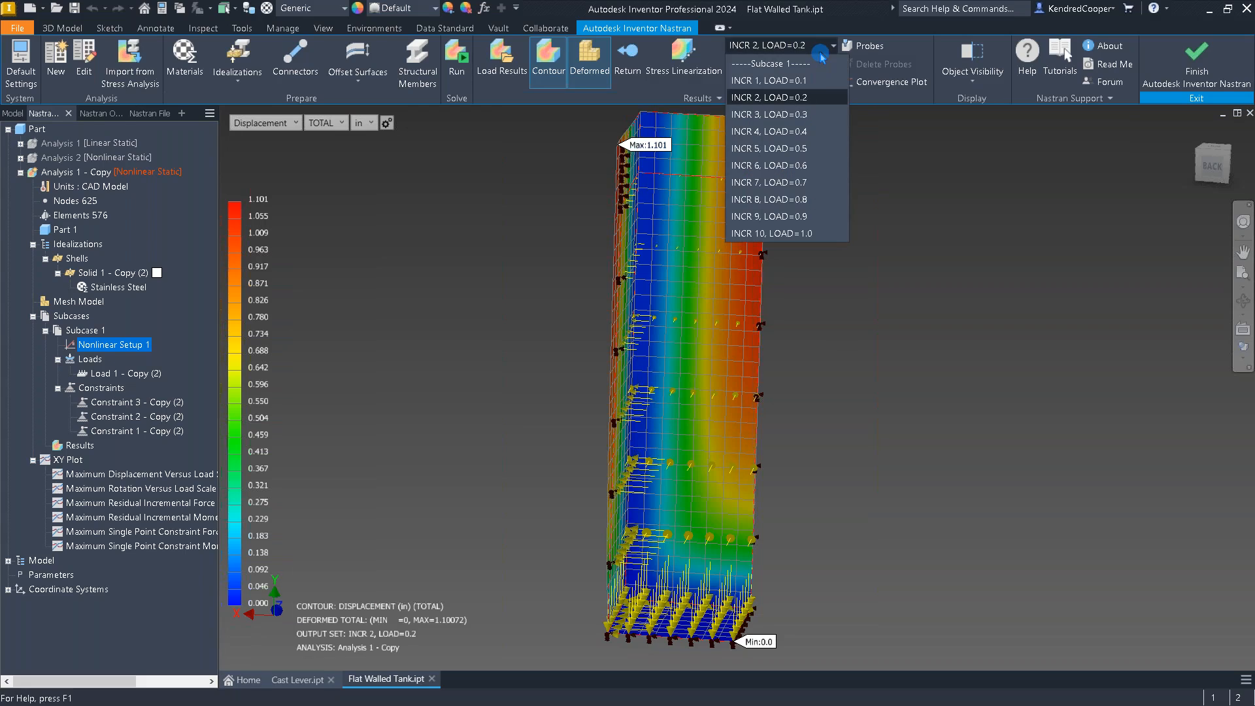
pyautogui.click(820, 234)
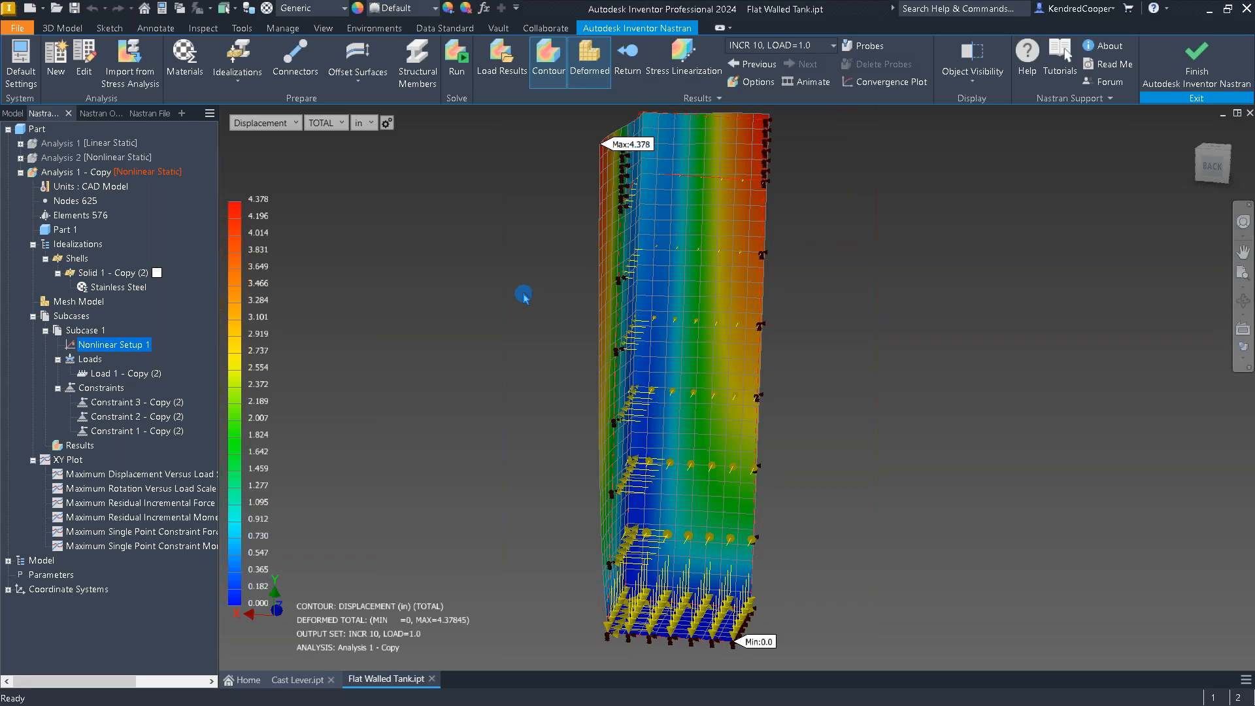
pyautogui.scroll(5, 521, 293)
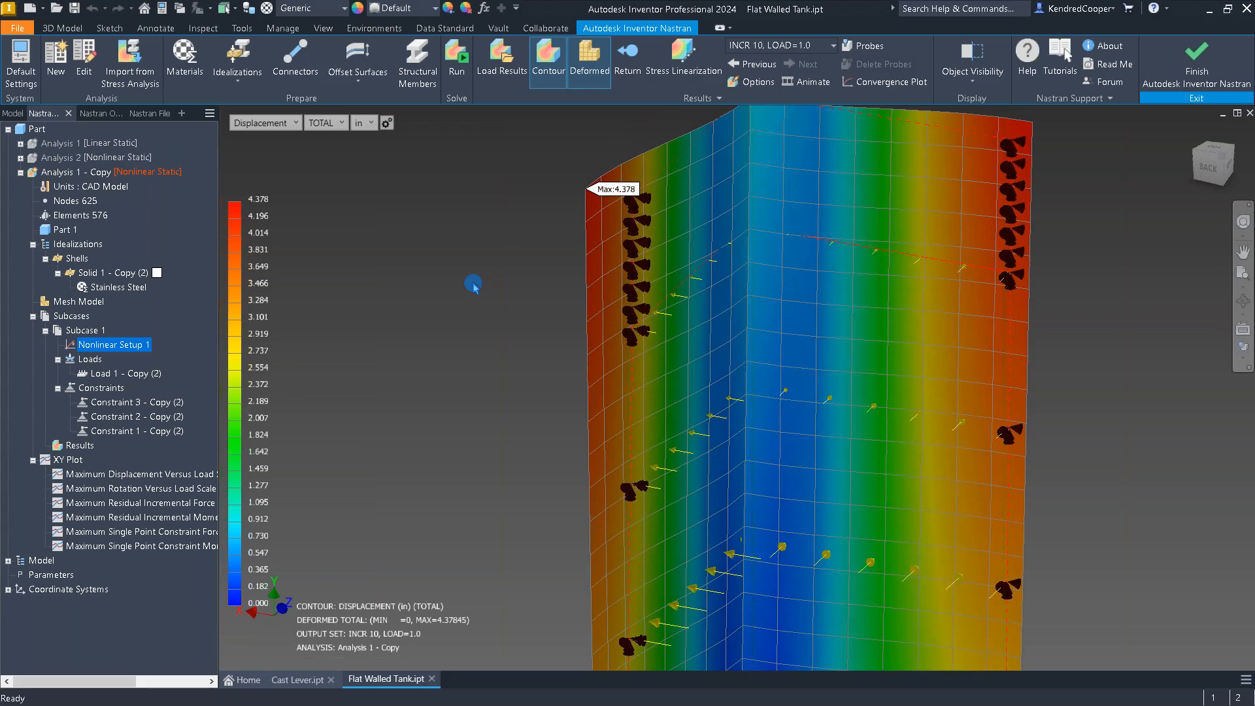
pyautogui.scroll(-5, 472, 285)
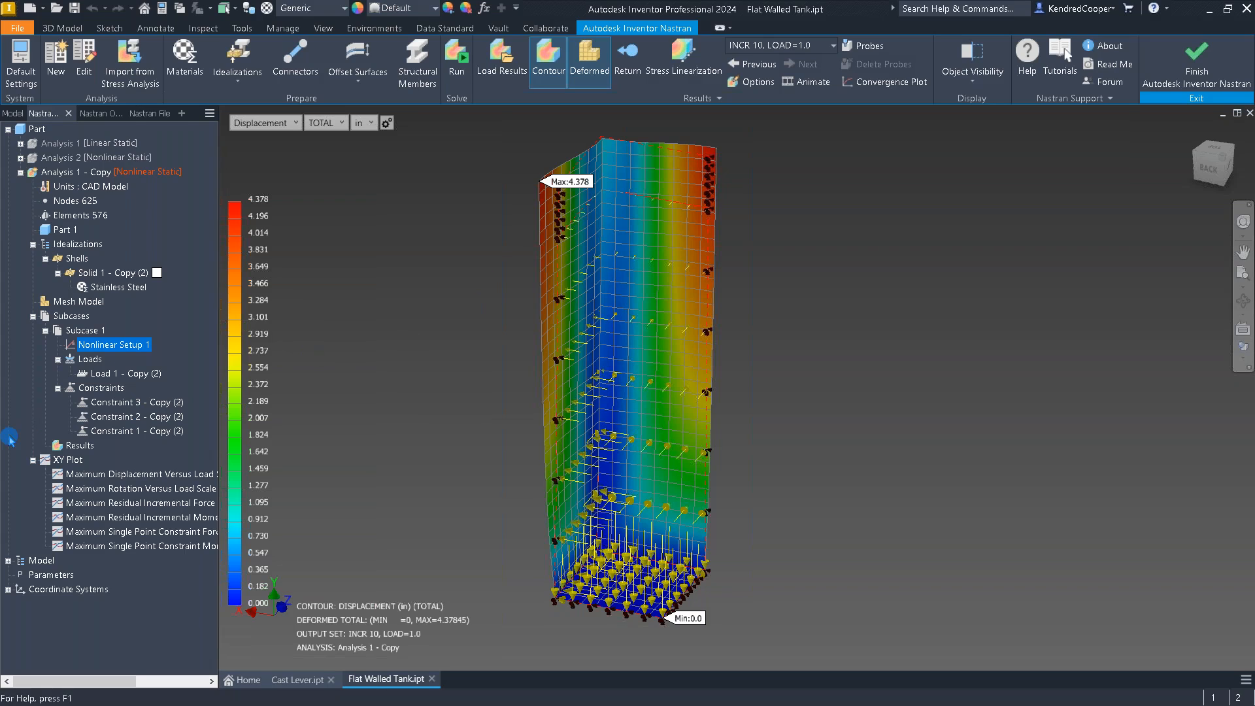
# Step: Switch to the NASTRAN_Whats_Next_webinar presentation in PowerPoint and show the closing Q & A slide
pyautogui.hotkey('alt', 'Tab')
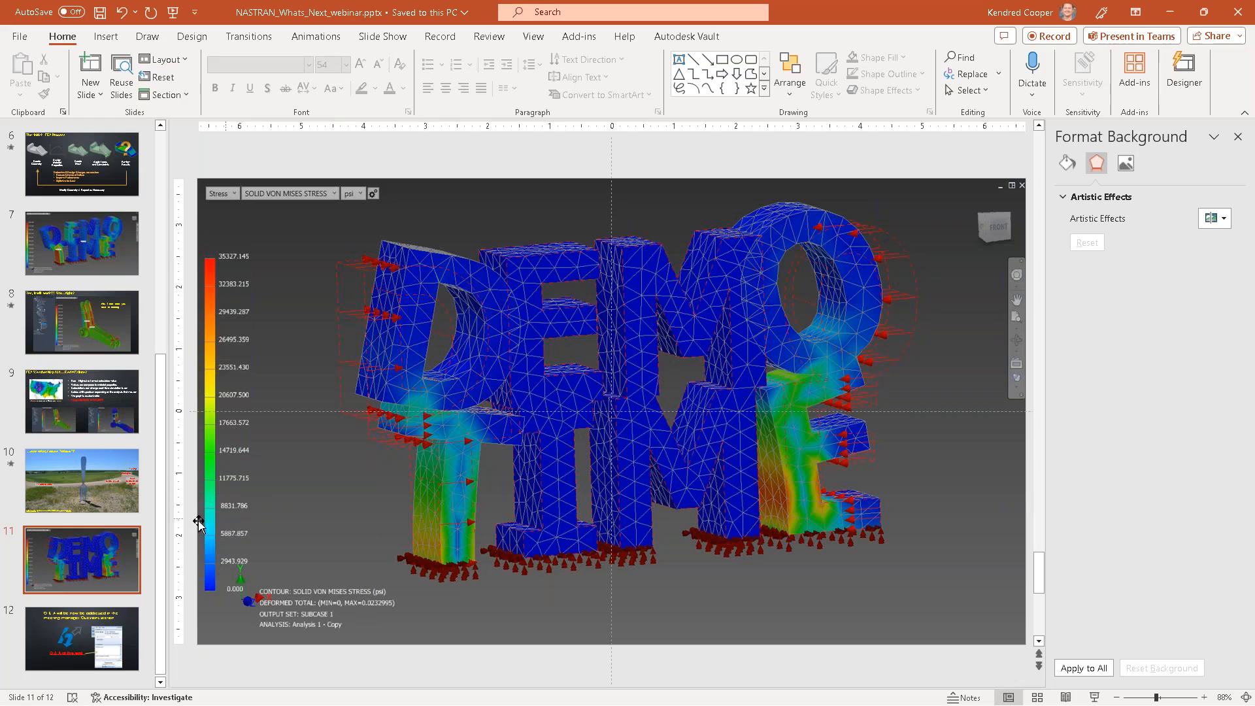
pyautogui.scroll(-1, 124, 553)
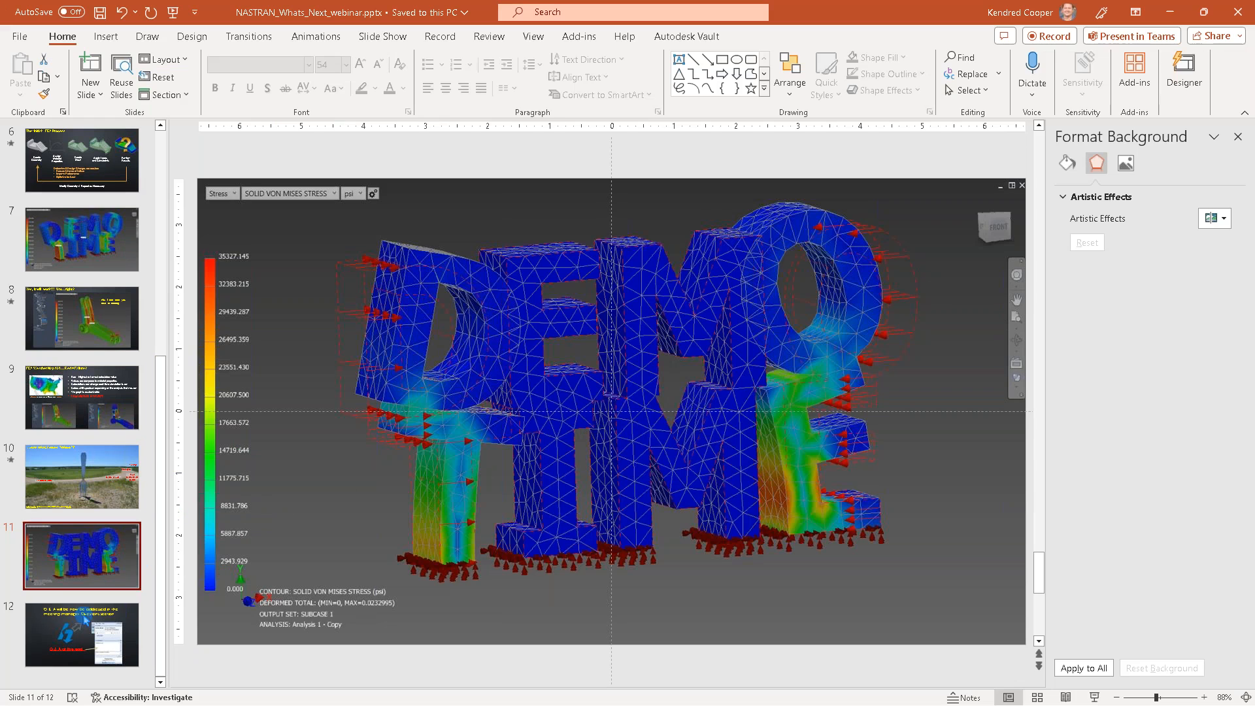
pyautogui.click(82, 627)
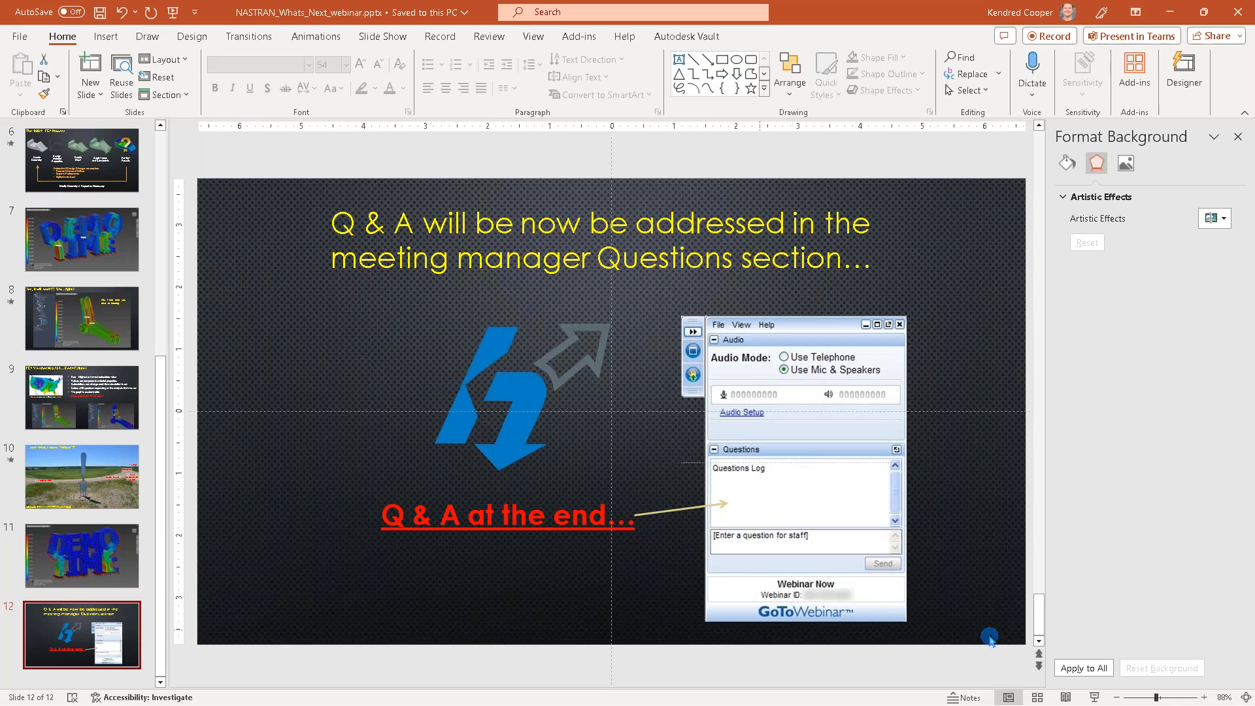